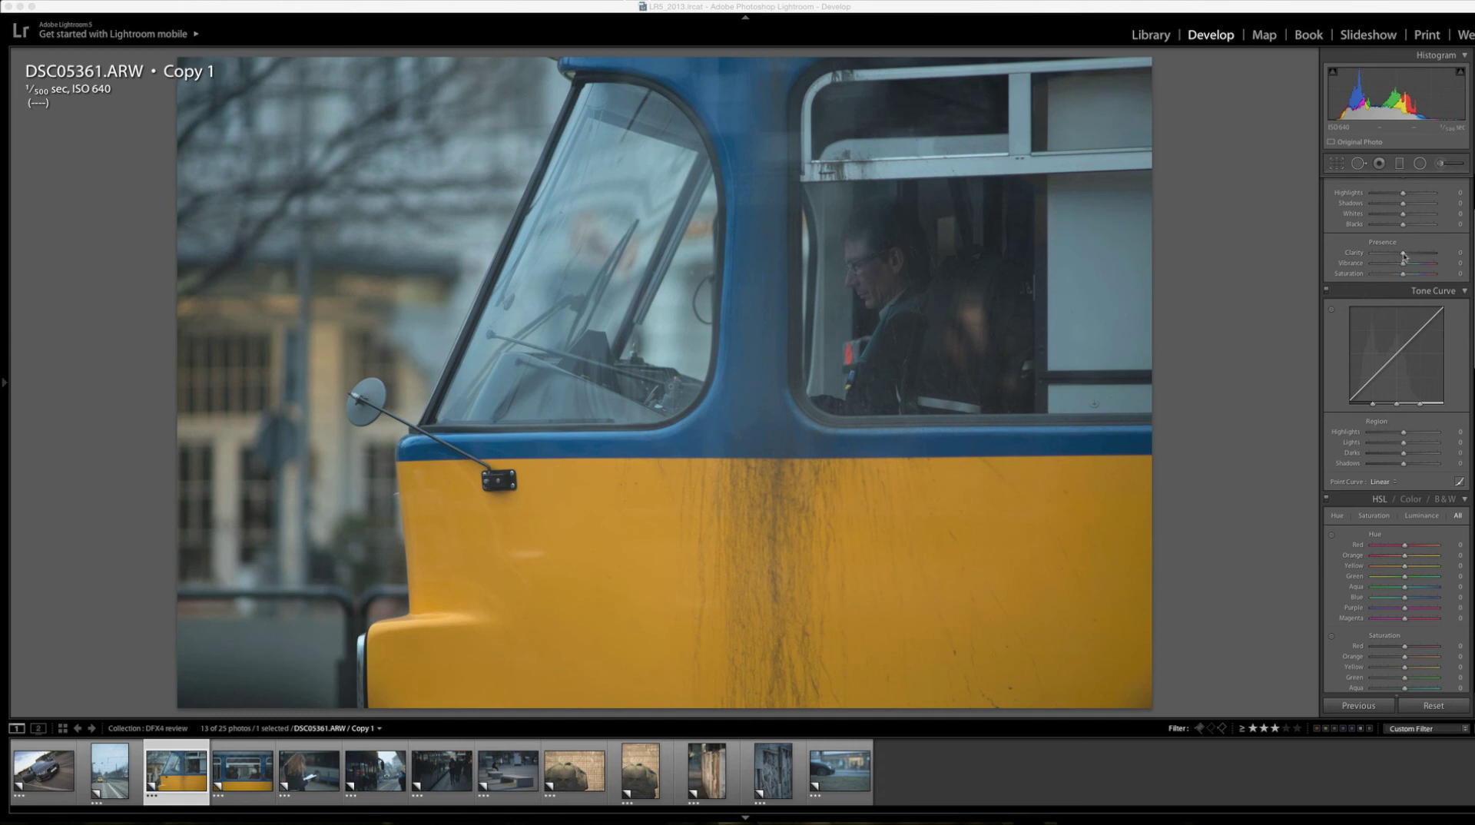
- Lower the tram photo's Highlights to about -26 and raise its Contrast to +24
scroll(1402, 263, "up", 5)
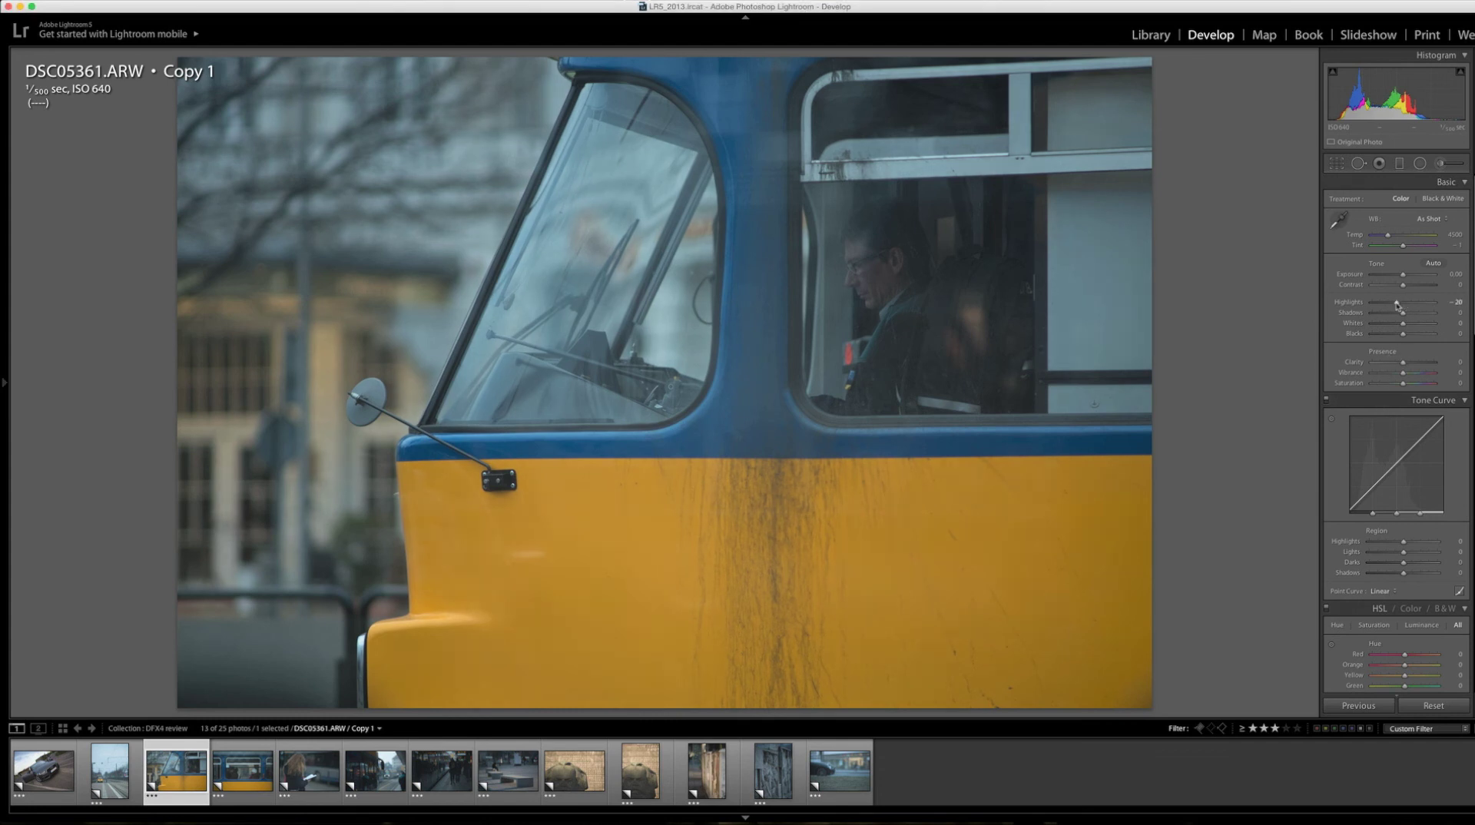
left_click_drag(1403, 302, 1394, 305)
left_click_drag(1411, 287, 1410, 288)
- Set the white balance to Daylight and shift the Tint to about -3
left_click(1425, 218)
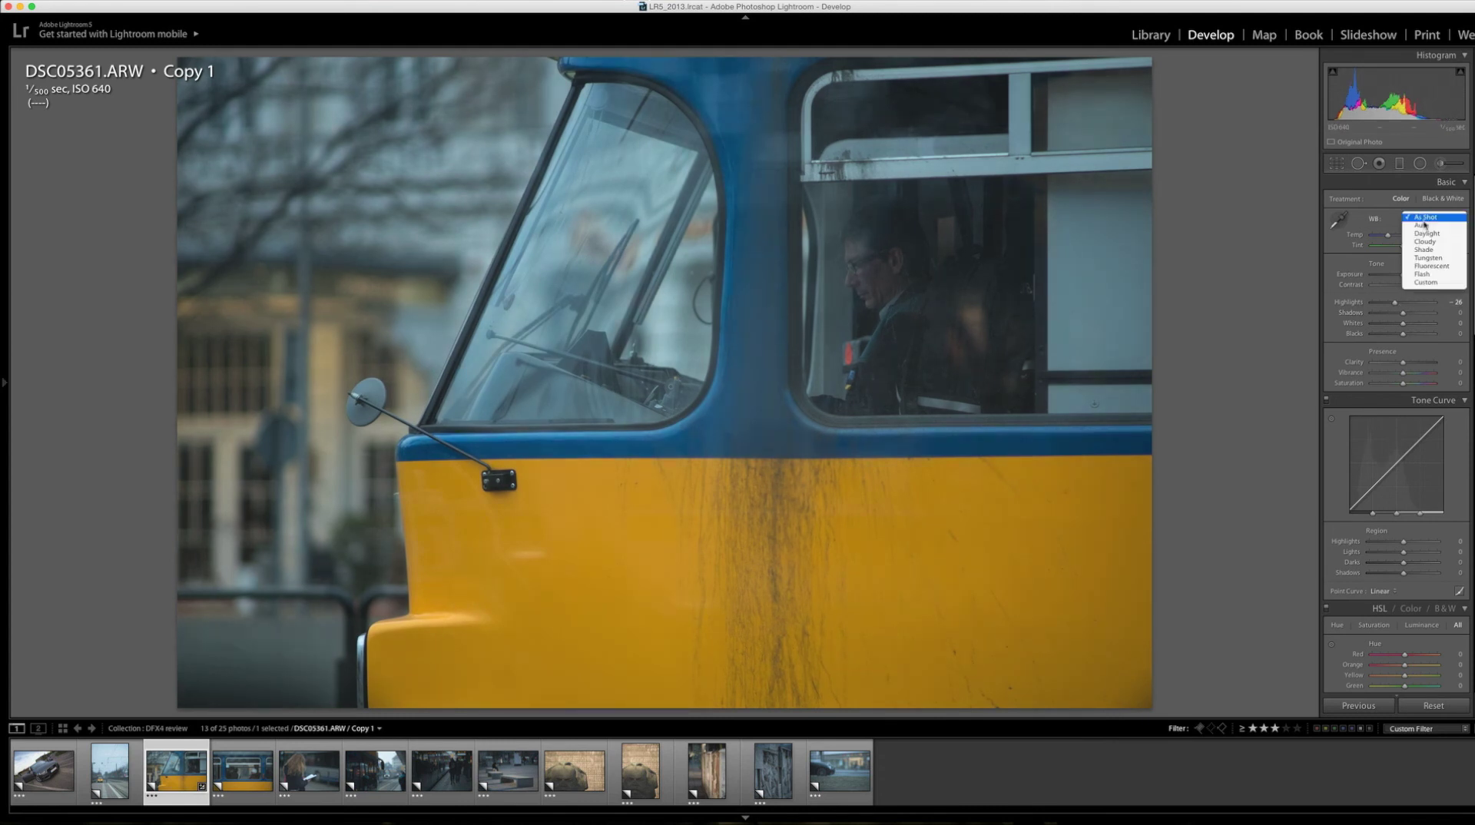
left_click(1430, 235)
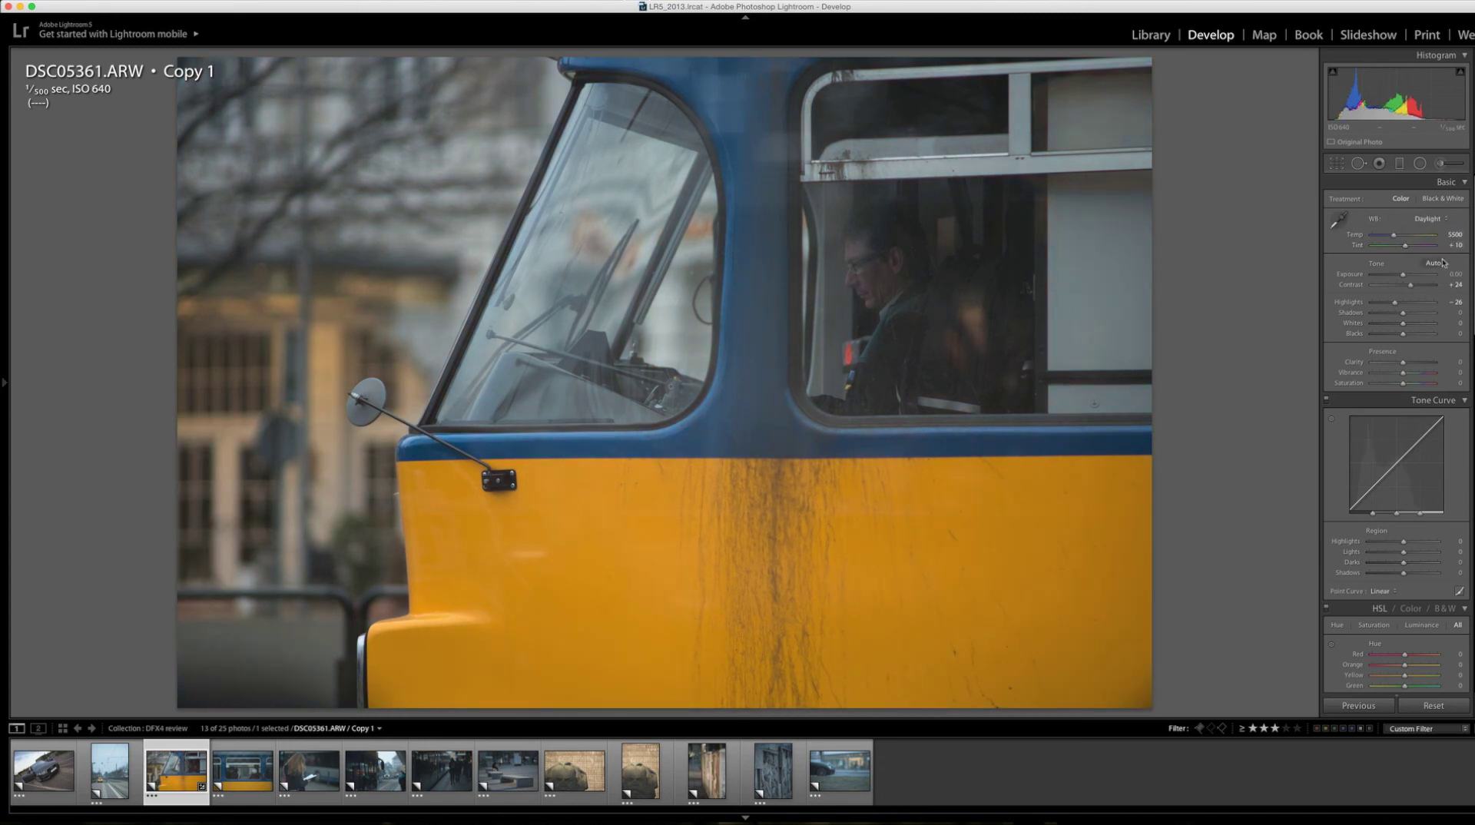
left_click_drag(1407, 248, 1404, 248)
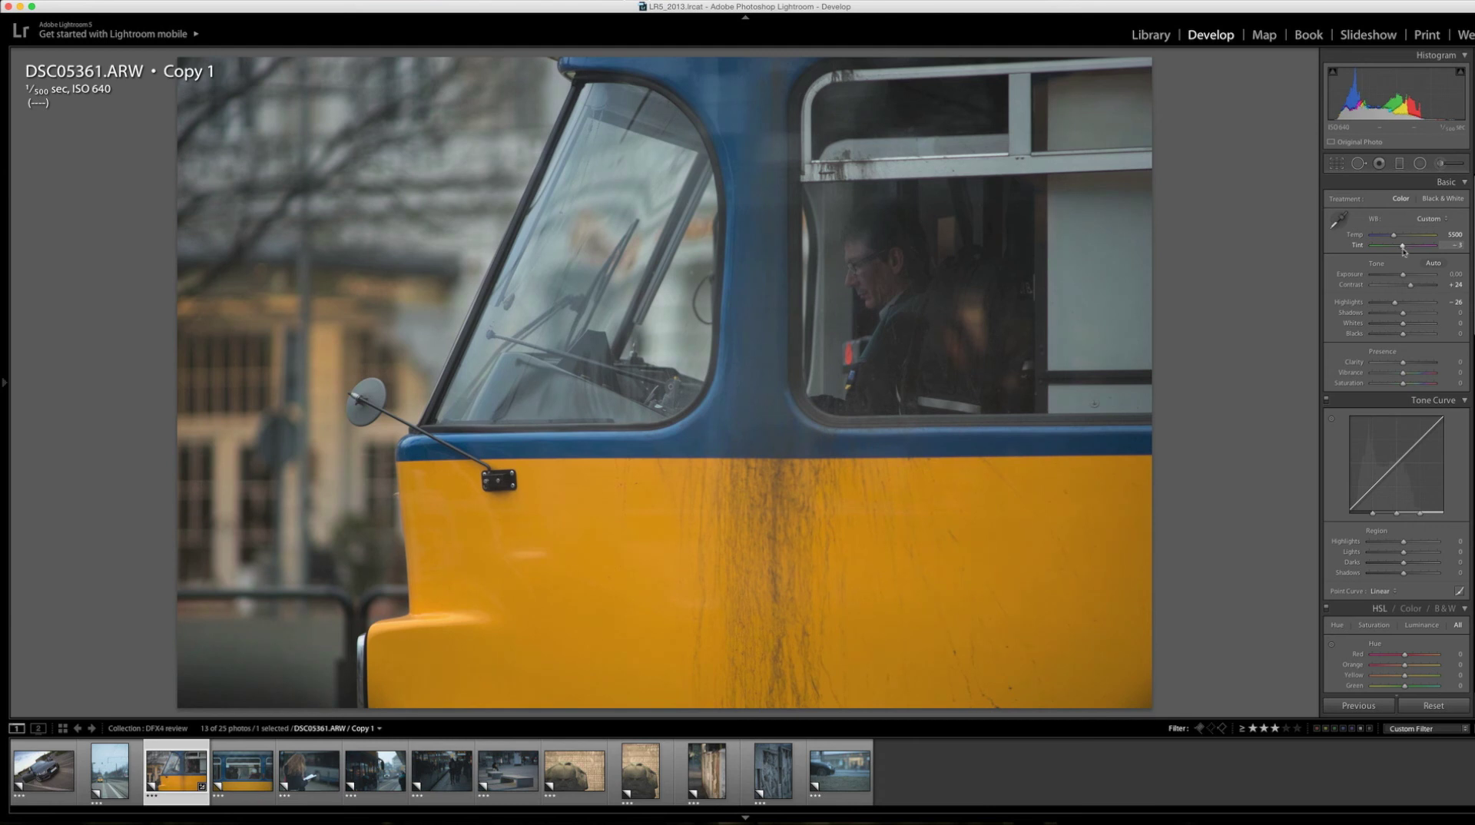
- Raise the Shadows to +47 and lower the Highlights to about -63
left_click(1416, 321)
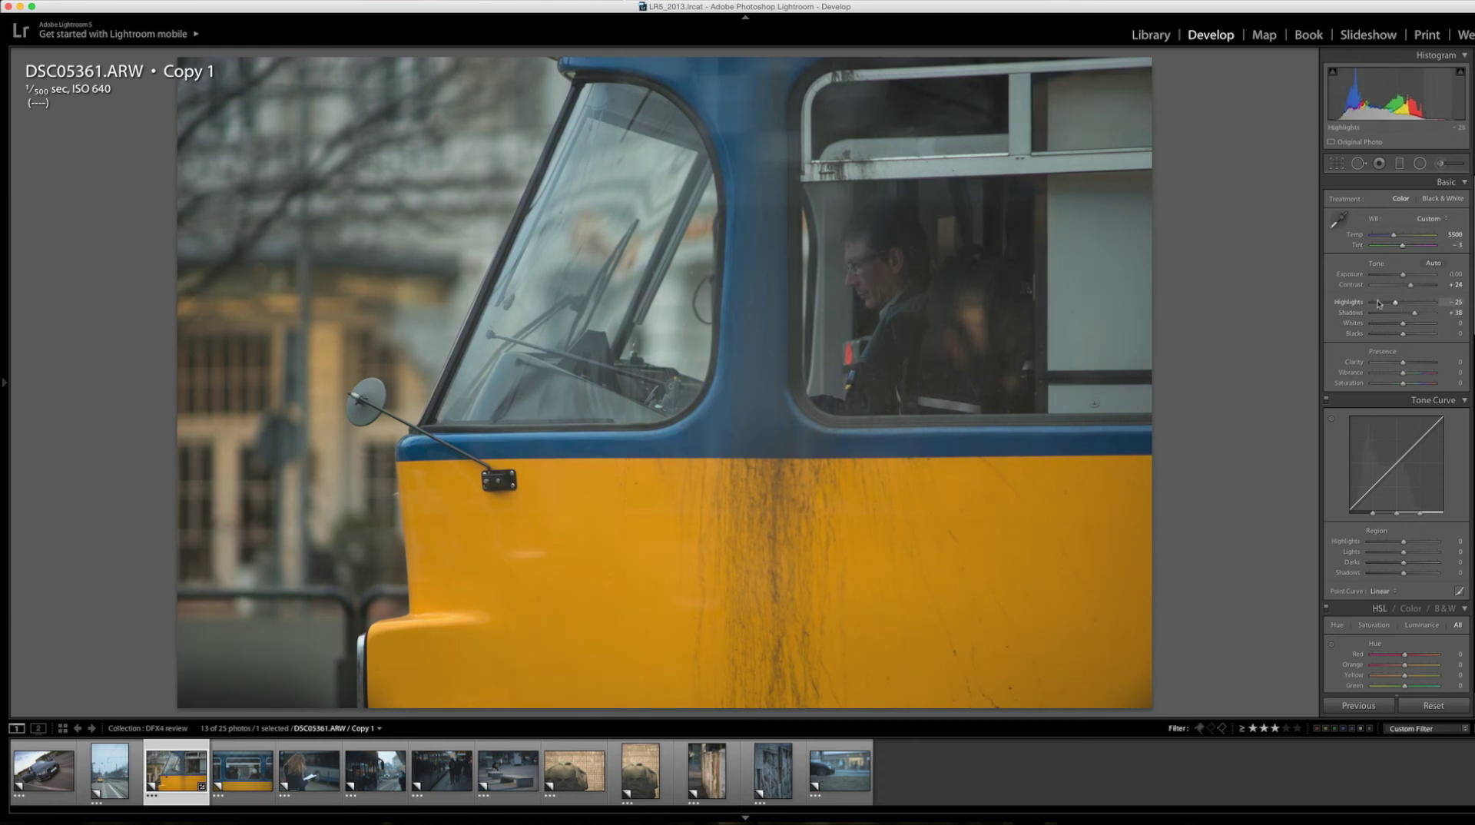
left_click(1385, 303)
left_click(1424, 313)
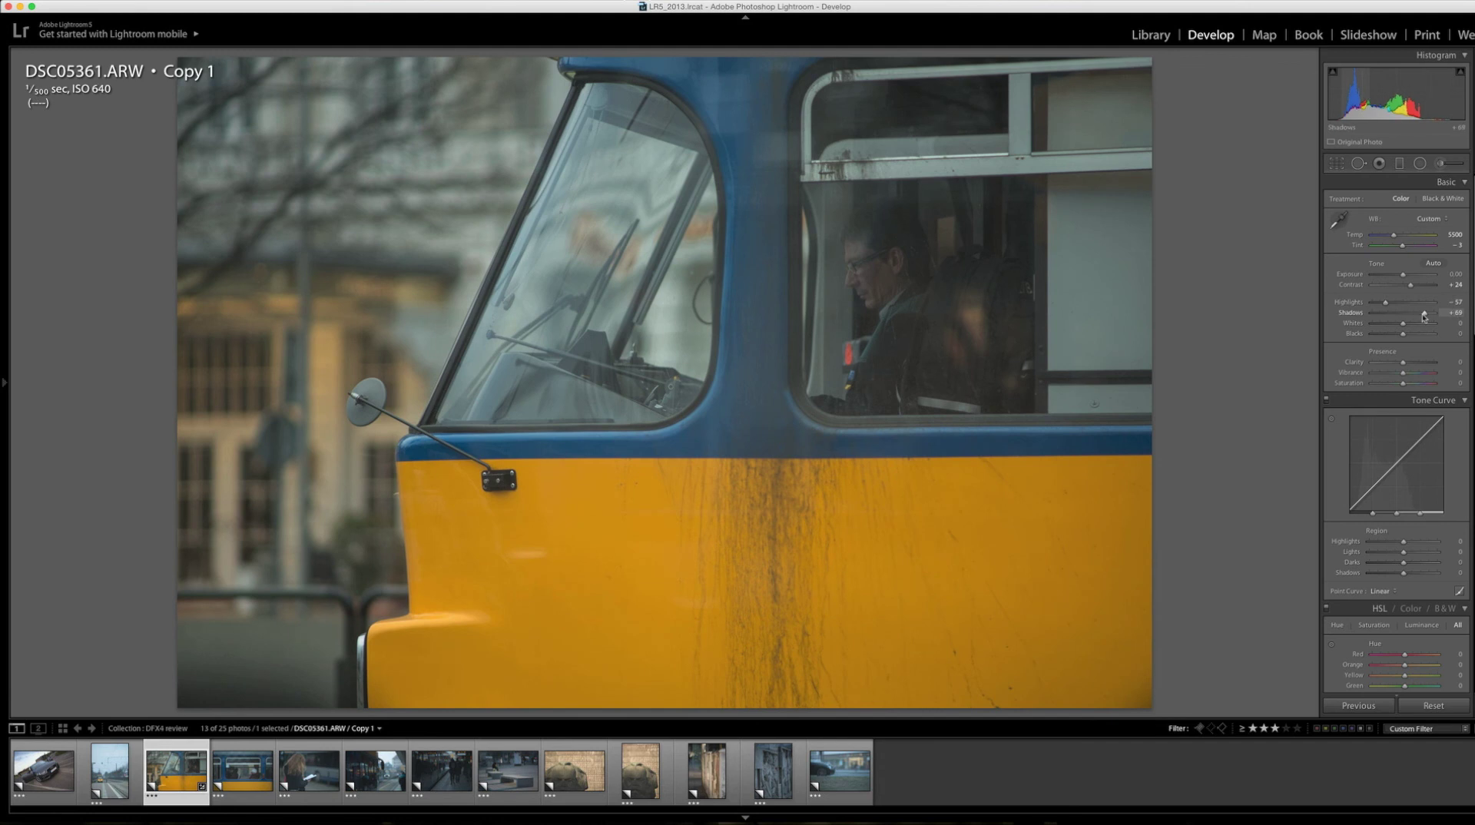
left_click_drag(1423, 314, 1410, 319)
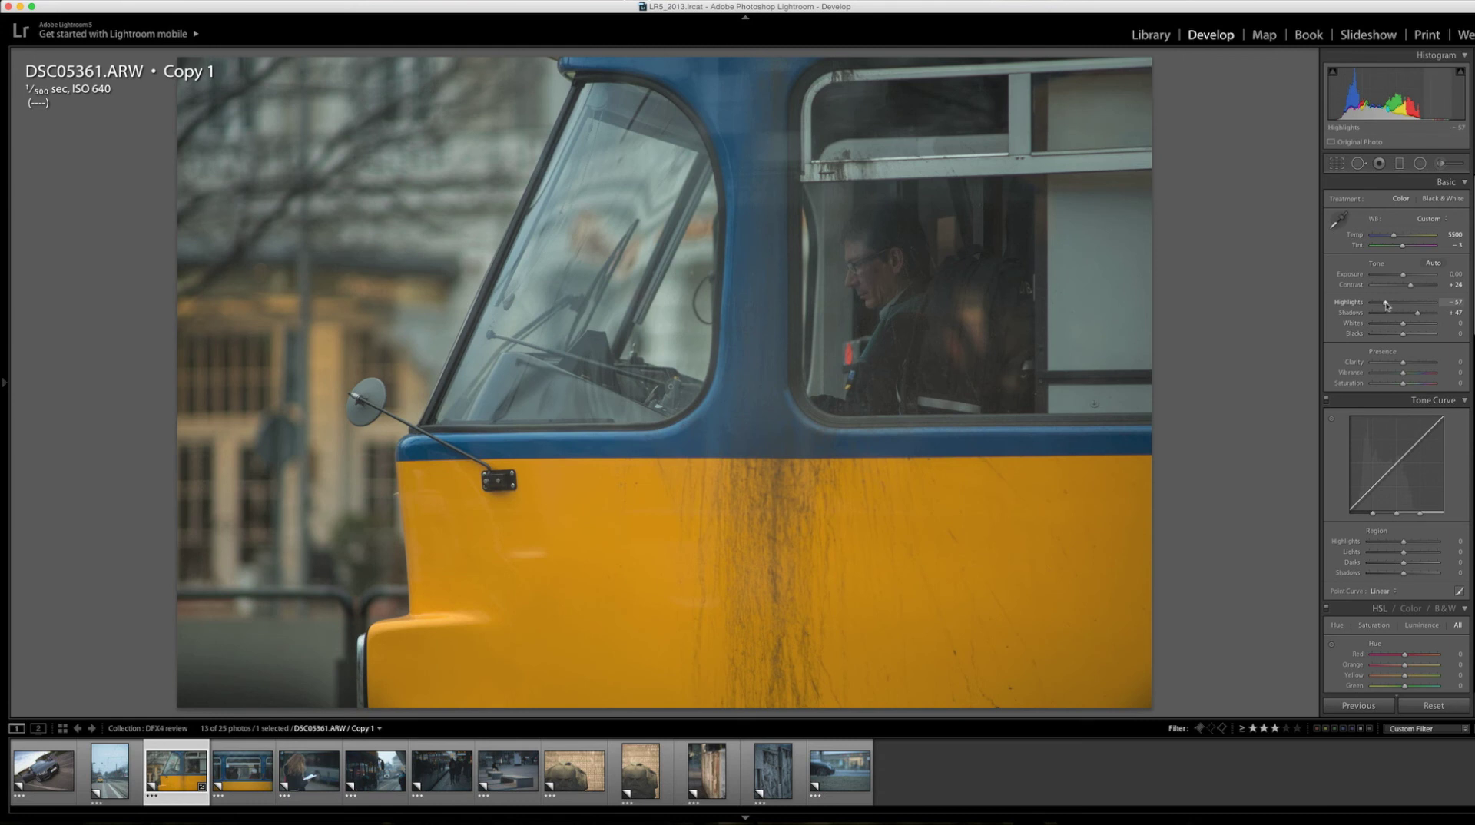
left_click_drag(1386, 305, 1382, 305)
- Adjust the photo's presence with Clarity about +38, Vibrance +47 and Saturation about -28
left_click(1414, 361)
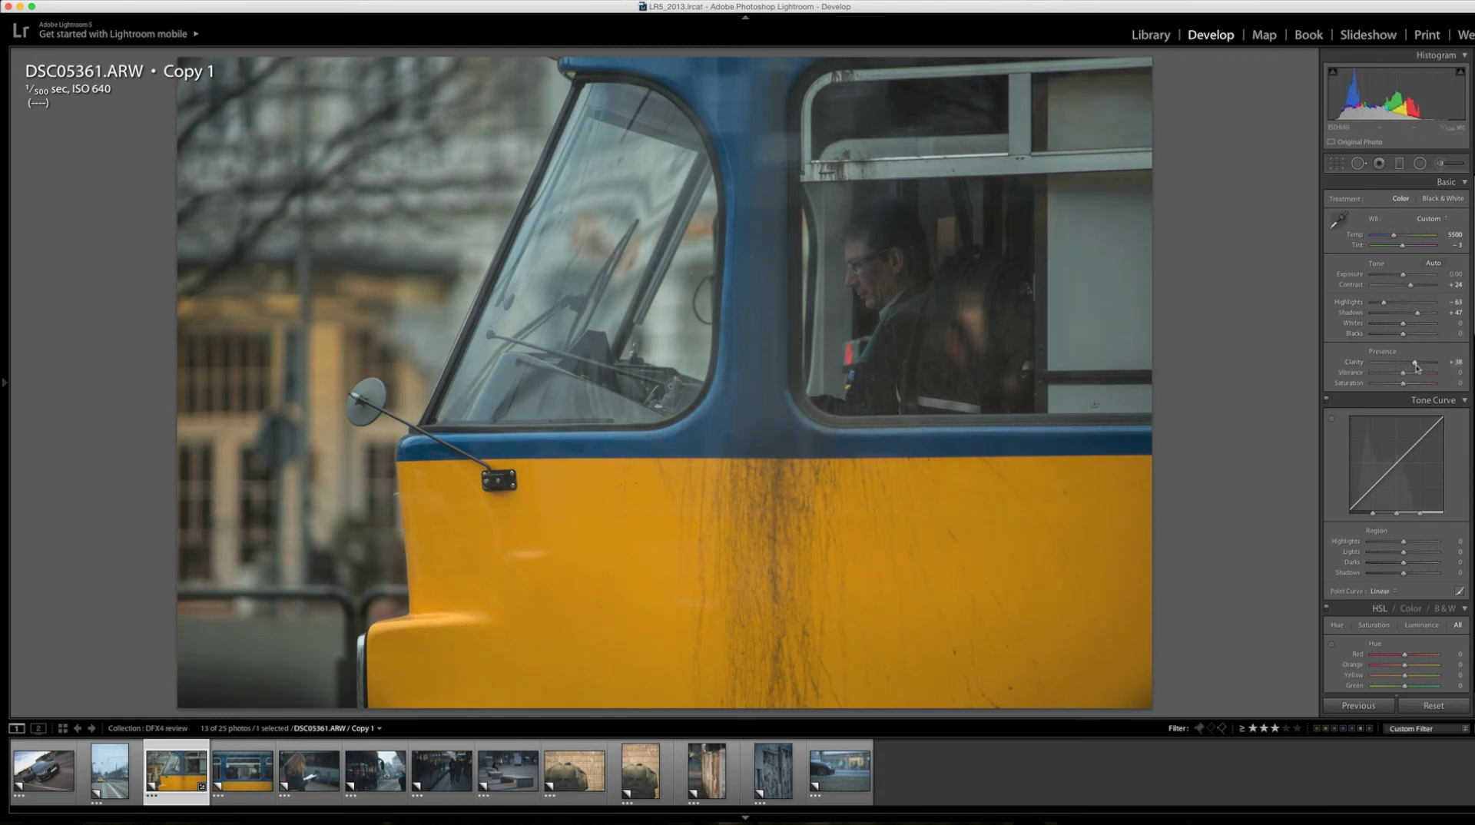
left_click(1421, 372)
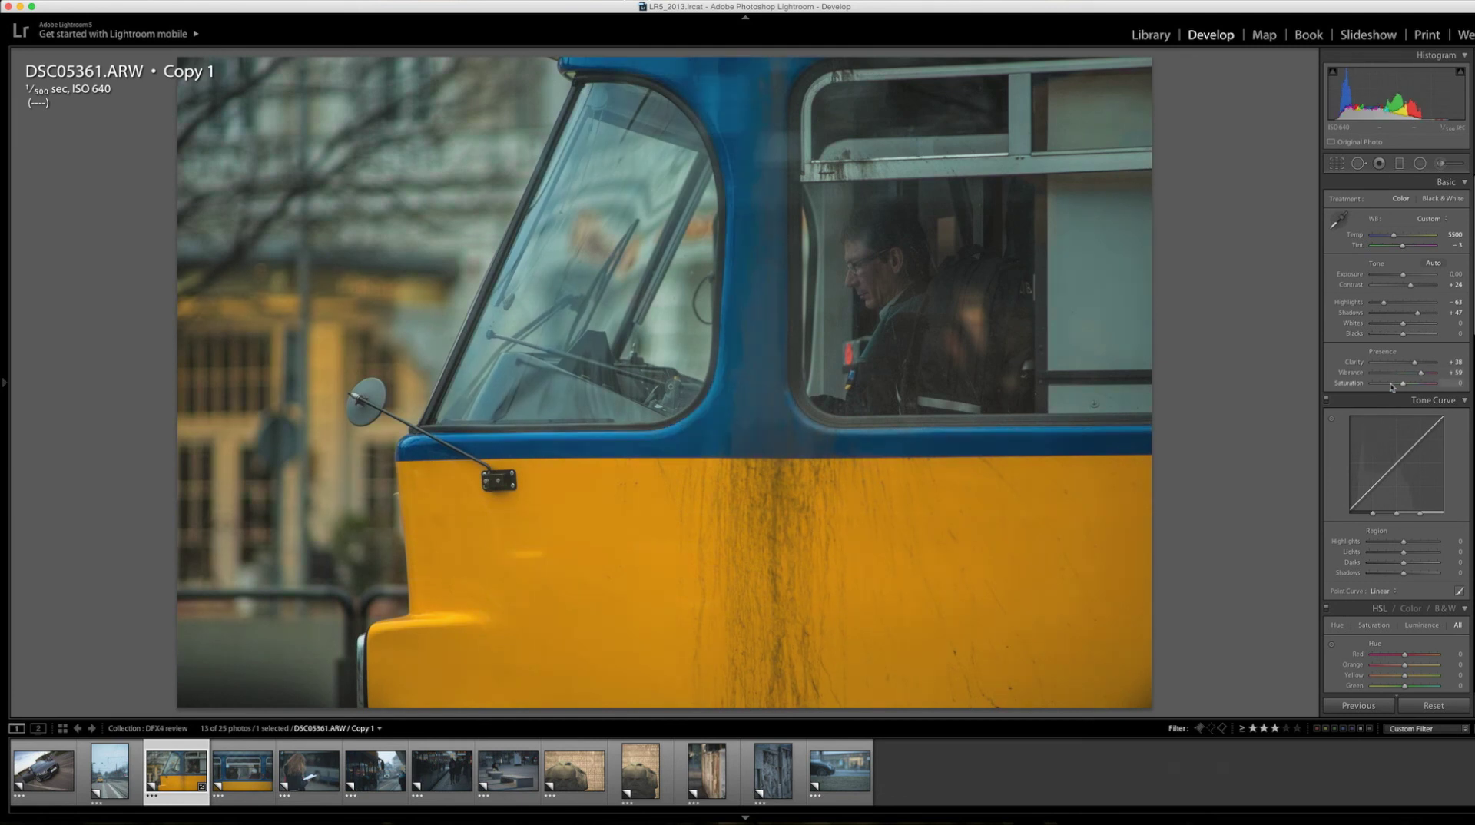
left_click(1393, 383)
mouse_move(1394, 384)
left_mouse_down()
mouse_move(1418, 374)
mouse_move(1394, 384)
left_mouse_up()
left_click(1398, 383)
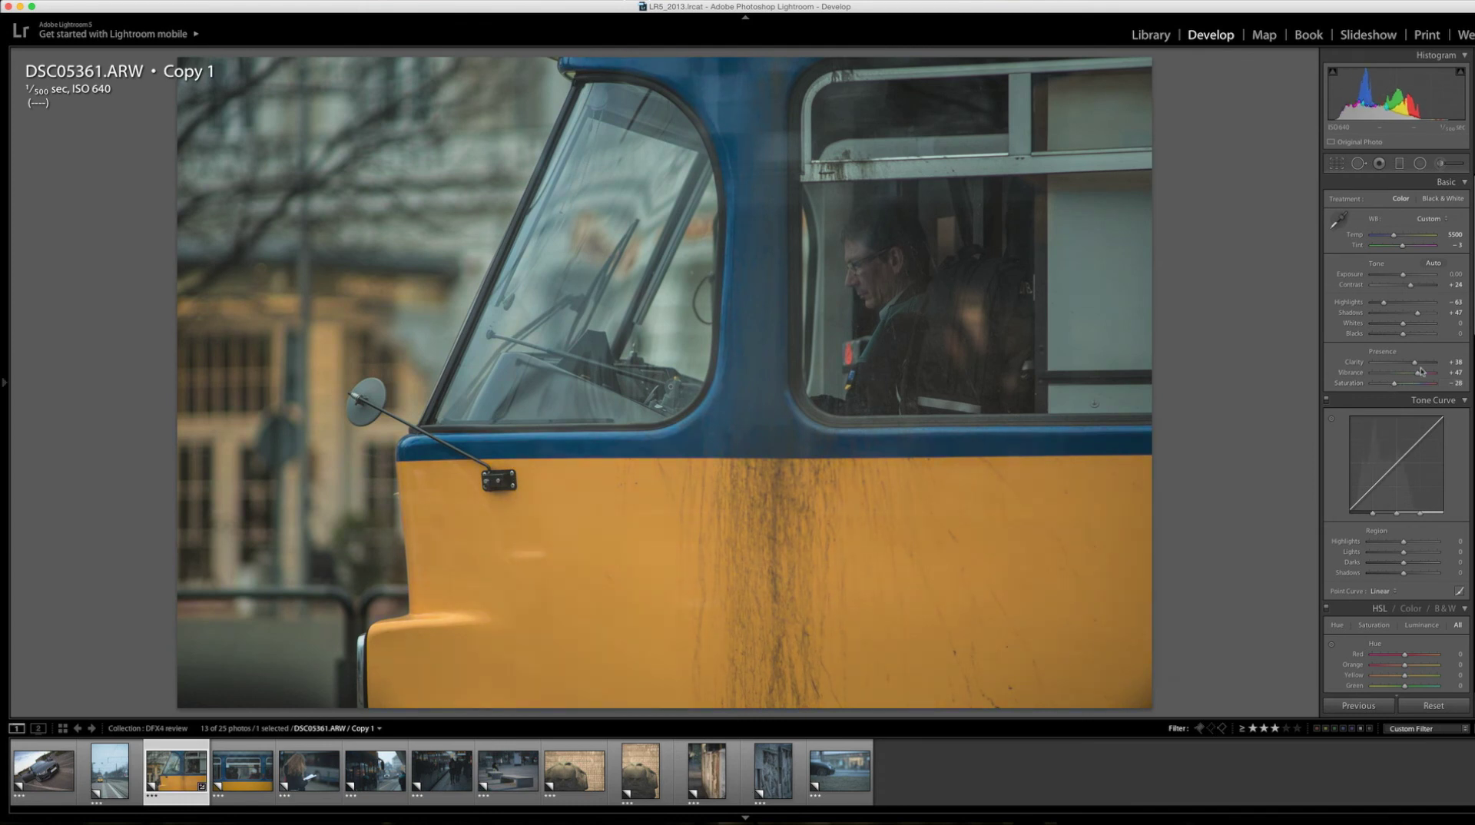
- Shape the tone curve by setting its Darks to +24 and Shadows to -17
scroll(1450, 442, "down", 1)
mouse_move(1397, 486)
left_mouse_down()
mouse_move(1396, 461)
mouse_move(1360, 501)
mouse_move(1394, 458)
left_mouse_up()
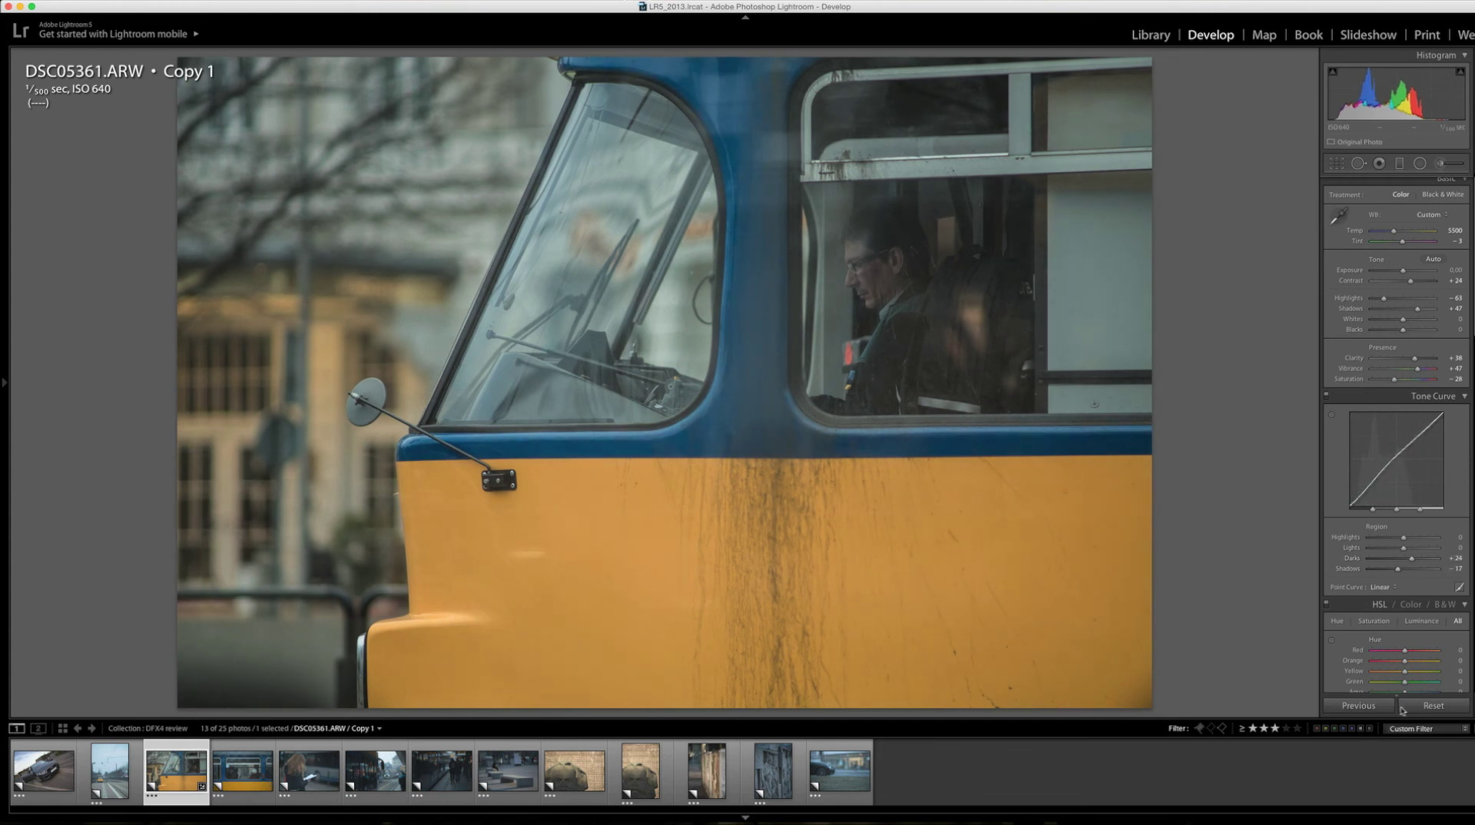
- Sharpen the photo with Amount 102, Radius 1.5, Detail 14 and Masking 77
scroll(1423, 662, "down", 5)
scroll(1423, 662, "down", 9)
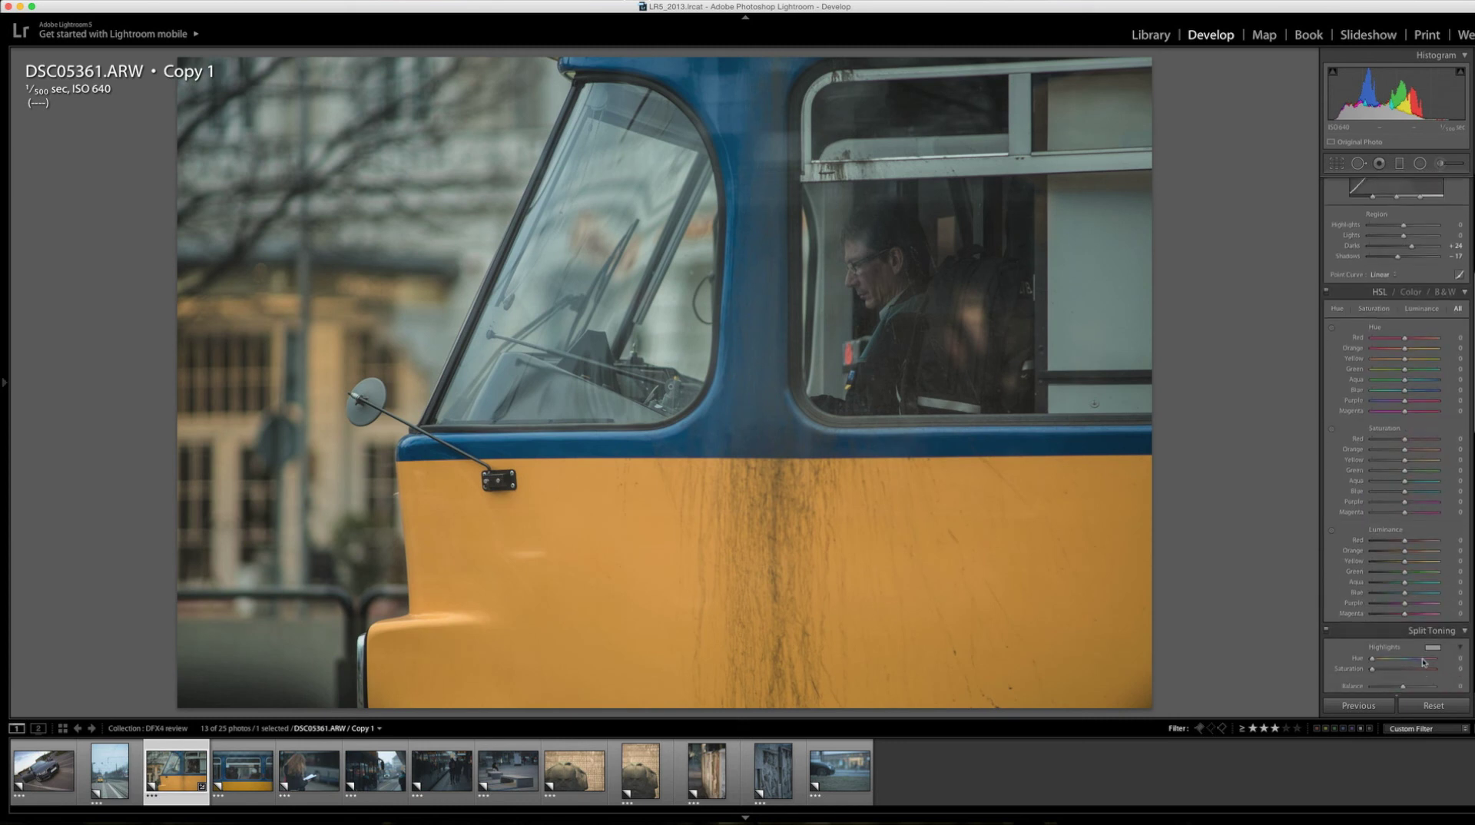
left_click_drag(1380, 626, 1419, 653)
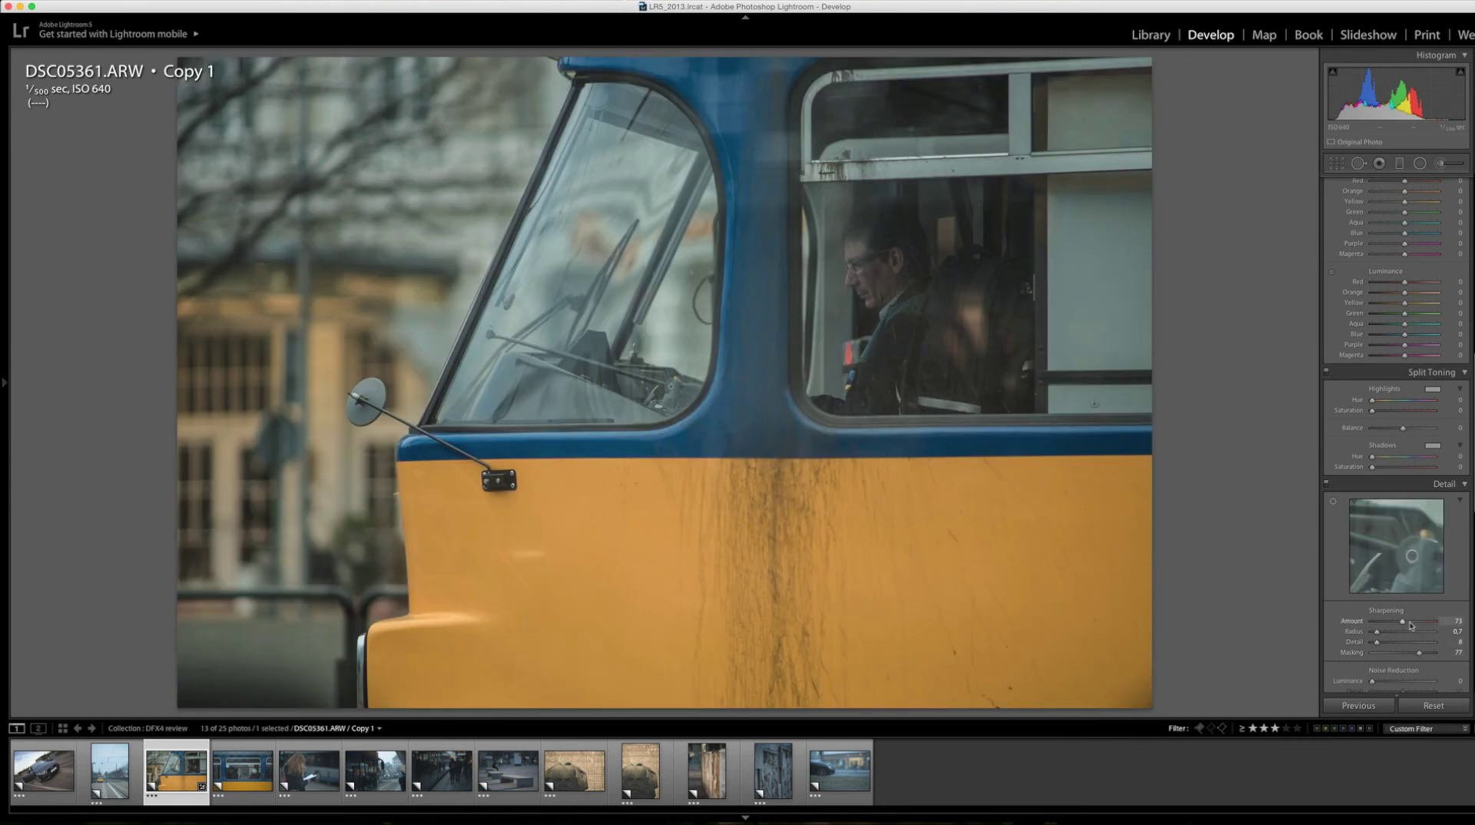
left_click(1410, 622, "alt")
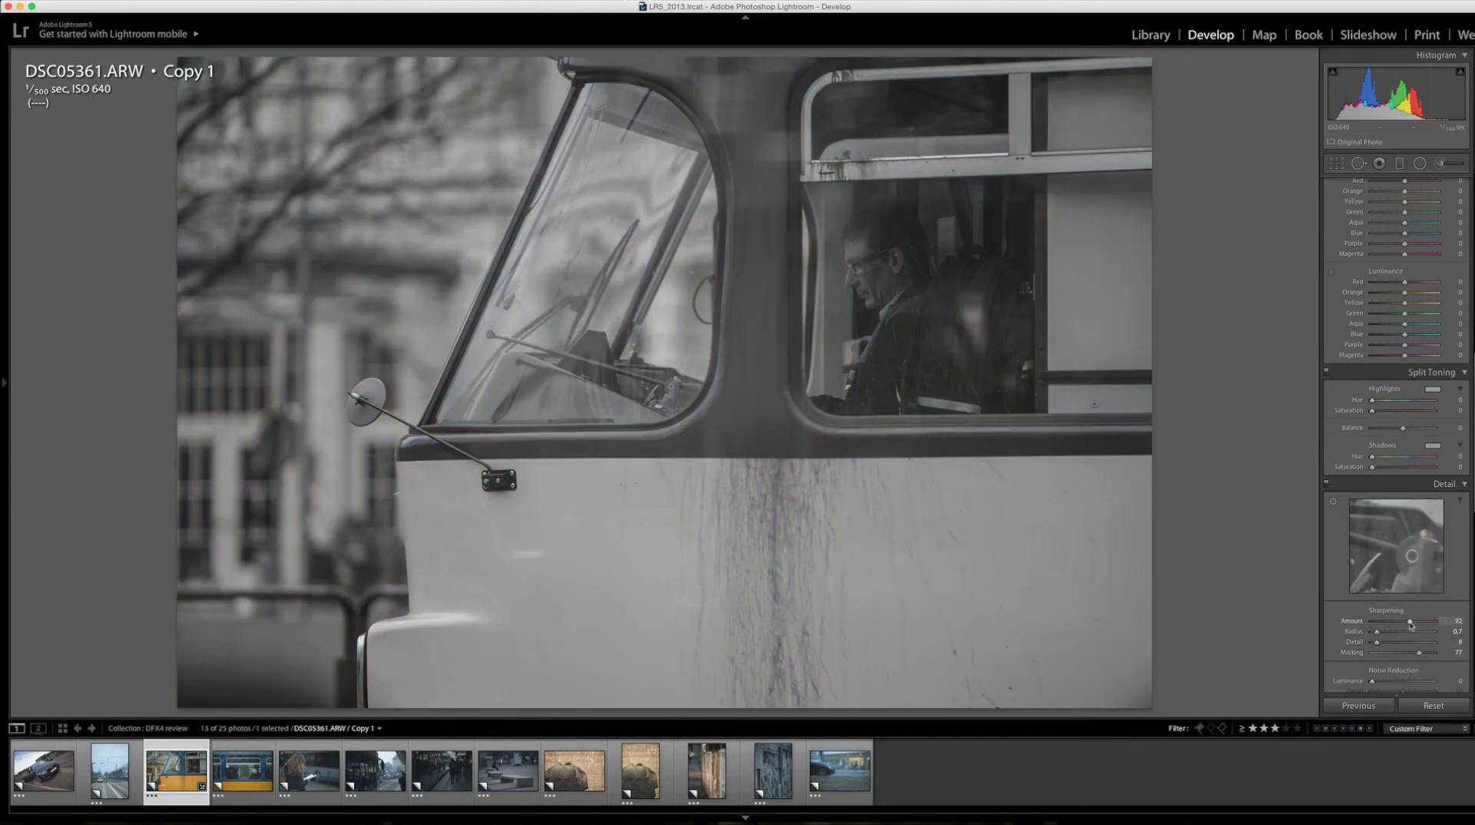
left_click_drag(1410, 624, 1380, 643)
- Set the Color noise reduction to 0
scroll(1410, 655, "down", 1)
scroll(1410, 655, "down", 3)
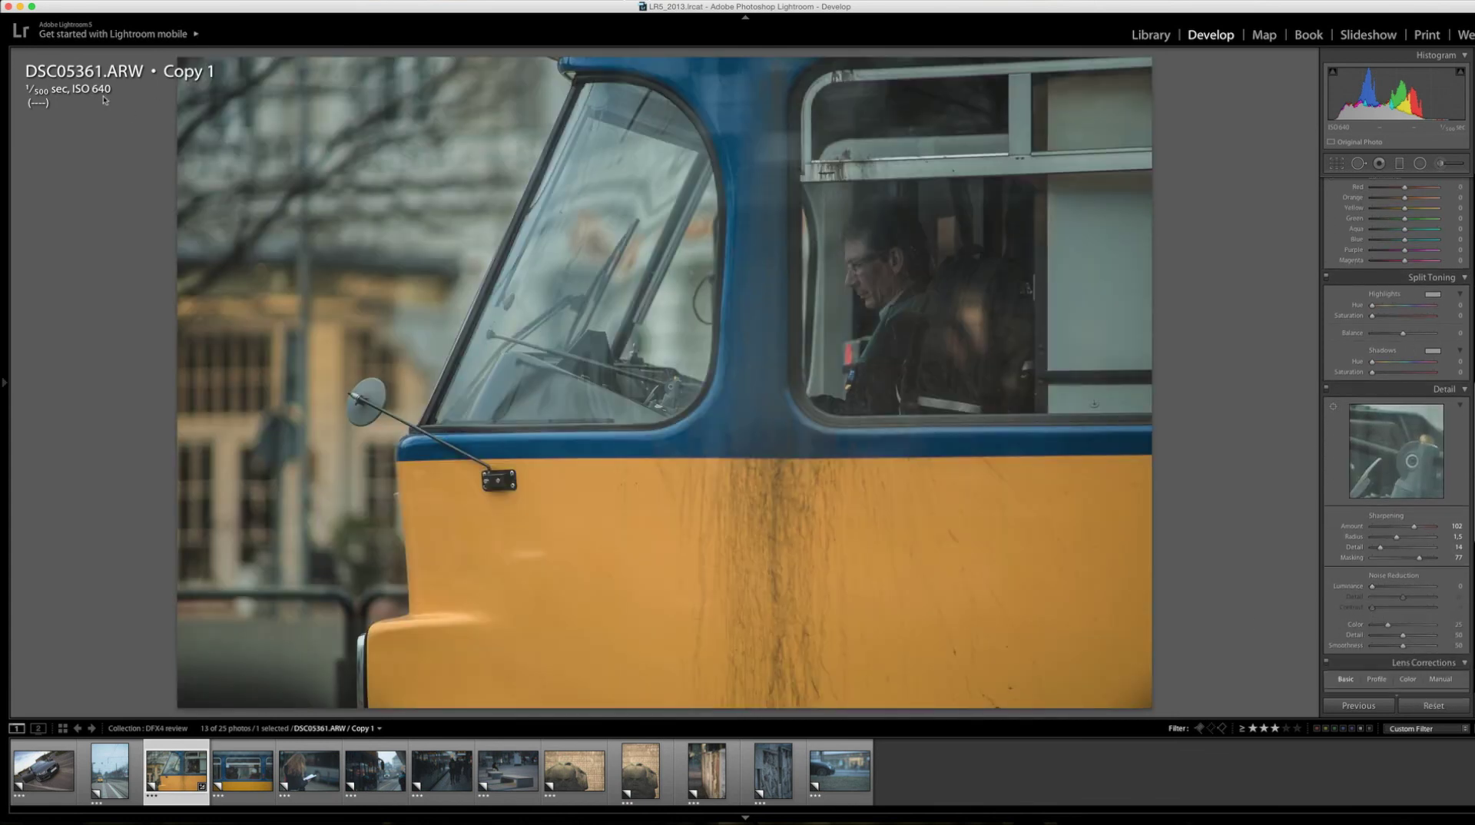
scroll(1397, 563, "down", 1)
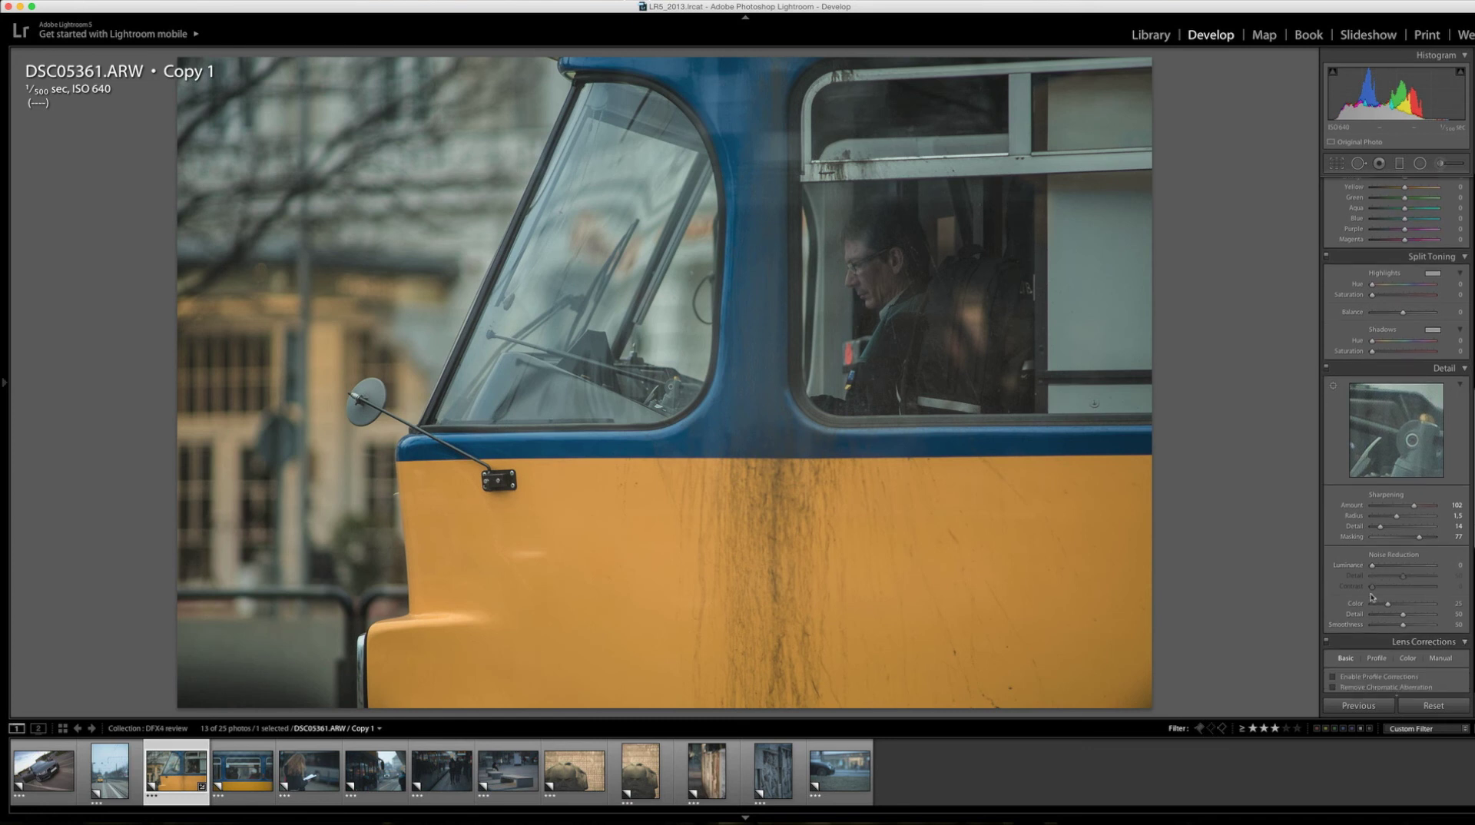
left_click_drag(1387, 603, 1369, 604)
scroll(1432, 589, "down", 1)
scroll(1432, 590, "down", 10)
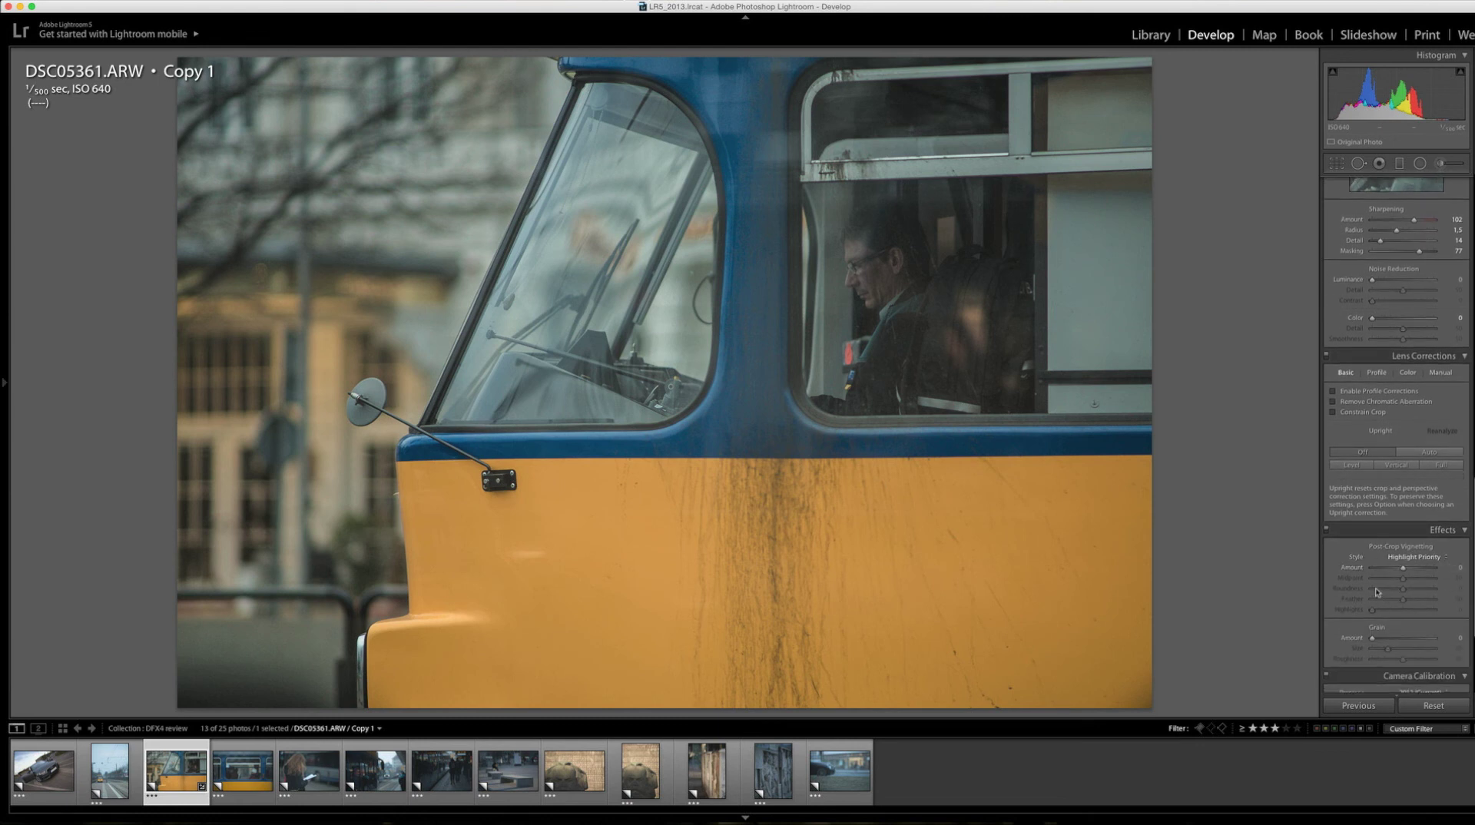
scroll(1377, 591, "up", 15)
scroll(1377, 591, "up", 15)
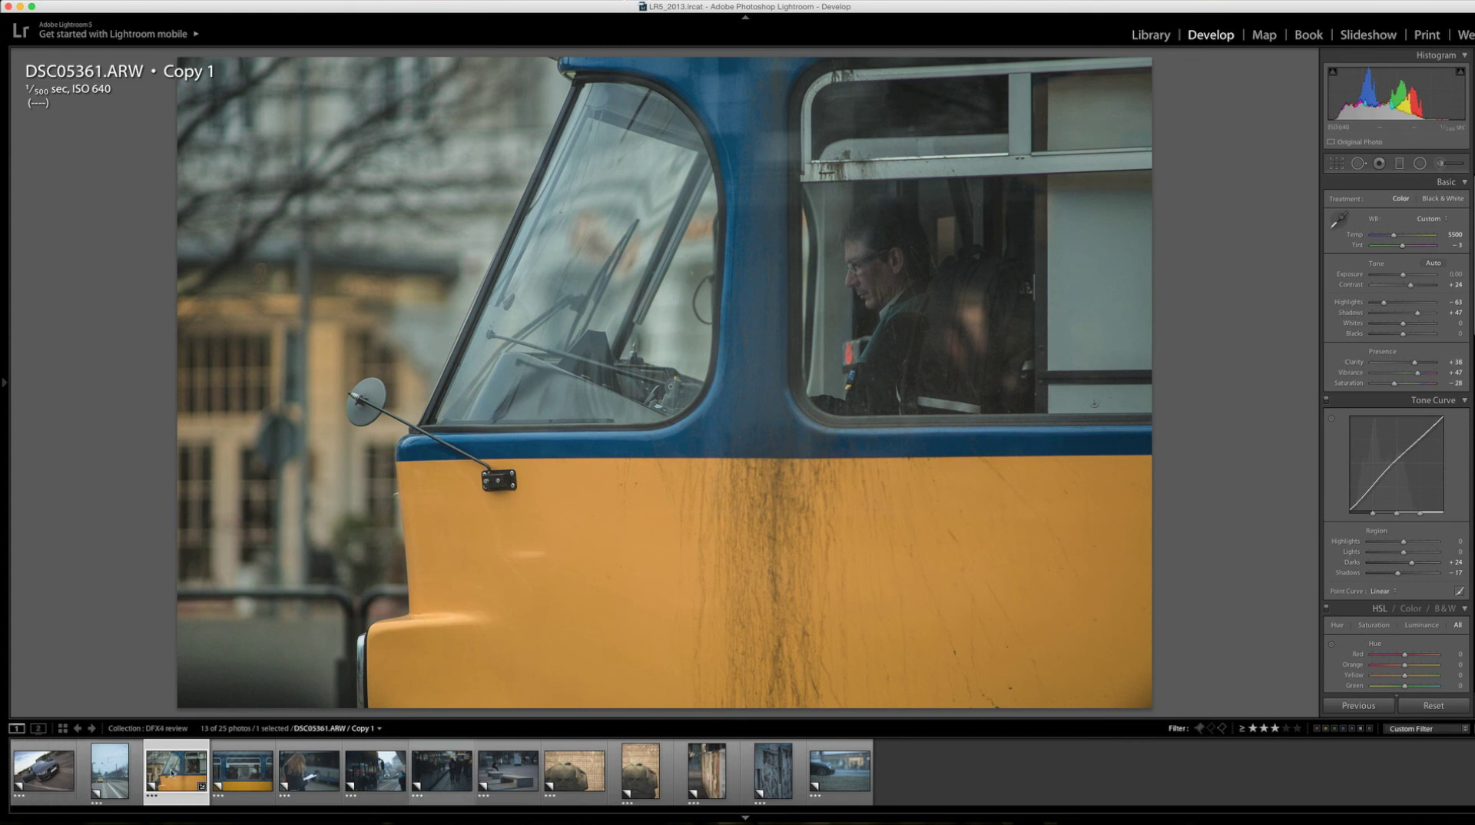
right_click(165, 785)
key("Escape")
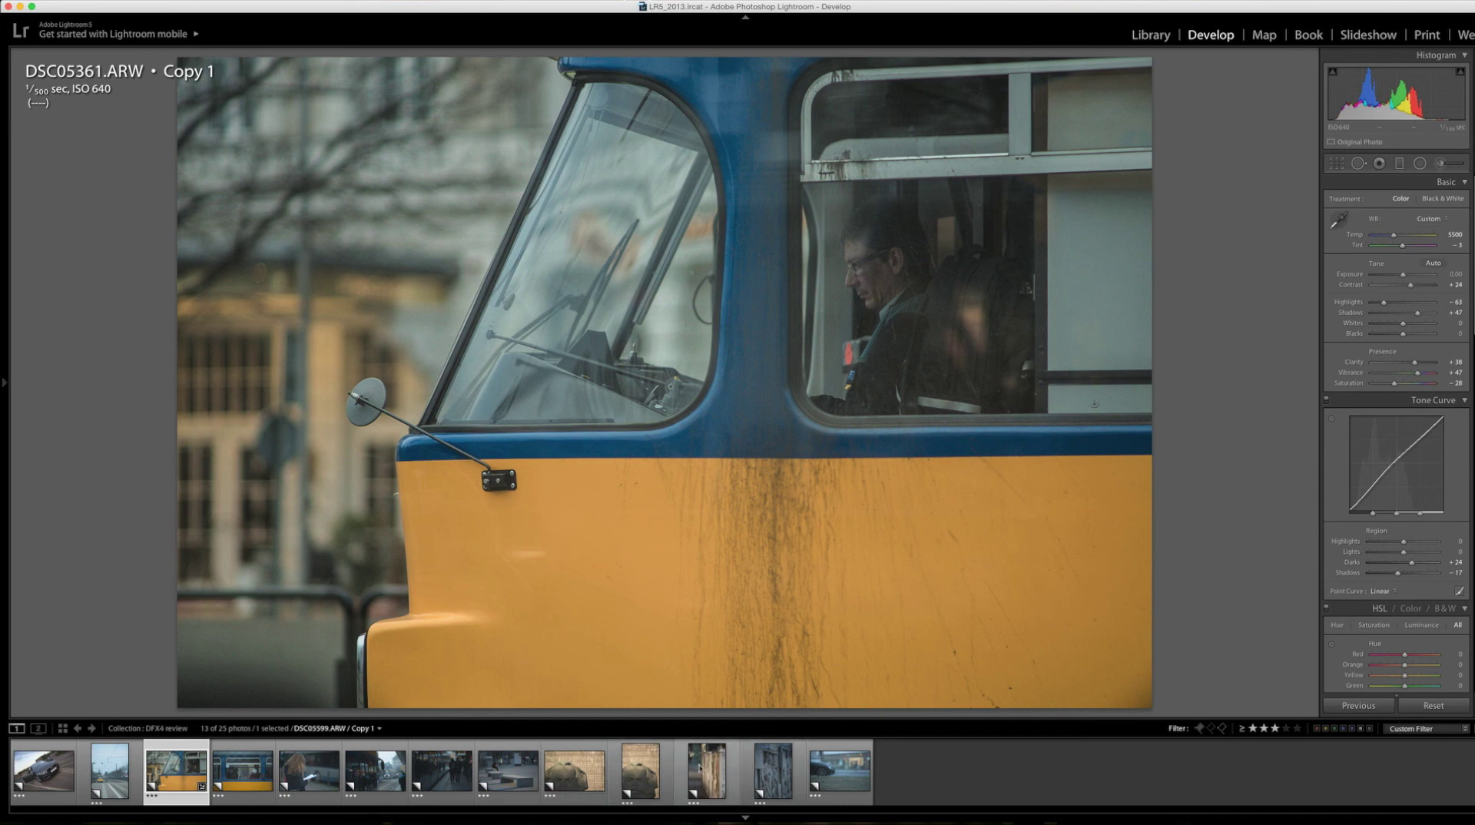
left_click(43, 778)
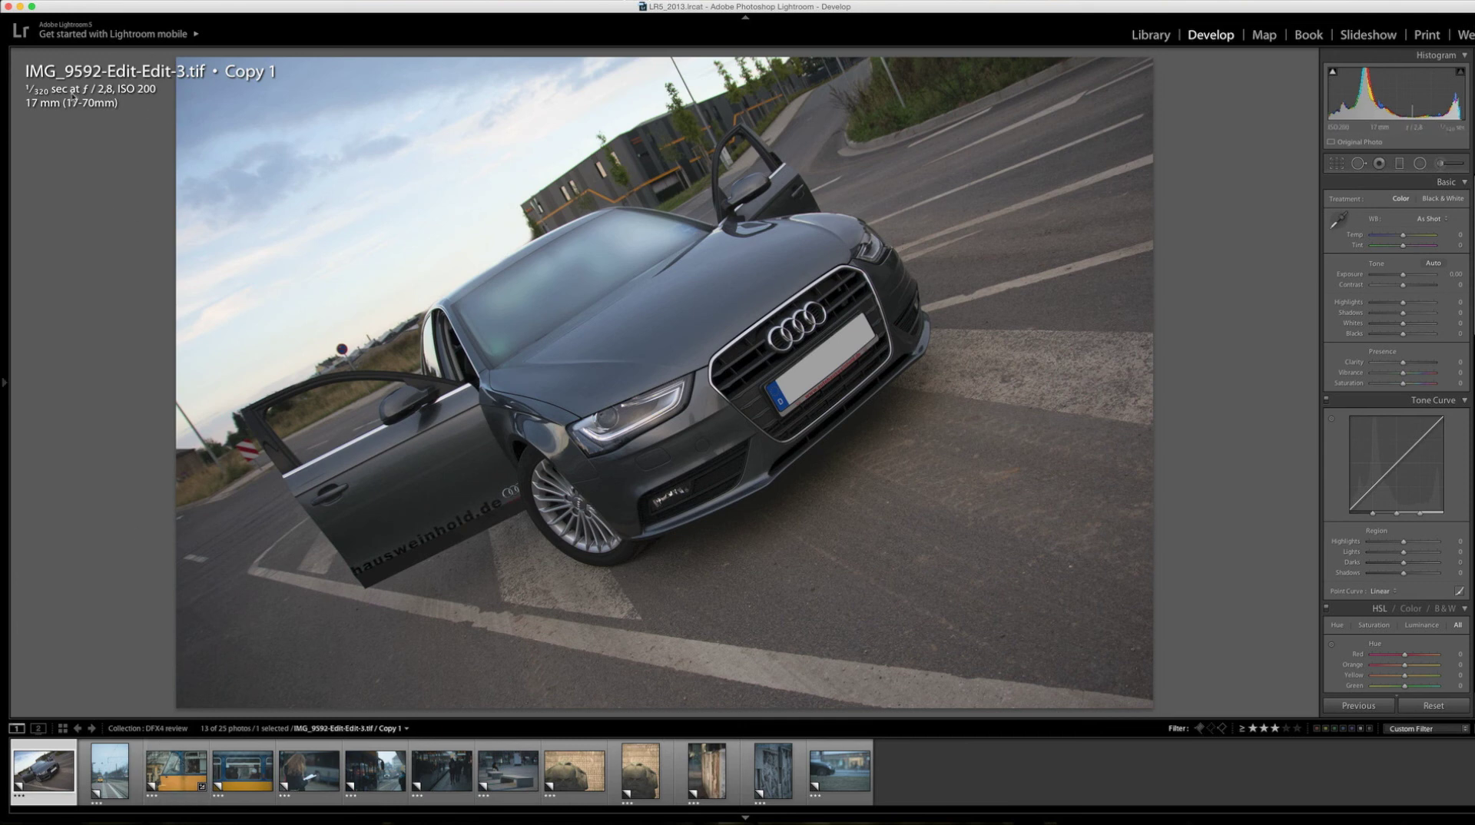
left_click(175, 785)
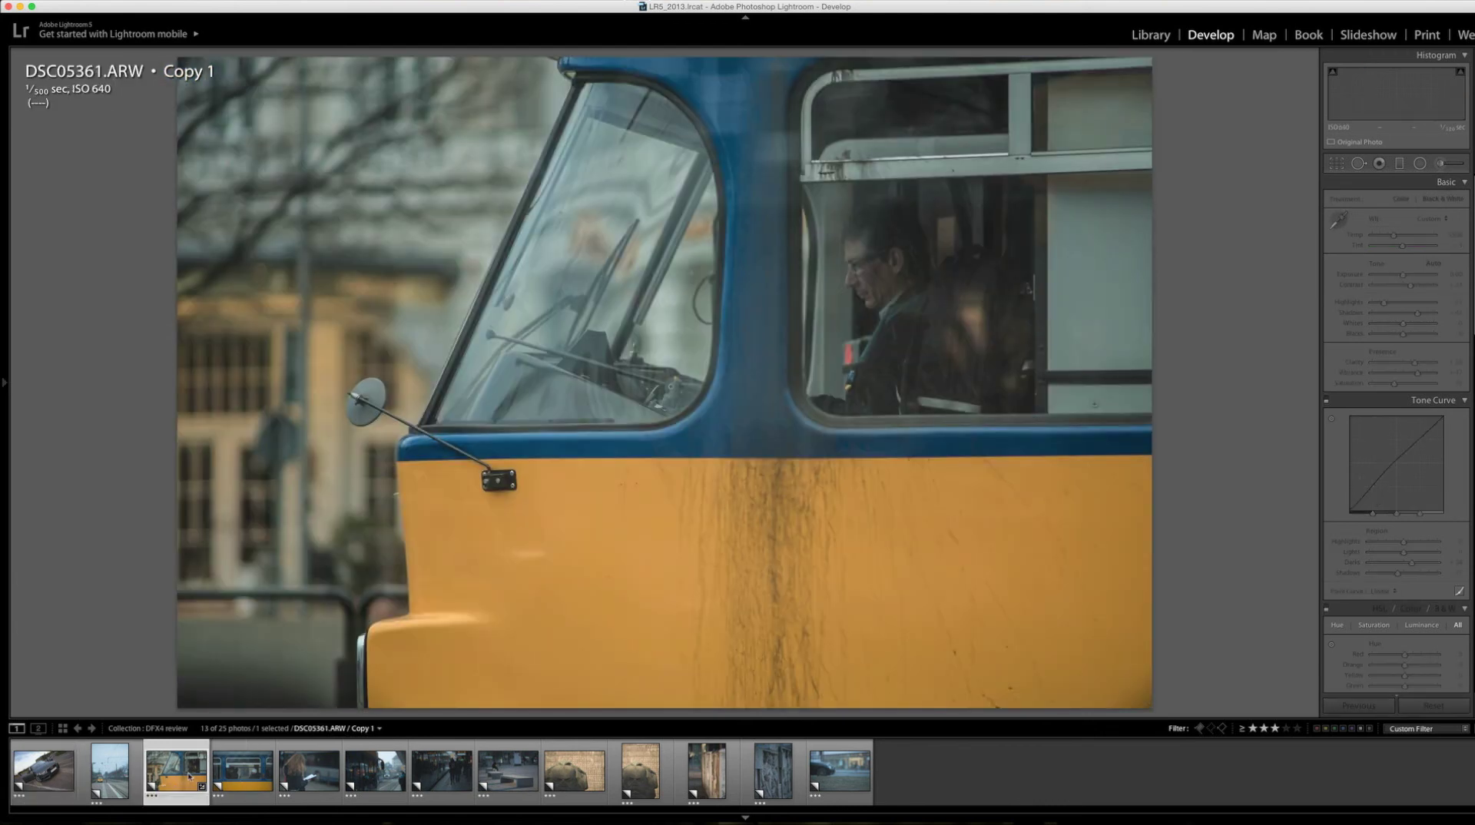
- Open a copy of the tram photo with Lightroom adjustments in Dfx v4.0 and close the extra empty Dfx window
right_click(184, 777)
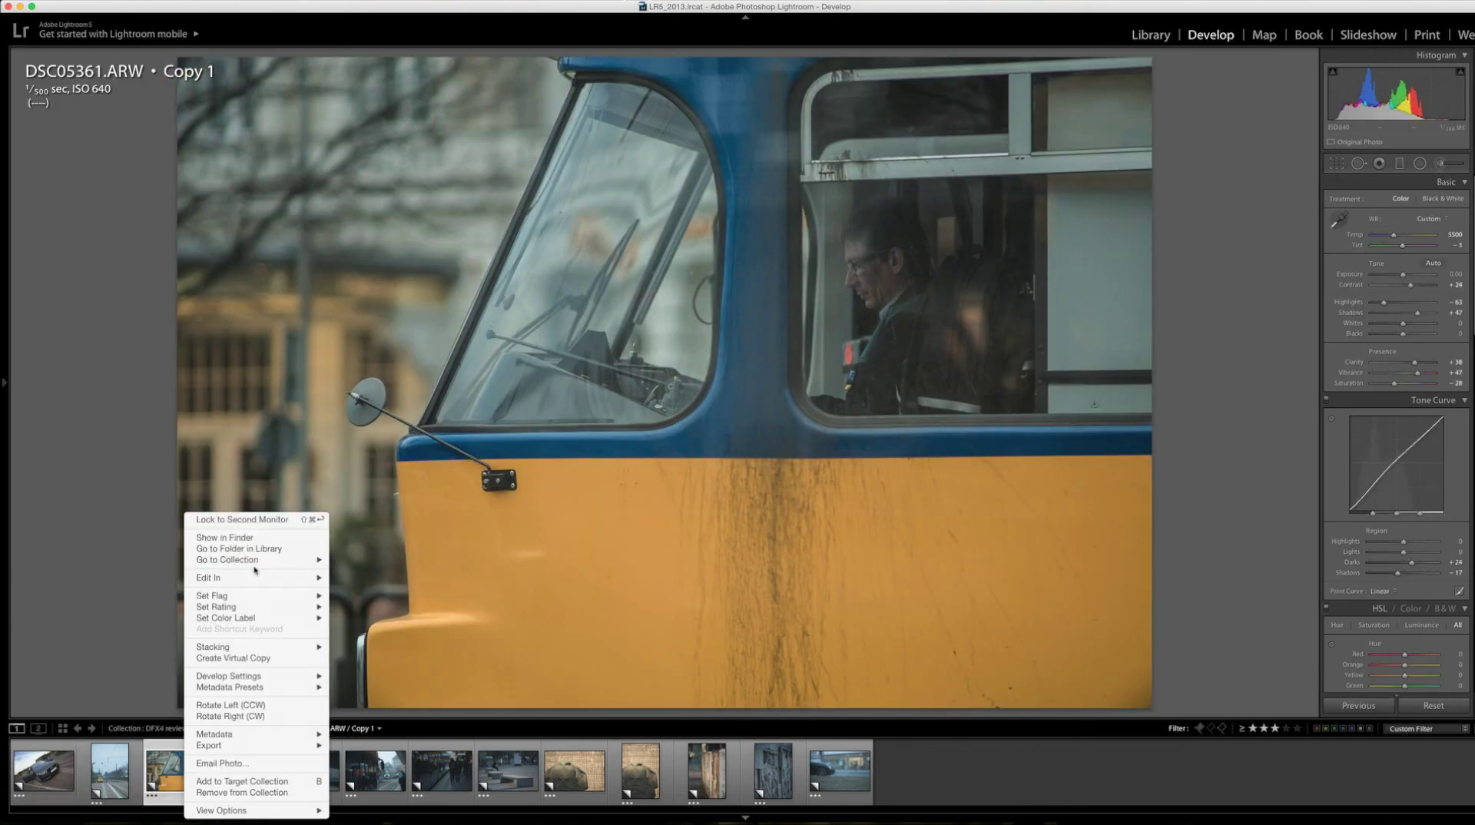
mouse_move(303, 576)
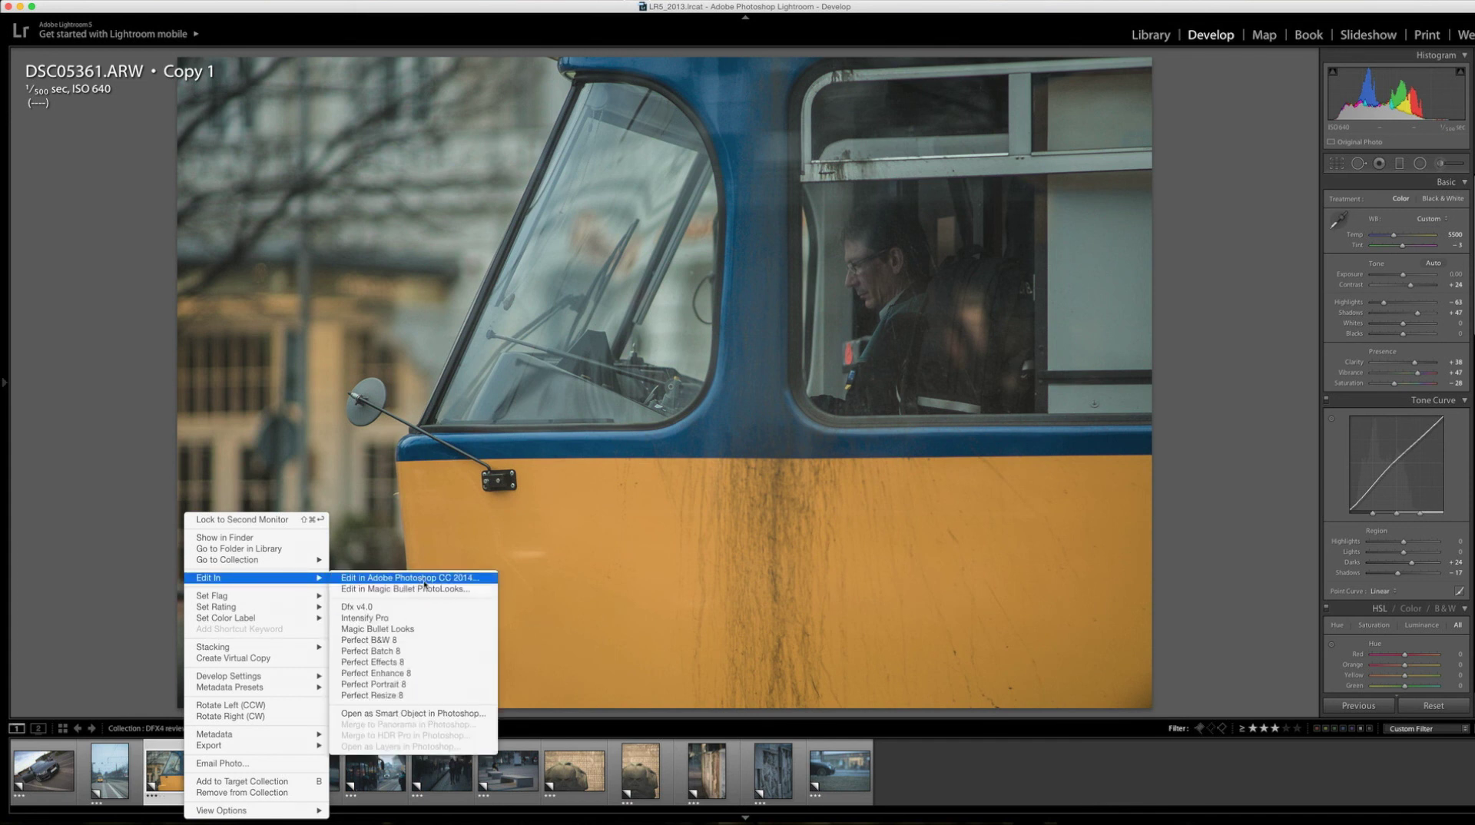
left_click(394, 609)
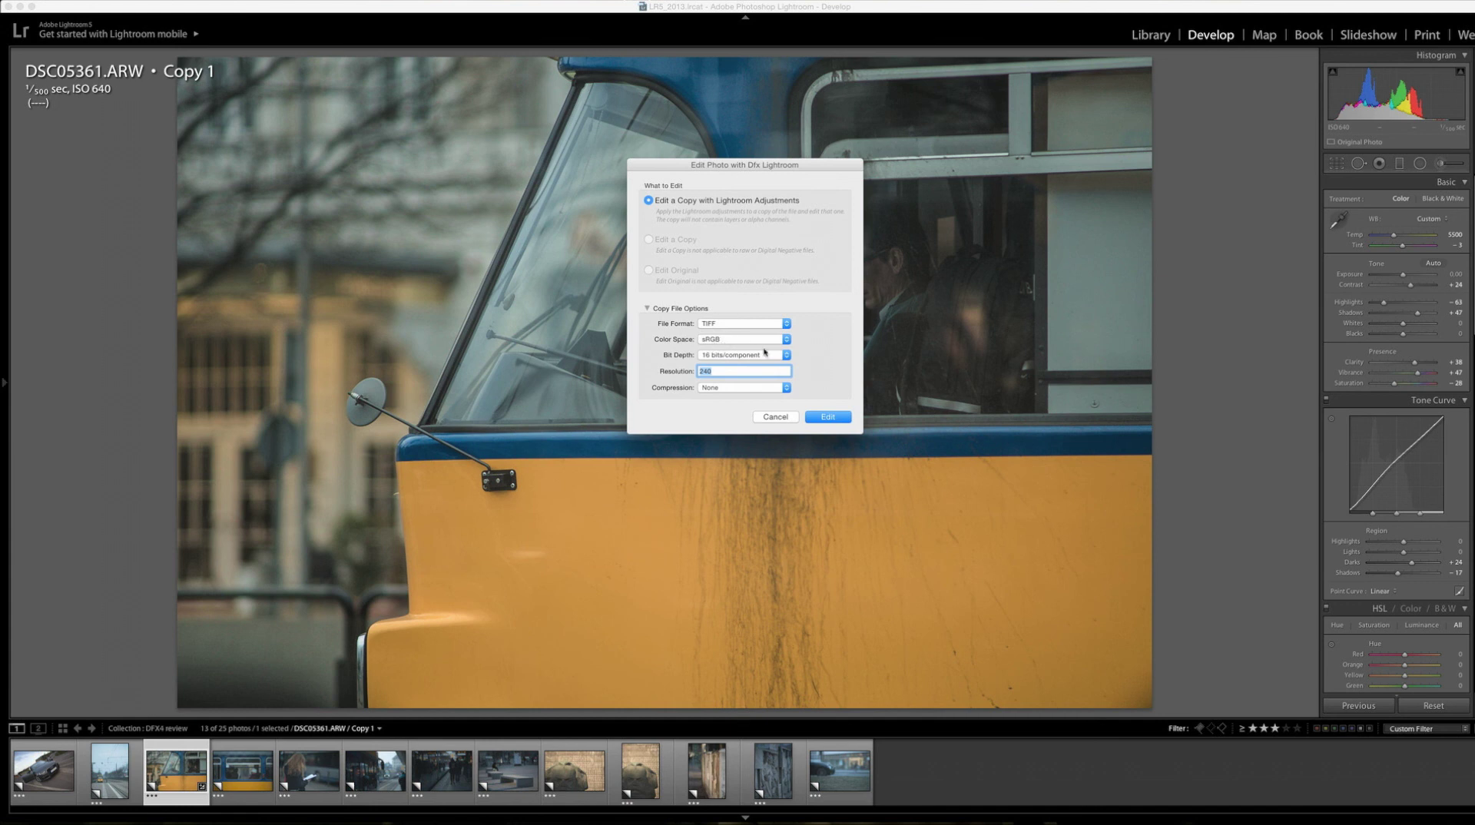
left_click(735, 340)
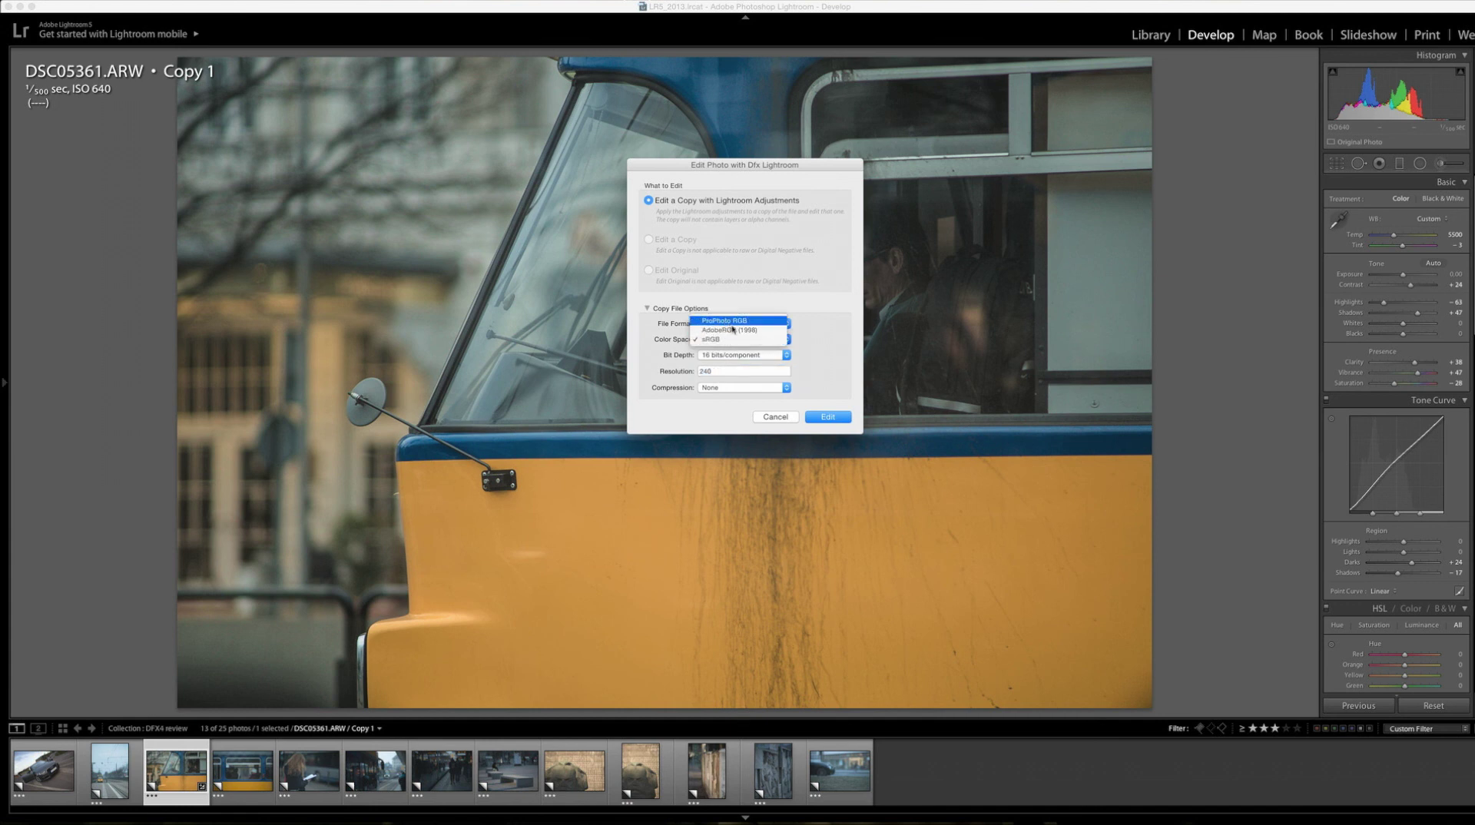
left_click(830, 346)
left_click(827, 417)
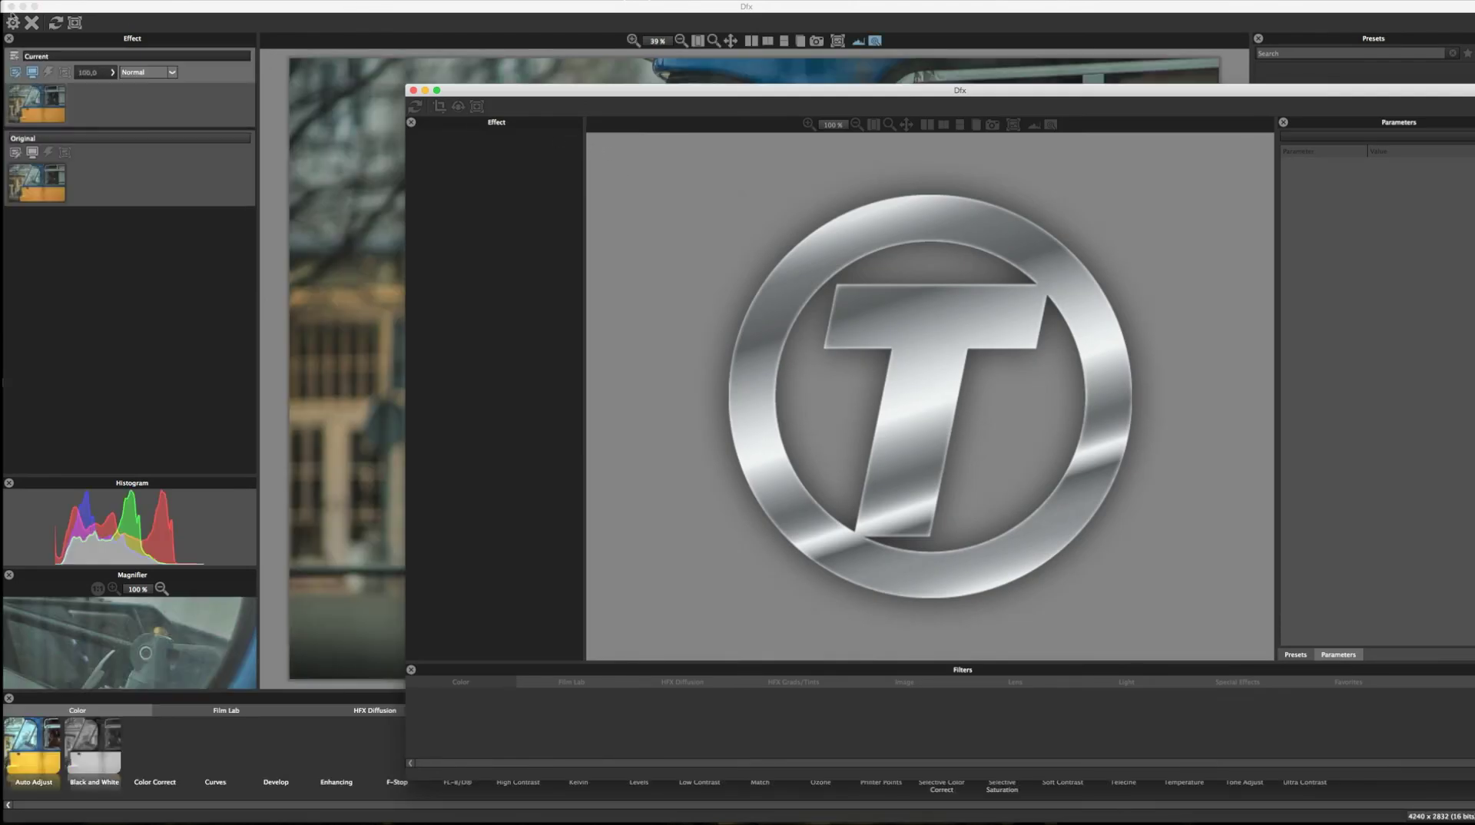
left_click(414, 90)
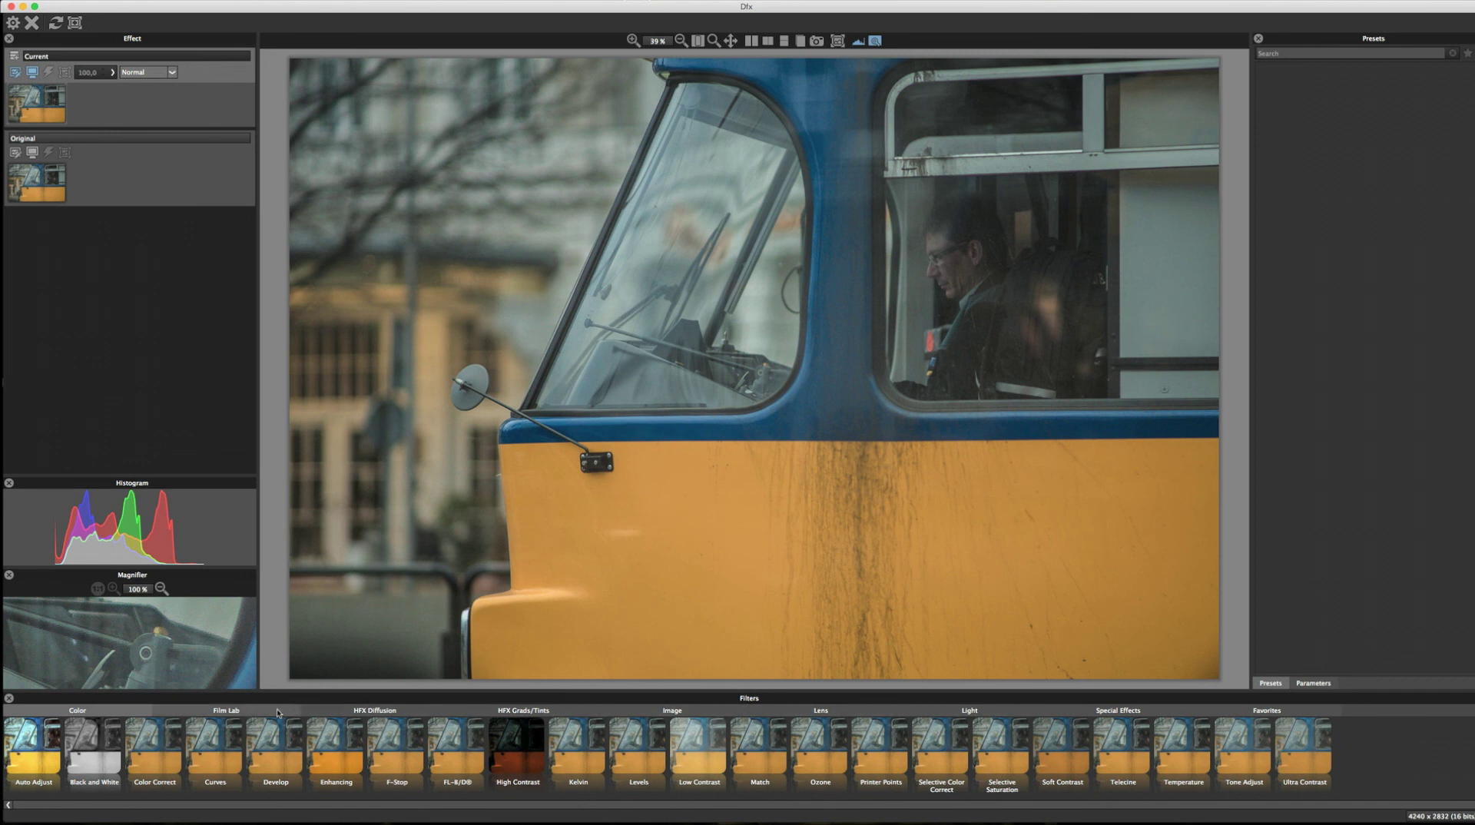
left_click(374, 710)
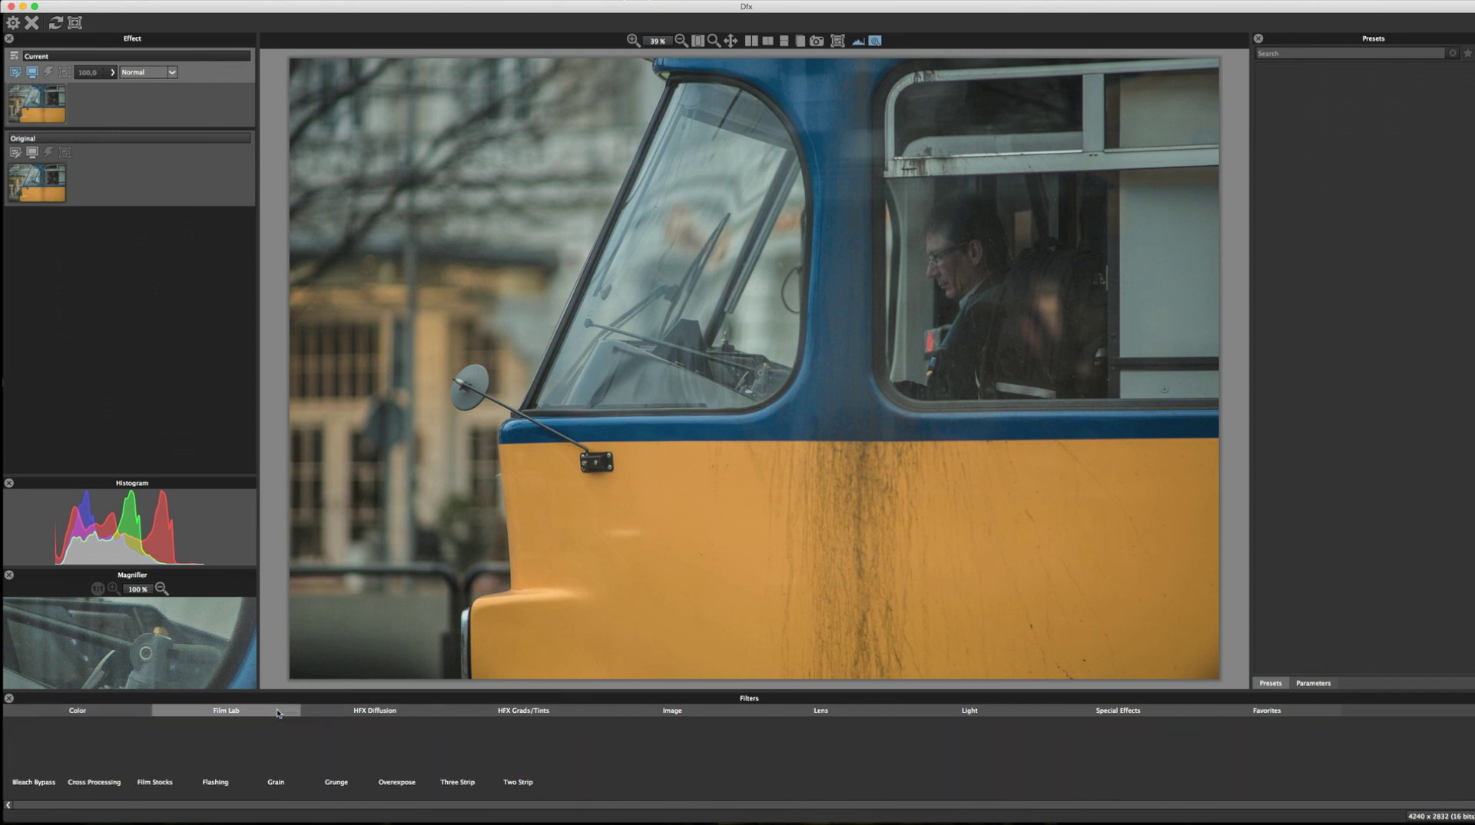
left_click(139, 713)
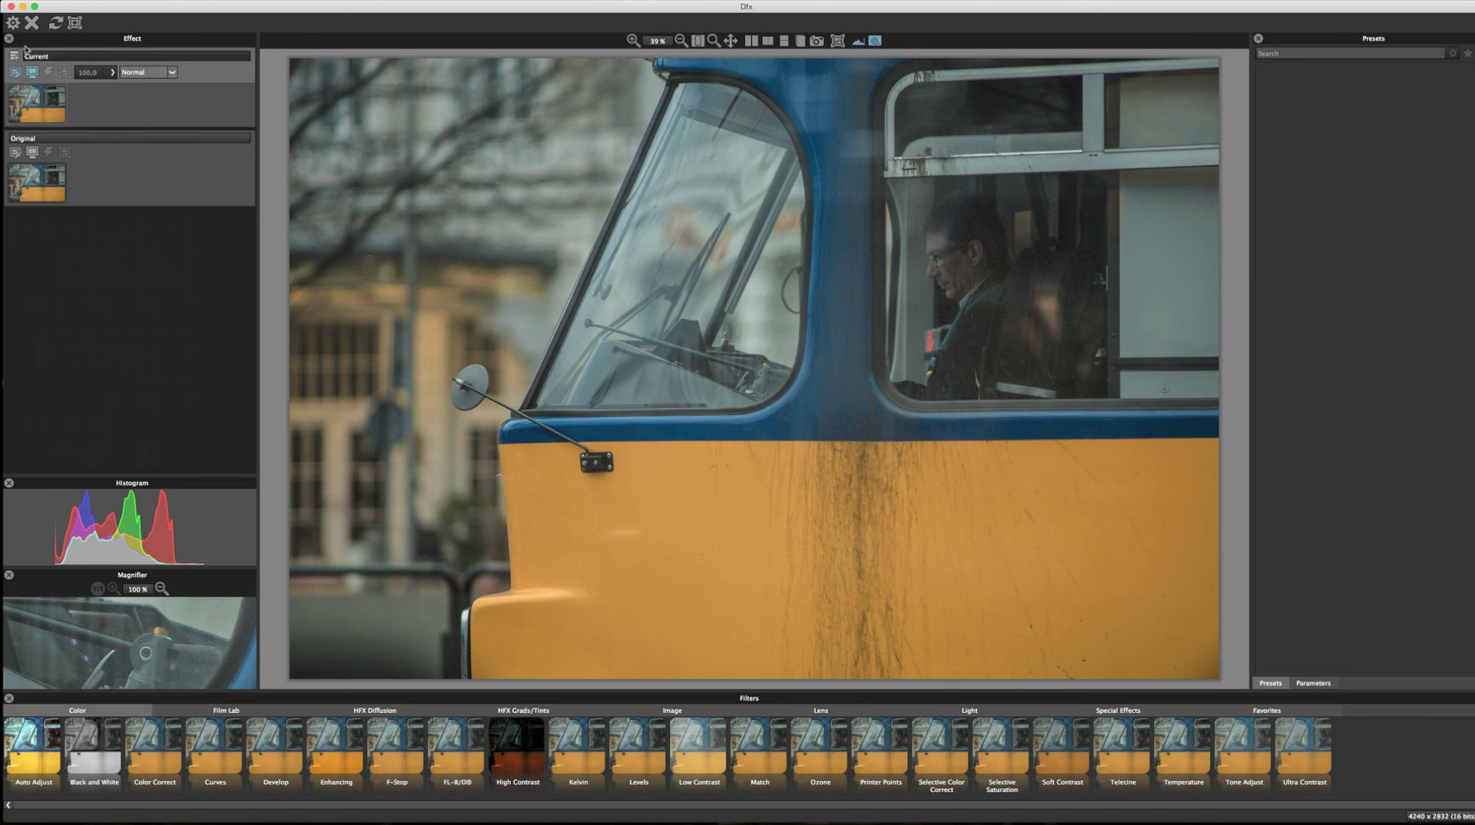
left_click(146, 72)
left_click(138, 73)
- Apply the Develop color filter to the photo using the Develop 1 preset
left_click(275, 763)
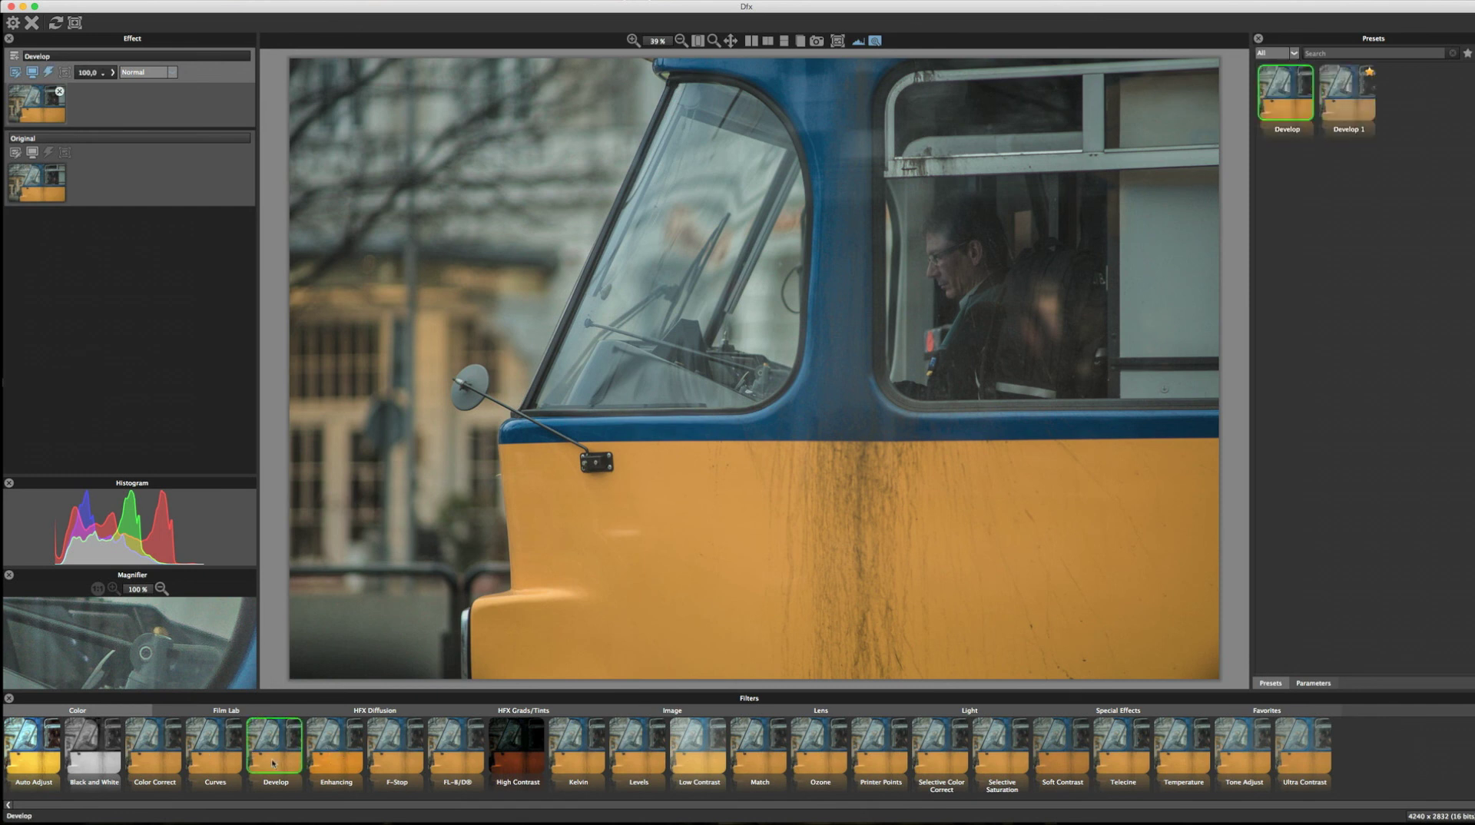
left_click(1353, 105)
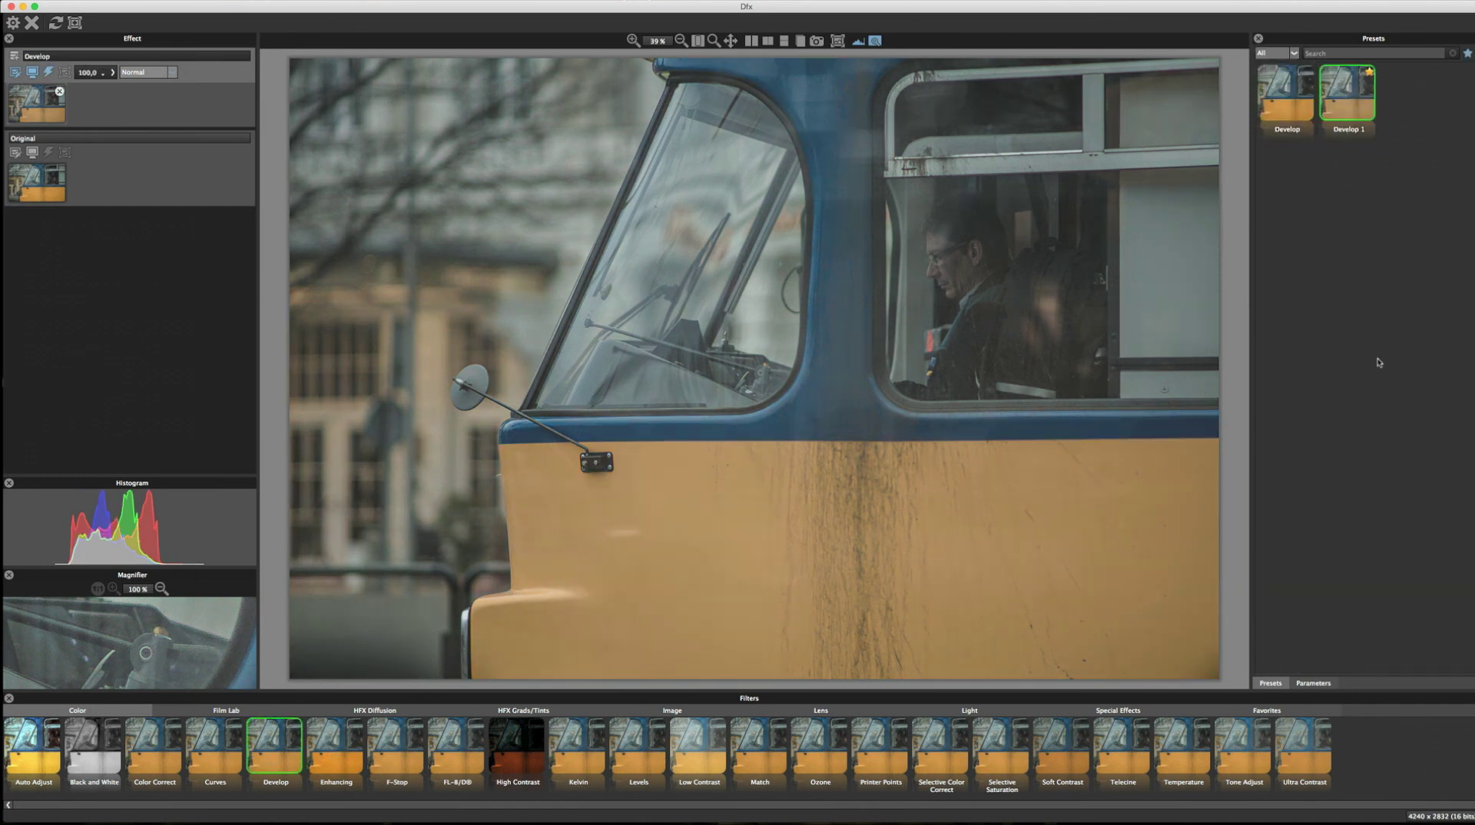
- Tune the Develop filter: Recovery 4.79, Blacks about 10, Fill Light slightly higher, Brightness -19.18, Contrast 30.14, Vibrance 79.45 and Saturation -39.73
left_click(1313, 683)
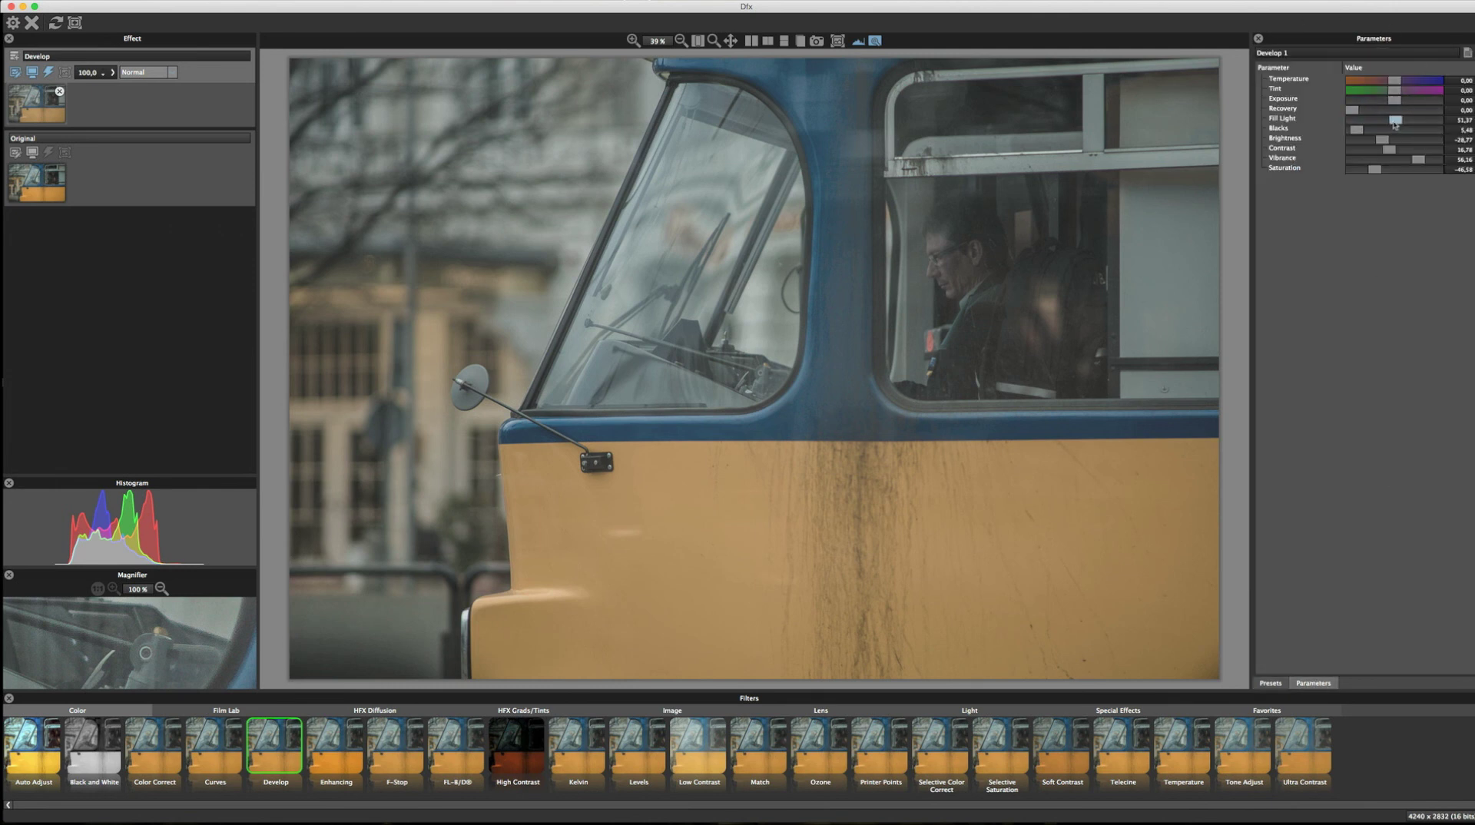
left_click_drag(1356, 130, 1358, 111)
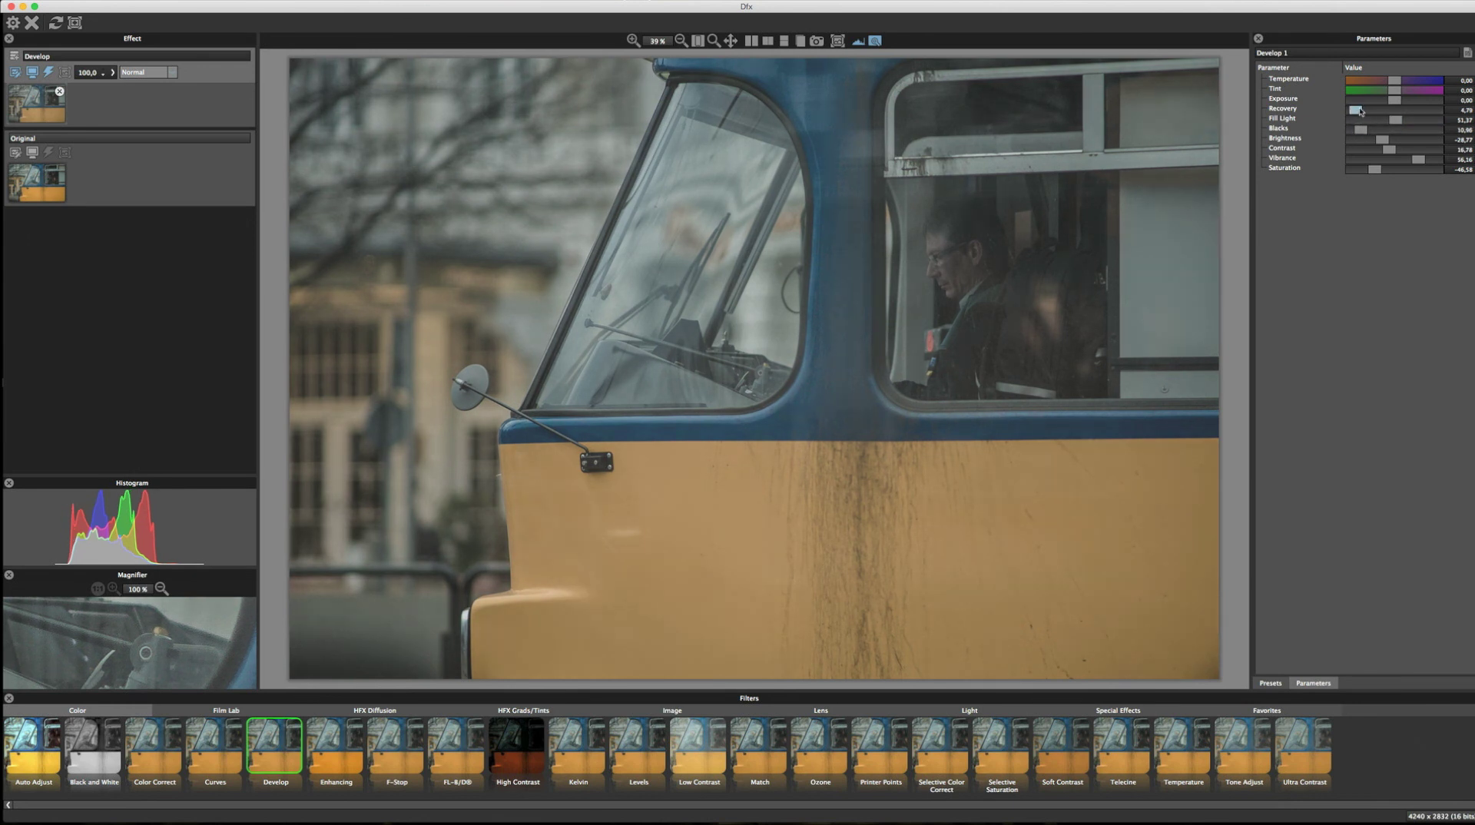
left_click_drag(1395, 120, 1434, 164)
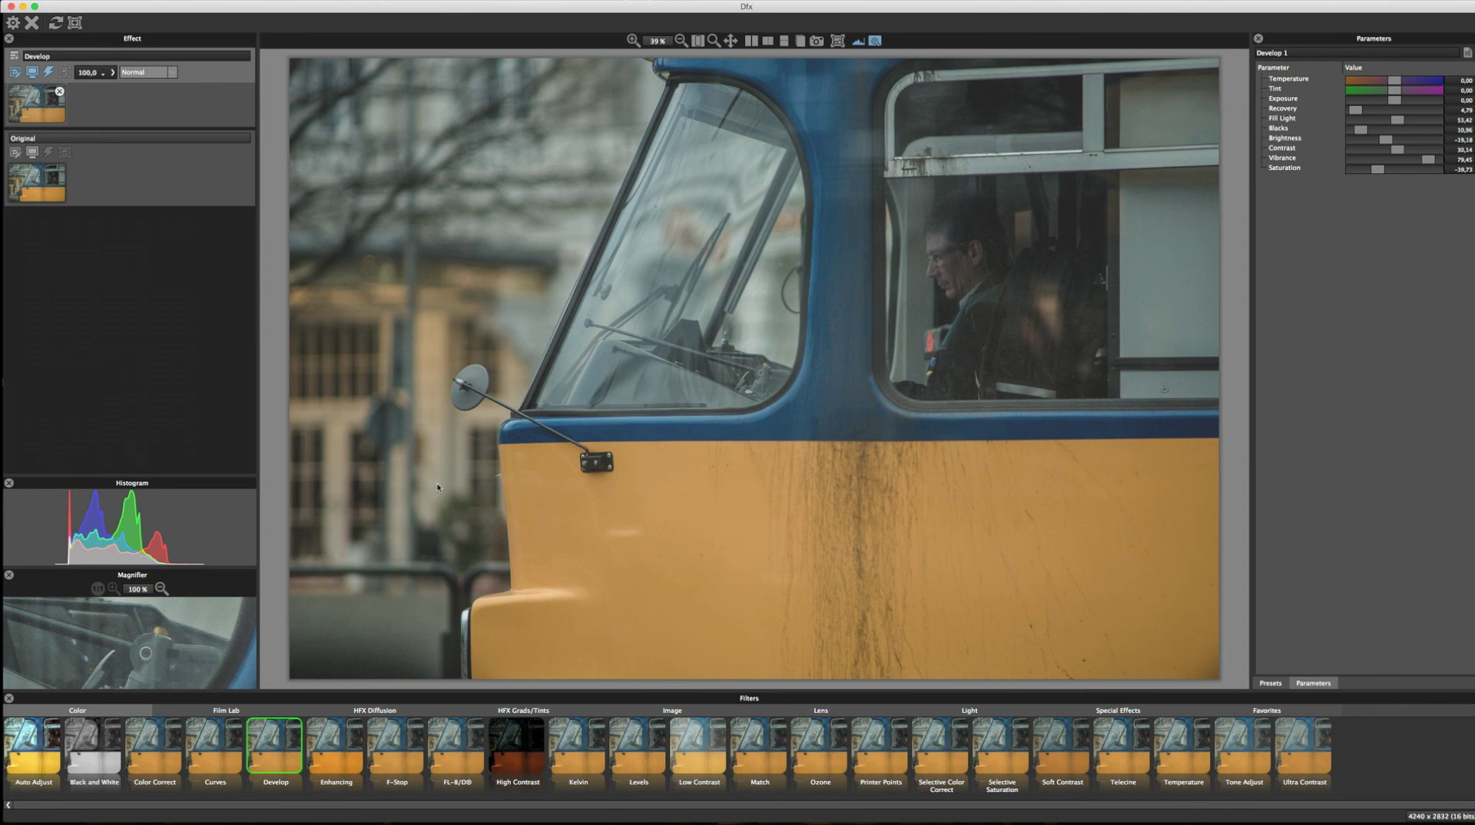
- Add an empty effect layer above the Develop filter
left_click(15, 57)
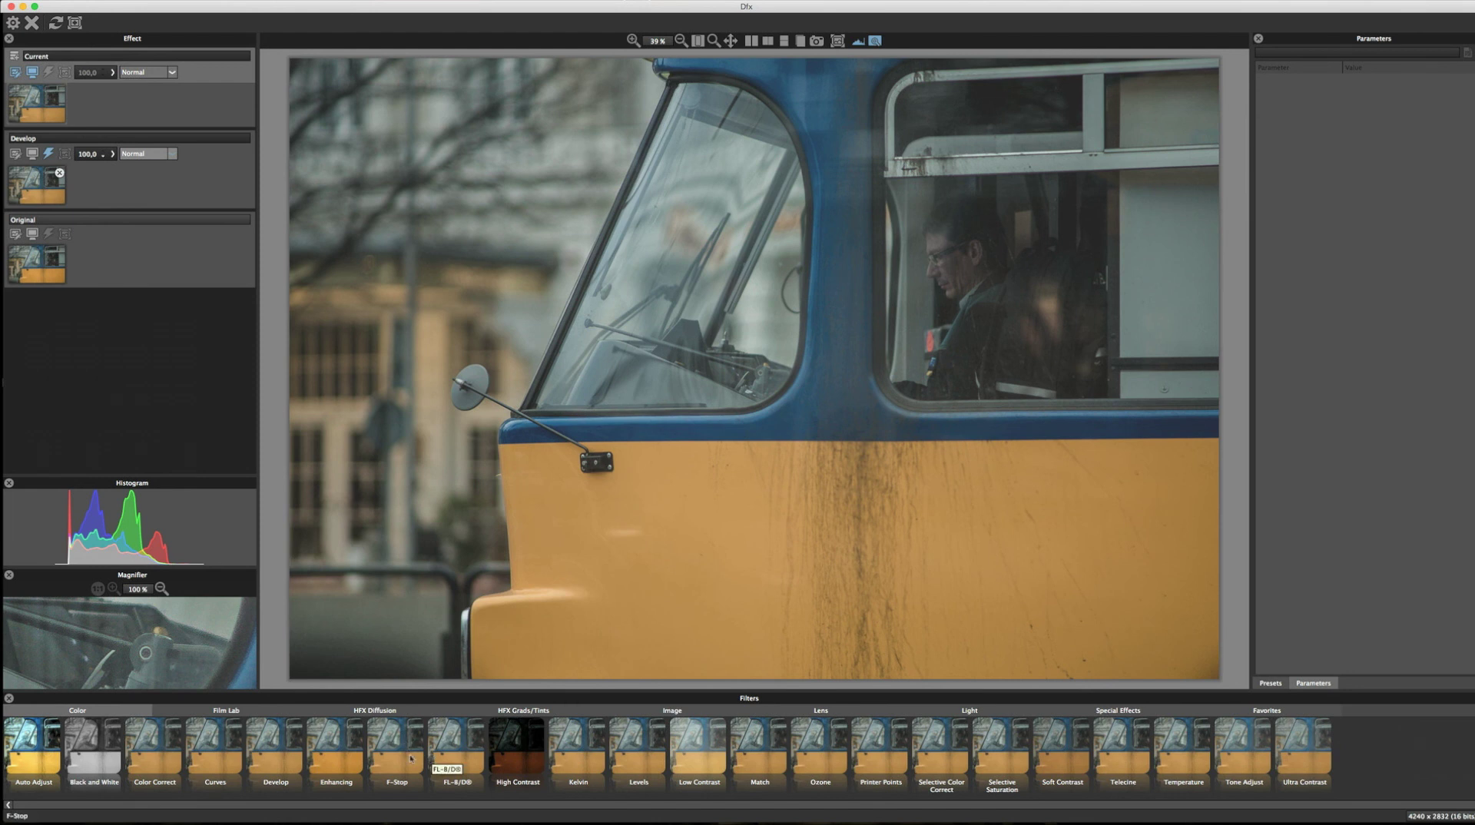
- Apply the Film Lab Bleach Bypass filter to the empty layer with 38.9 opacity and the Bleach Bypass 1 preset
left_click(224, 710)
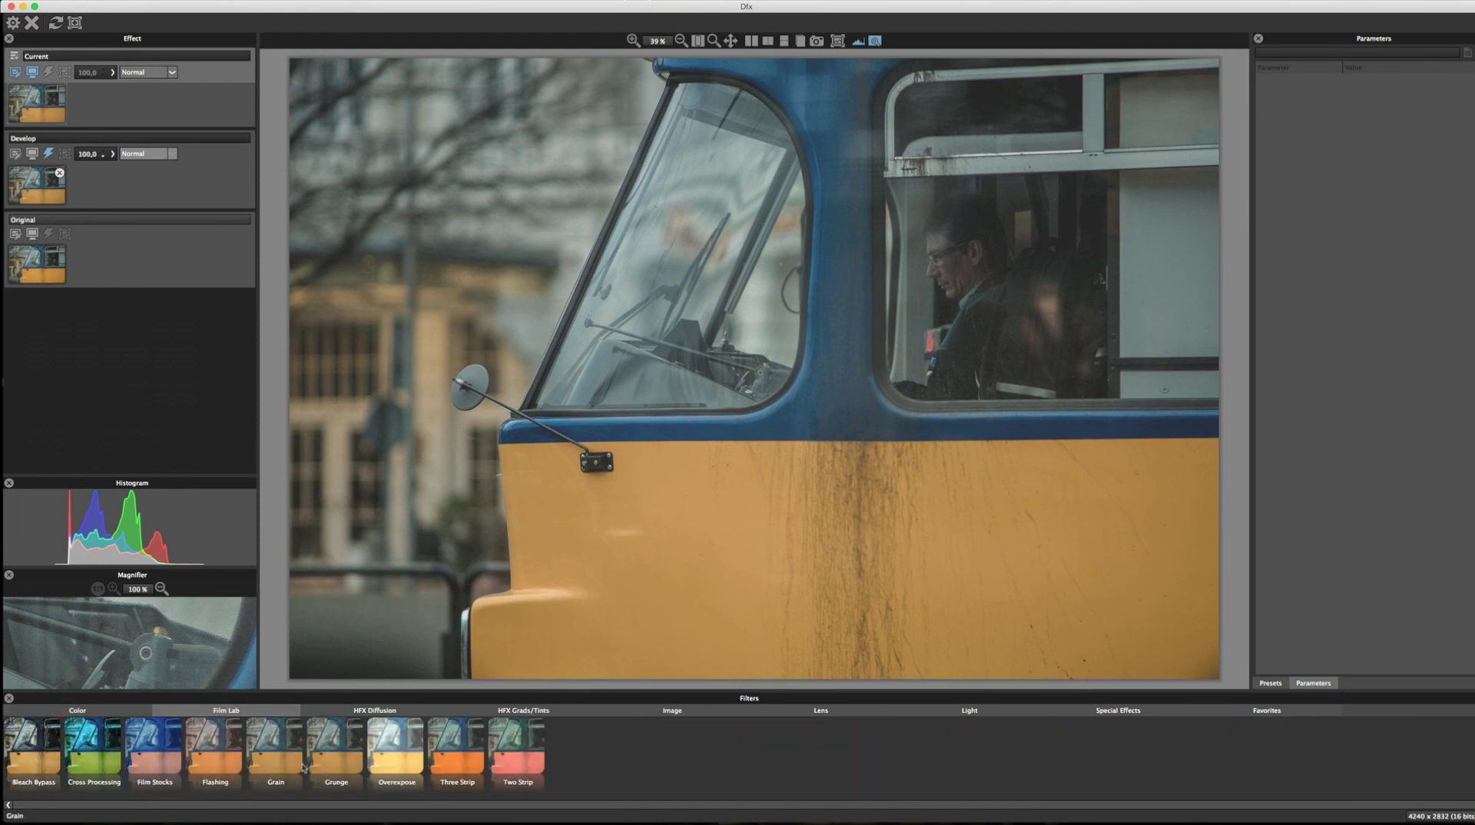
left_click(34, 768)
left_click(110, 76)
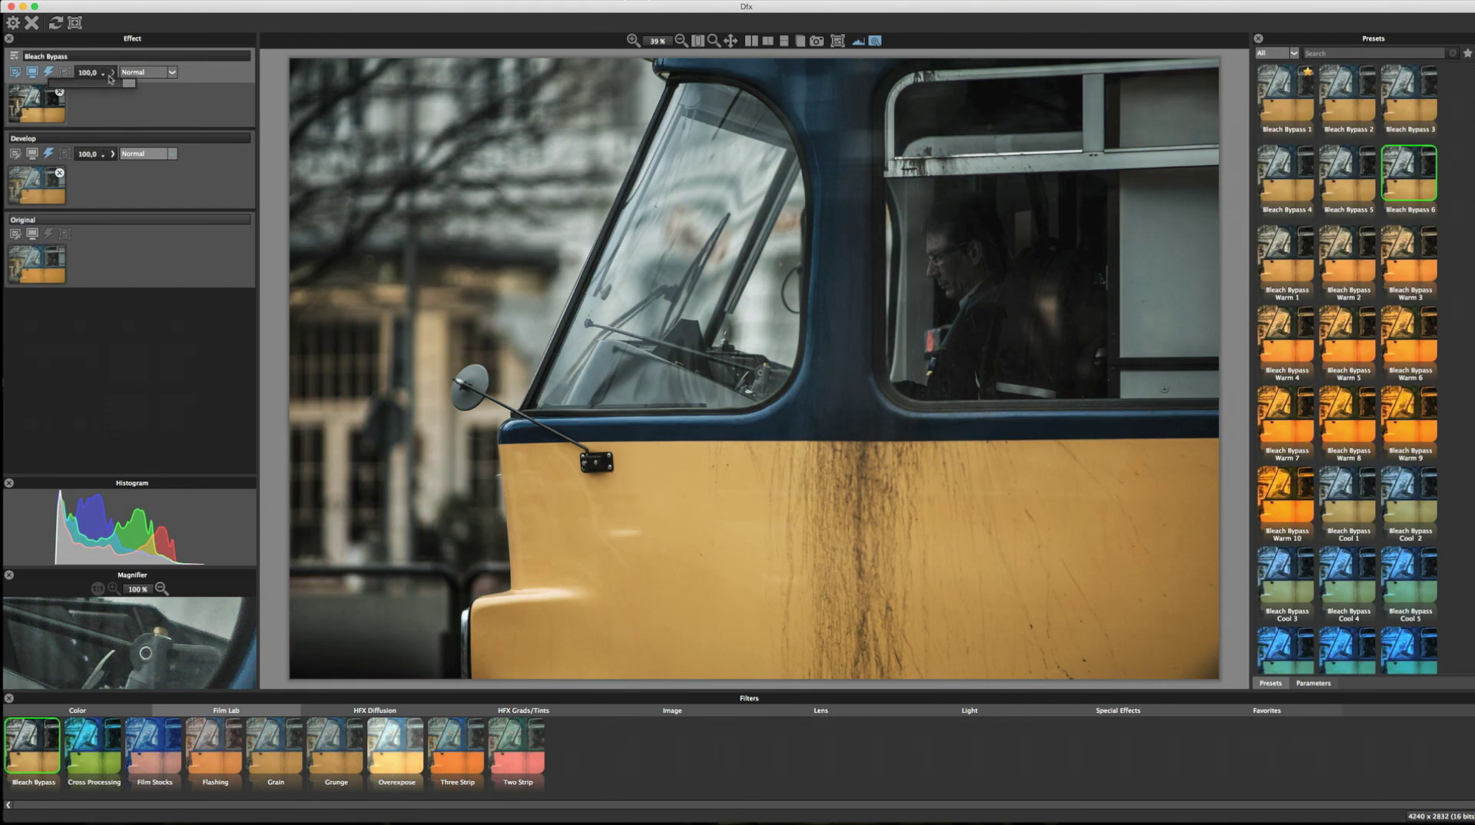
left_click_drag(110, 78, 83, 85)
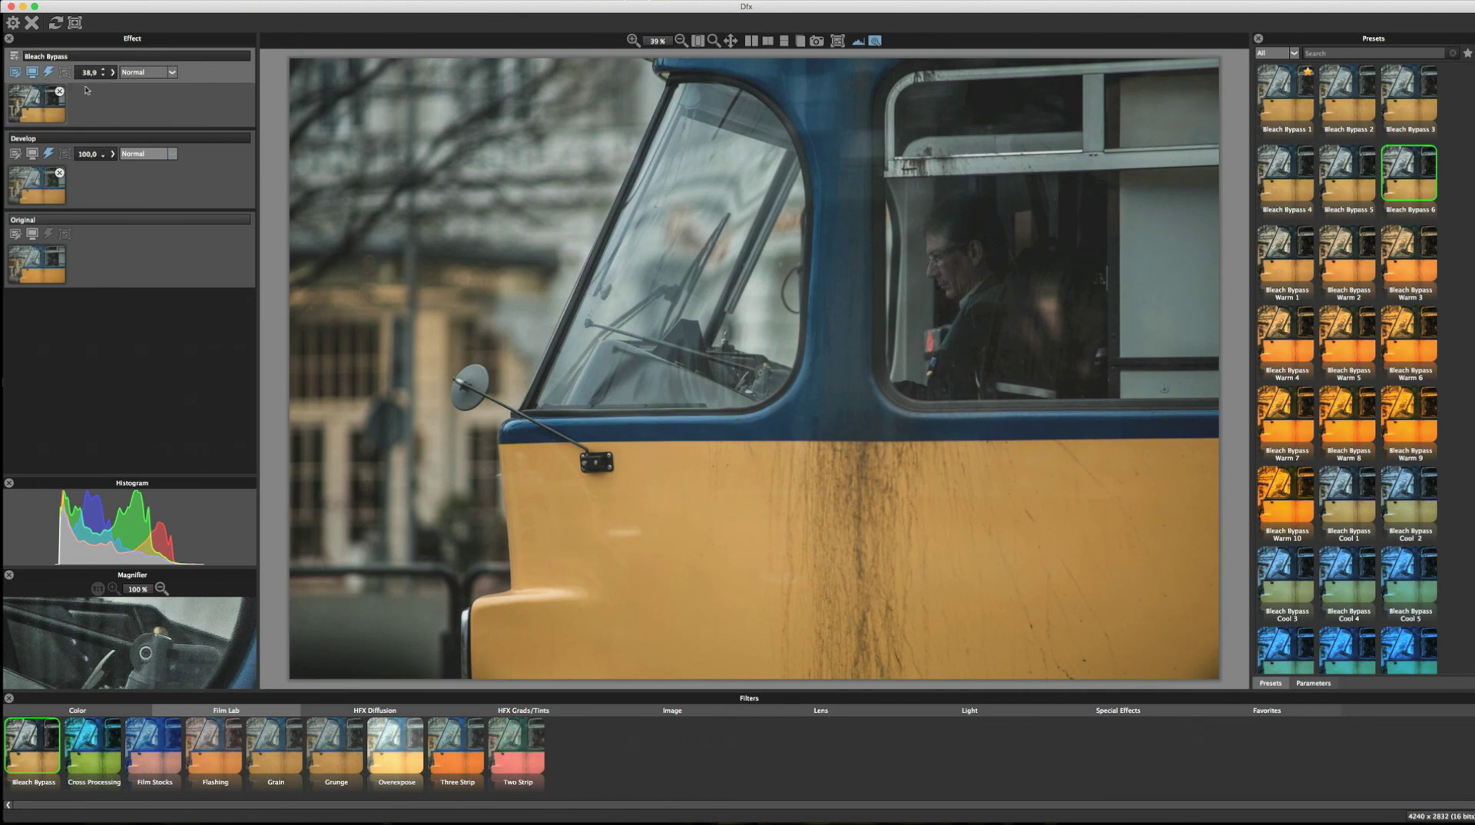
left_click(1301, 93)
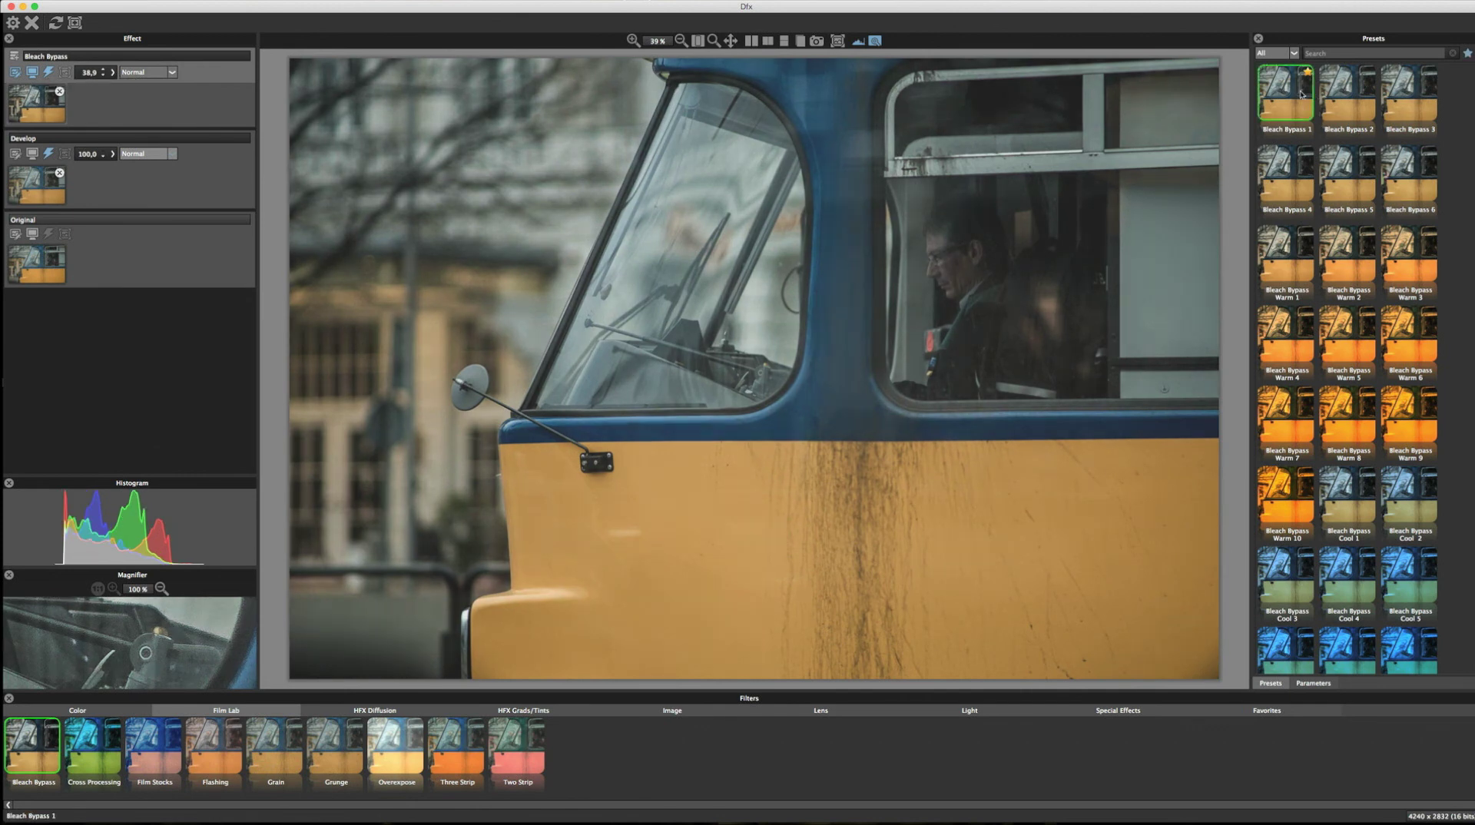
- Try the Bleach Bypass presets Cool 1, Cool 4, Cool 3 and Cool 5 on the photo
left_click(1367, 505)
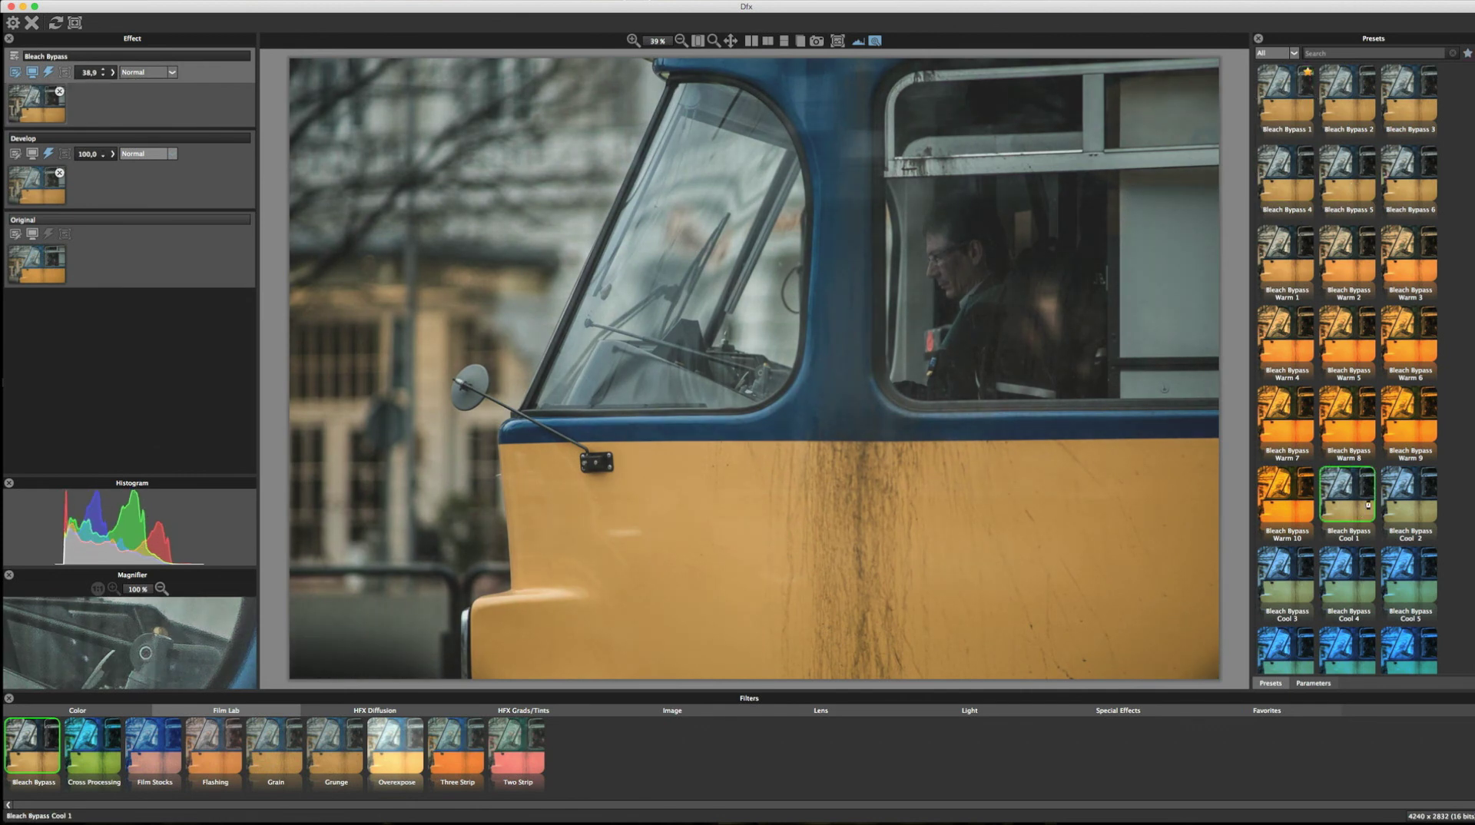
left_click(1347, 575)
left_click(1285, 574)
left_click(1388, 572)
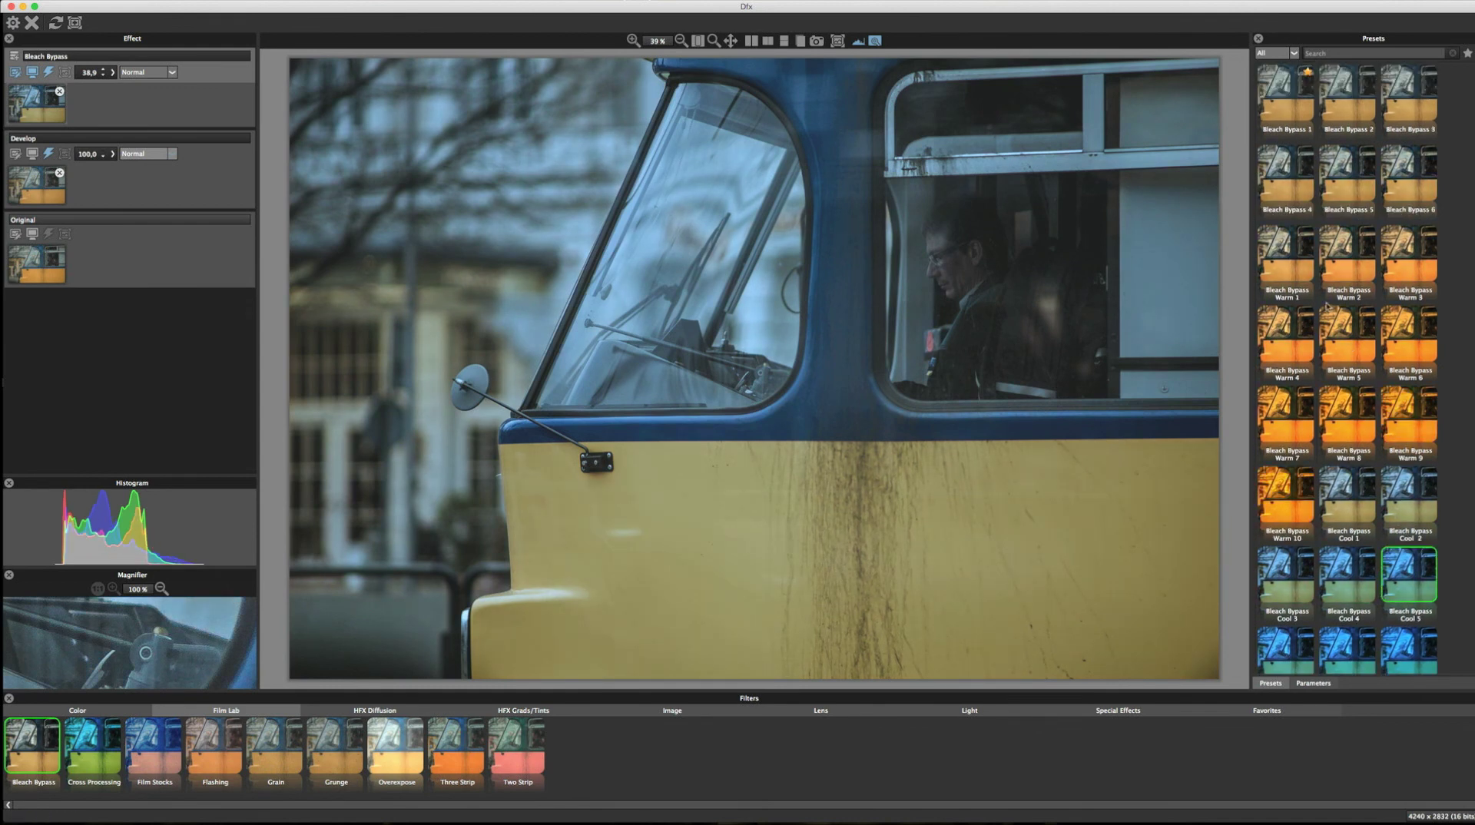
- Apply the Bleach Bypass 1 preset and set the layer's opacity to 69.0
left_click(1284, 93)
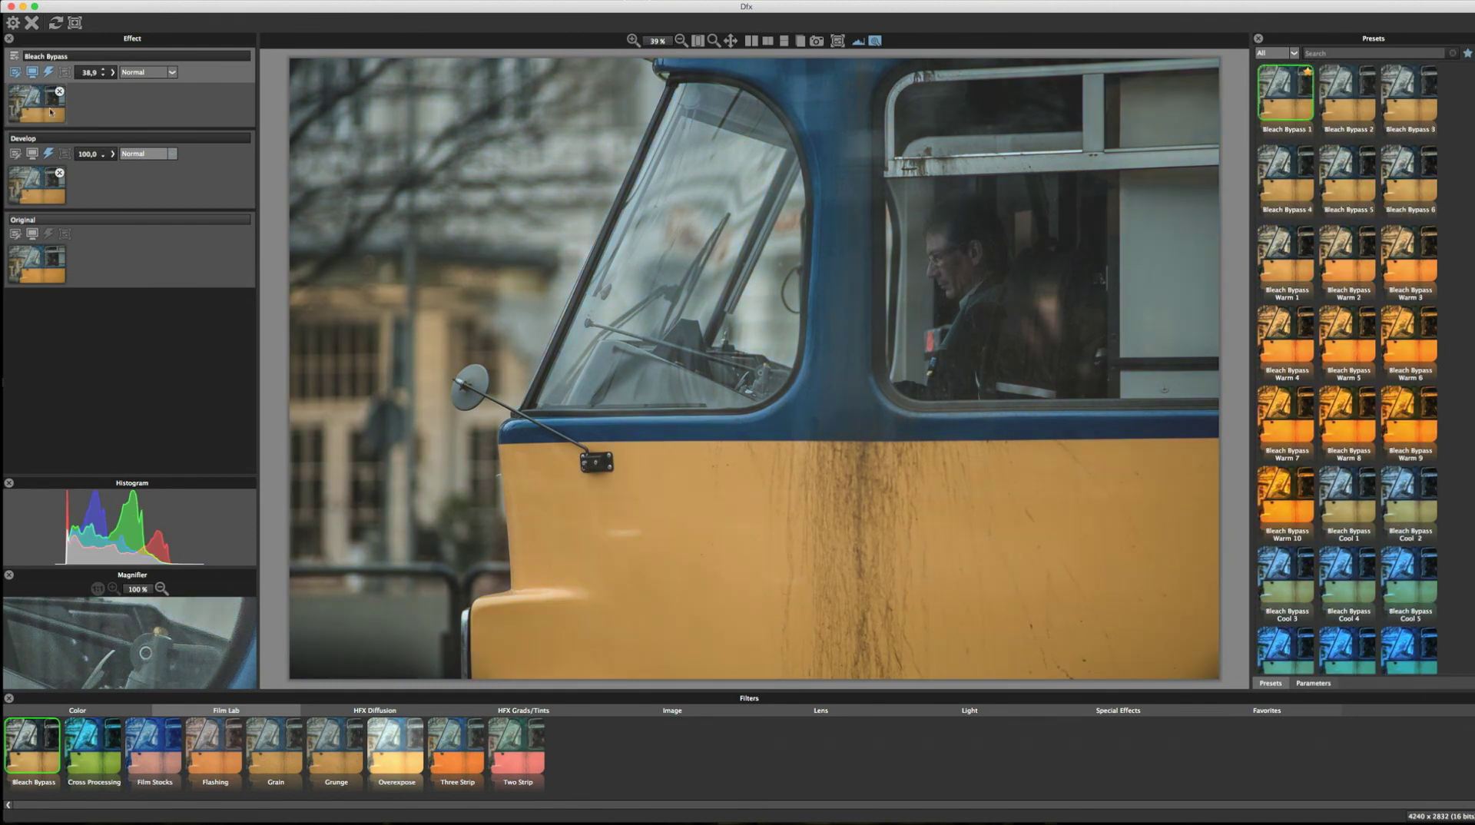
left_click(106, 73)
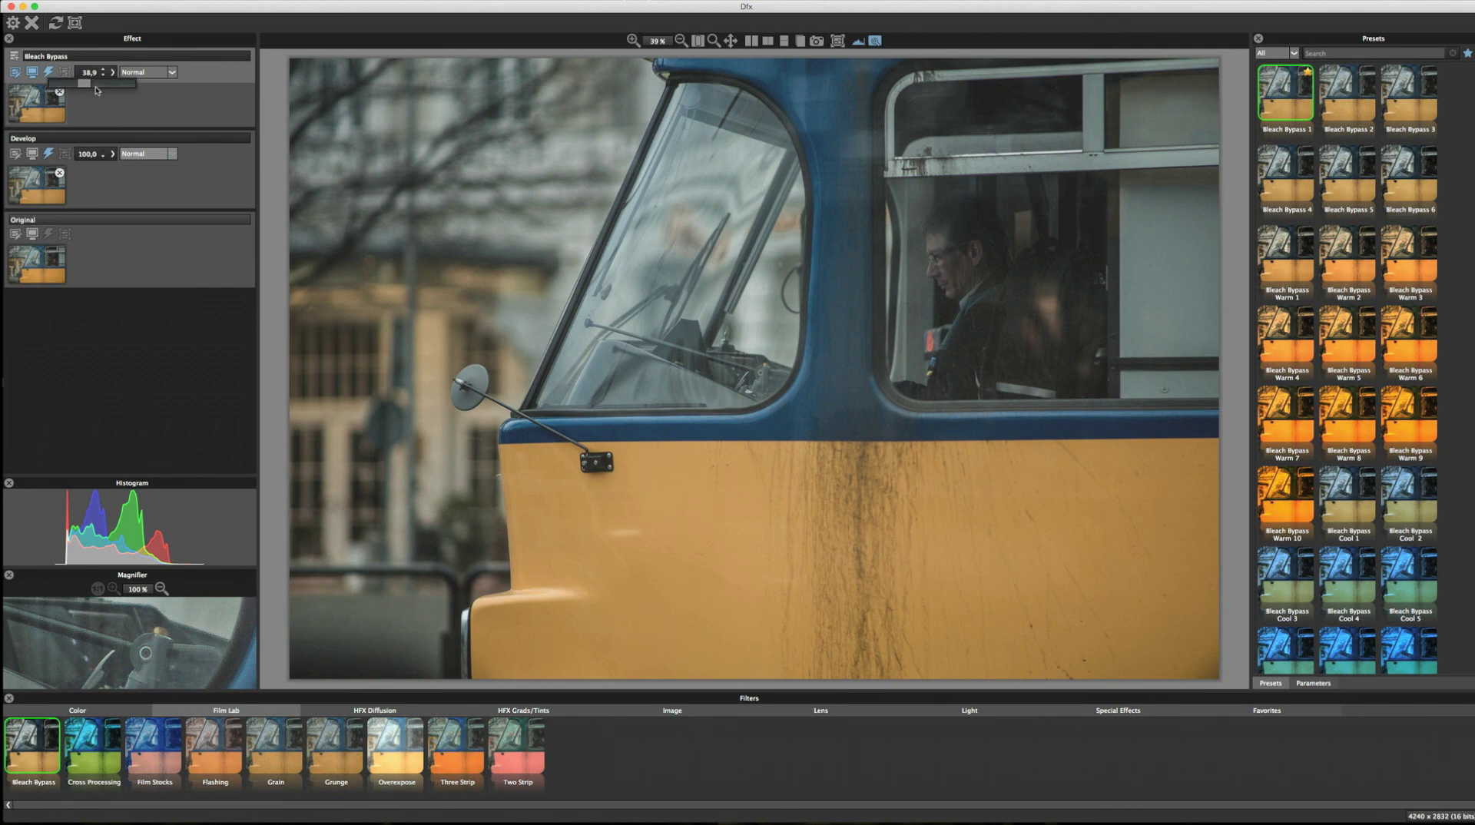
left_click_drag(97, 90, 106, 84)
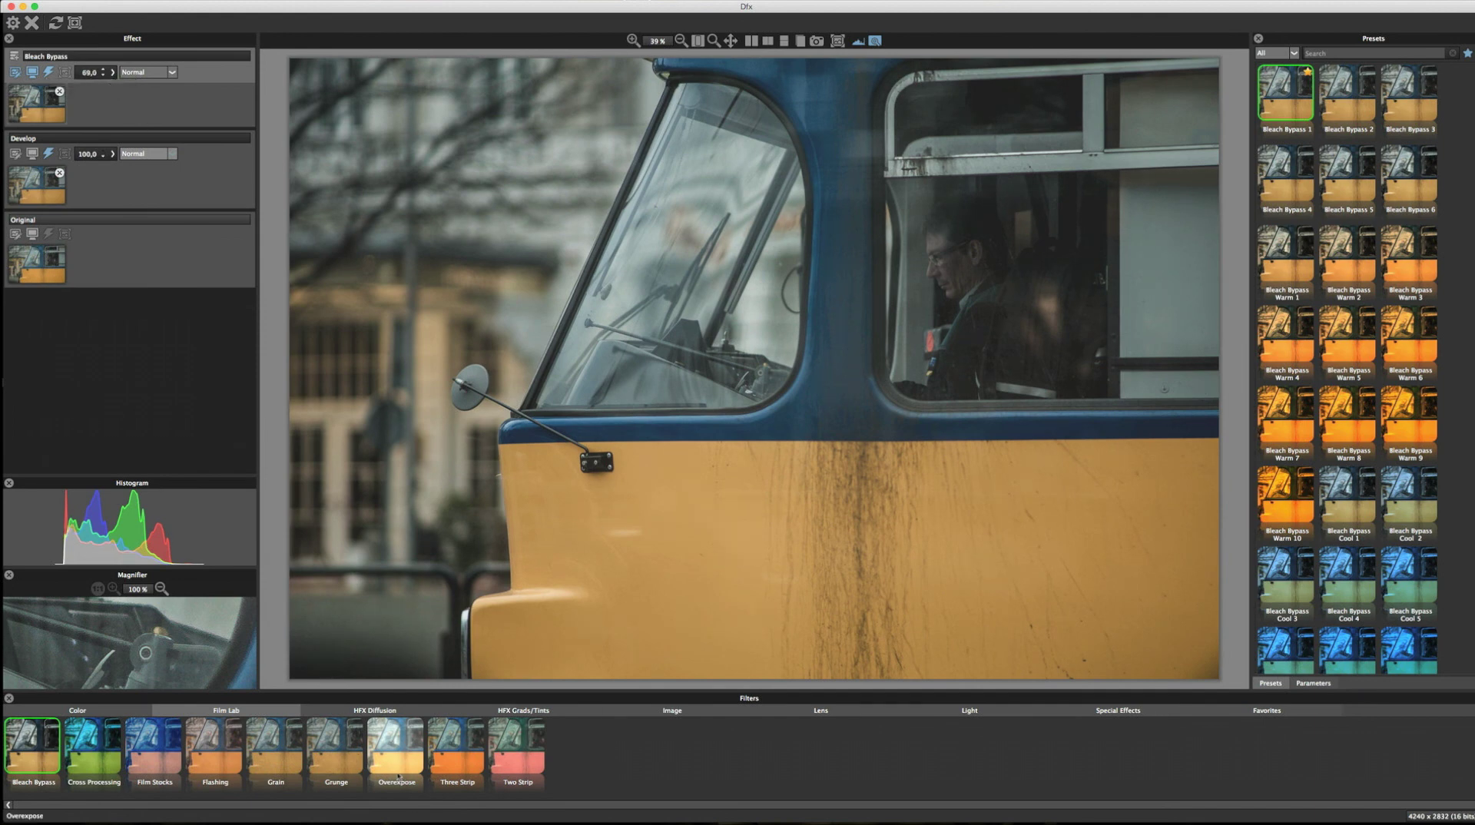
- Add an effect layer above Bleach Bypass with the Glimmerglass filter, using the Glimmerglass 2 preset at 48.4 opacity
left_click(13, 56)
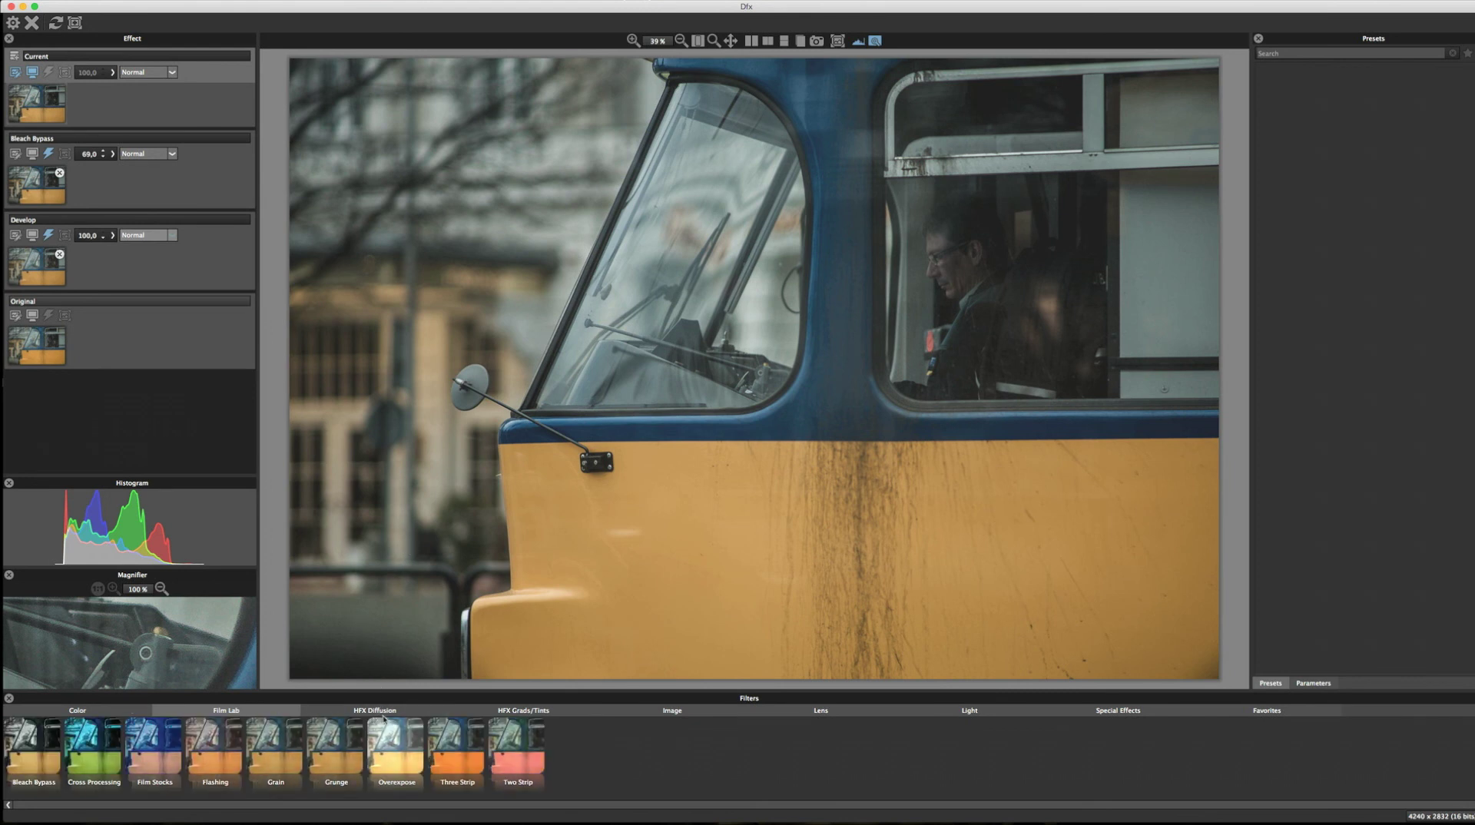
left_click(383, 715)
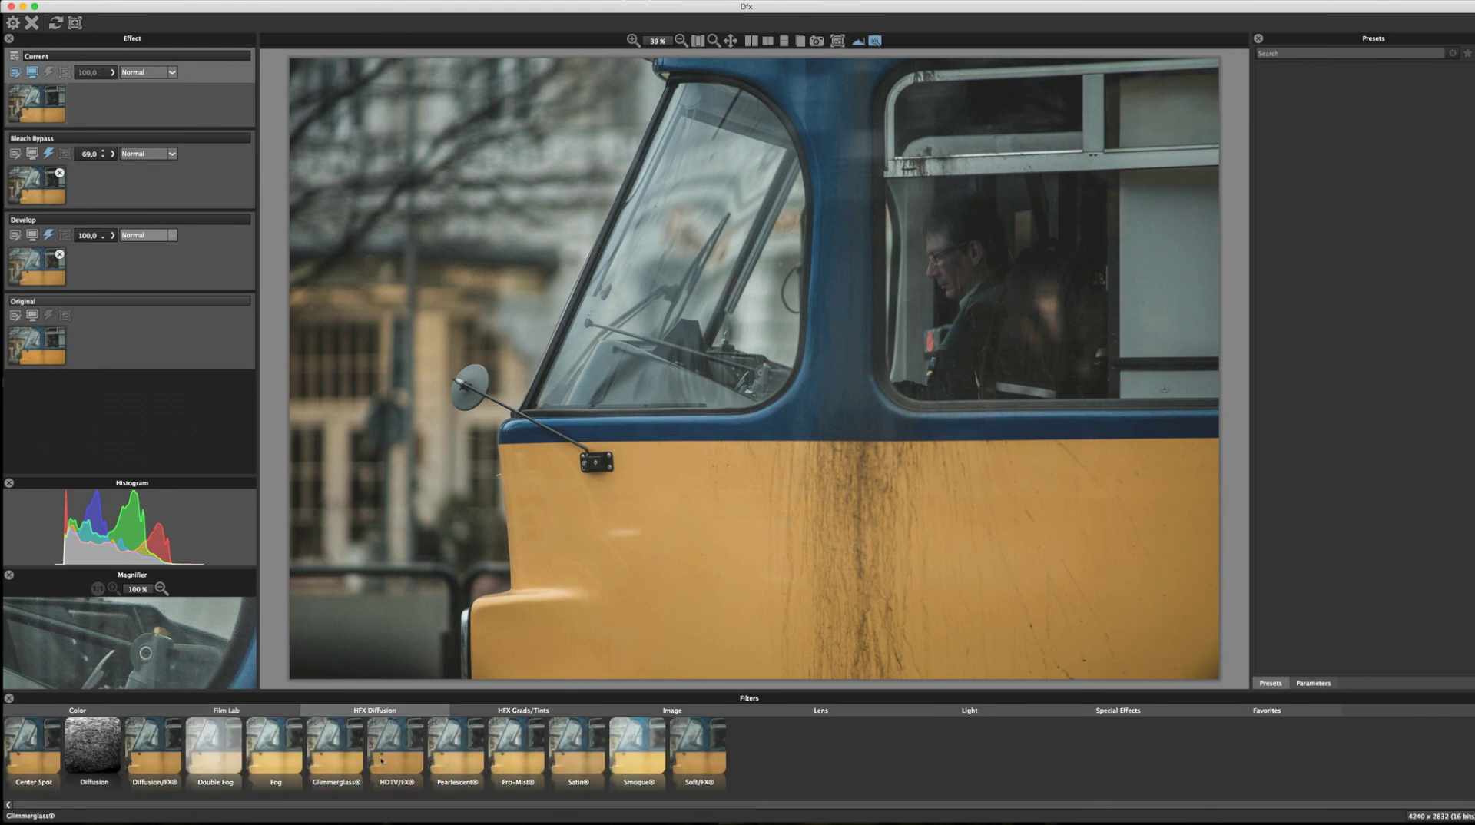
left_click(337, 759)
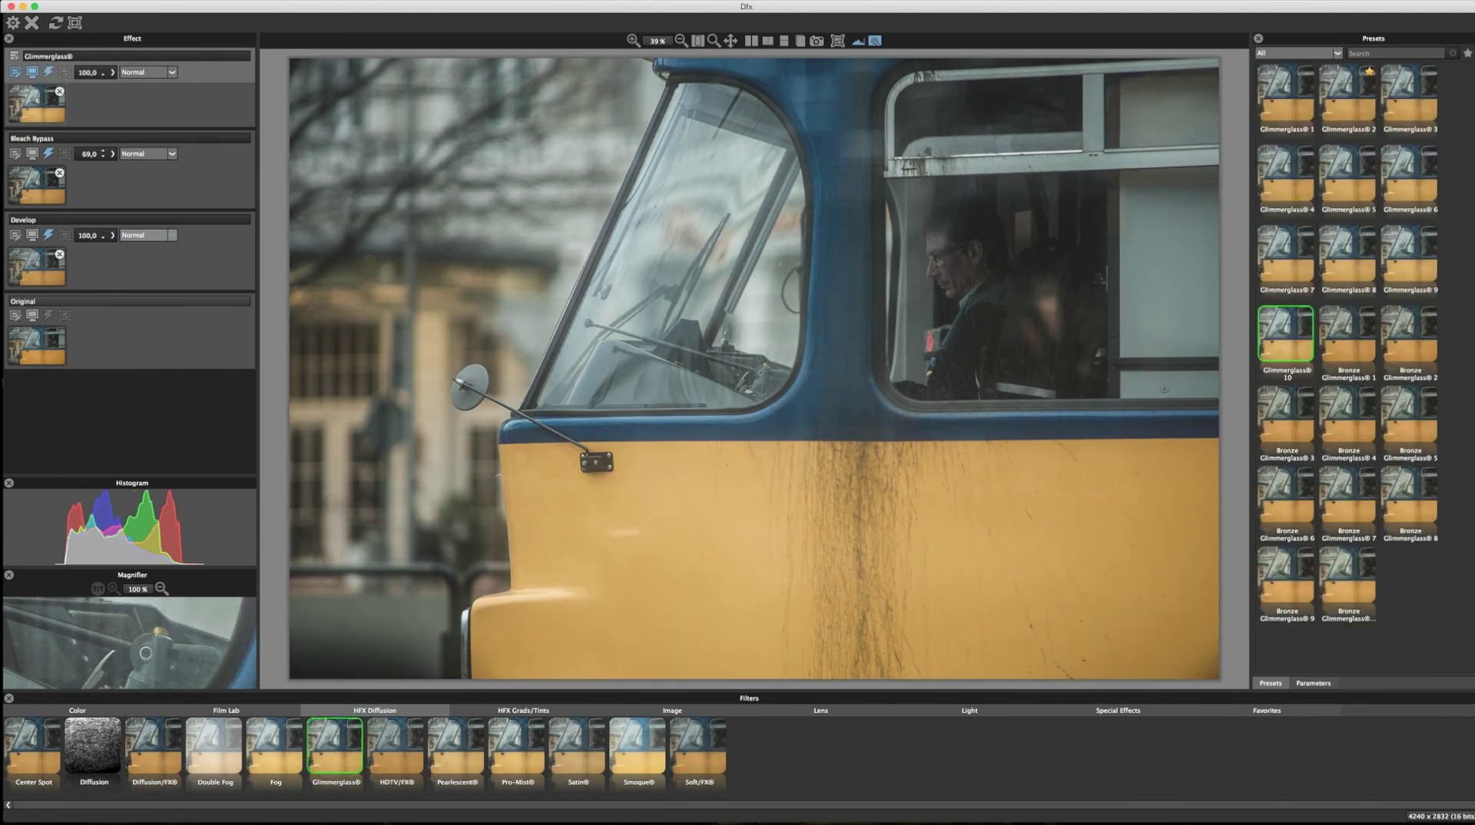
left_click(1346, 92)
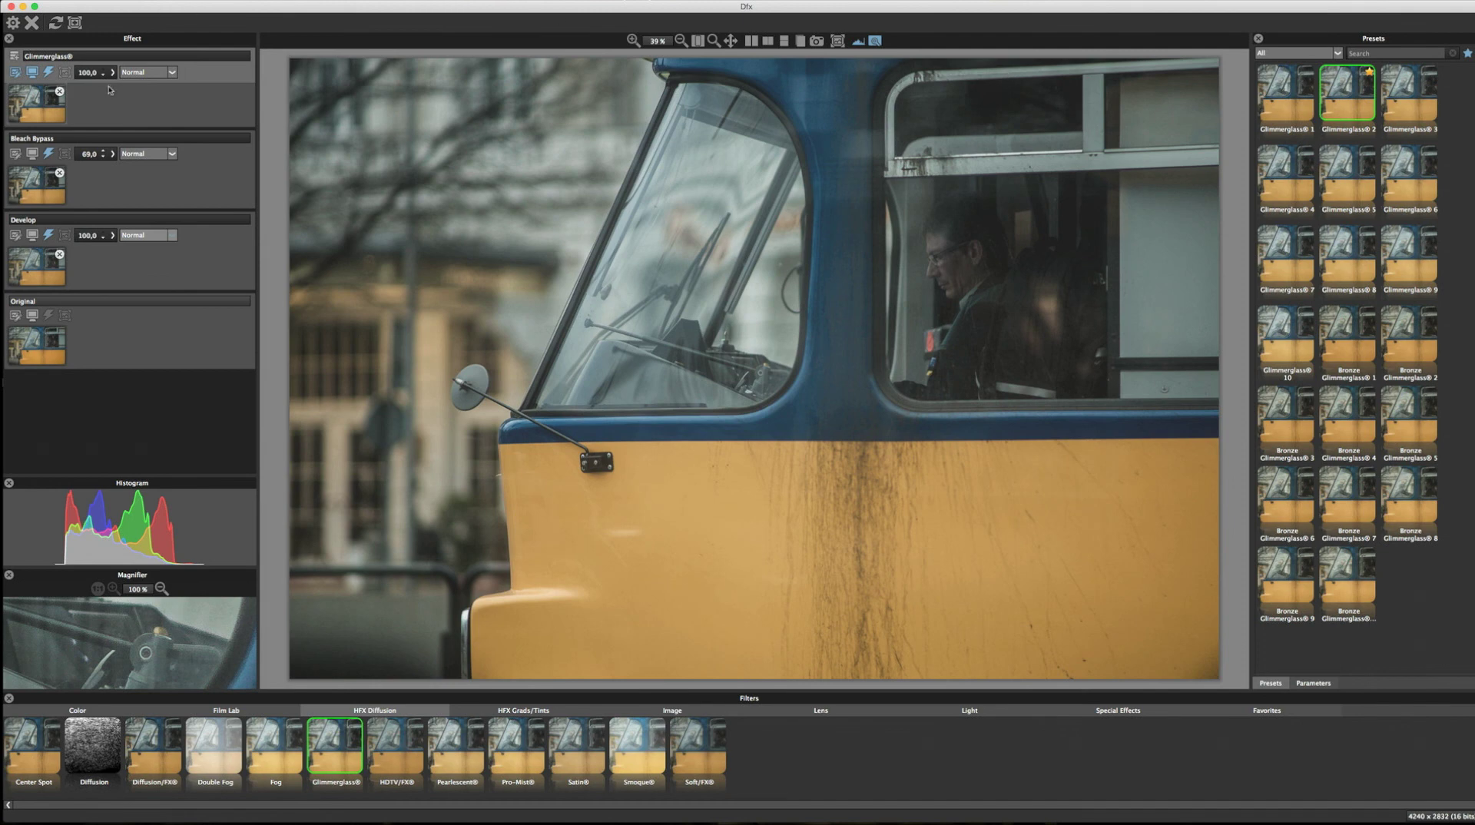
left_click_drag(113, 74, 92, 87)
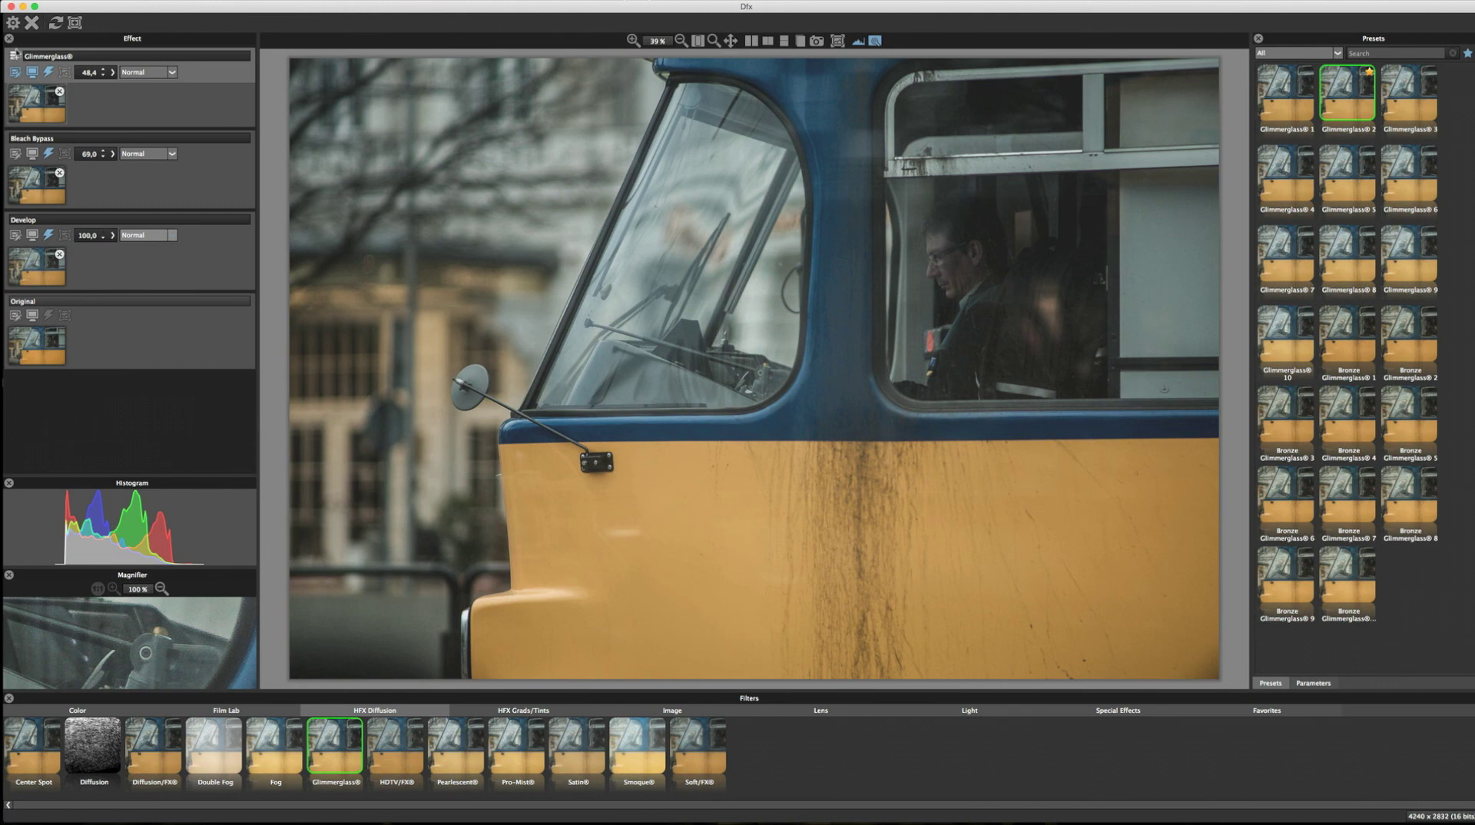
- Add an effect layer above Glimmerglass with the Haze filter, using the Haze 2 preset at 40.5 opacity
left_click(14, 56)
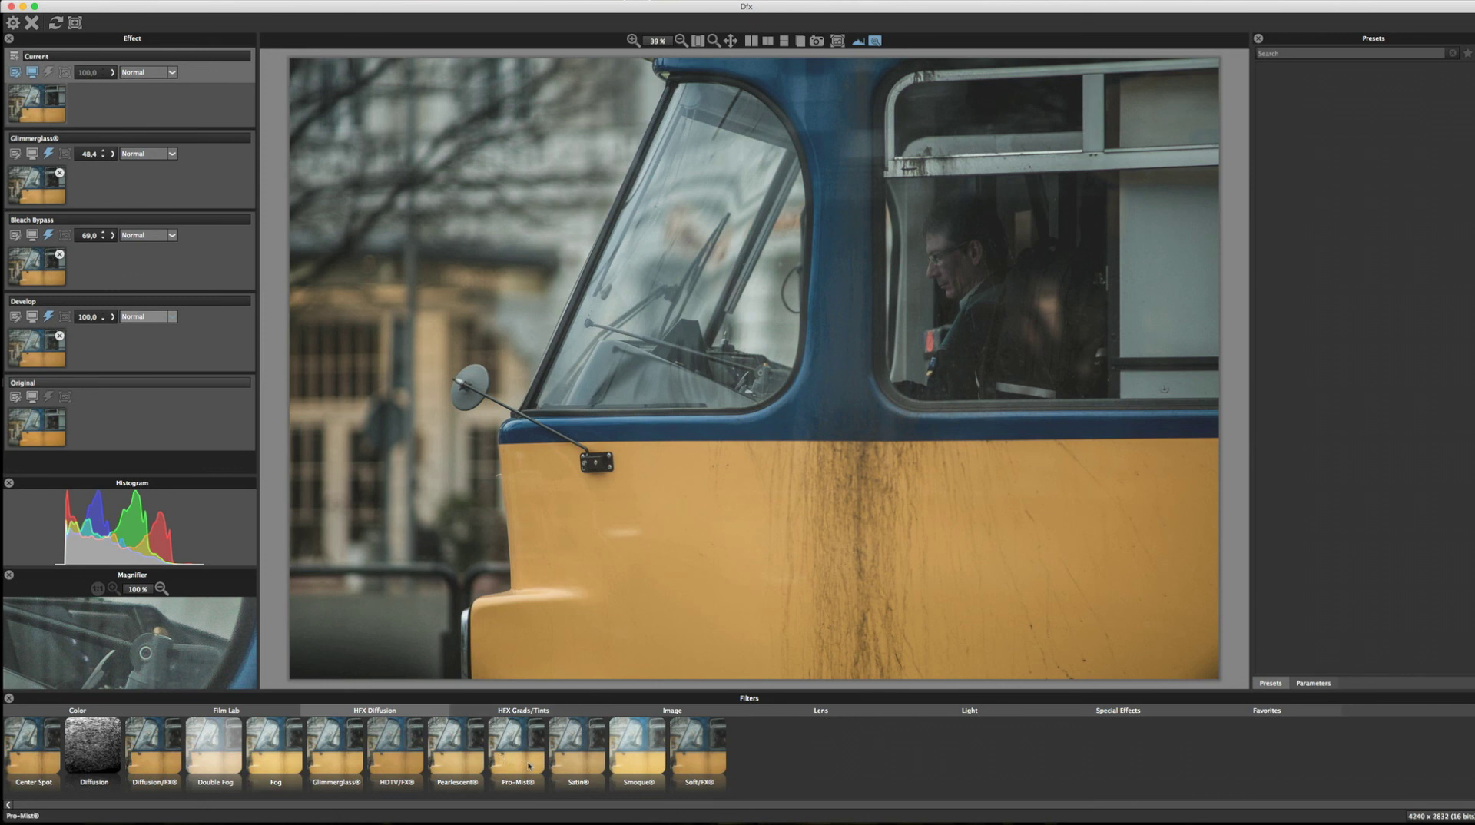
left_click(514, 716)
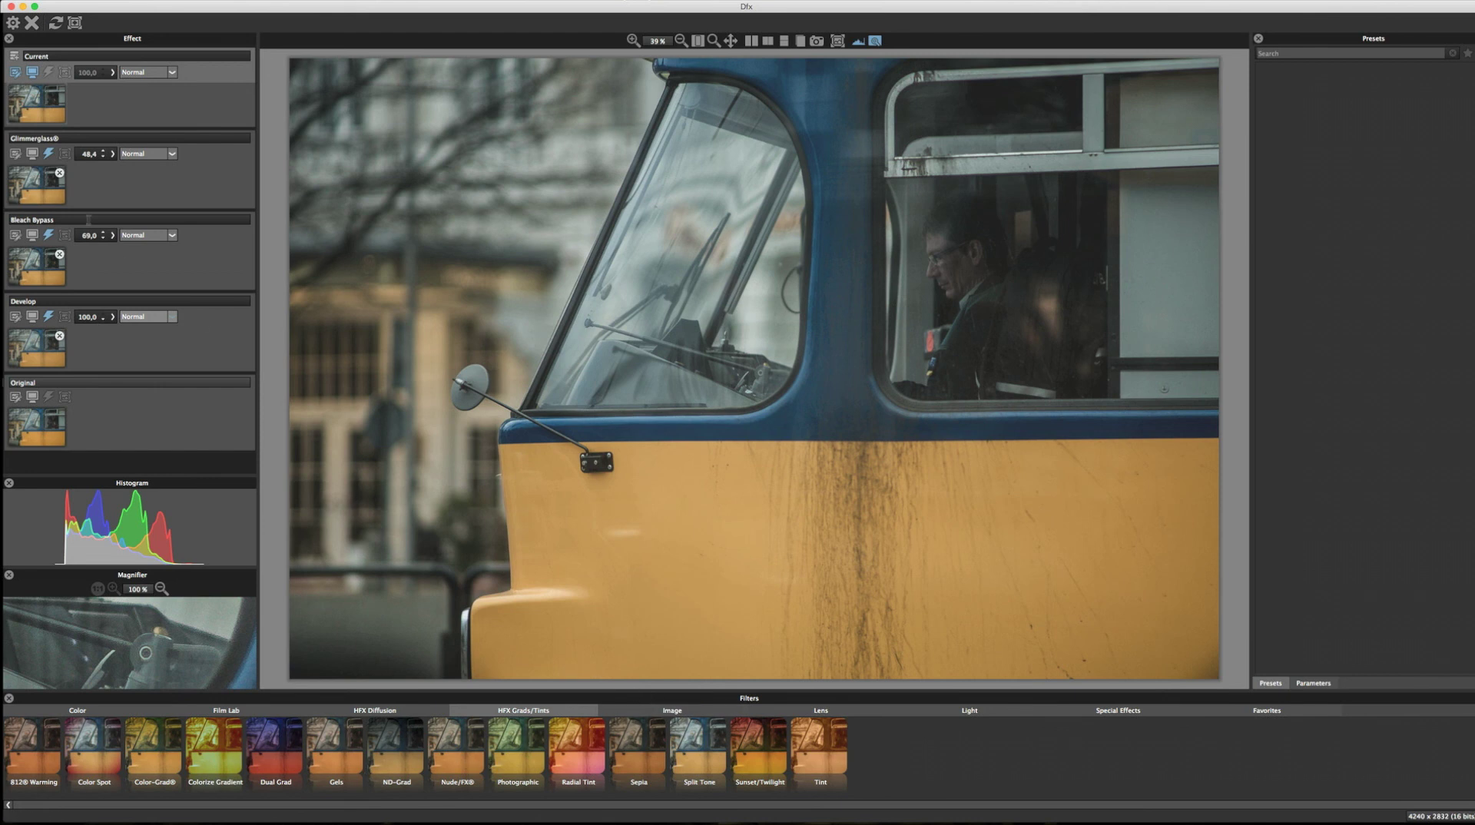
left_click(672, 709)
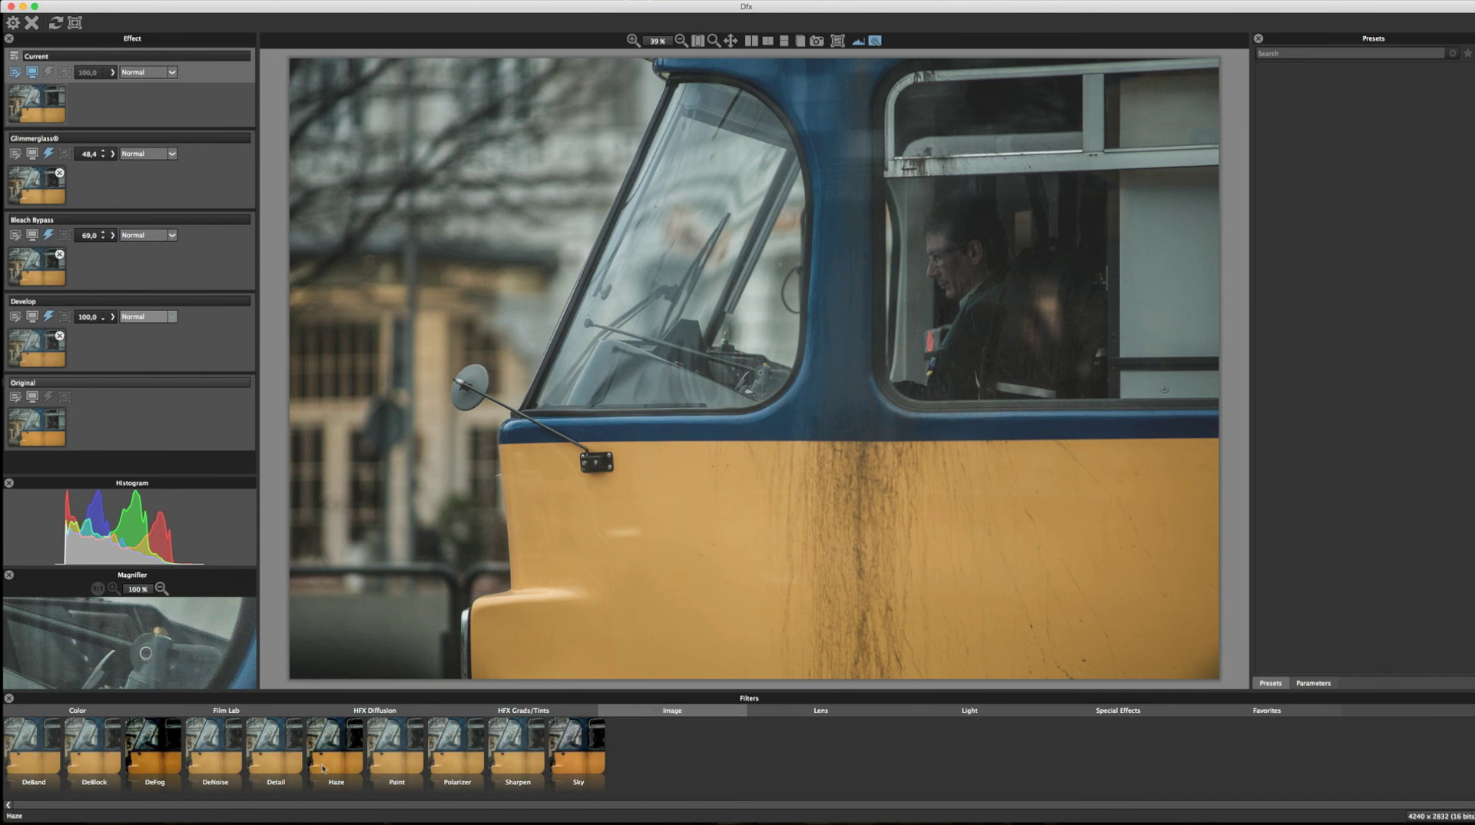
left_click(323, 768)
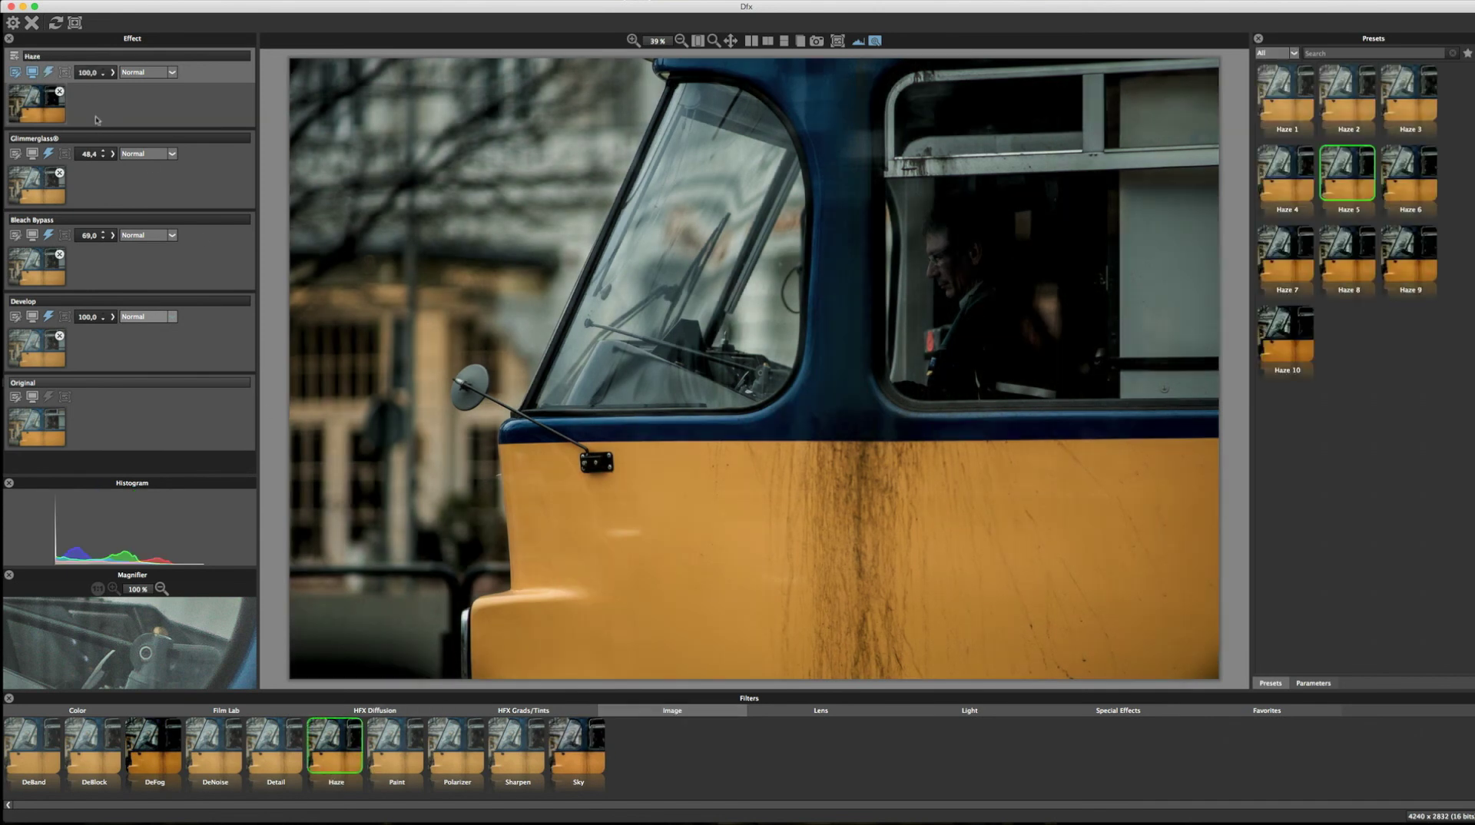
left_click(114, 73)
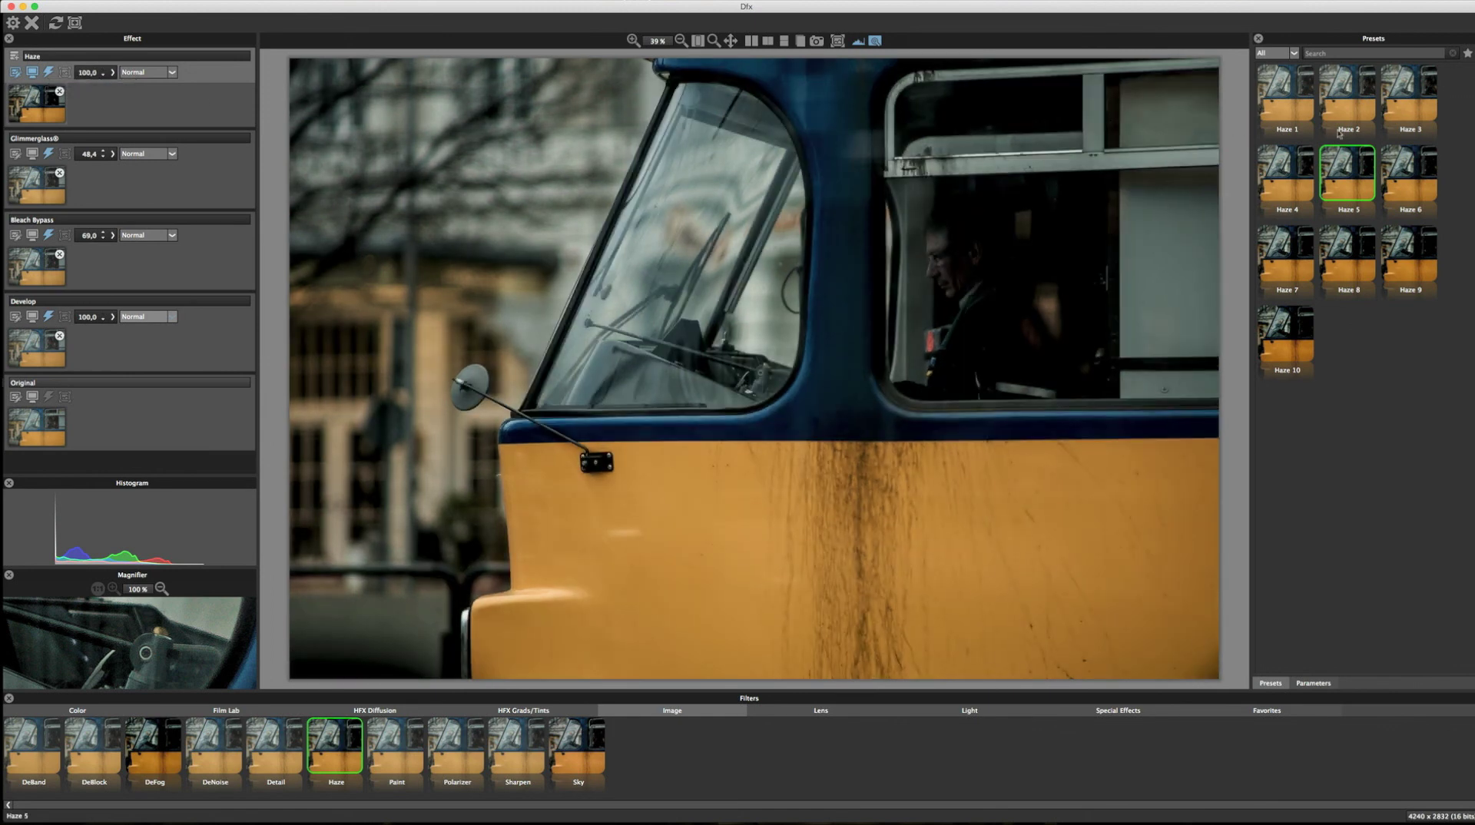
left_click(1339, 130)
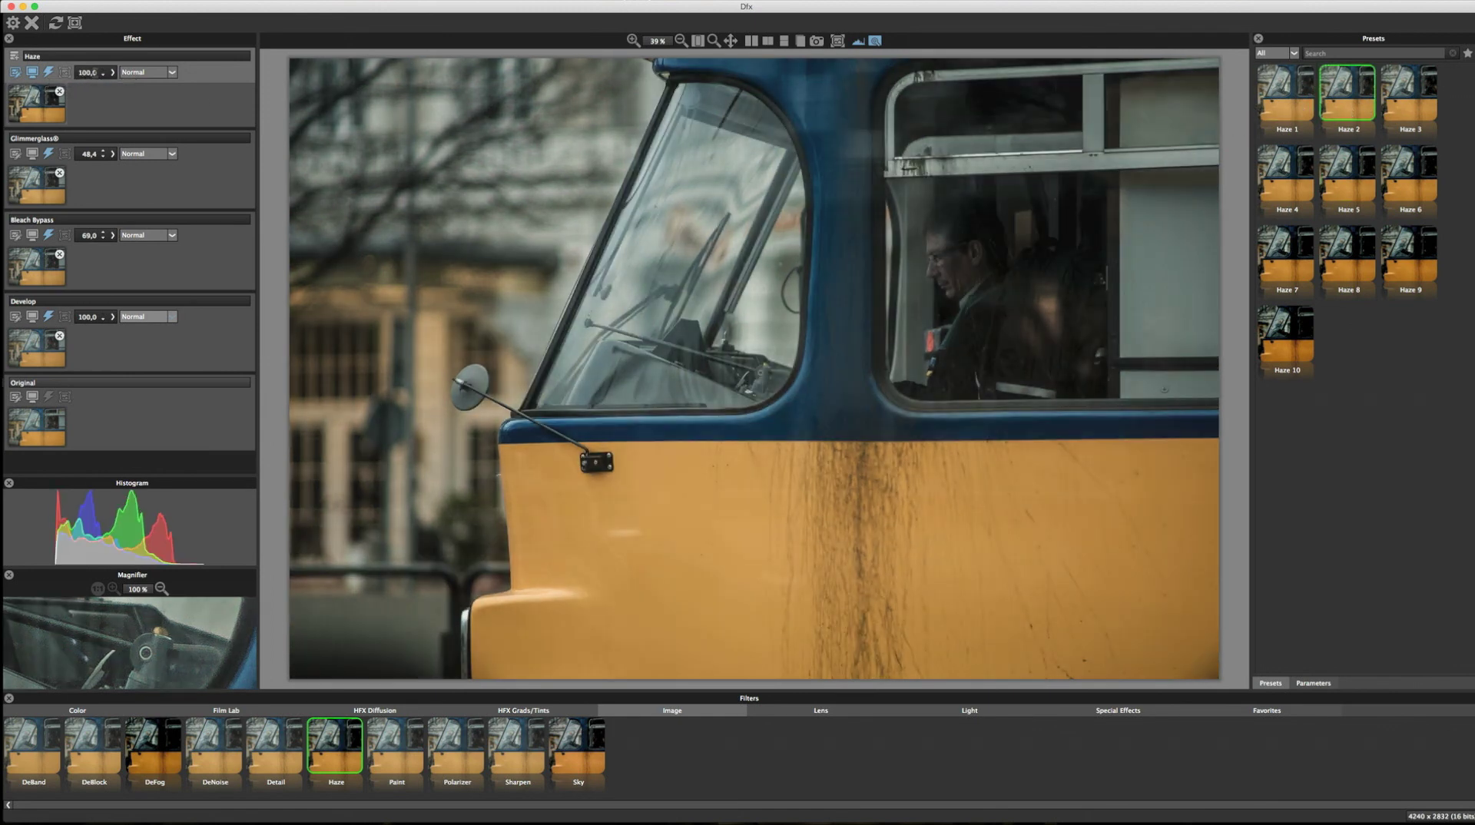
left_click(113, 72)
left_click_drag(116, 85, 86, 86)
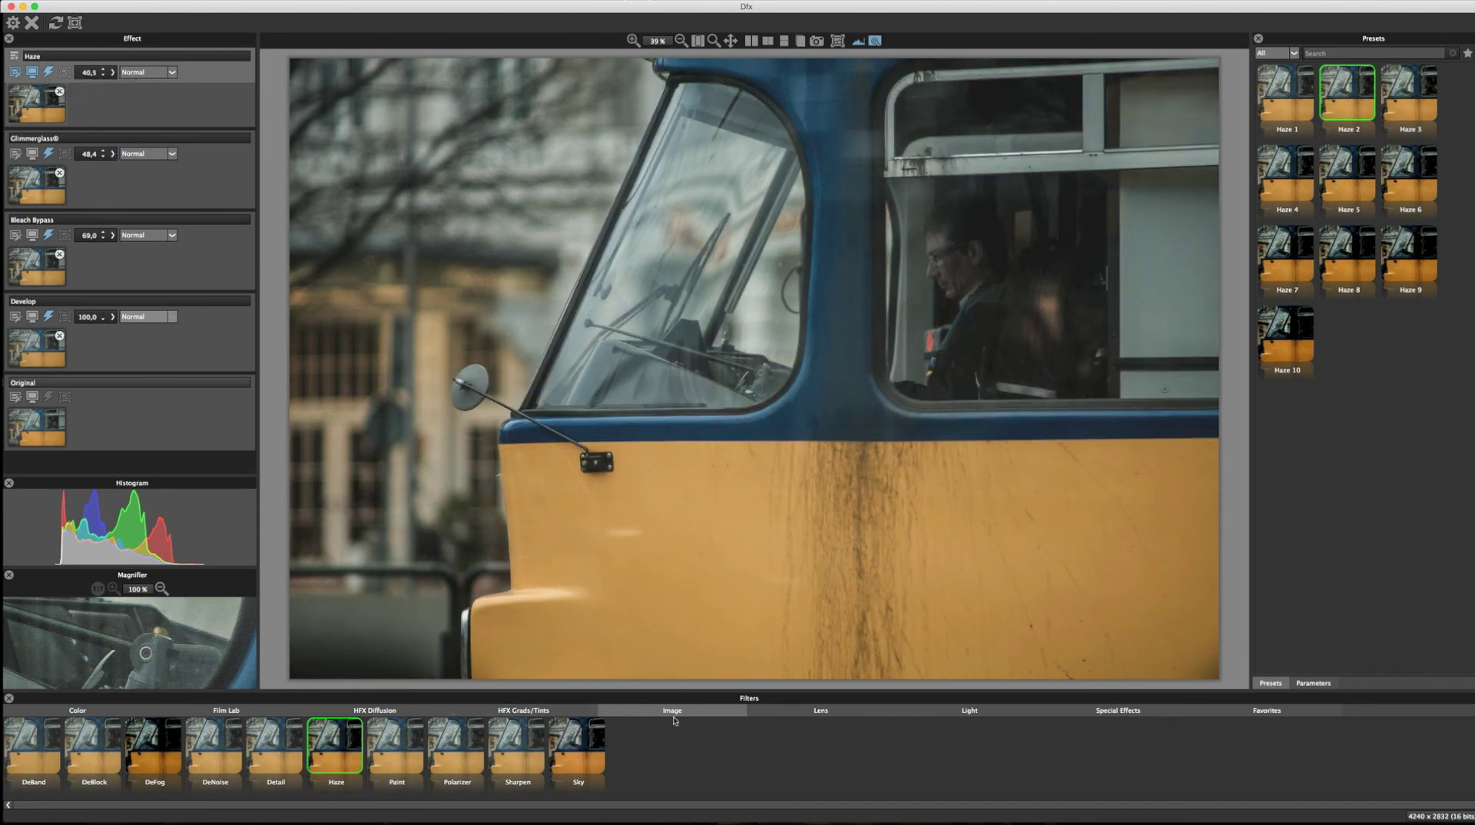
- Add an effect layer above Haze with the Ambient Light 1 preset, and add another empty layer on top
left_click(16, 62)
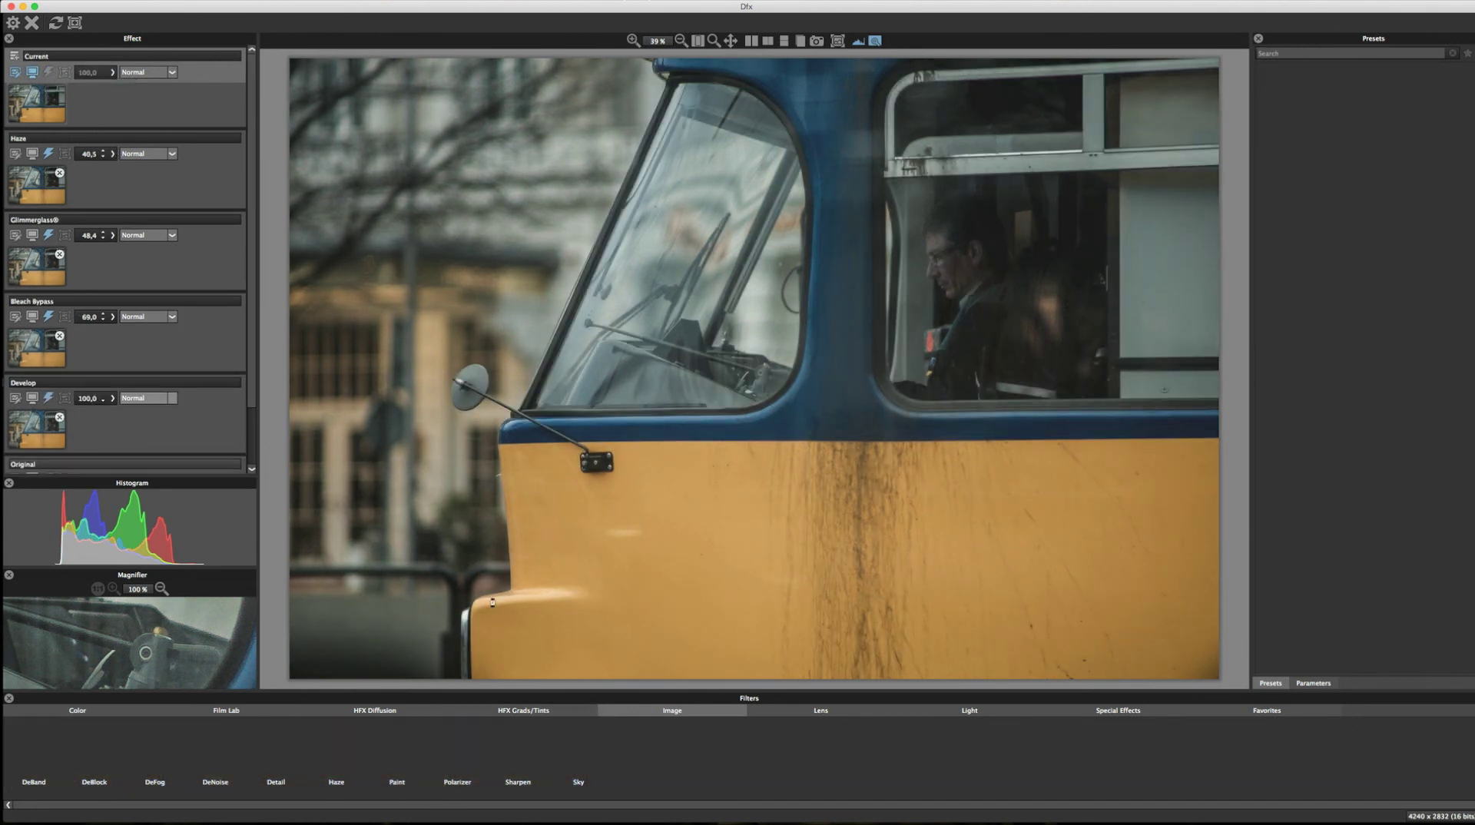
left_click(829, 713)
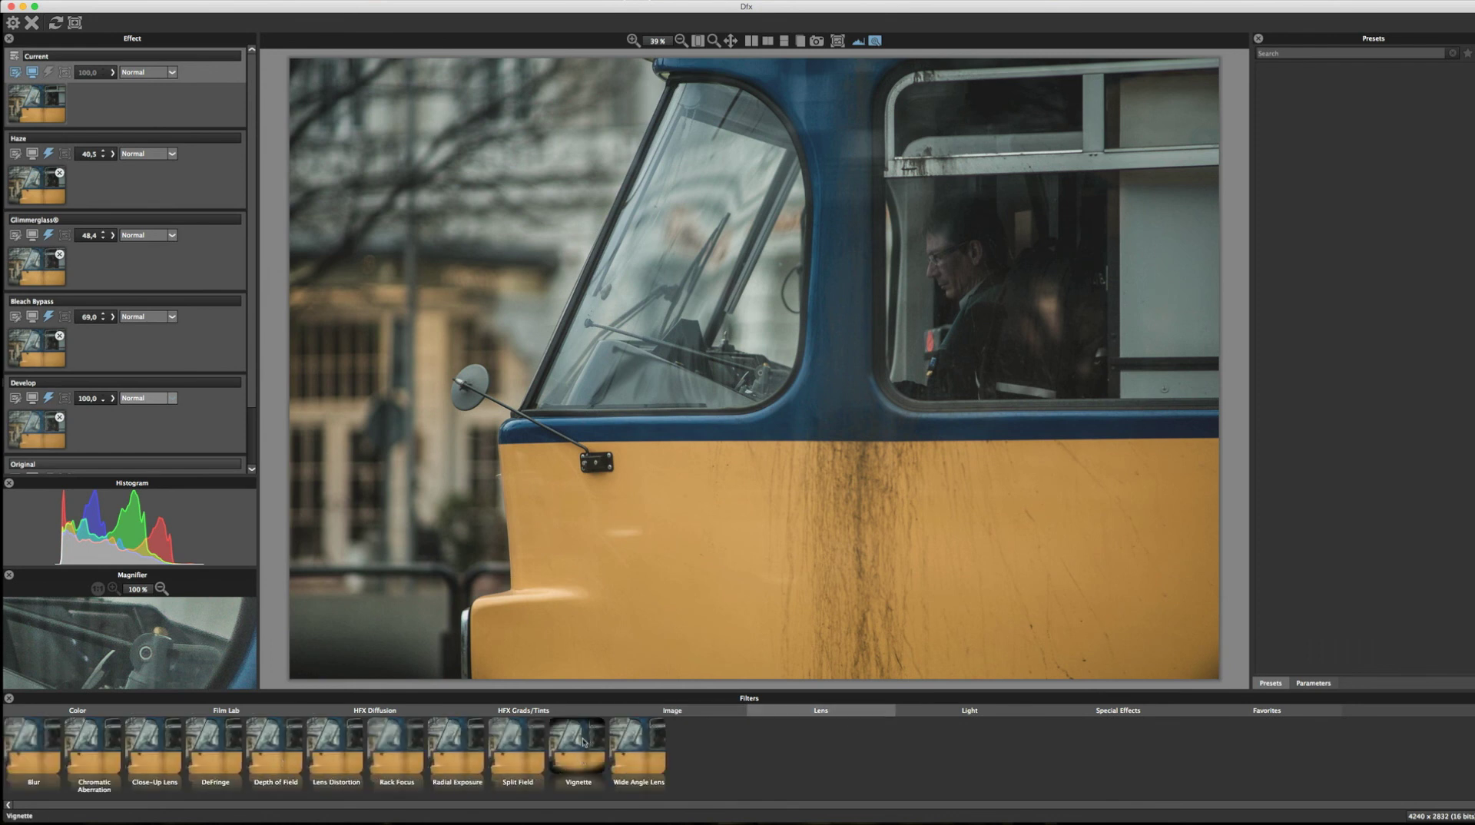
left_click(1021, 711)
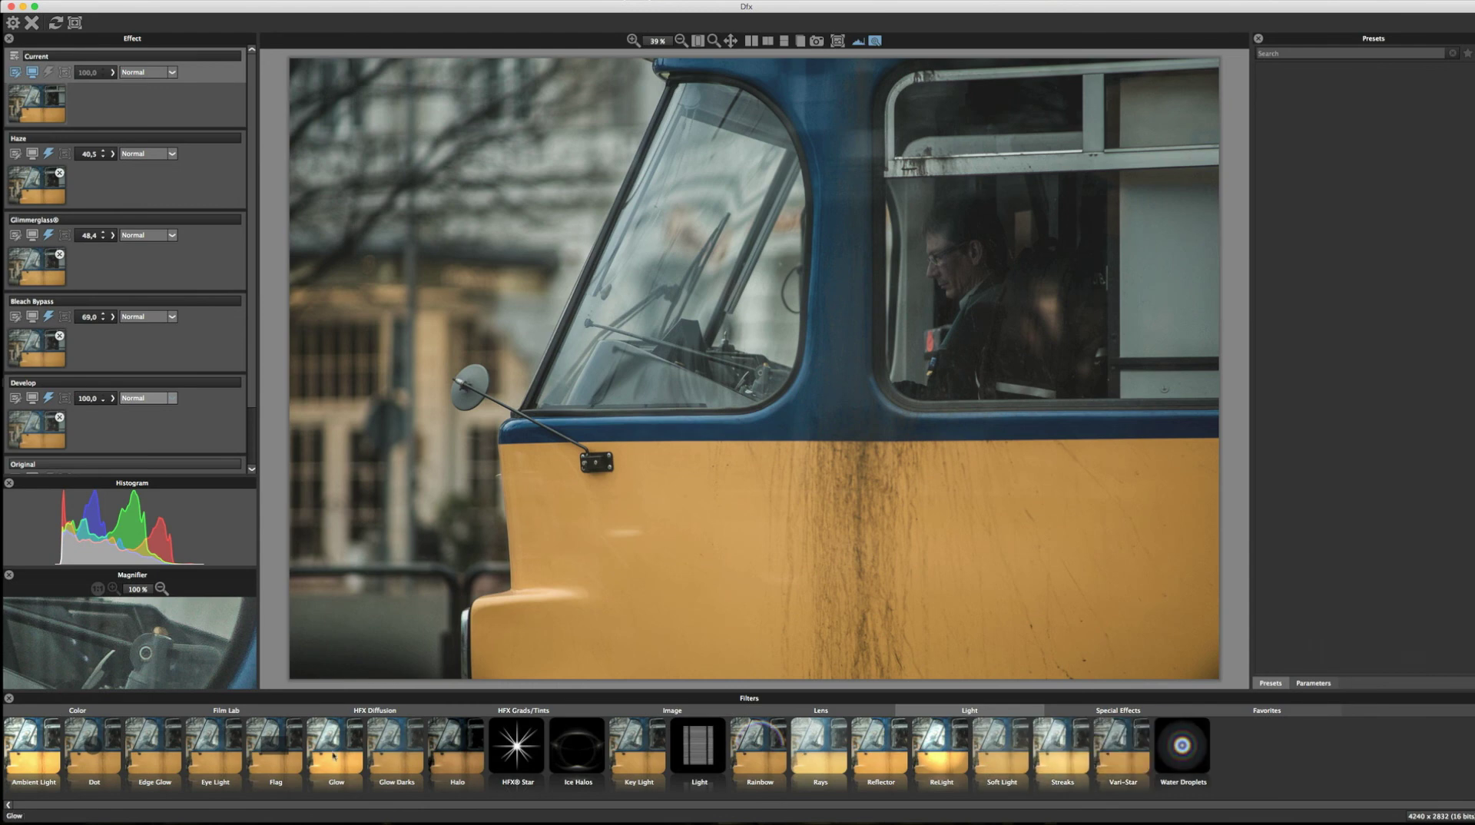
left_click(32, 745)
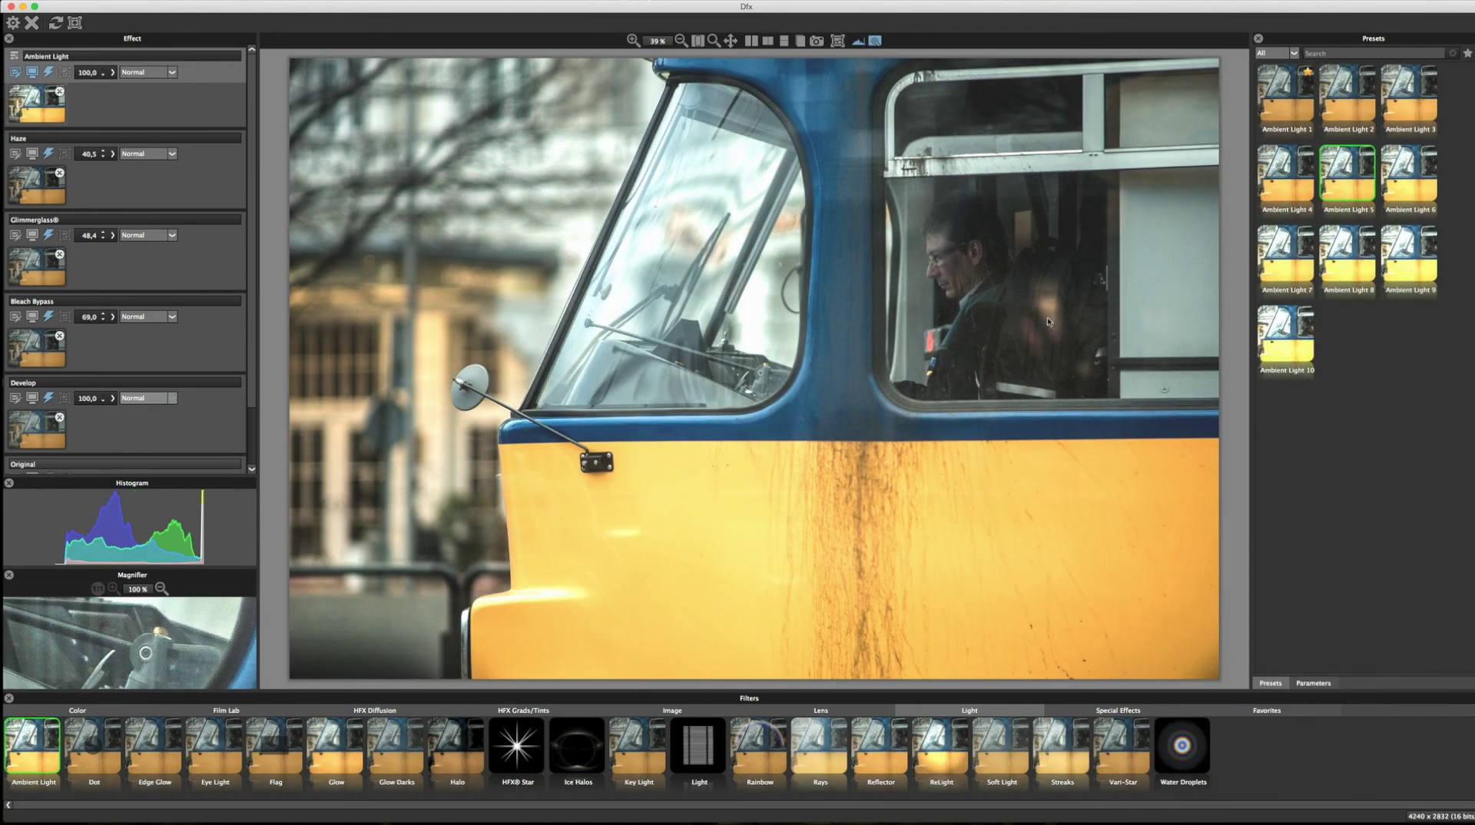
left_click(1285, 92)
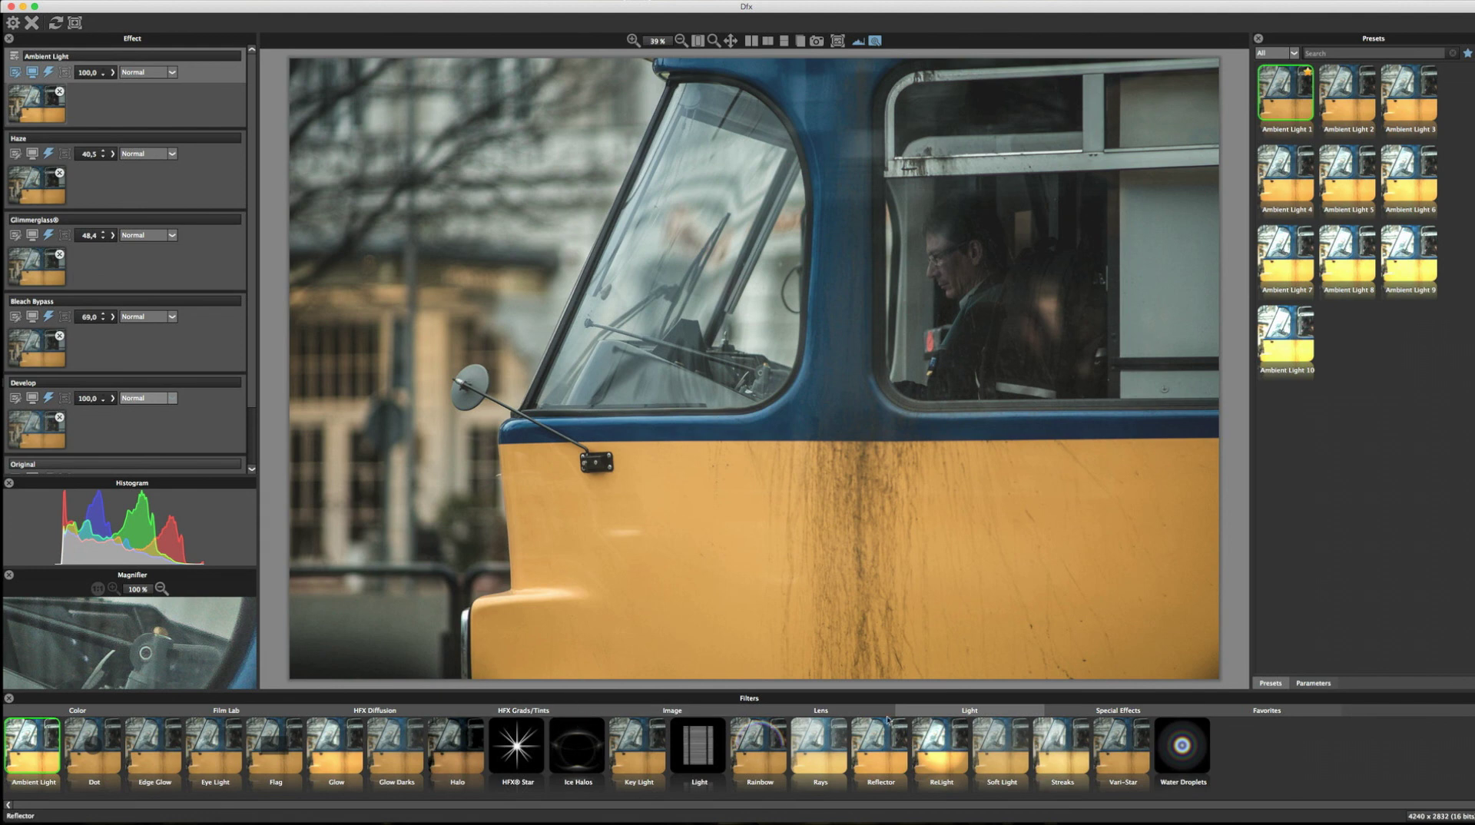
left_click(1121, 711)
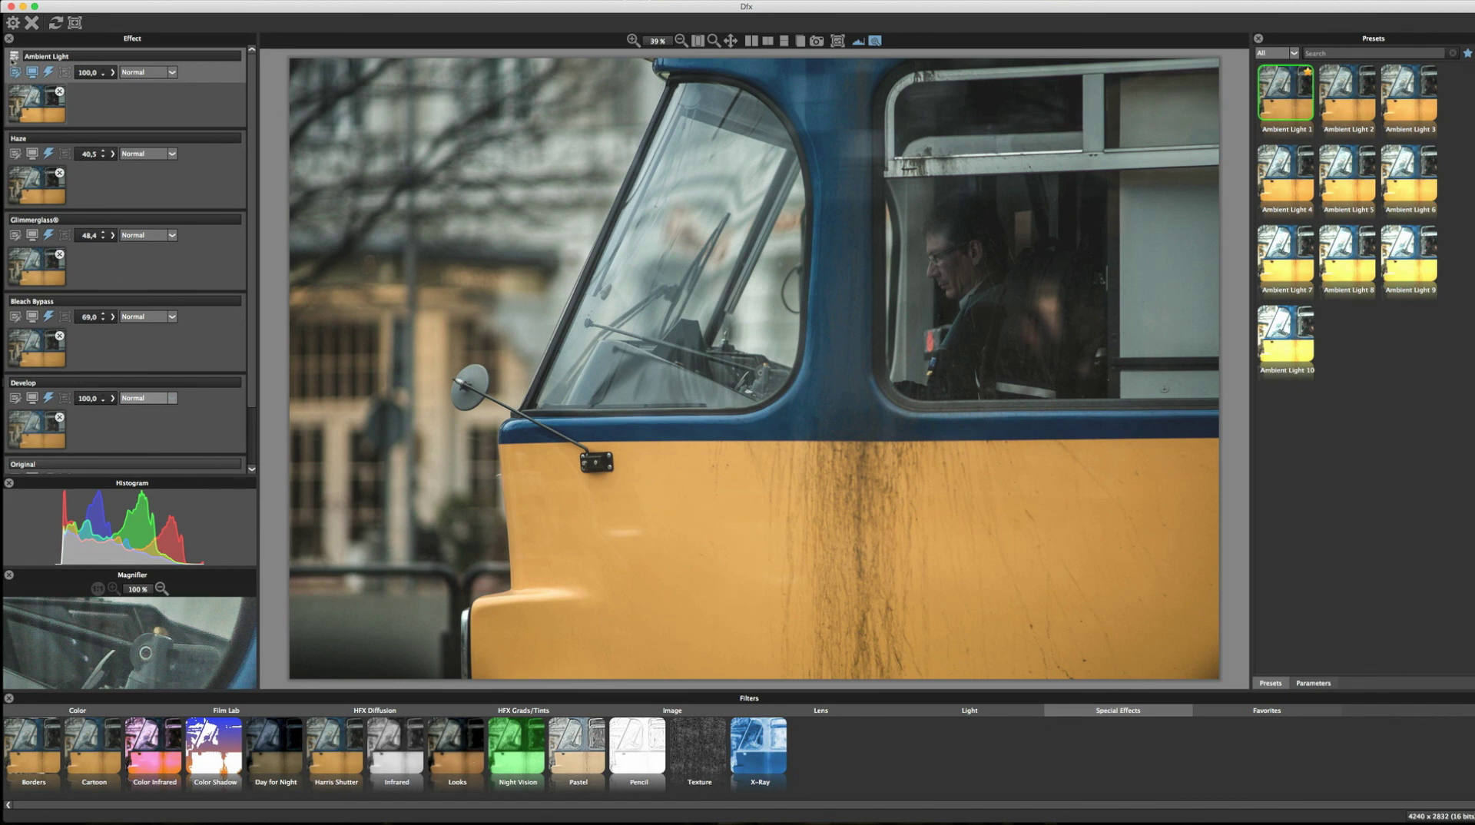
left_click(14, 57)
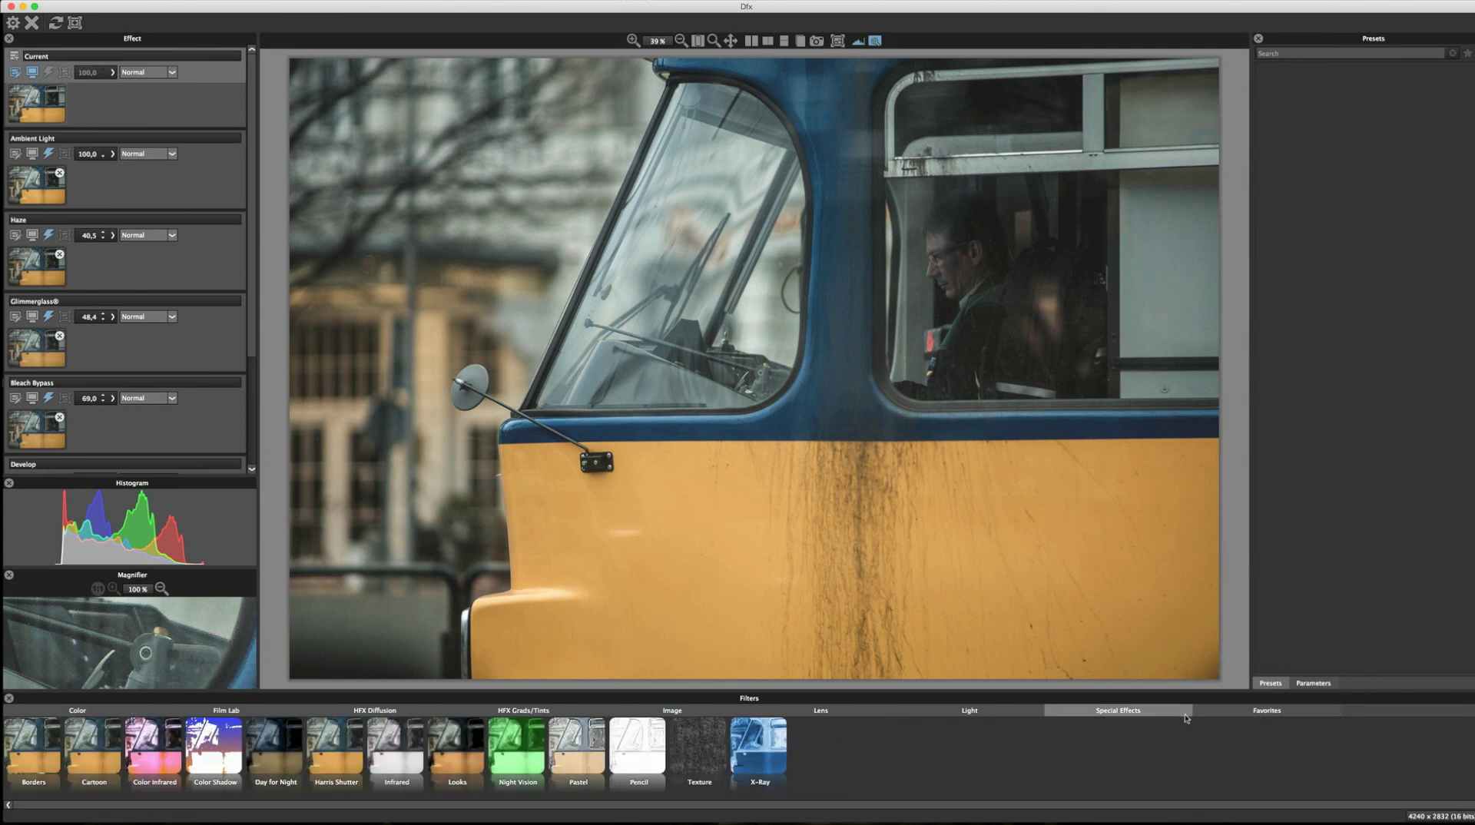
- Try the Looks special effect with the 8mm B/W preset on the empty layer and remove it
left_click(462, 766)
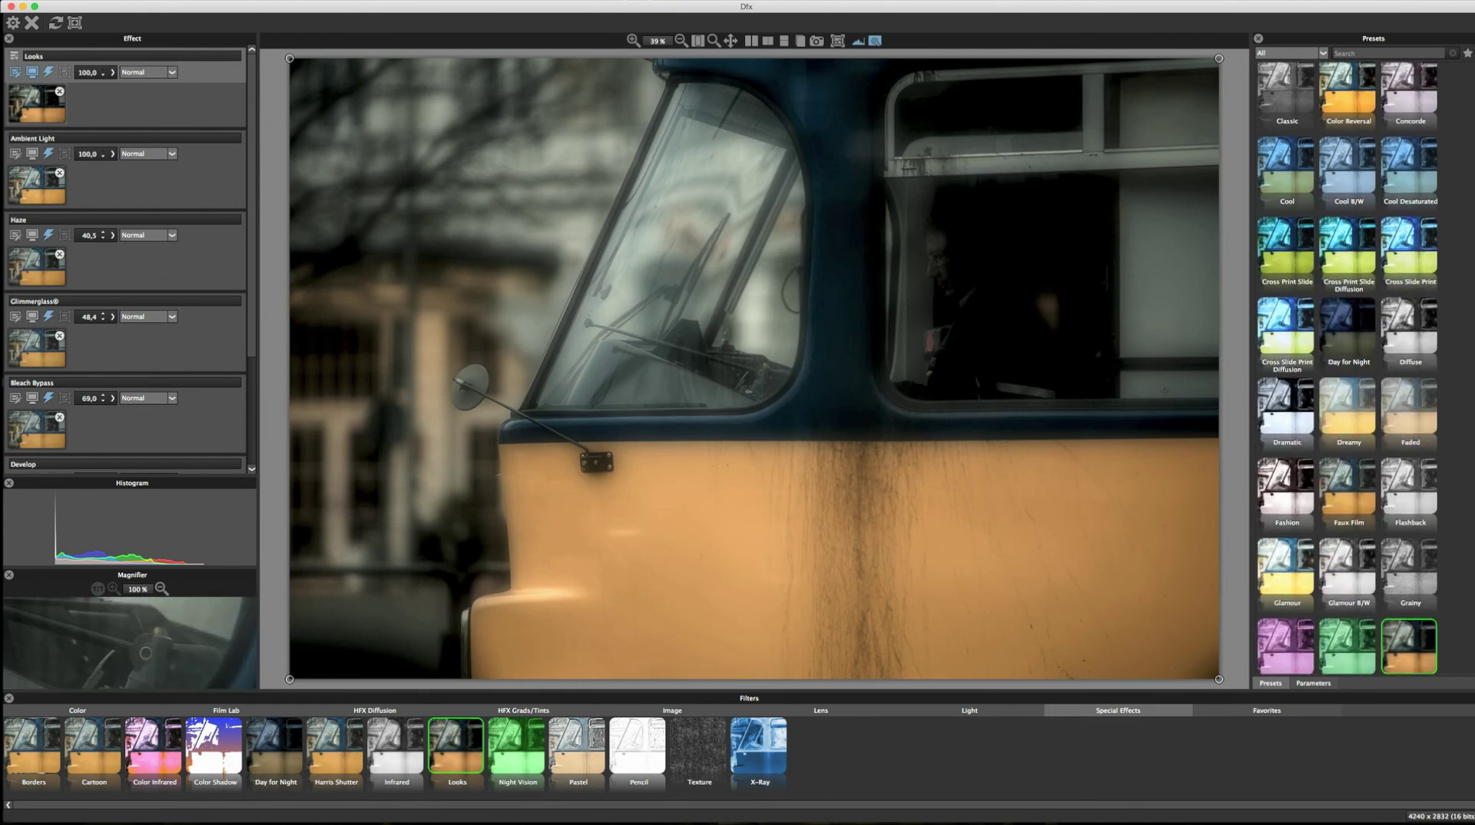
scroll(1348, 369, "down", 10)
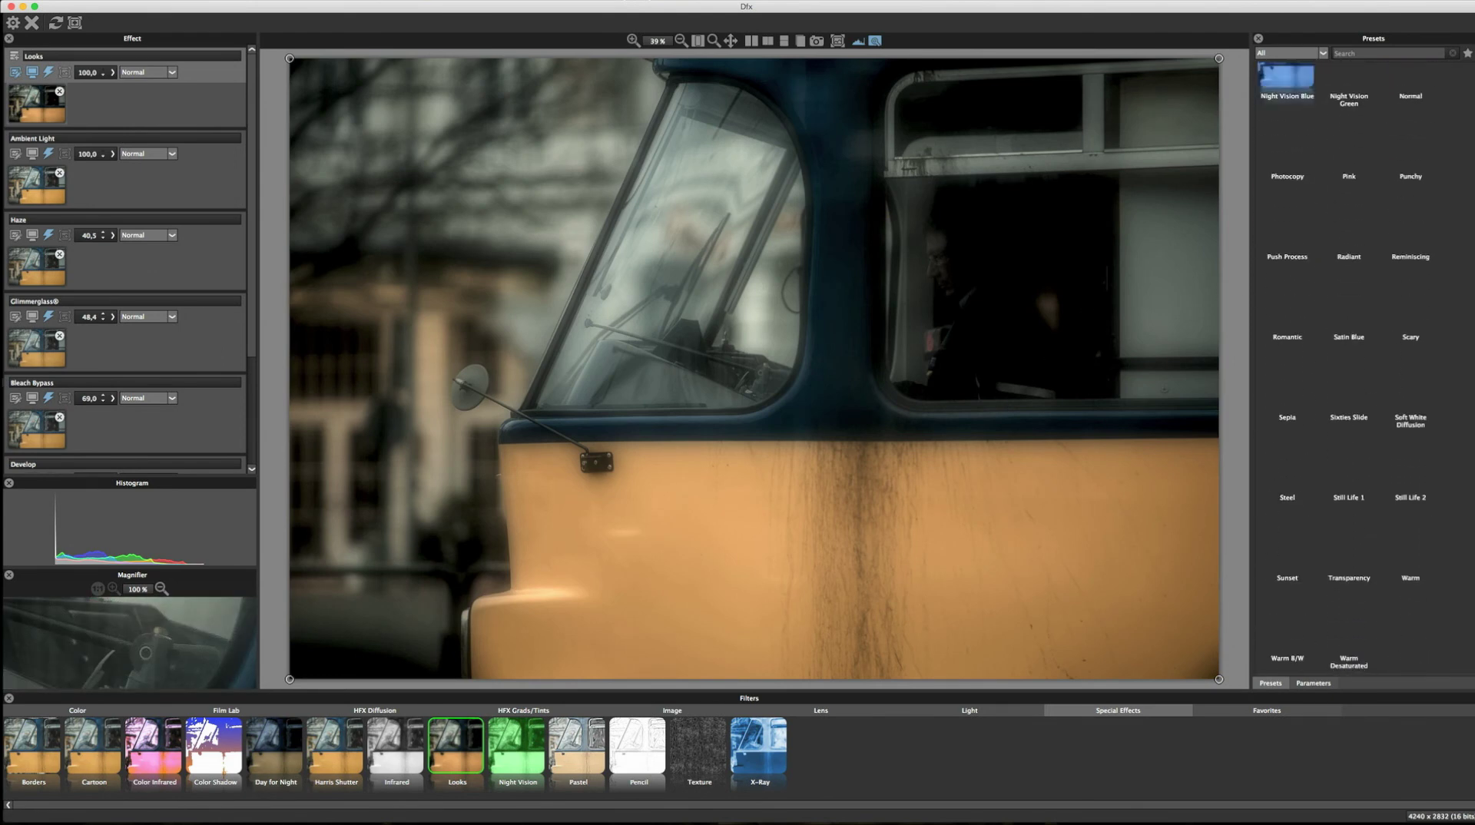
scroll(1463, 181, "up", 10)
scroll(1463, 180, "up", 5)
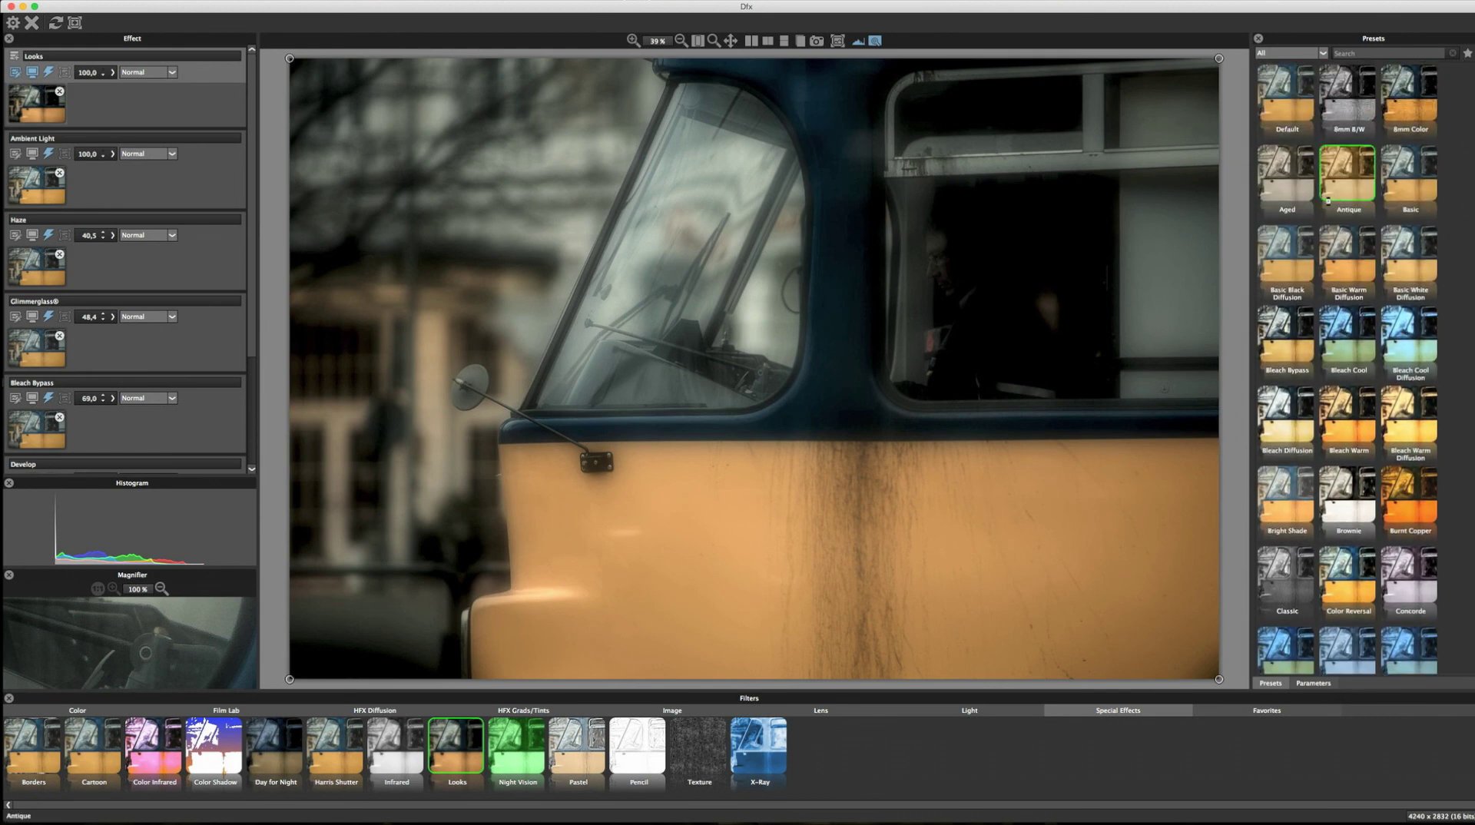
left_click(1286, 173)
left_click(1340, 123)
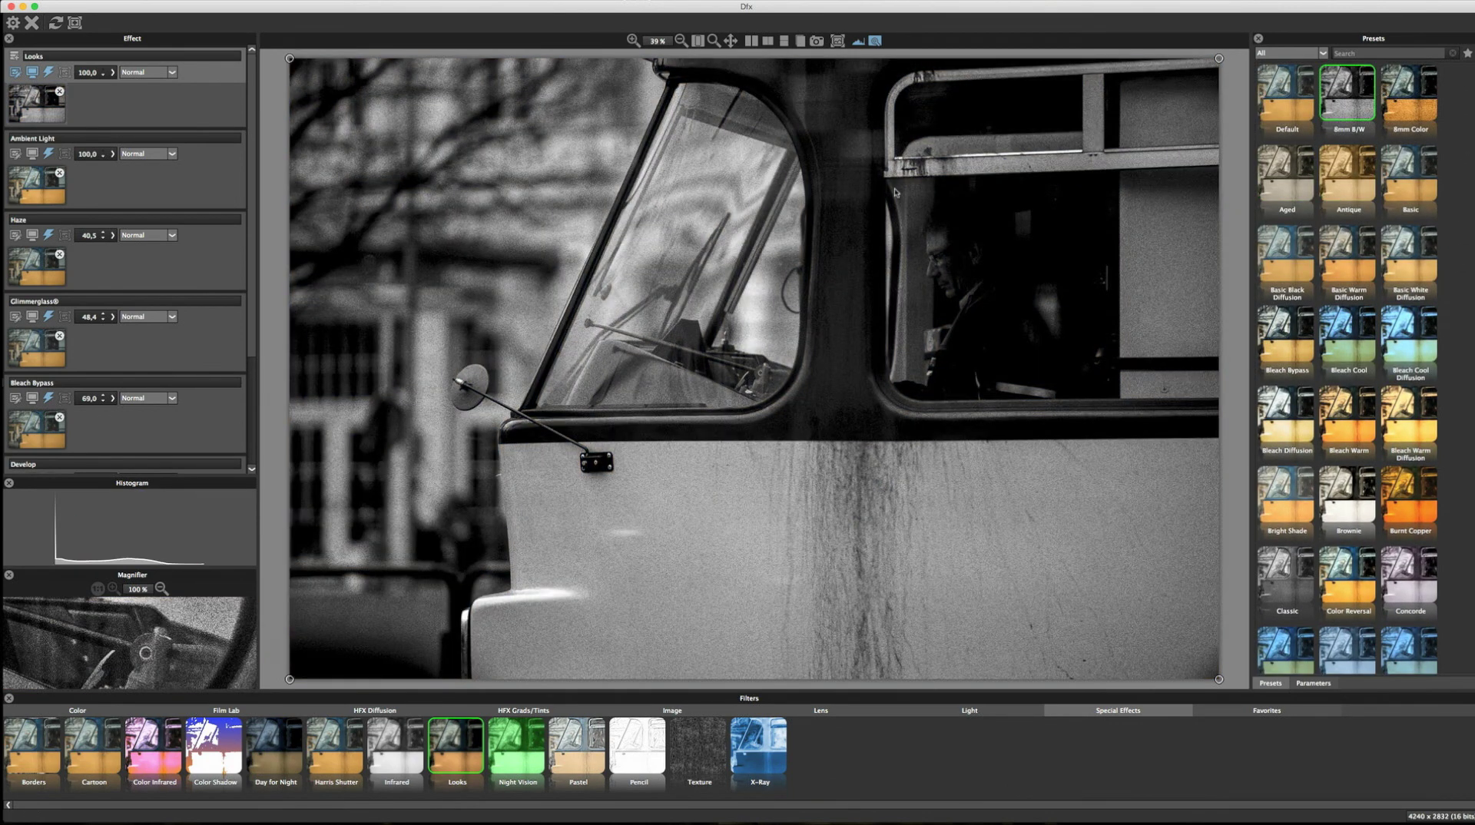
left_click(60, 91)
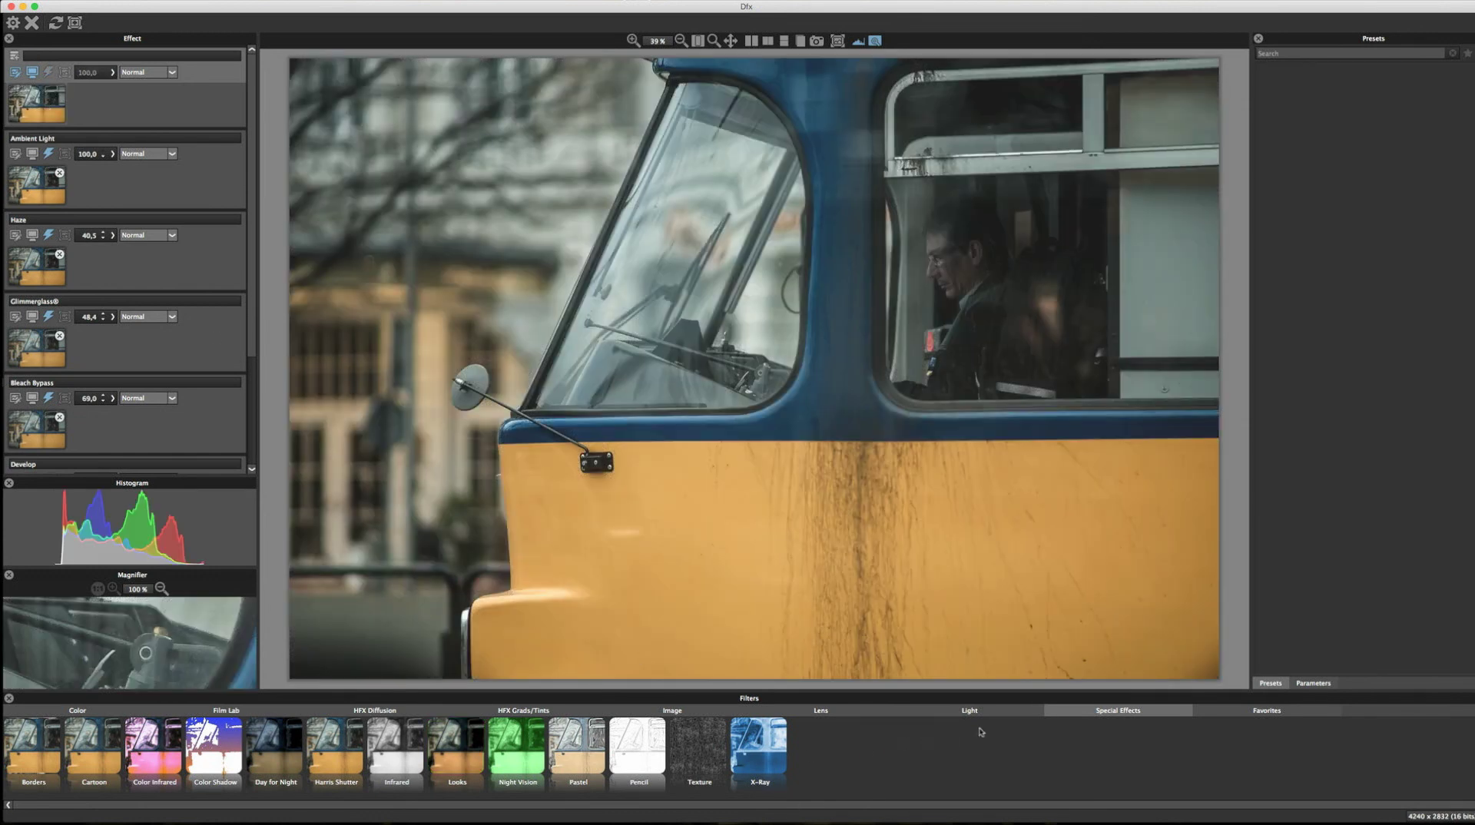
- Browse the filters in the Favorites, Film Lab, HFX Diffusion, HFX Grads/Tints and Color categories
left_click(1313, 711)
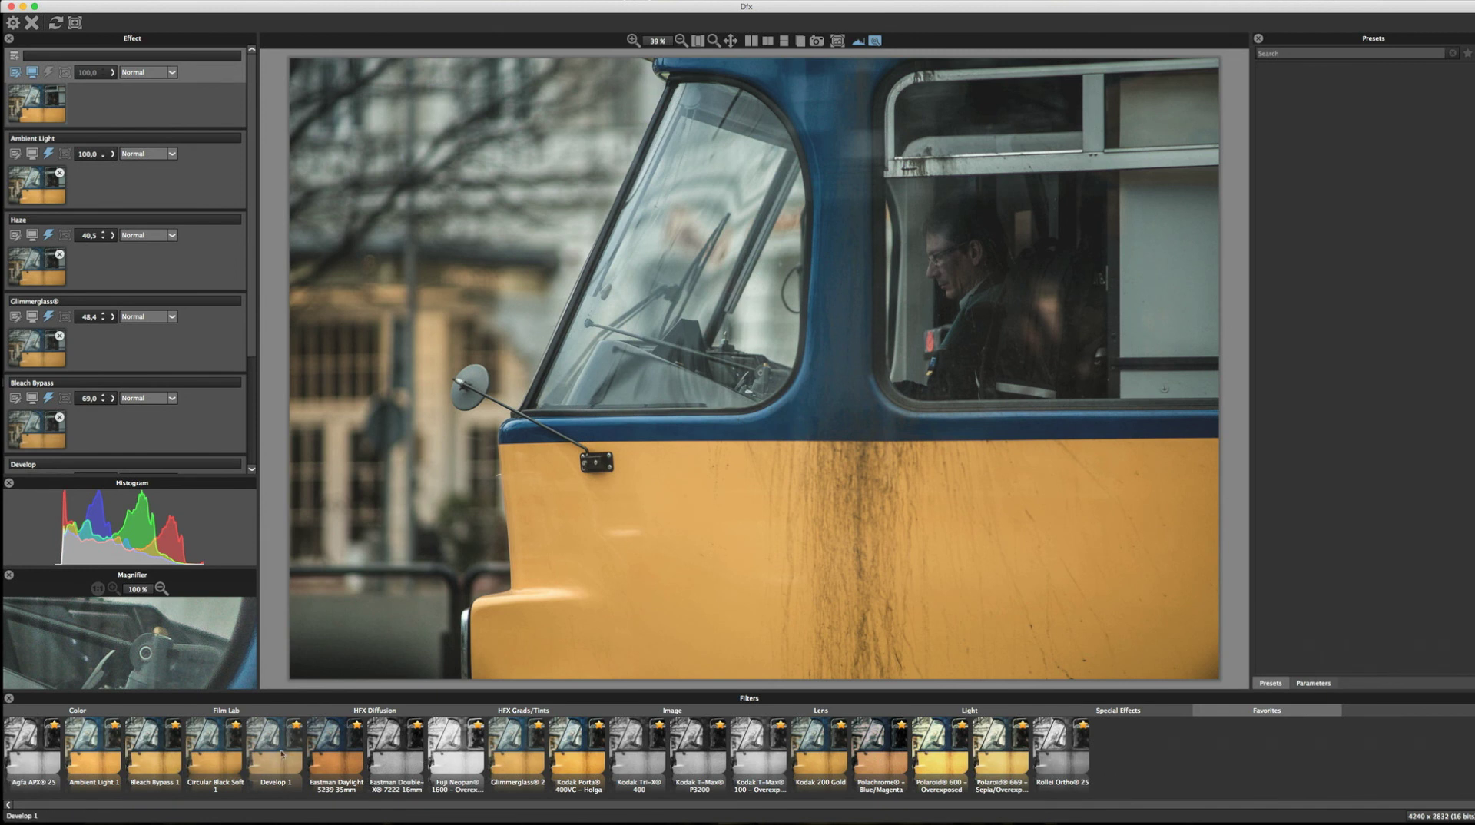
left_click(227, 708)
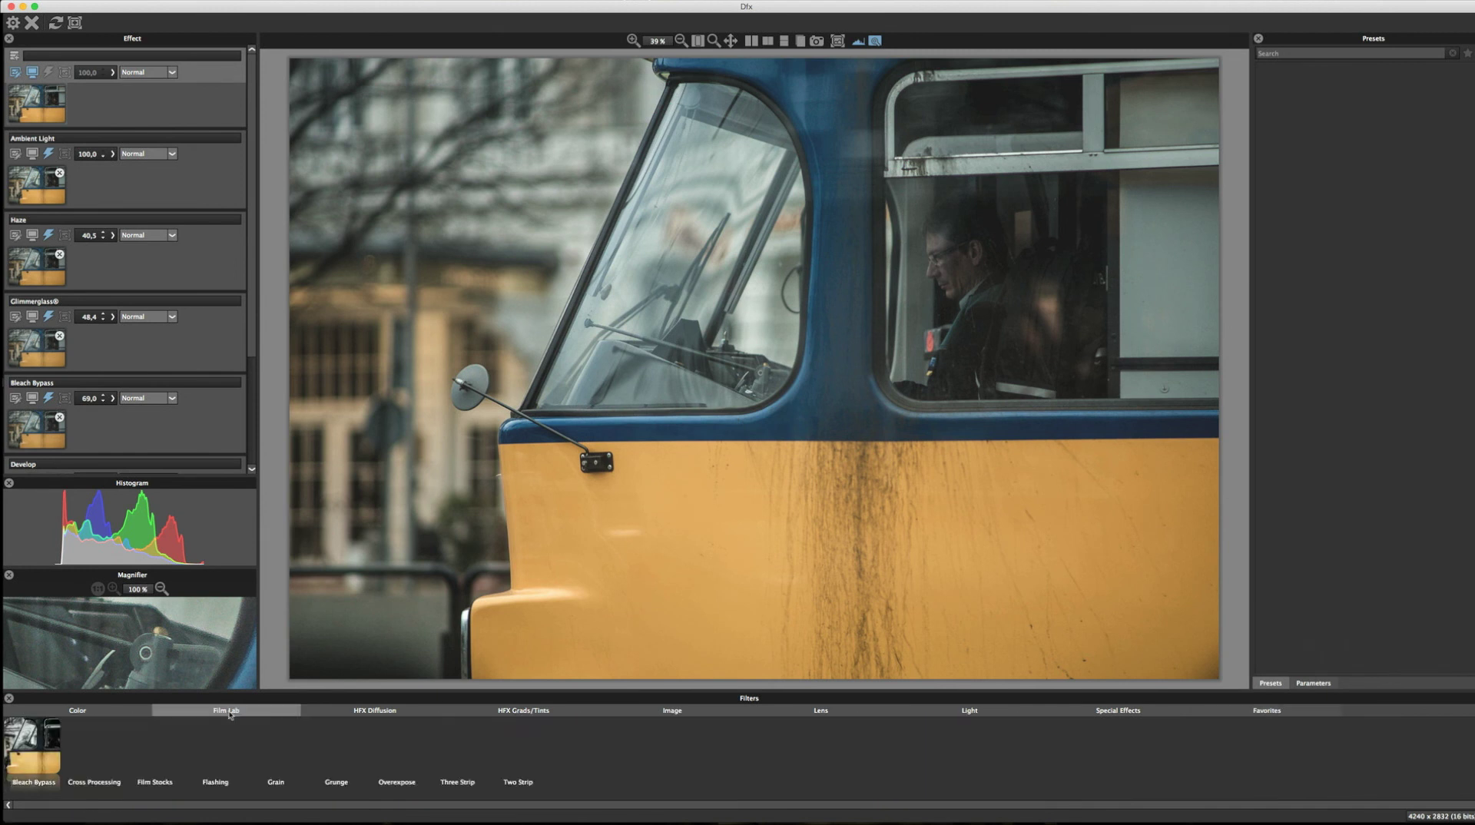
left_click(302, 709)
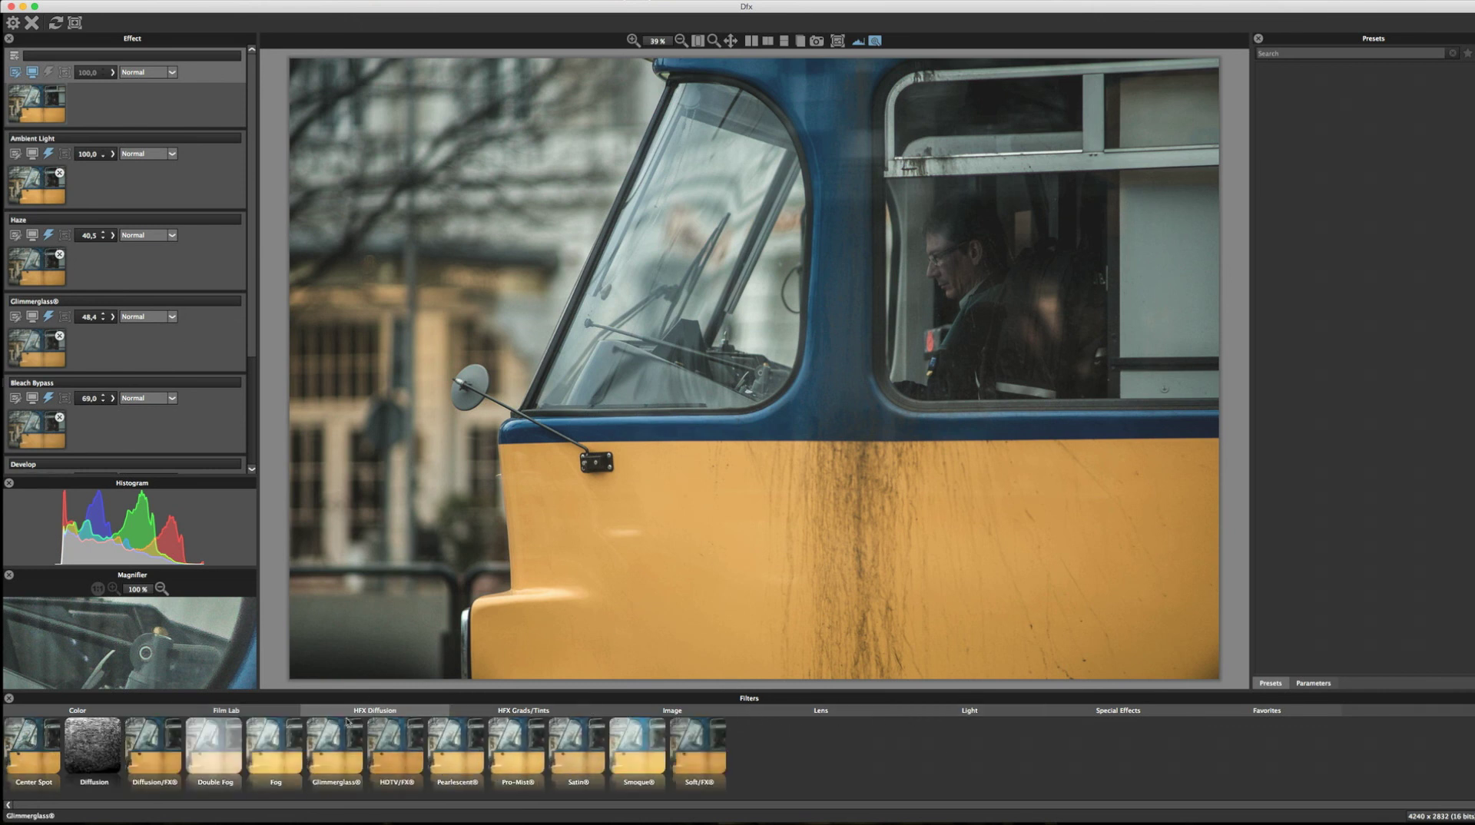
left_click(242, 712)
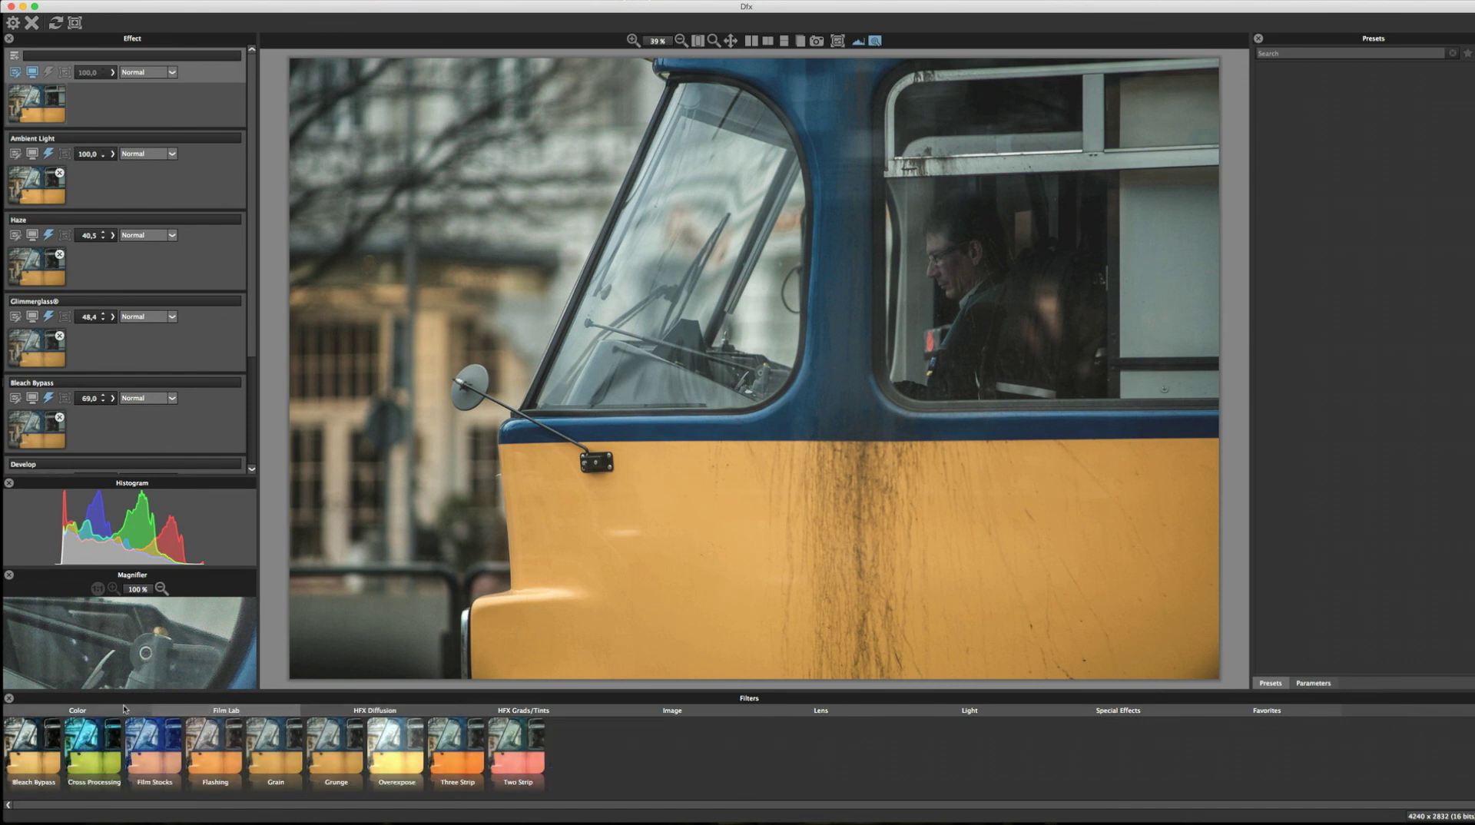
left_click(100, 709)
left_click(396, 711)
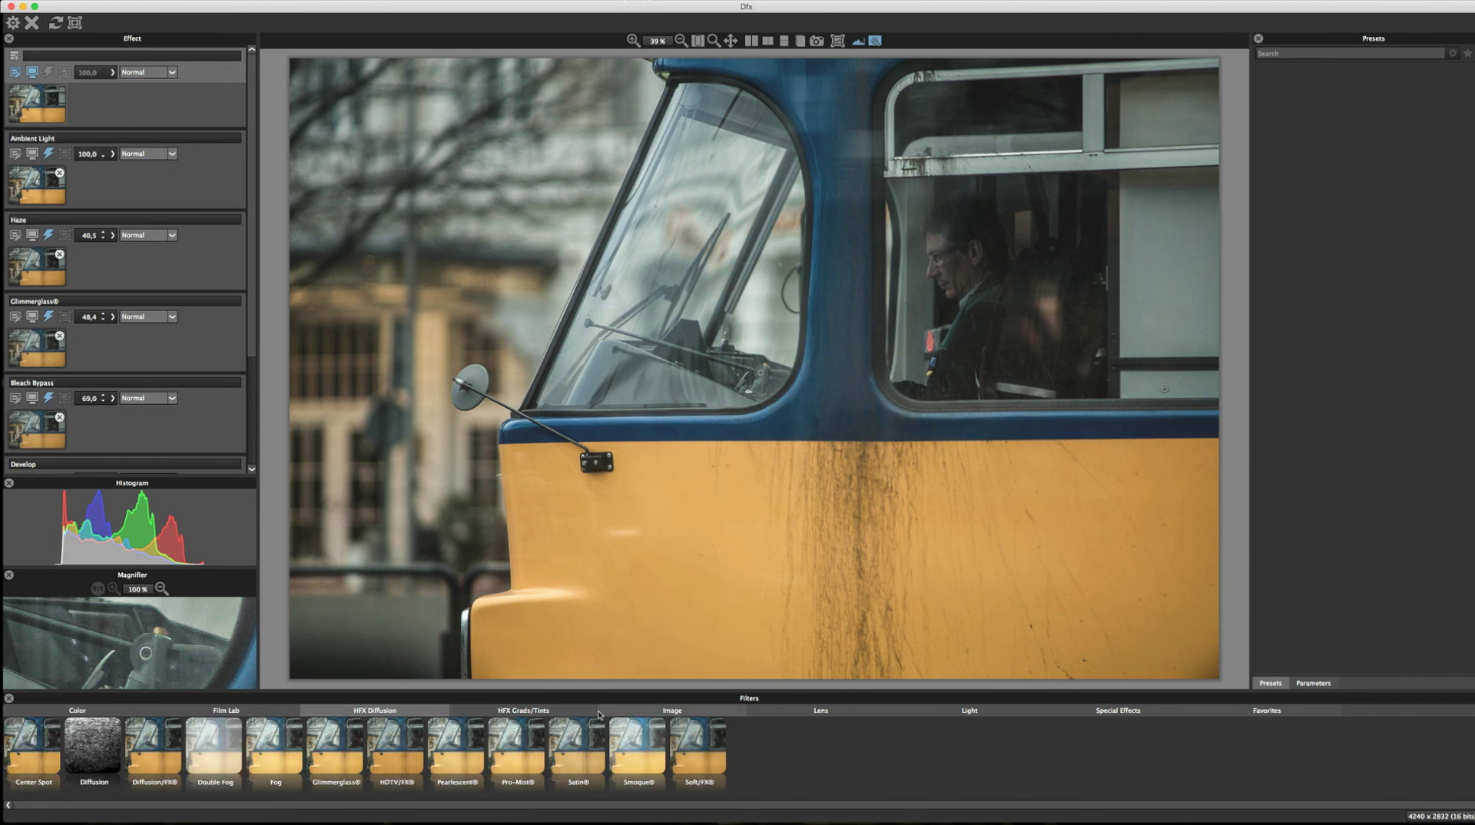
left_click(537, 711)
left_click(270, 711)
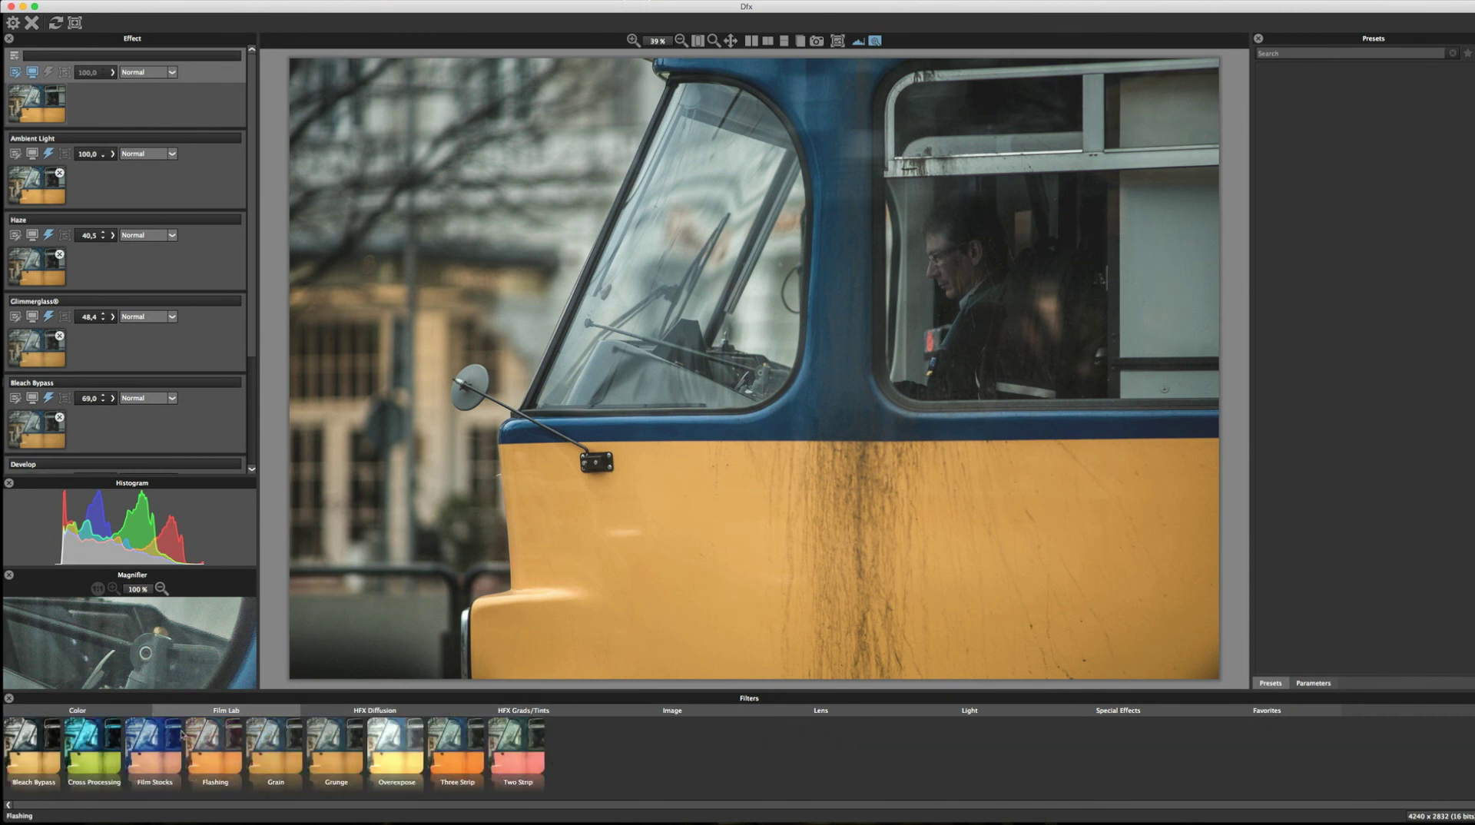
left_click(78, 711)
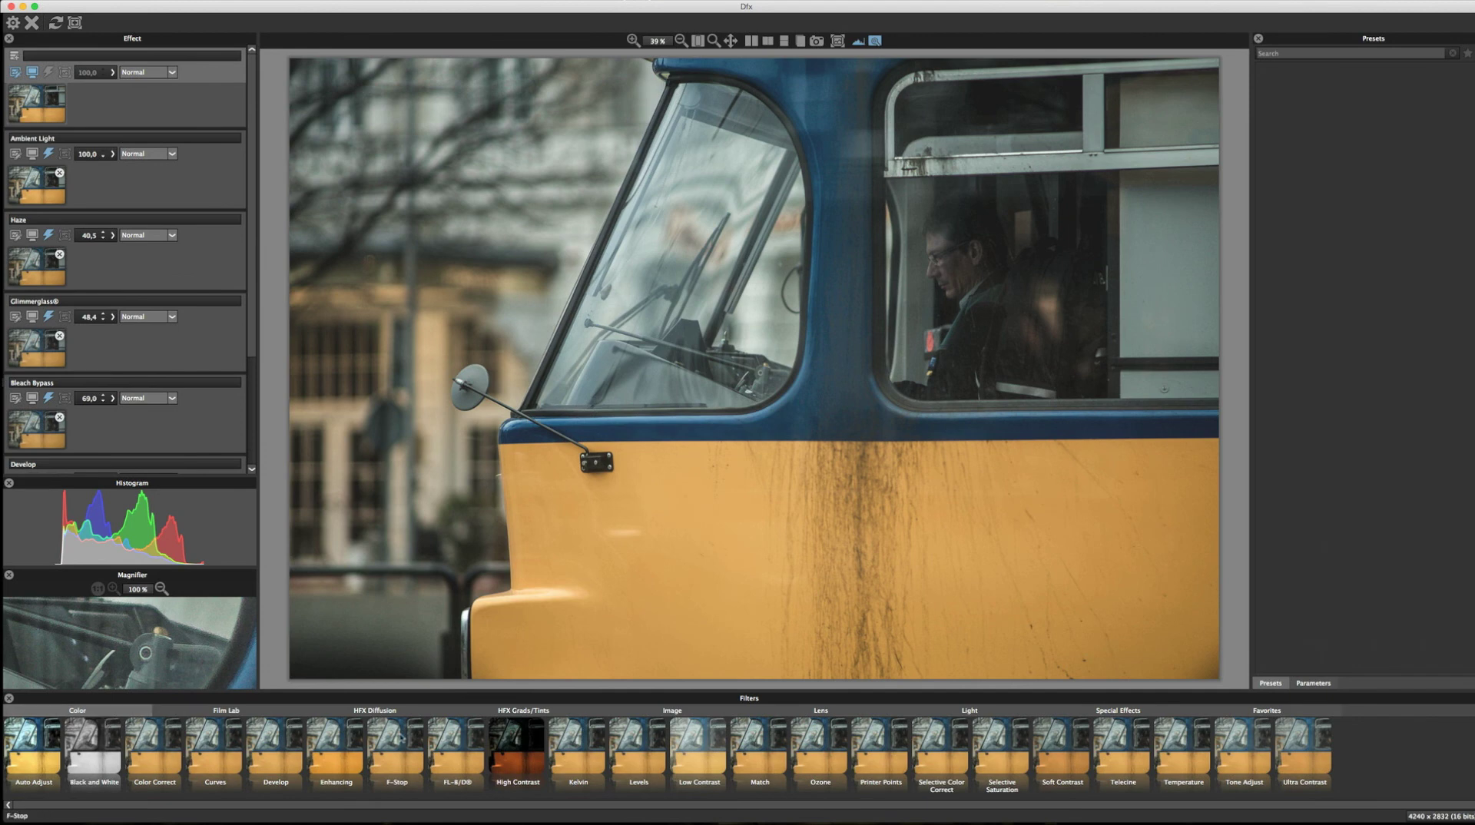
- Apply the Detail filter with the Sharpen 3 preset to the empty layer, and mark that preset as a favorite
left_click(672, 711)
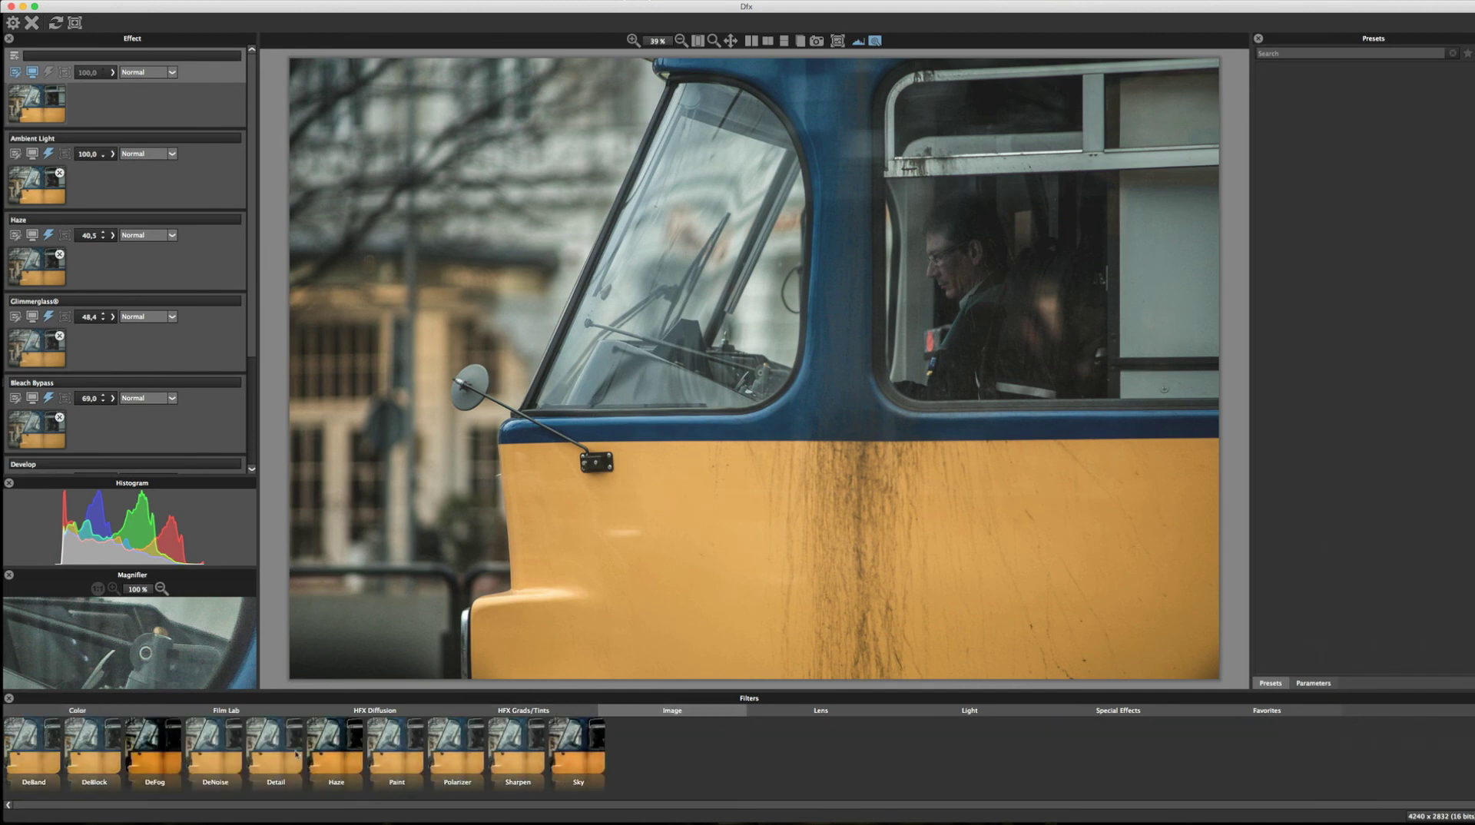
left_click(277, 766)
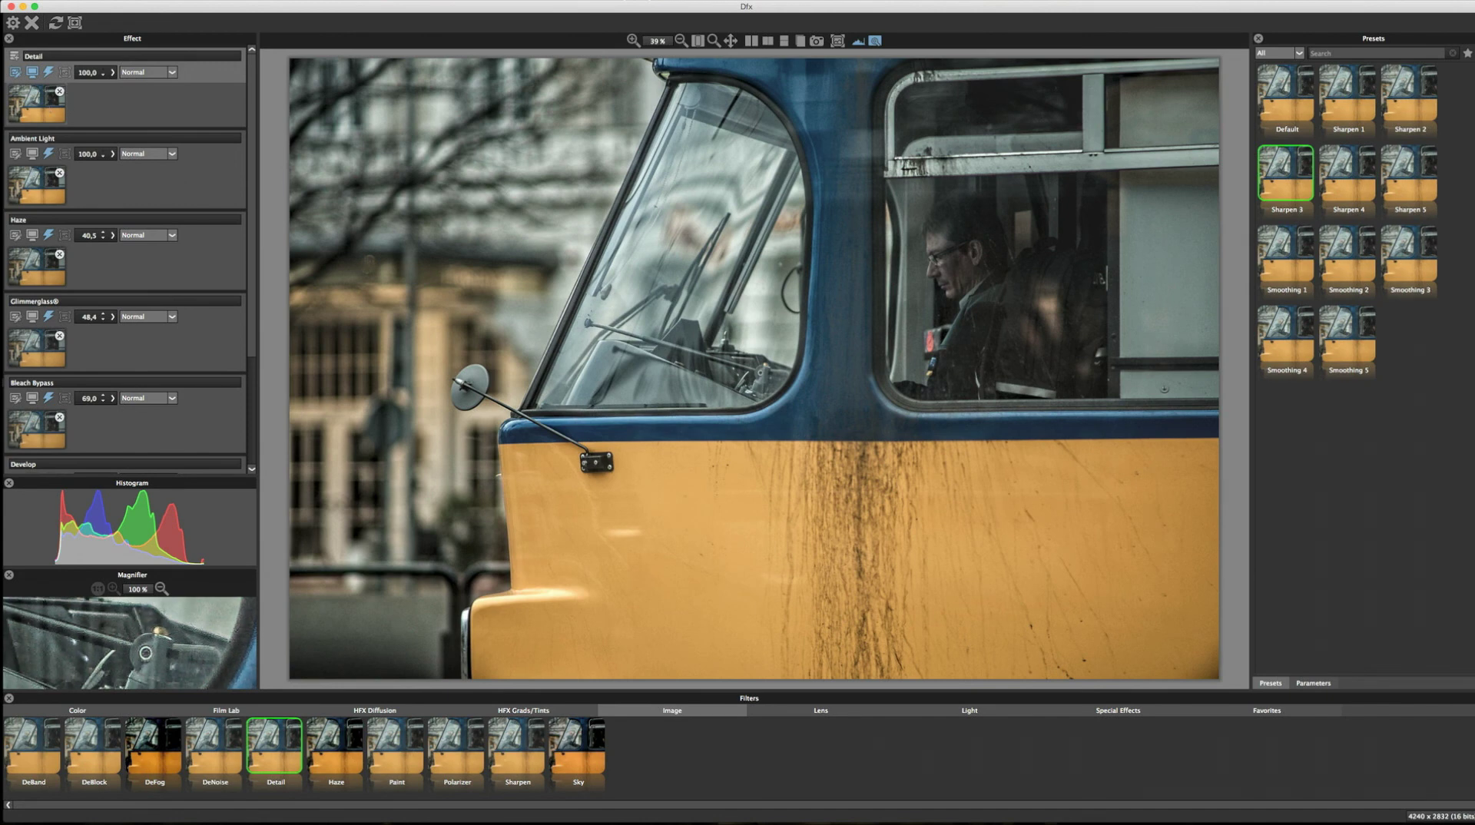
left_click(1349, 112)
left_click(1412, 112)
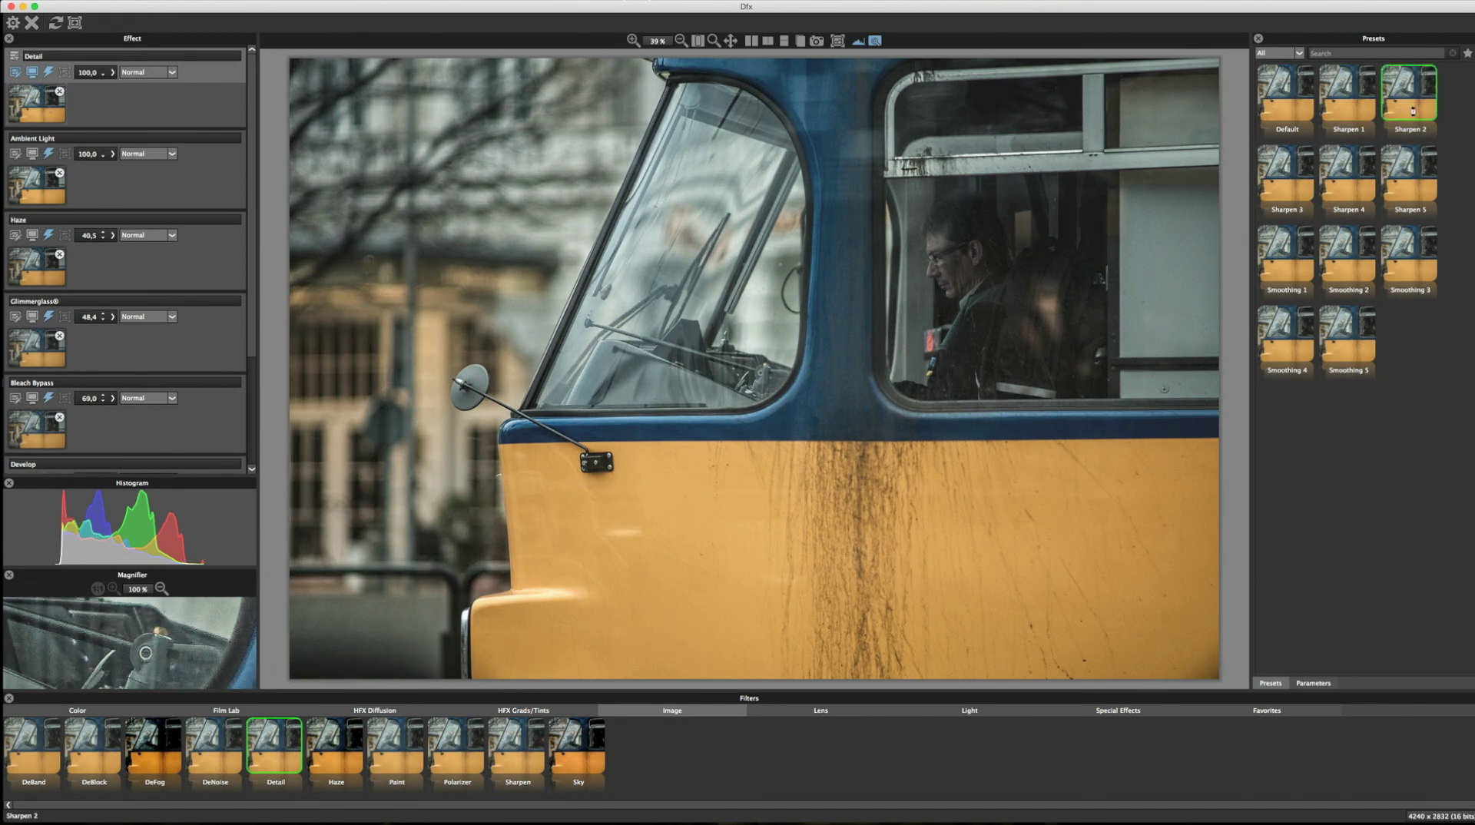
left_click(1299, 187)
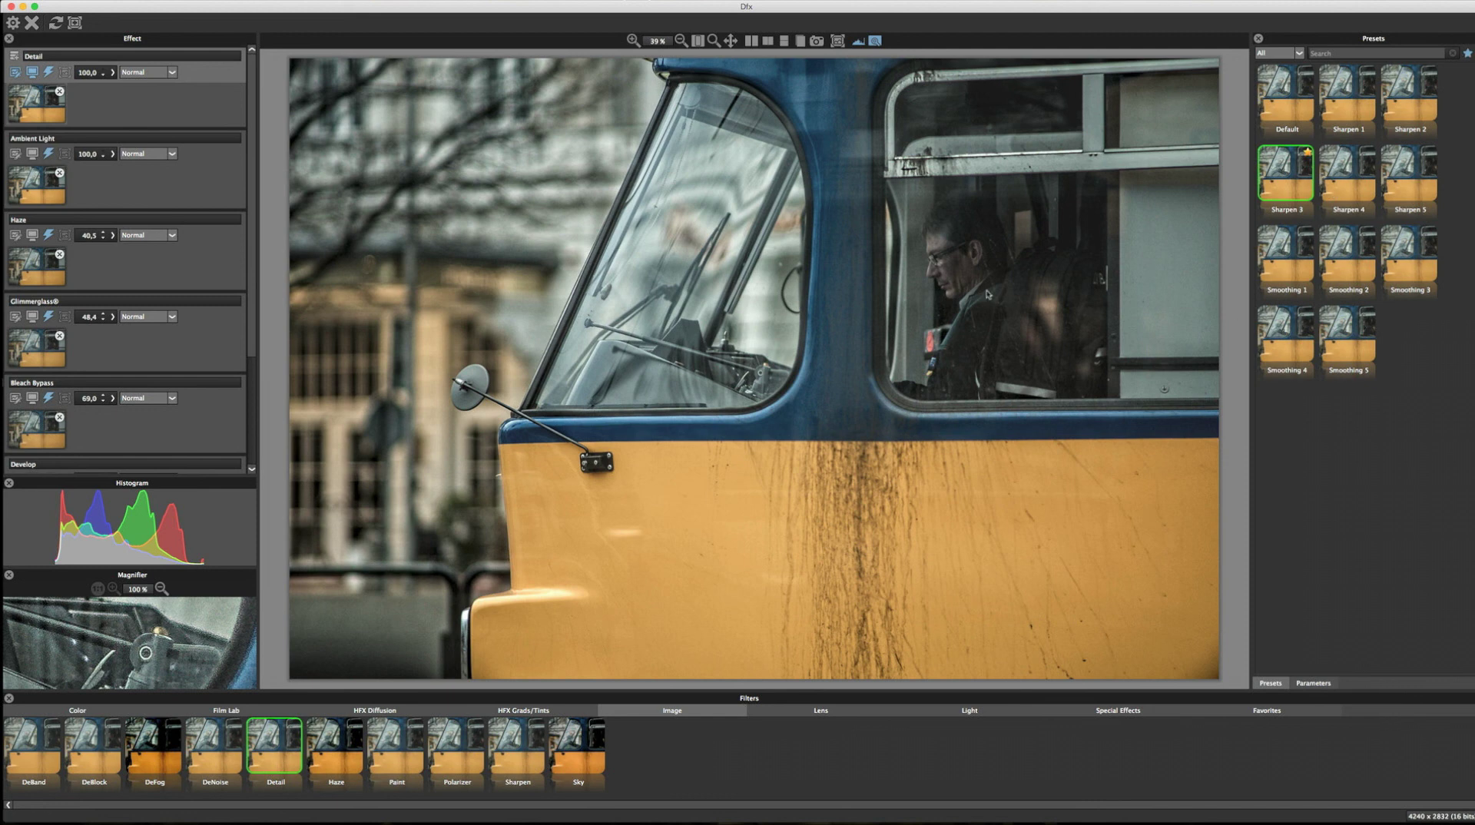
left_click(1273, 713)
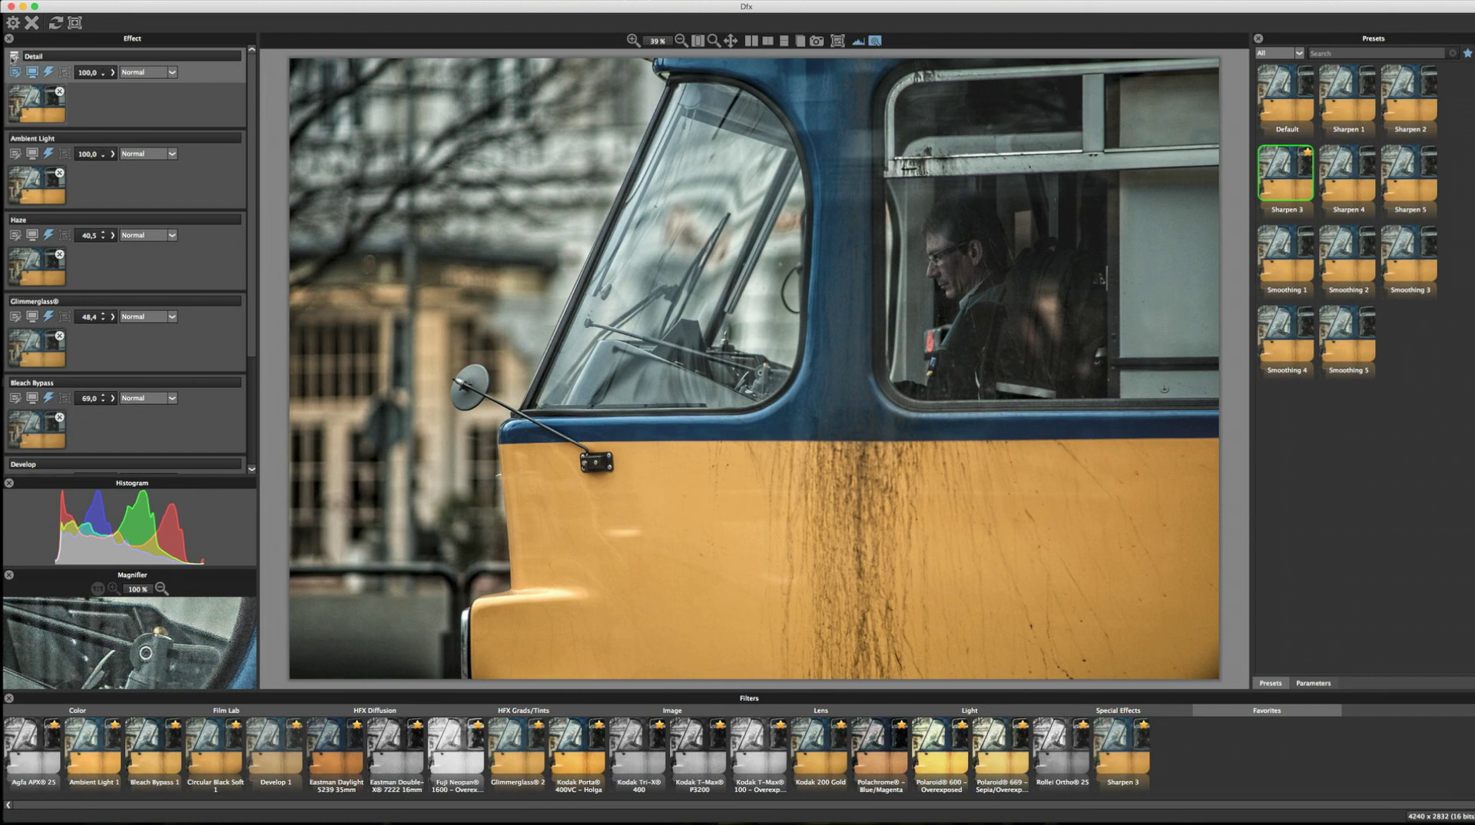
- Add an effect layer above Detail with the Film Stocks filter and look through its presets
left_click(14, 57)
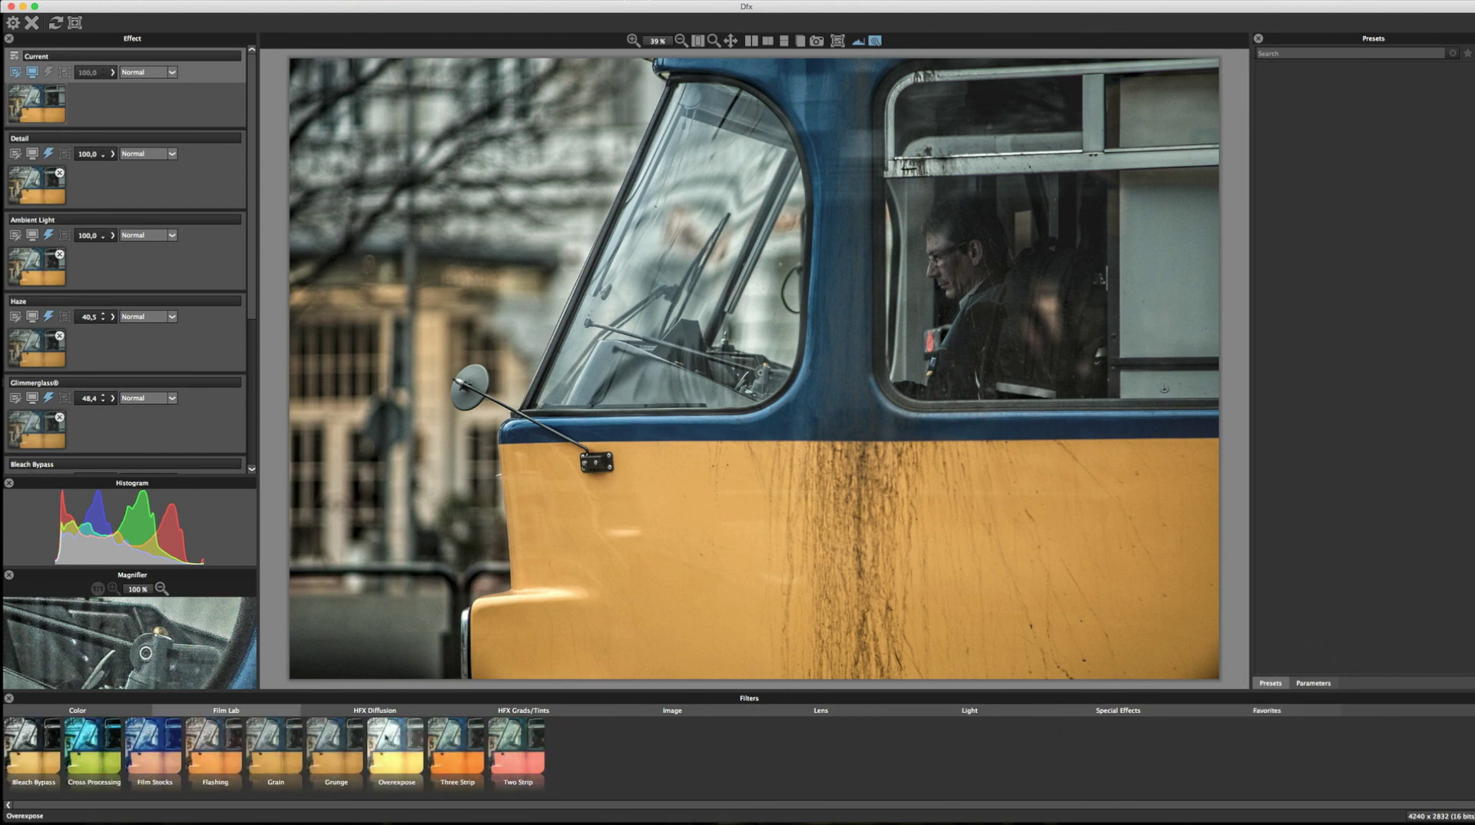
left_click(226, 710)
left_click(141, 775)
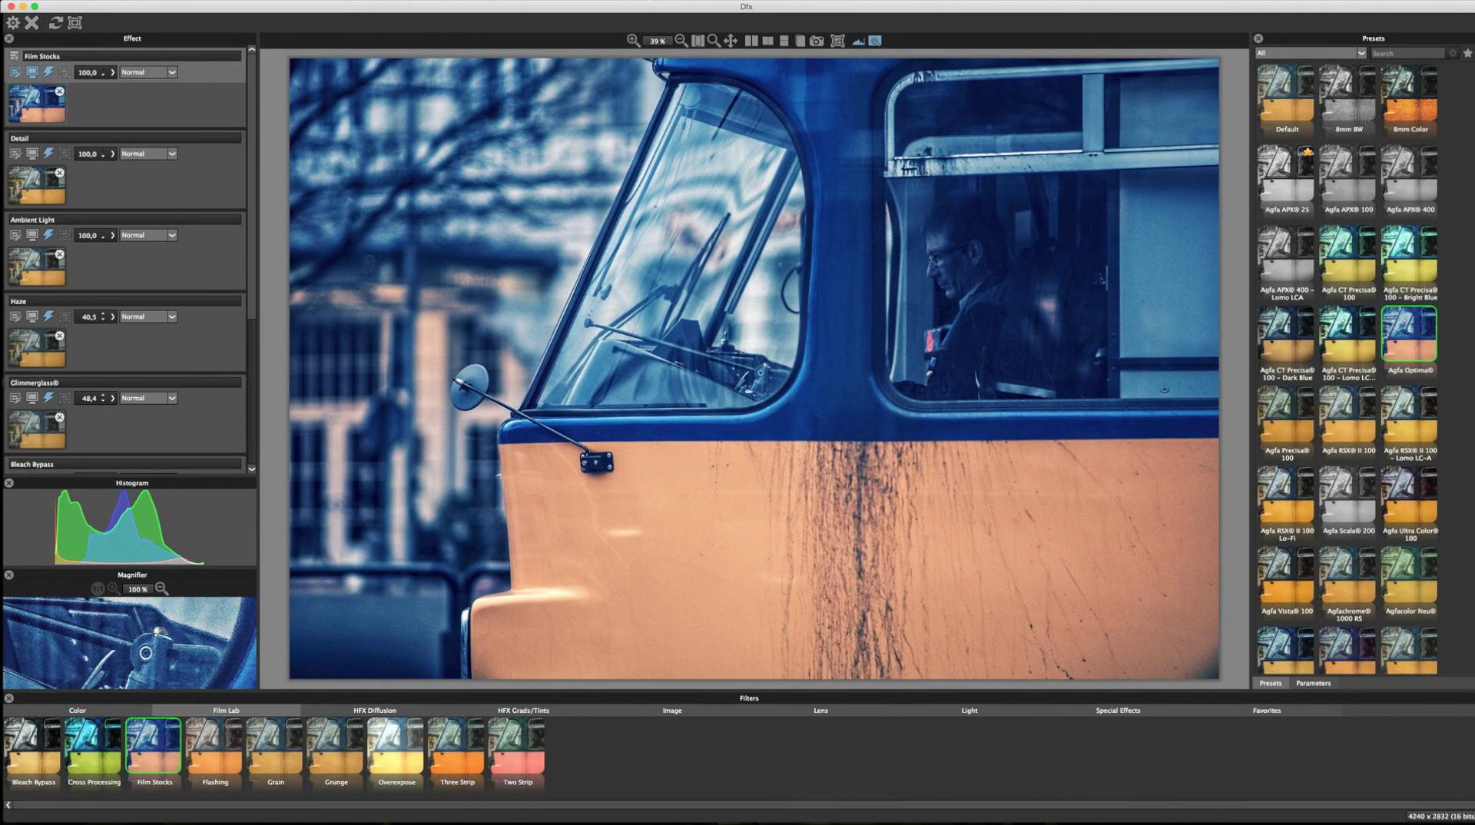
scroll(1348, 367, "down", 15)
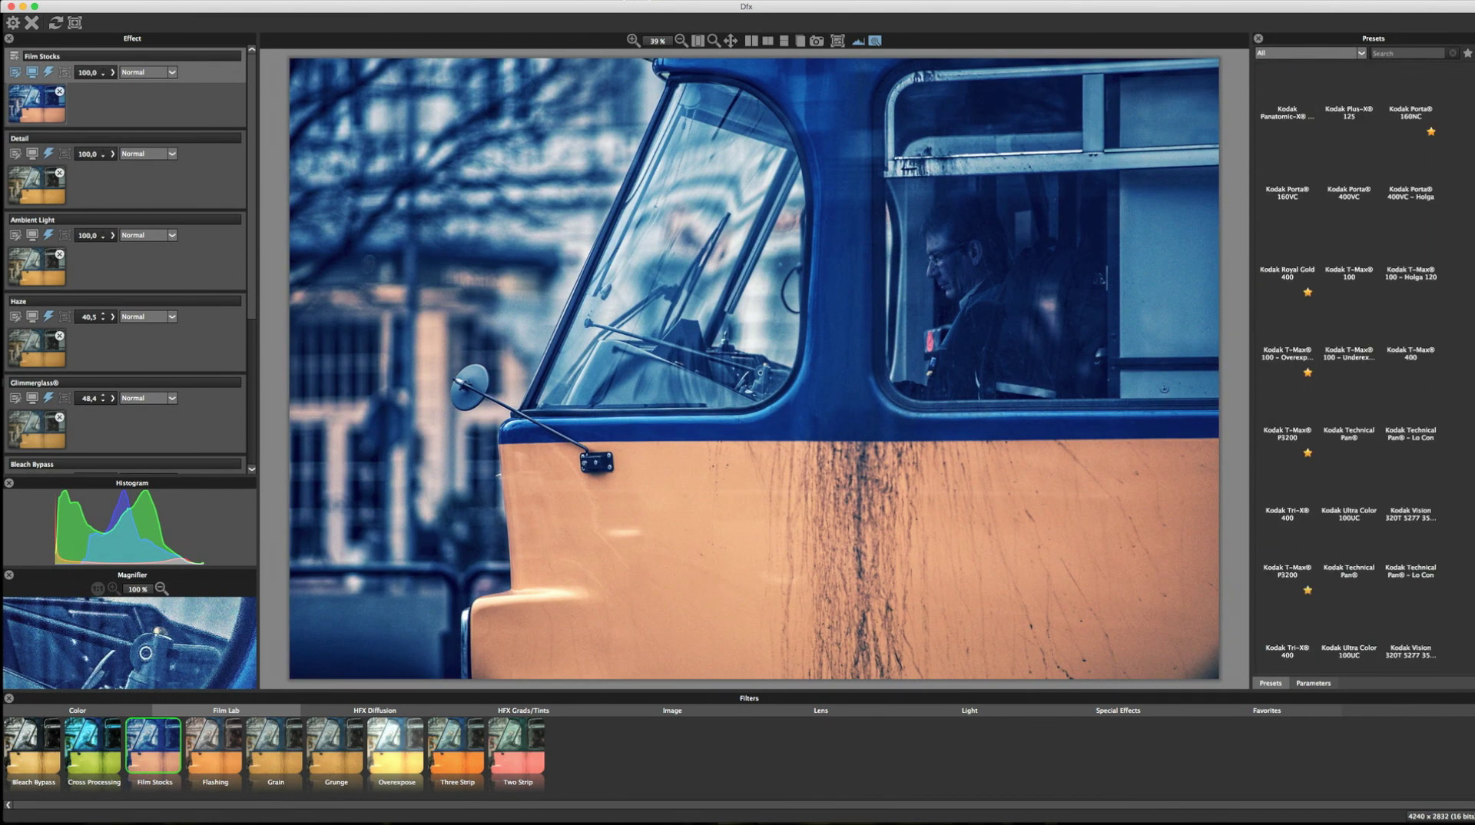
scroll(1469, 71, "up", 15)
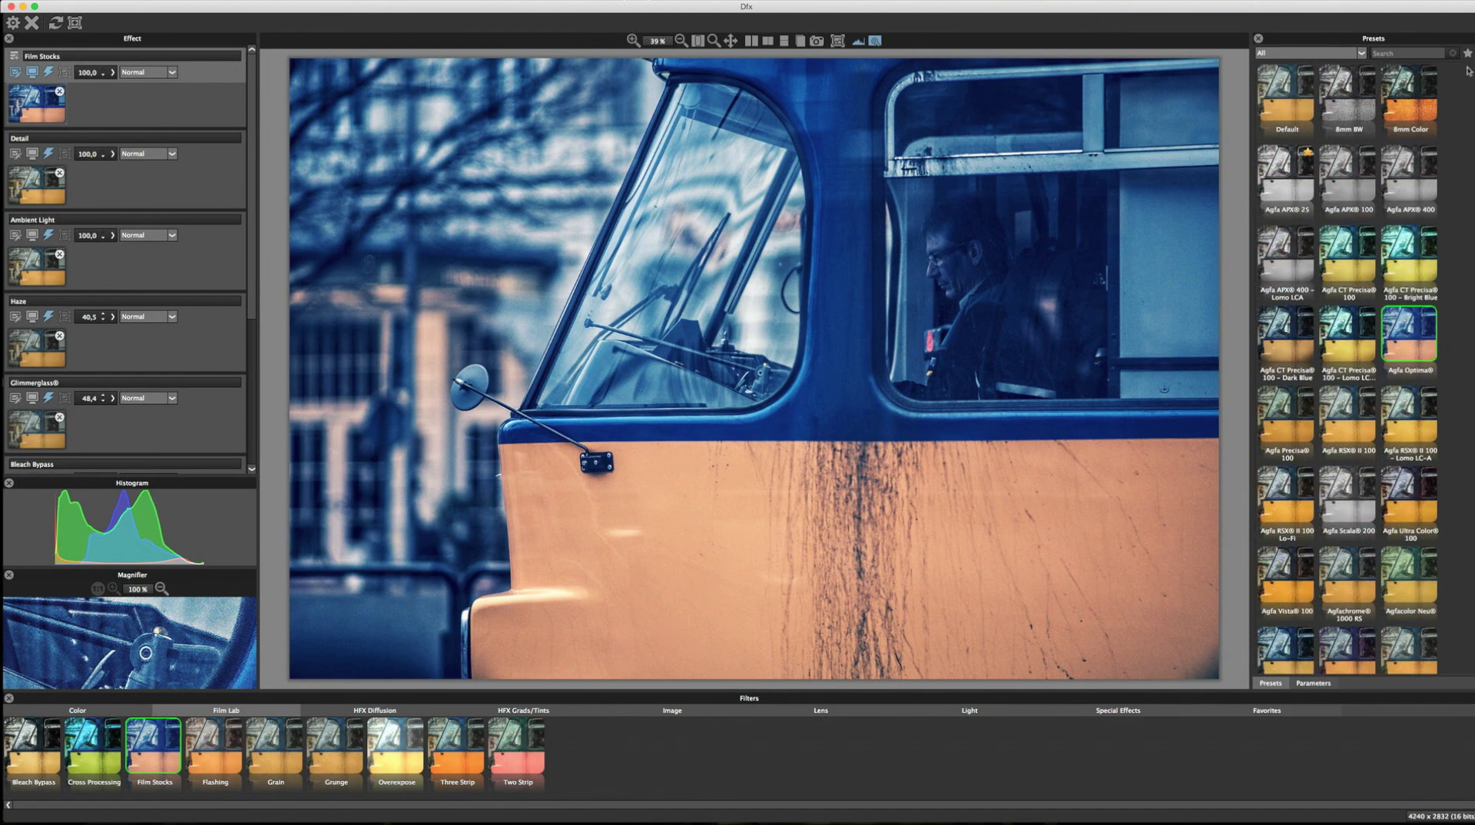
- Compare the favorite Kodak T-Max, Tri-X 400 and Fuji Neopan 1600 film stocks, and apply Polaroid 600 - Overexposed
left_click(1296, 718)
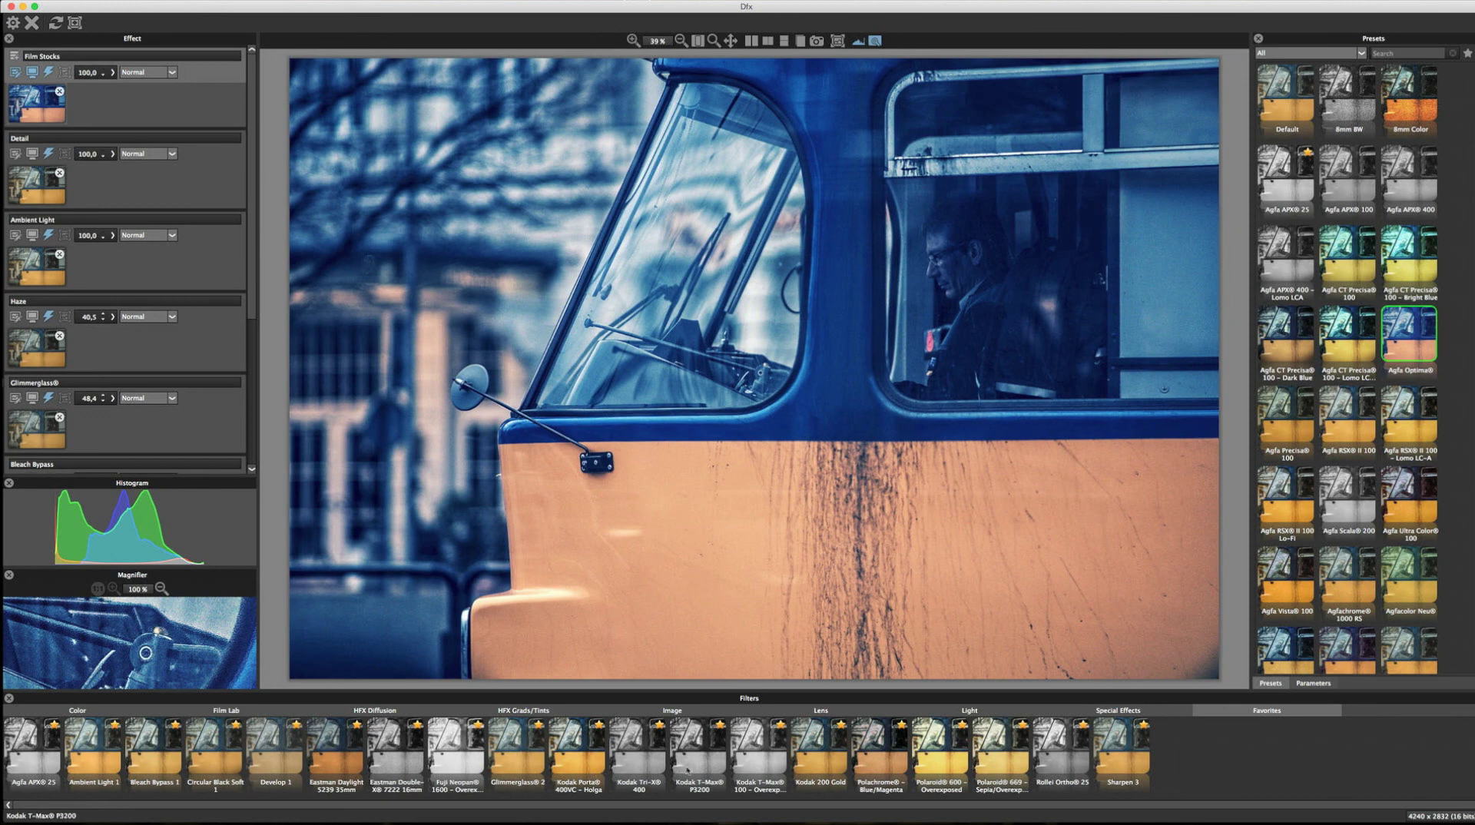
left_click(715, 770)
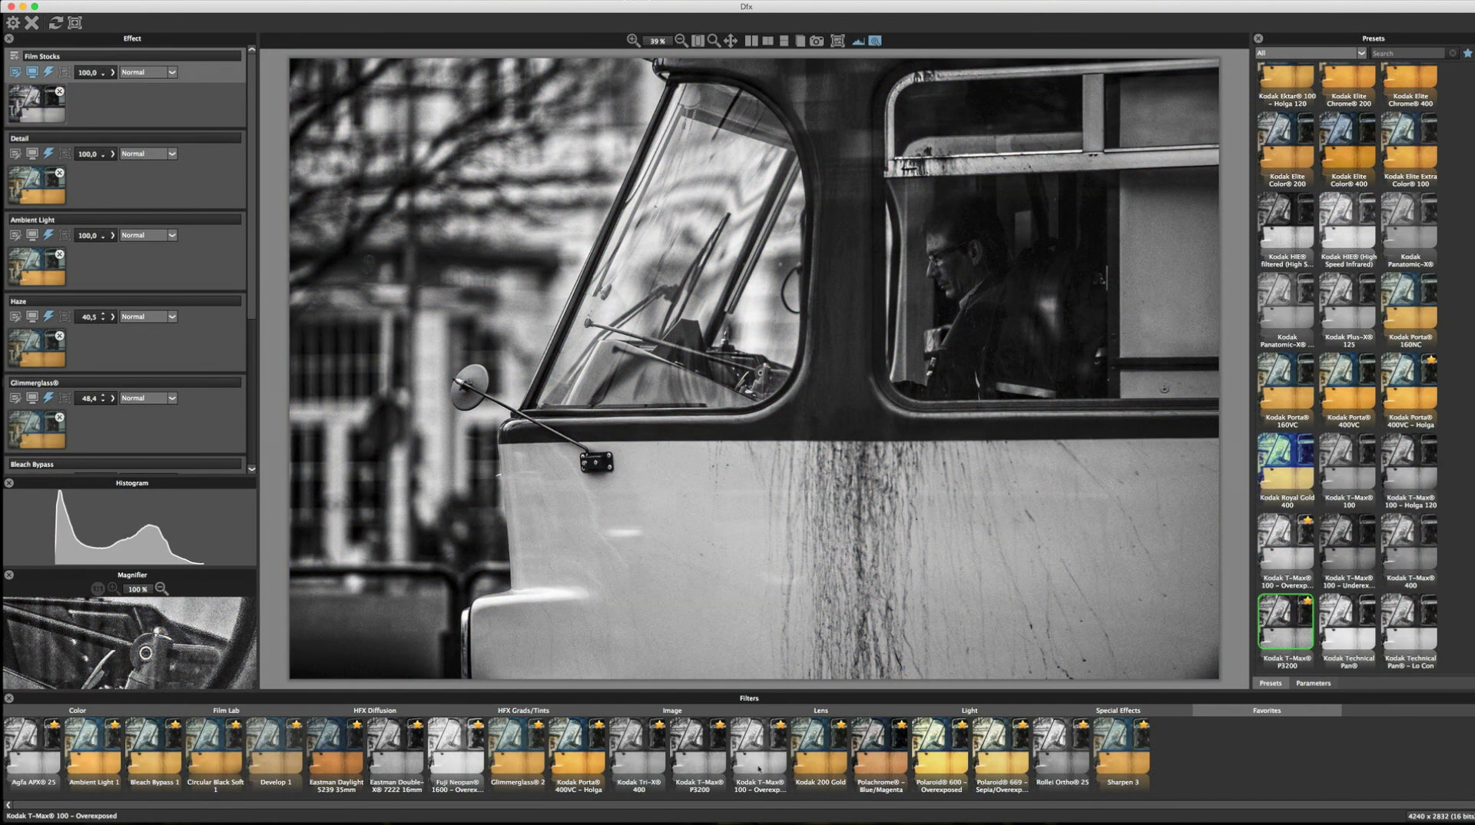
left_click(765, 765)
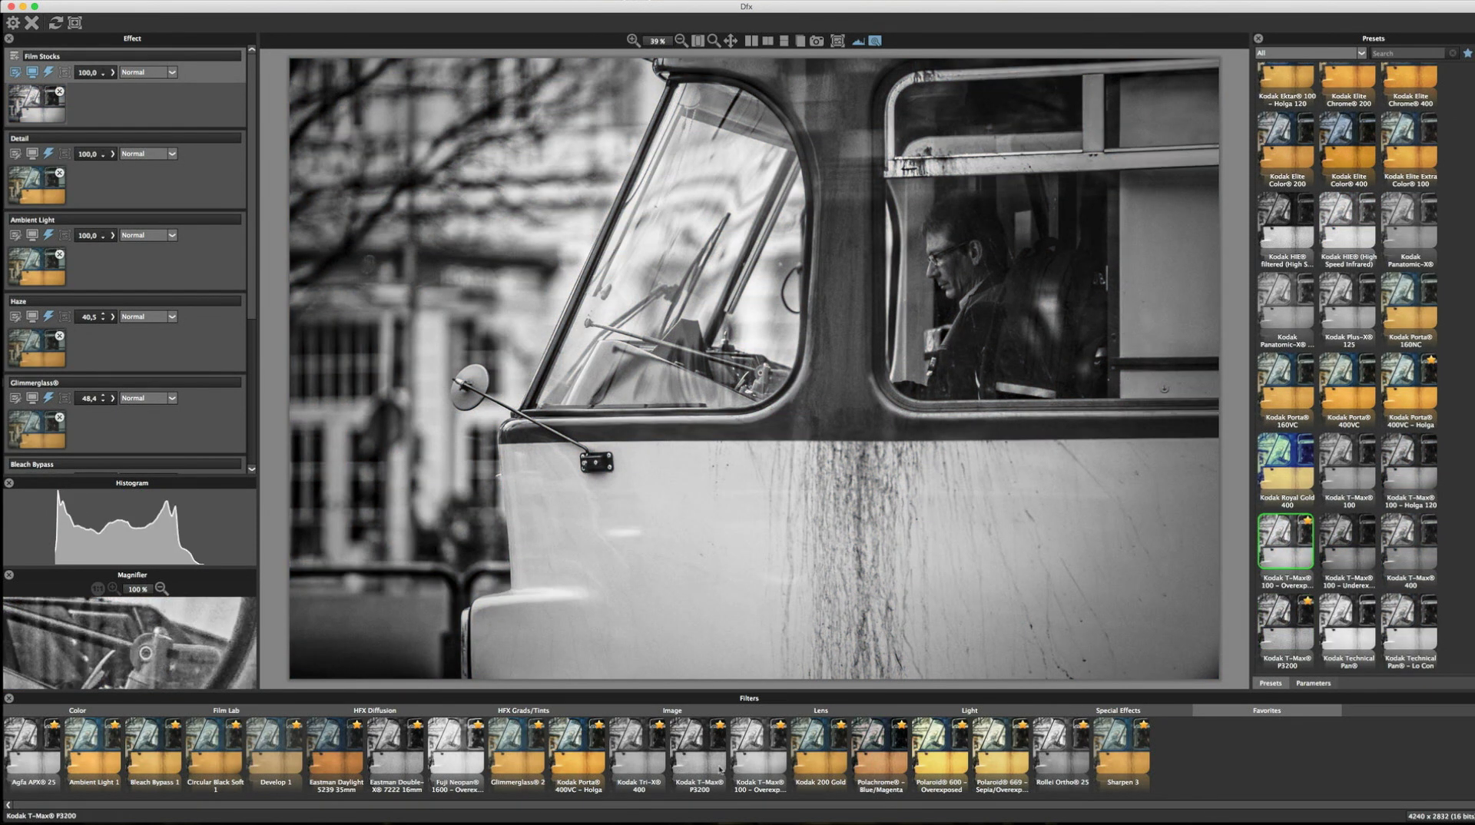
left_click(639, 756)
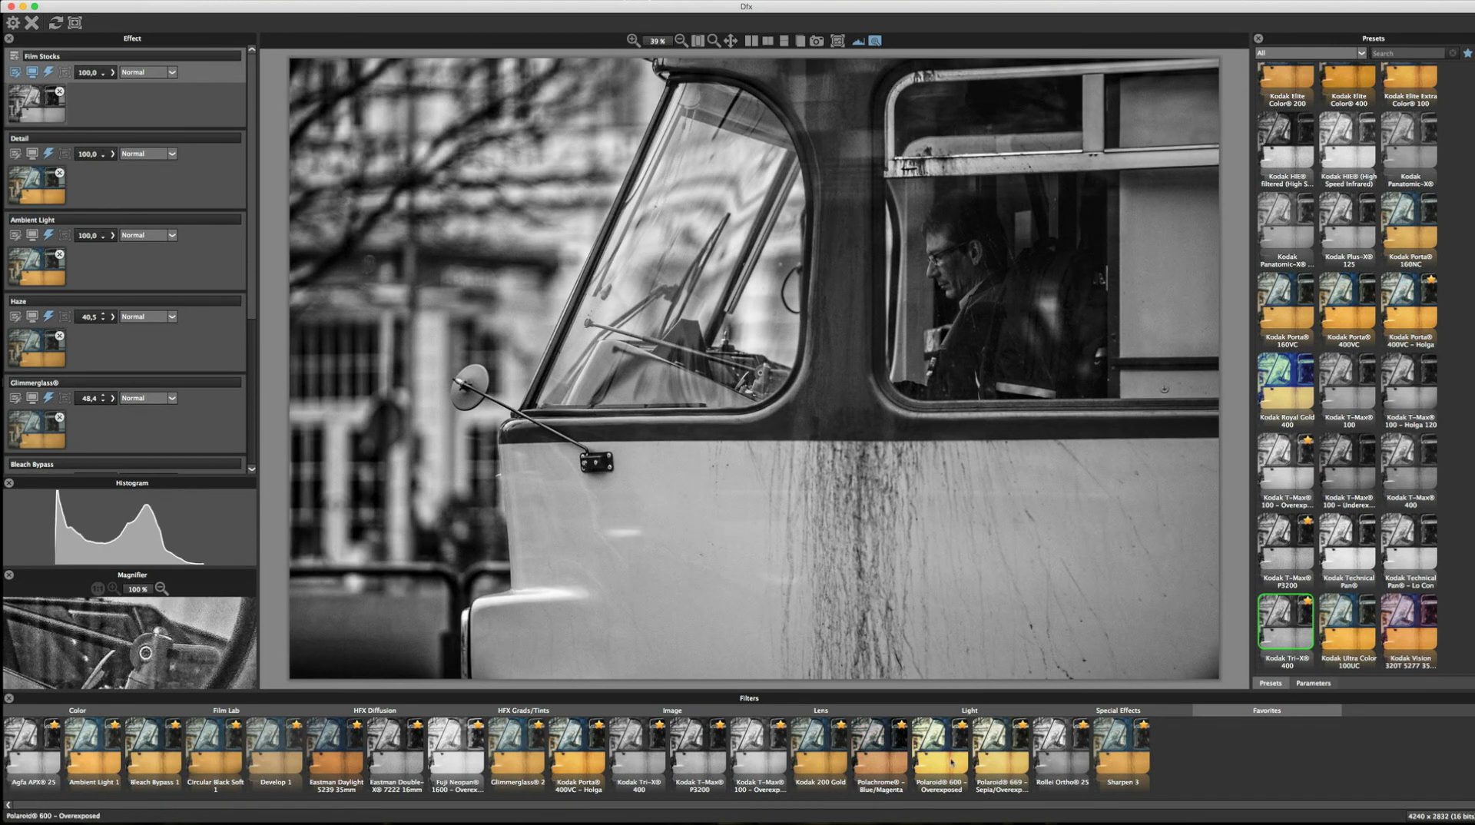
left_click(465, 771)
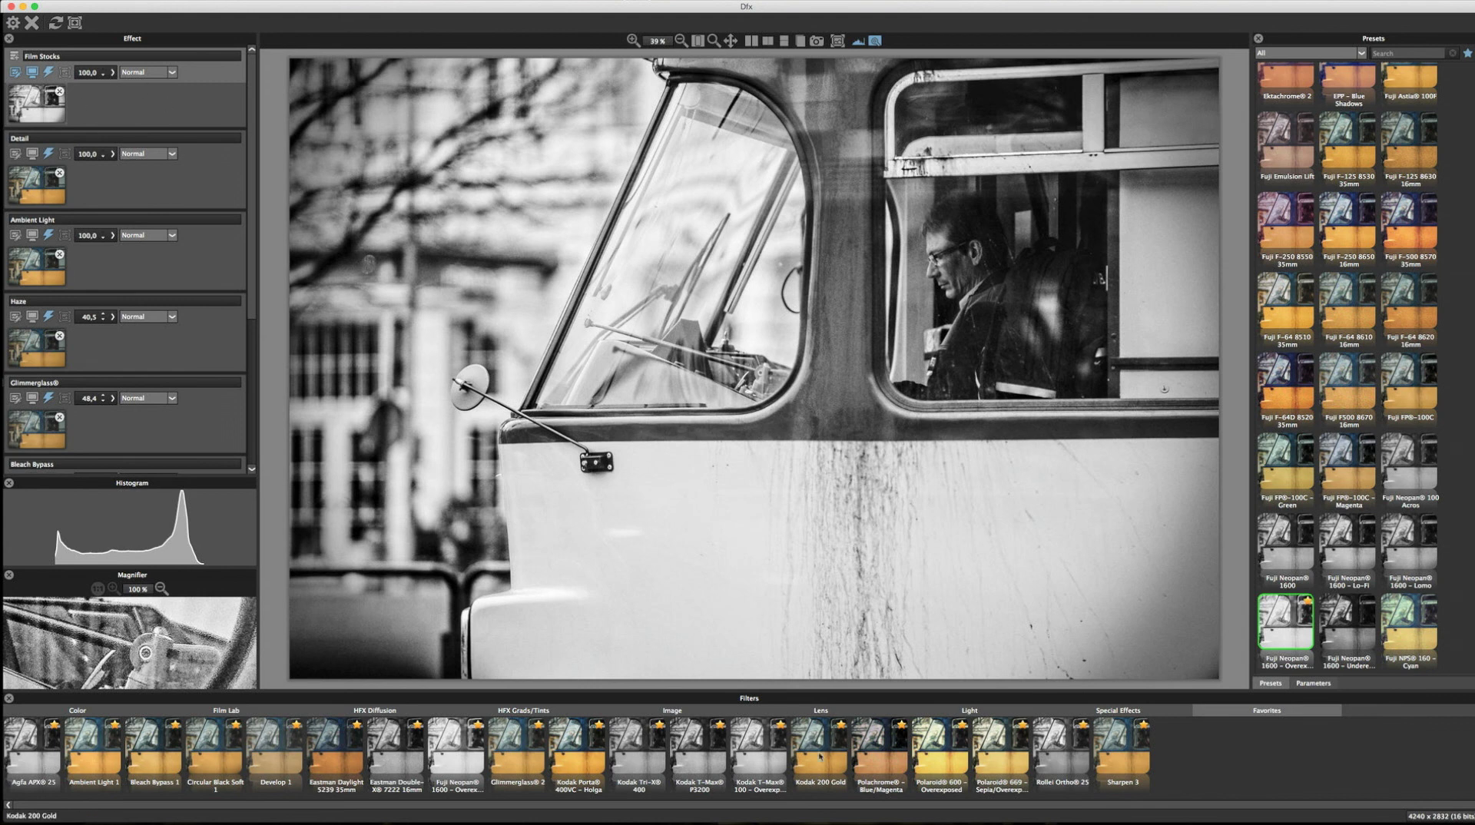
left_click(941, 769)
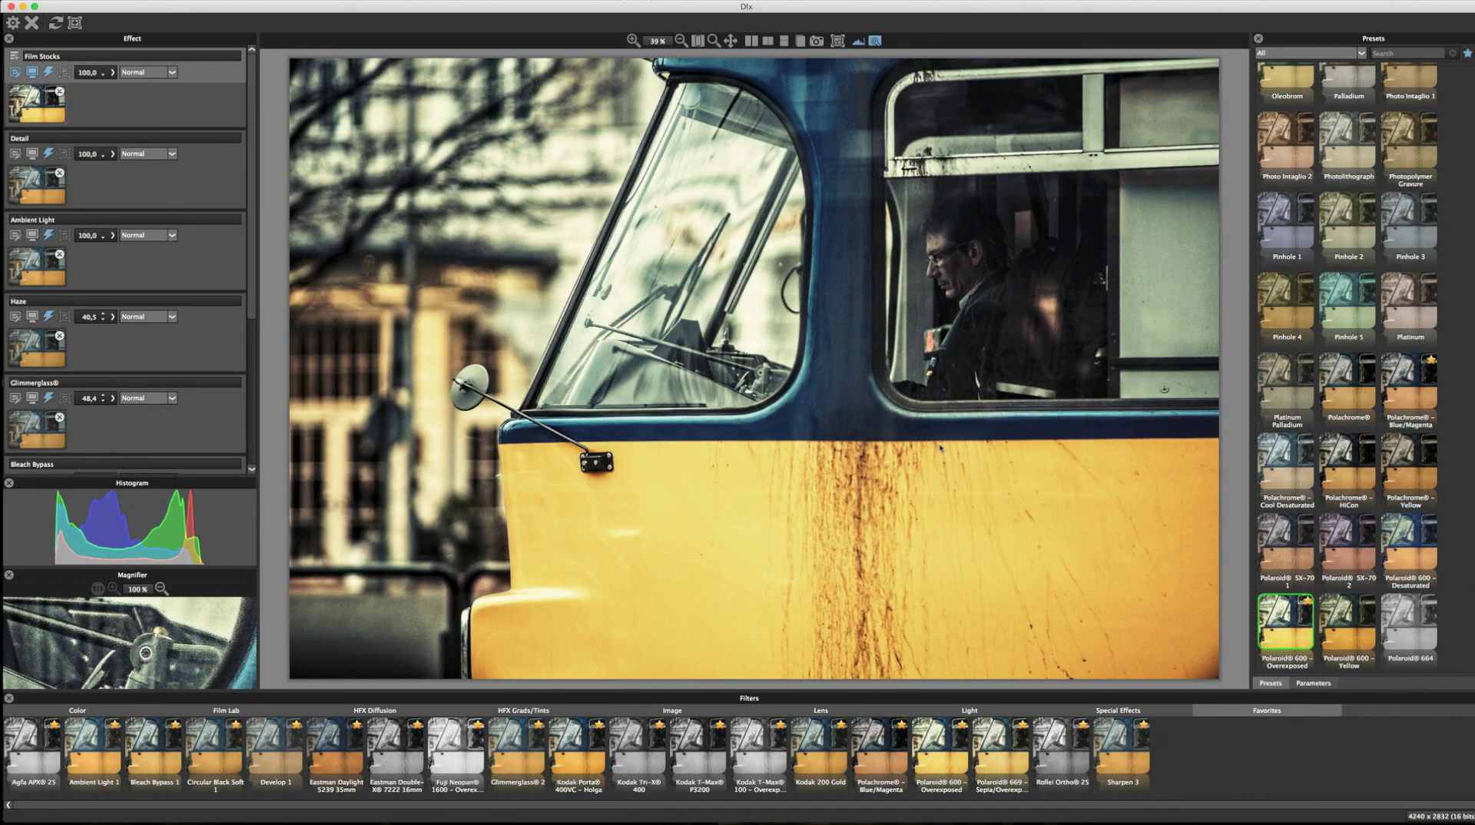
- Move the Film Stocks layer down the effect stack, placing it between Bleach Bypass and Develop
left_click(14, 73)
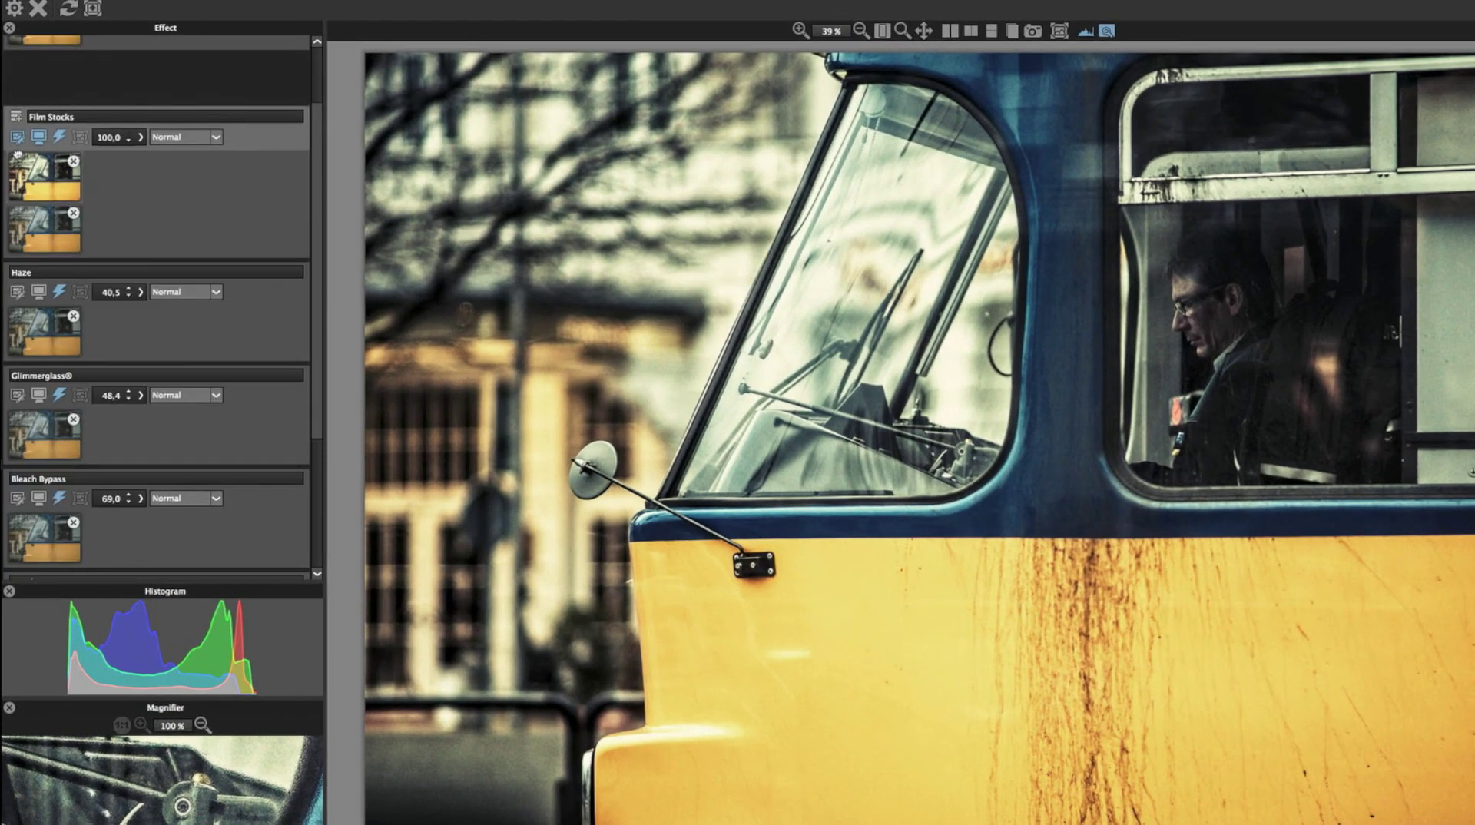
left_click_drag(17, 153, 60, 323)
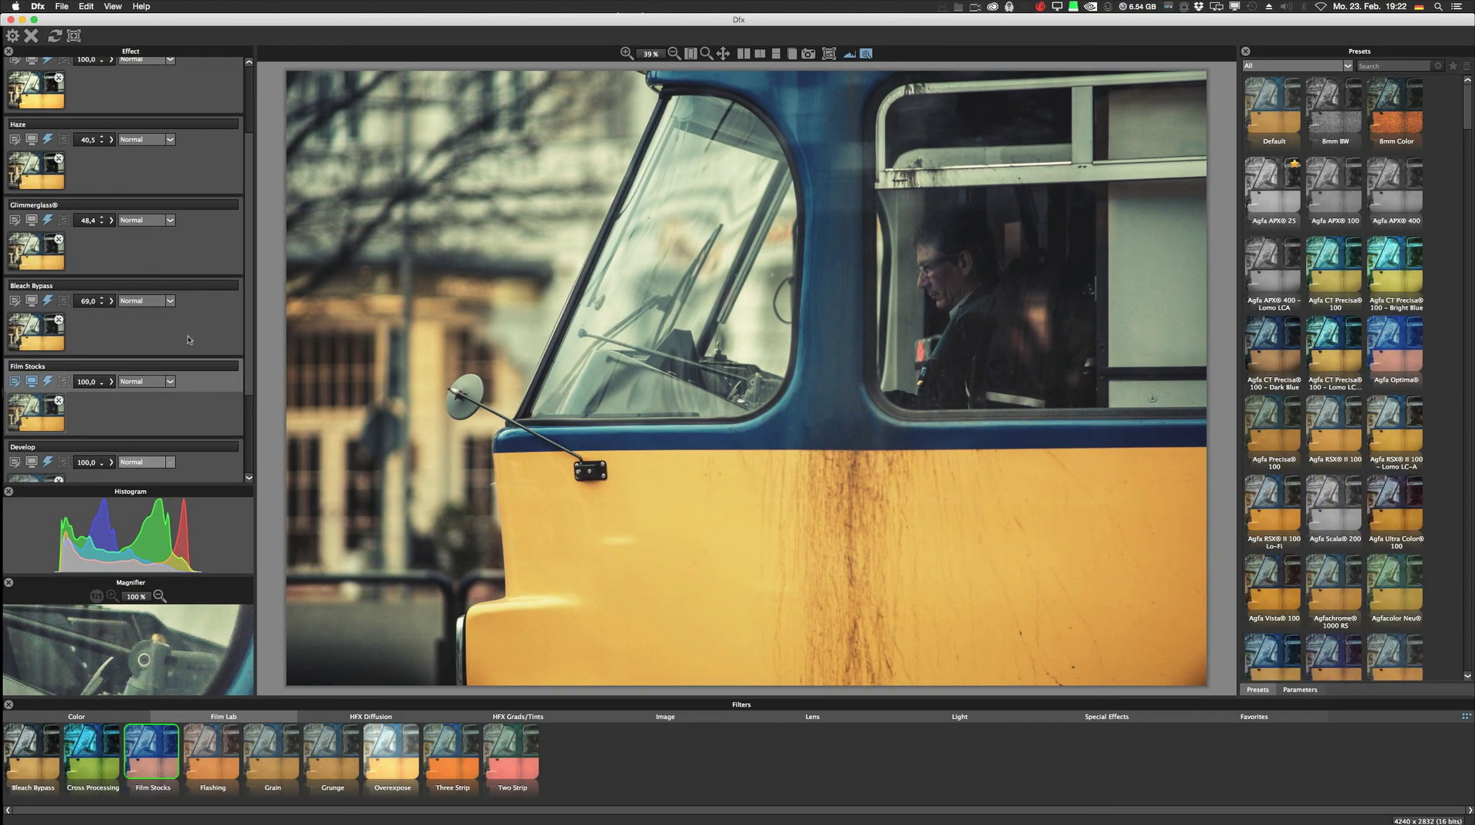
scroll(175, 343, "down", 1)
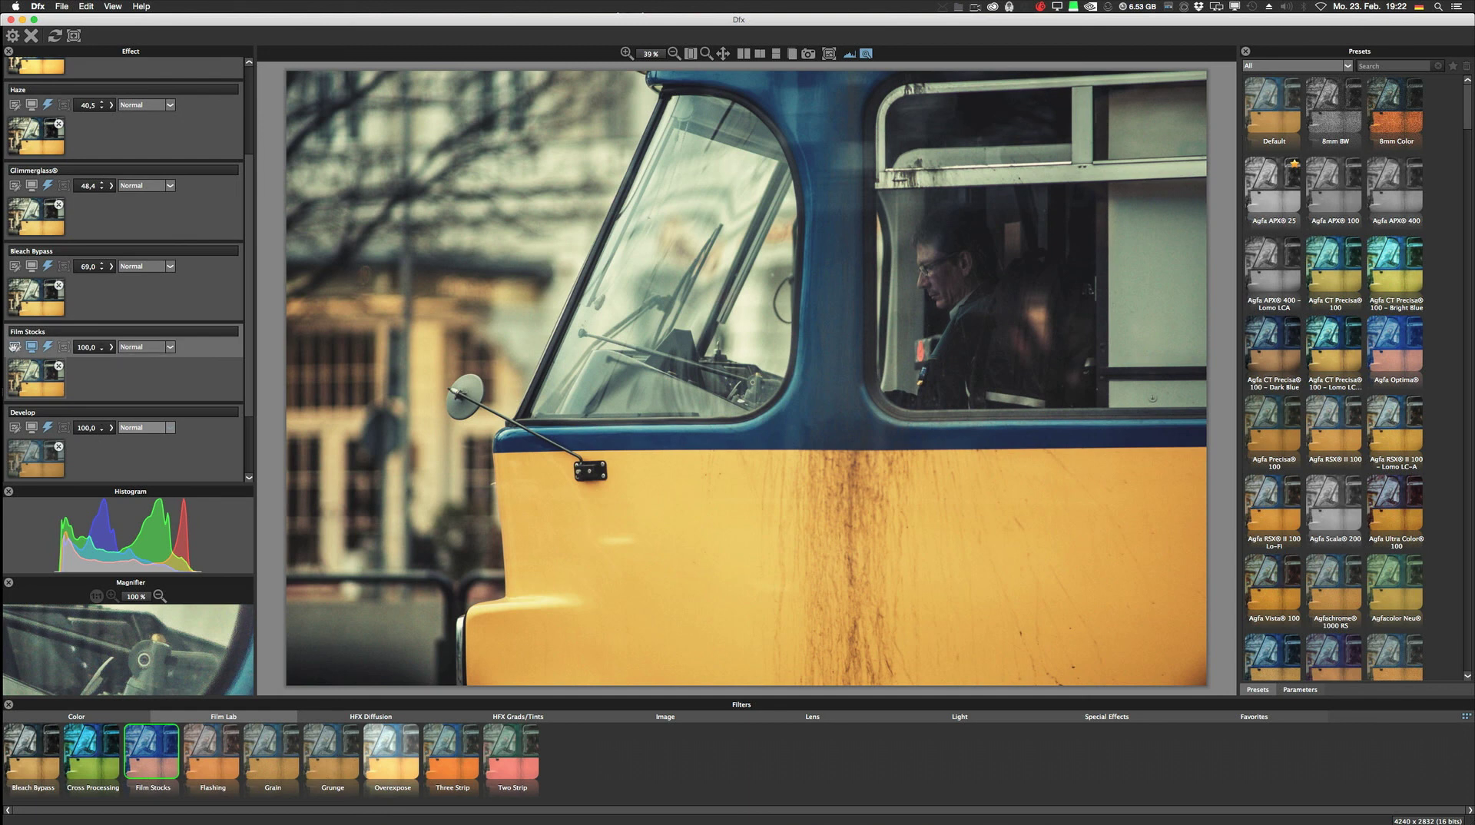
- Examine the Film Stocks filter's parameters, from Film Response and Color Correct down to Vignette and Grain
left_click(1299, 689)
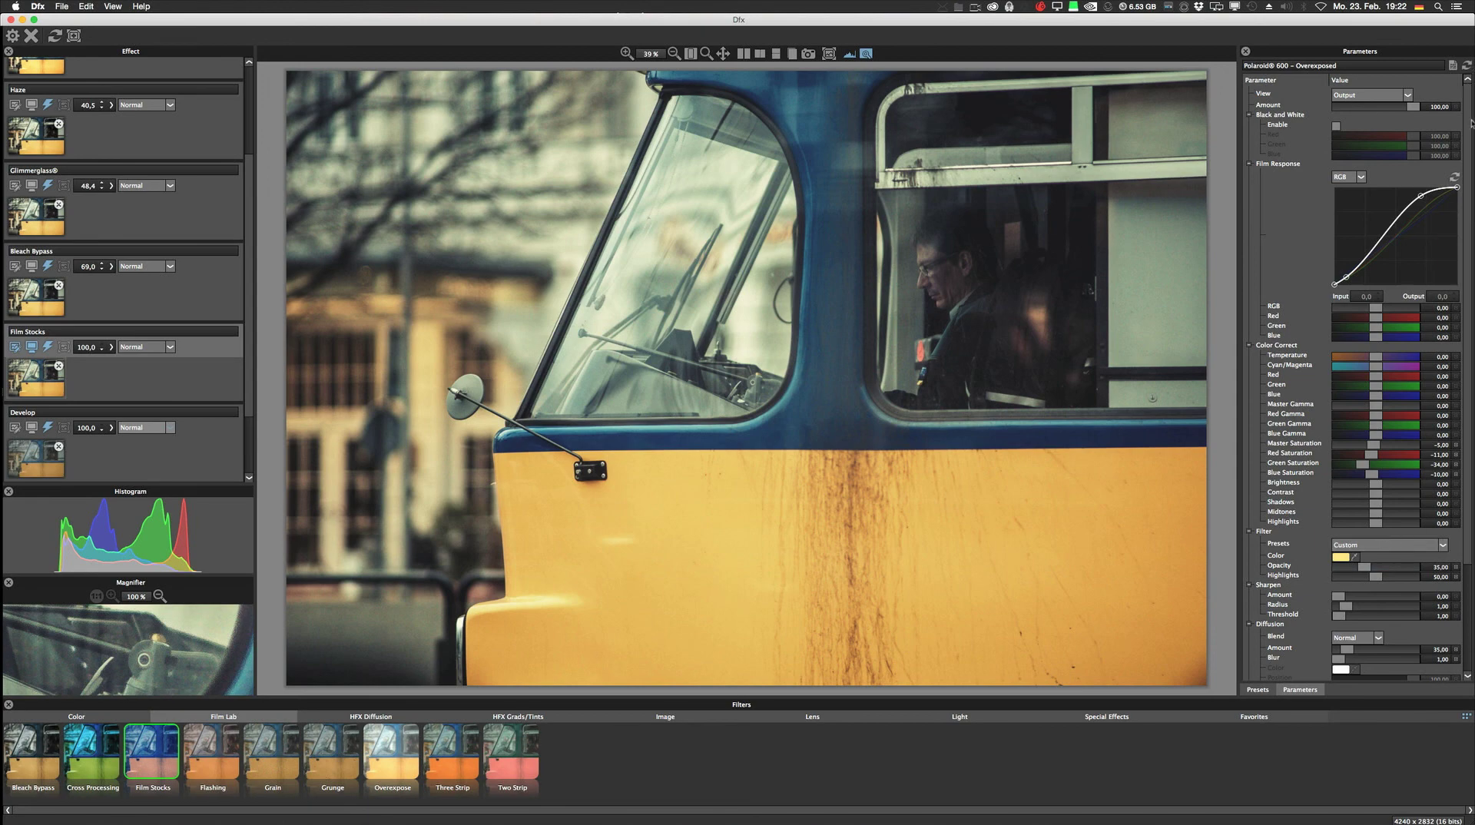
scroll(1471, 122, "down", 10)
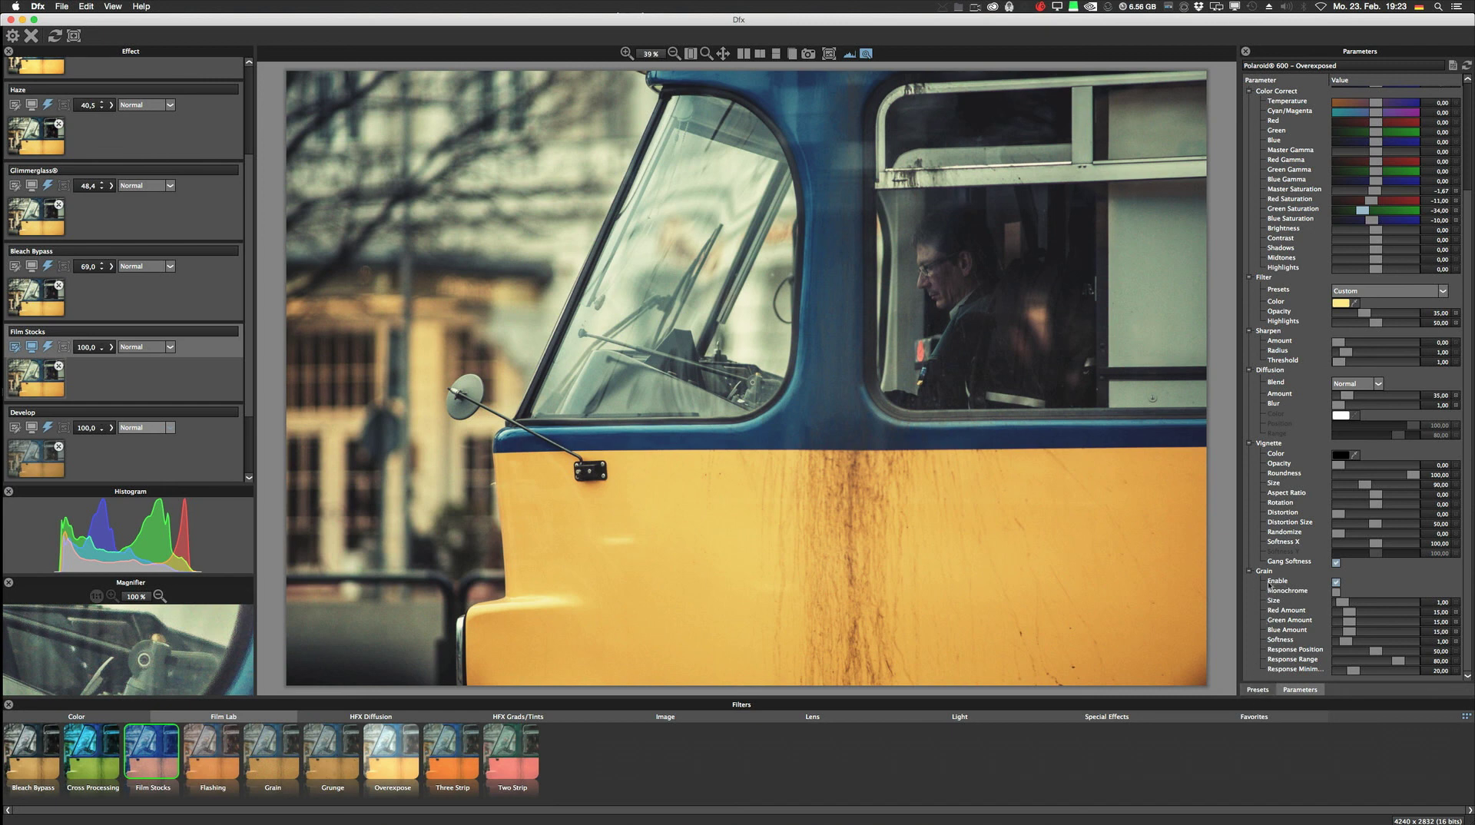
left_click(1257, 689)
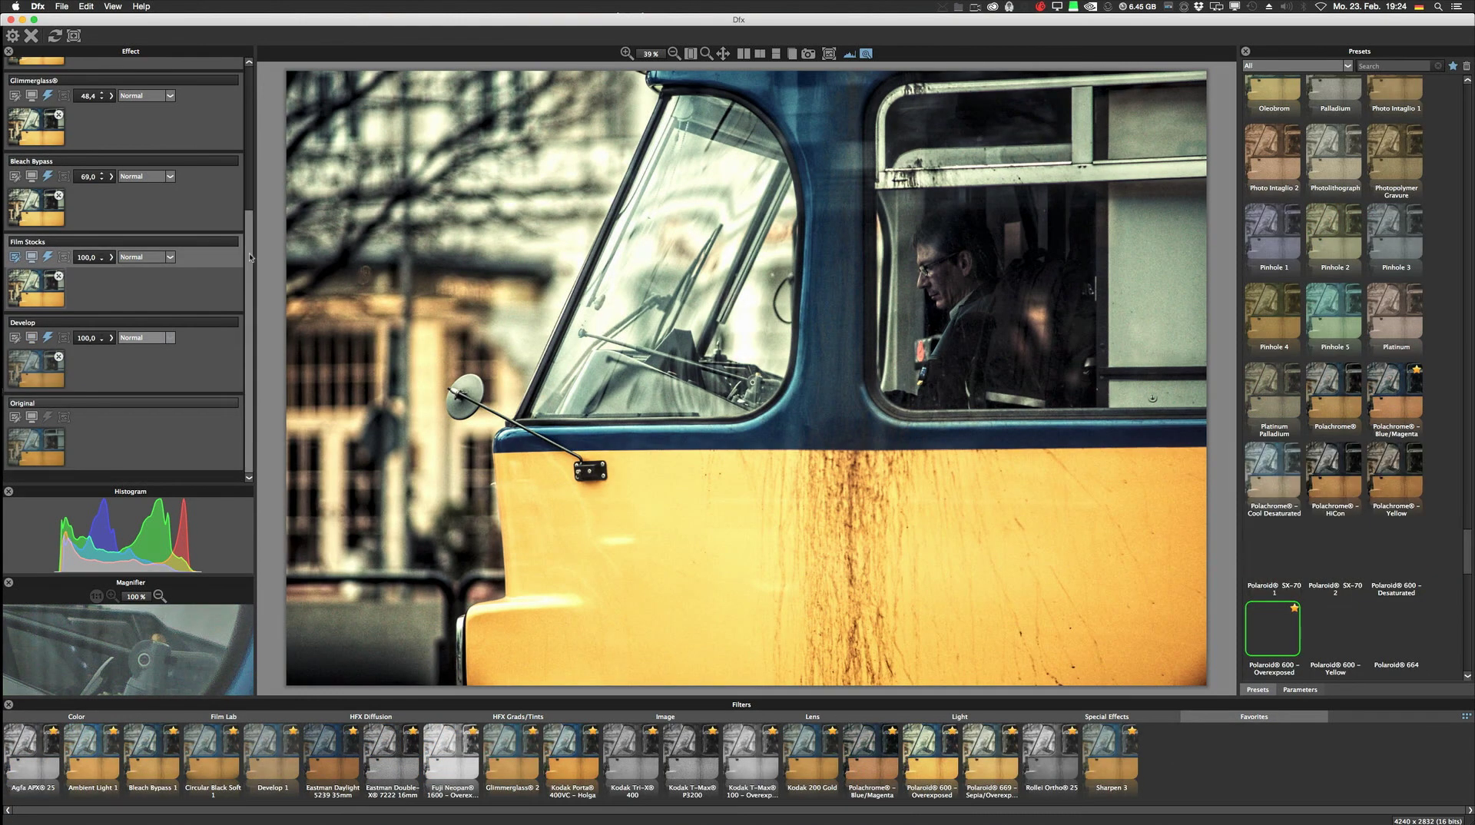
- Add an effect layer at the top of the stack with the favorite Circular Black Soft 1 vignette preset
left_click_drag(250, 258, 163, 43)
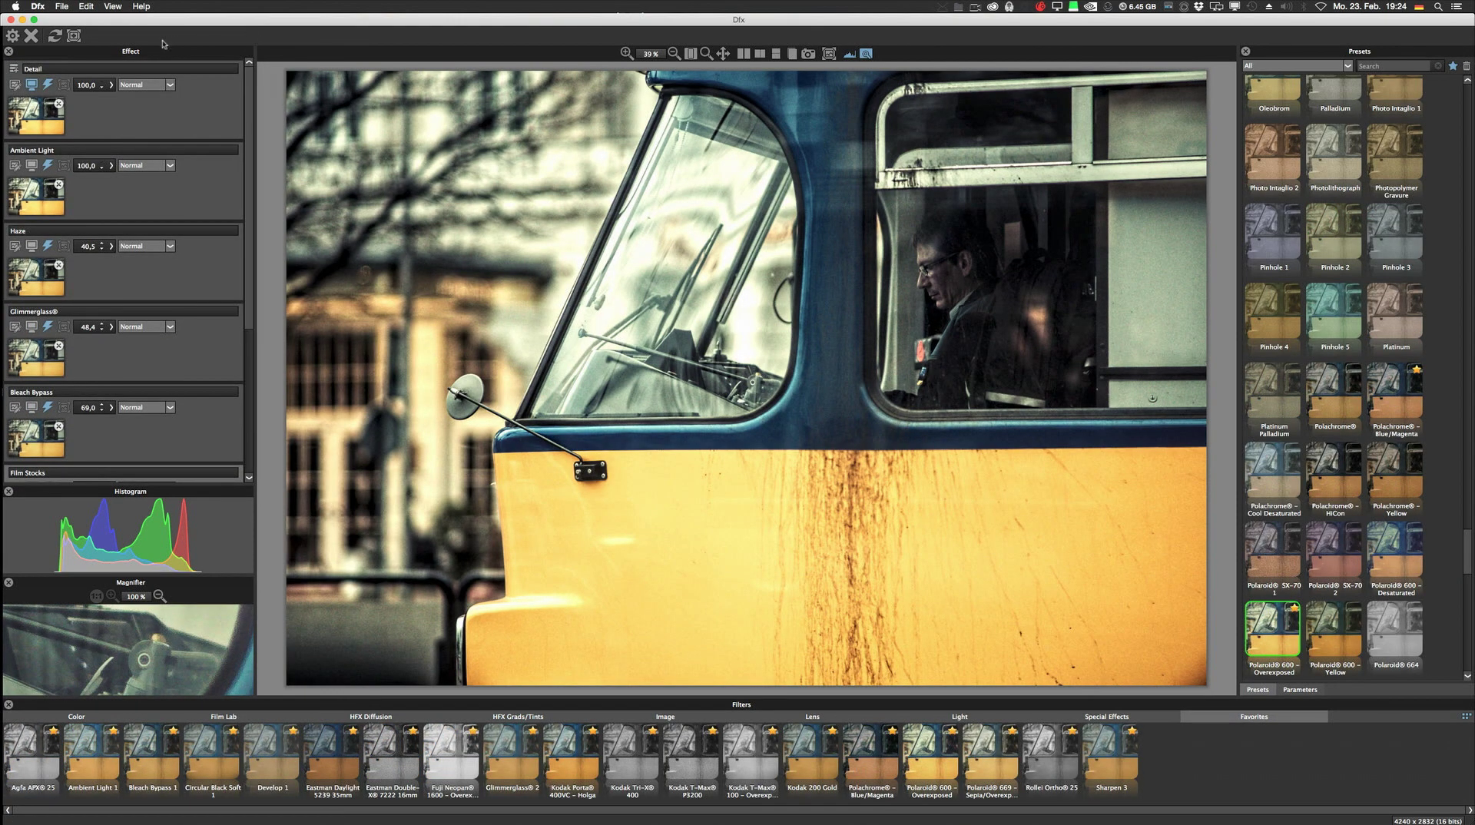
left_click(73, 36)
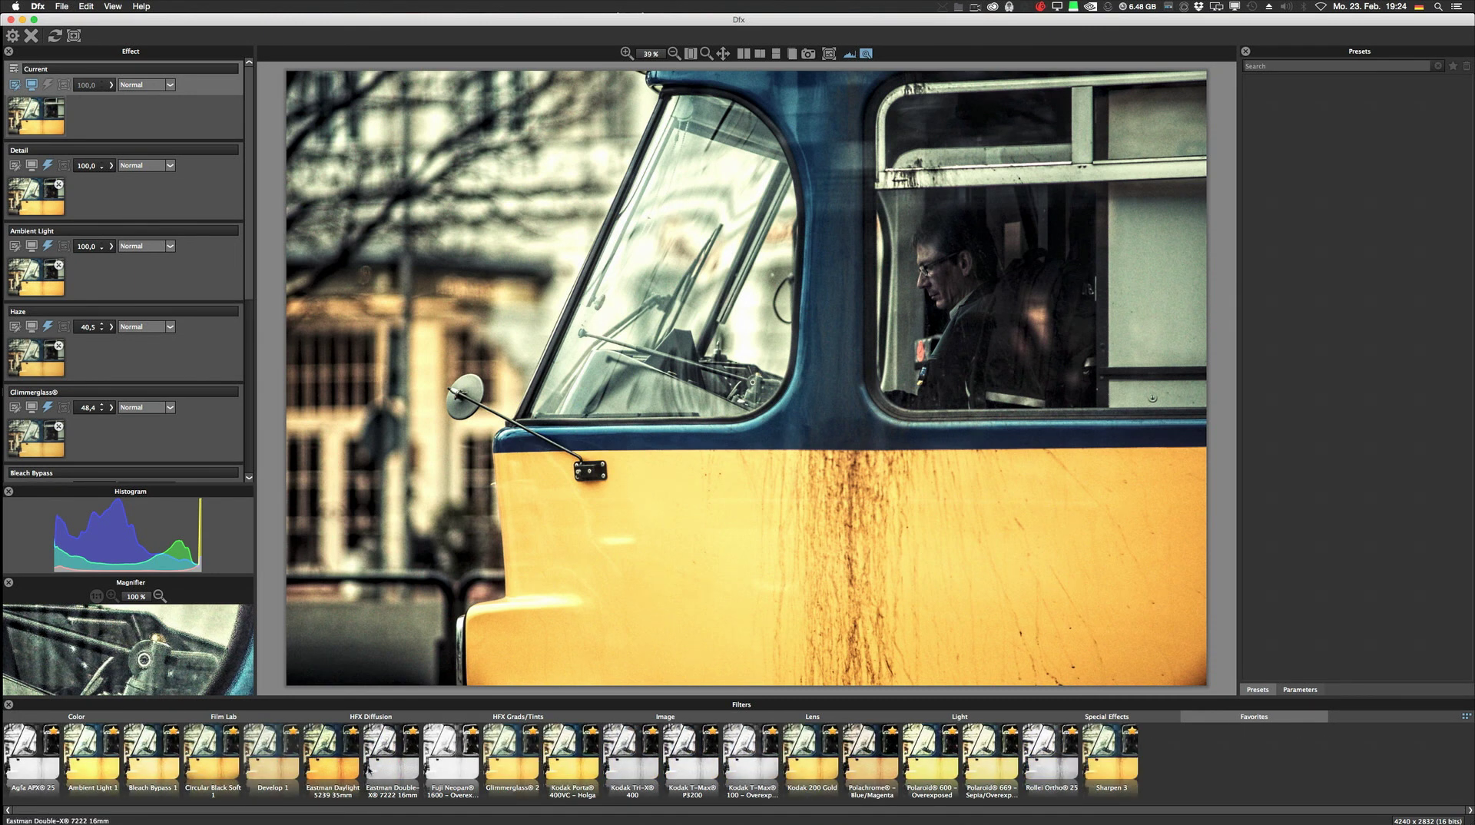
left_click(210, 772)
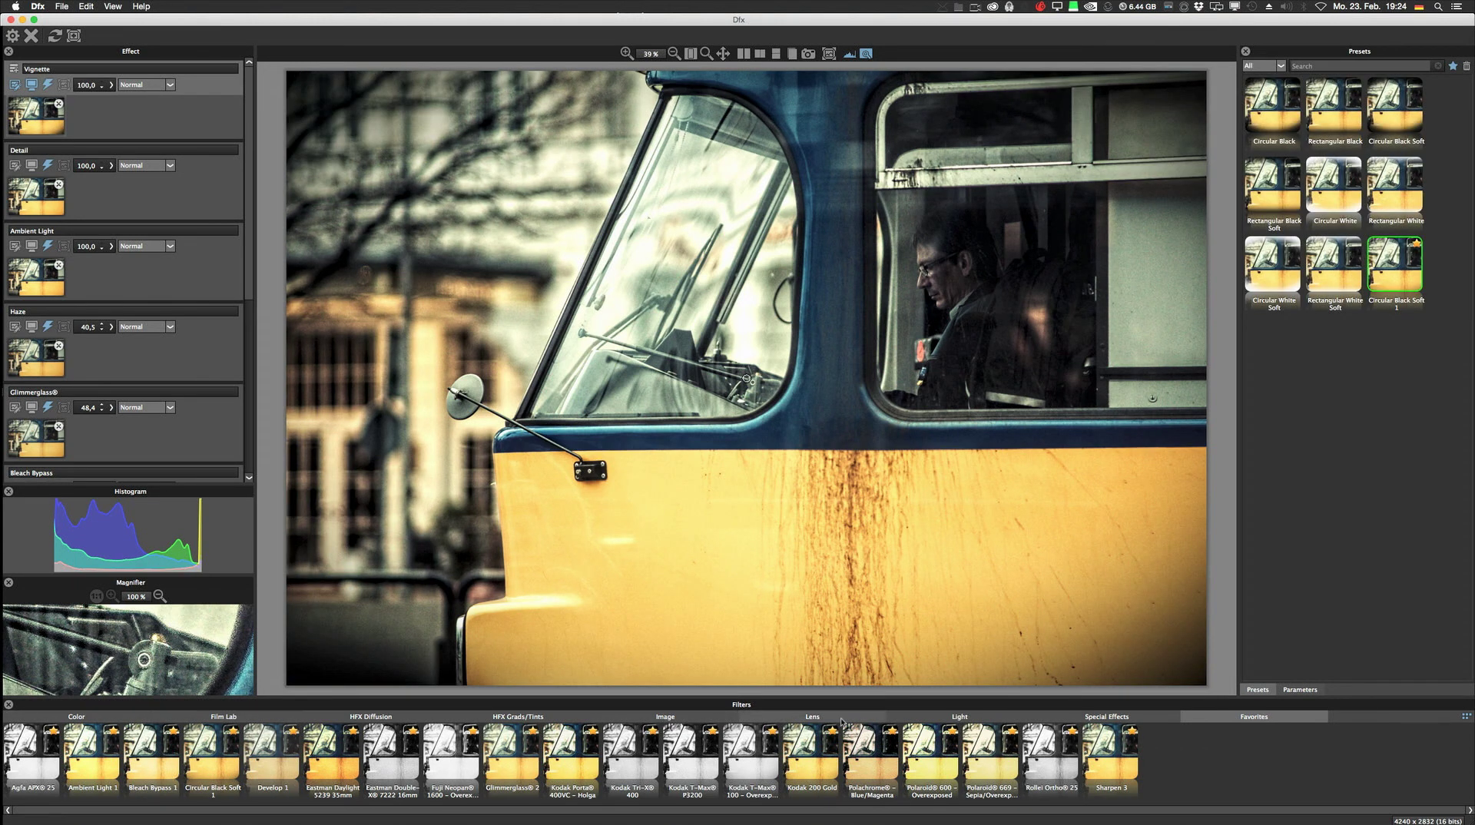
- Show the Vignette filter's parameters and lower the Vignette layer's opacity to about 67.5
left_click(811, 716)
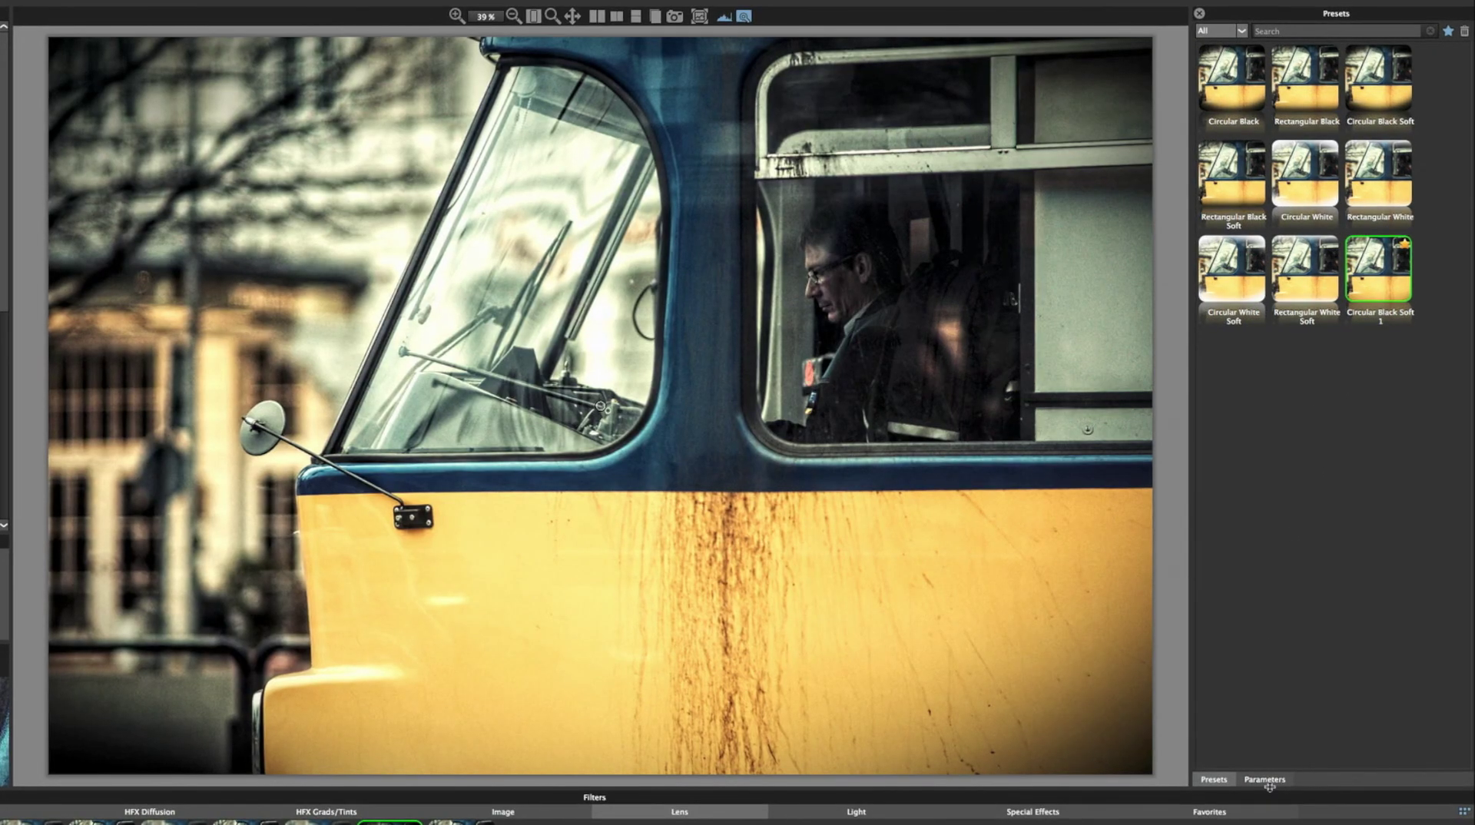
left_click(1265, 780)
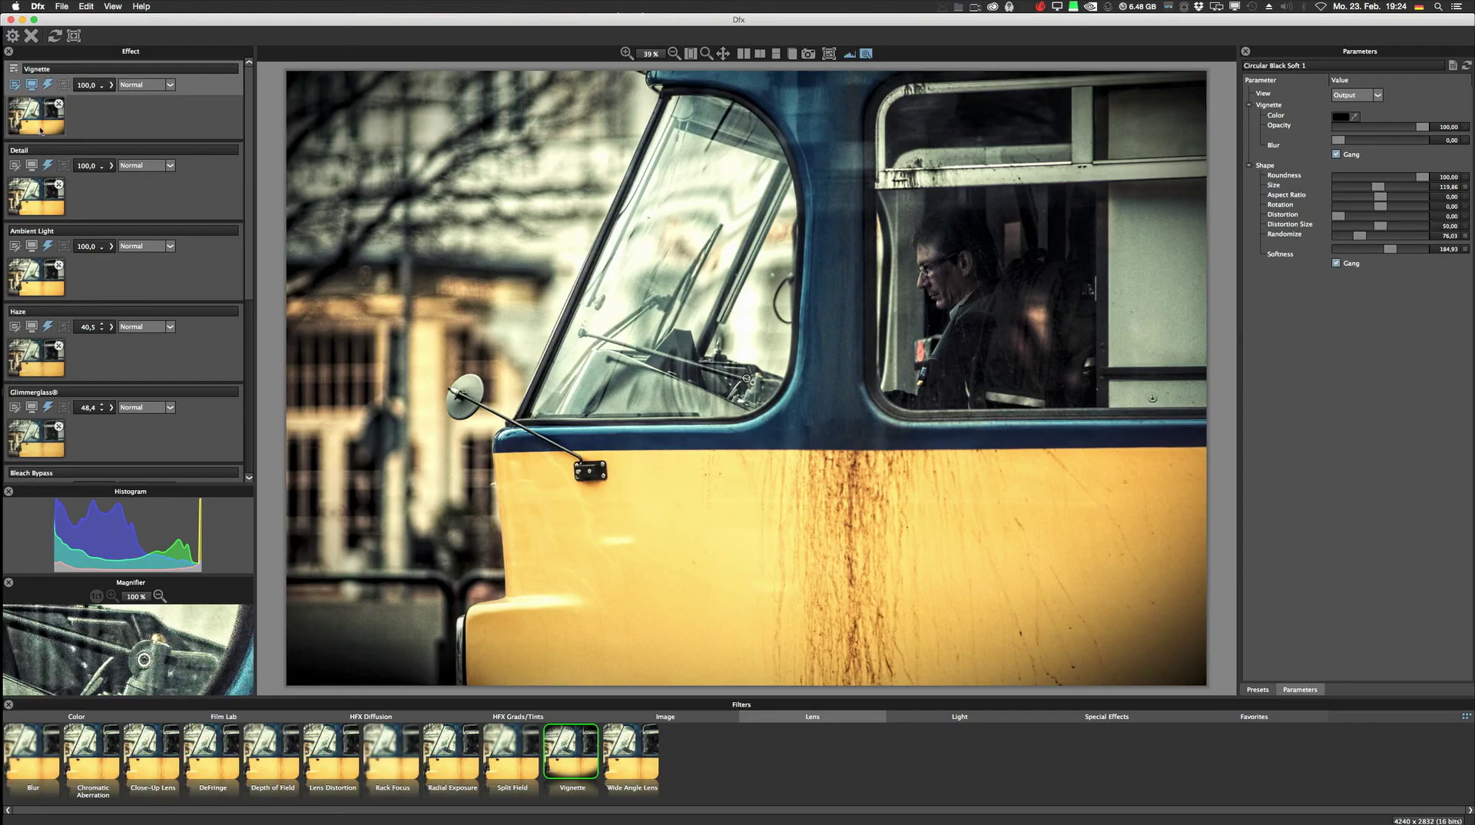
left_click(112, 87)
left_click_drag(113, 99, 103, 98)
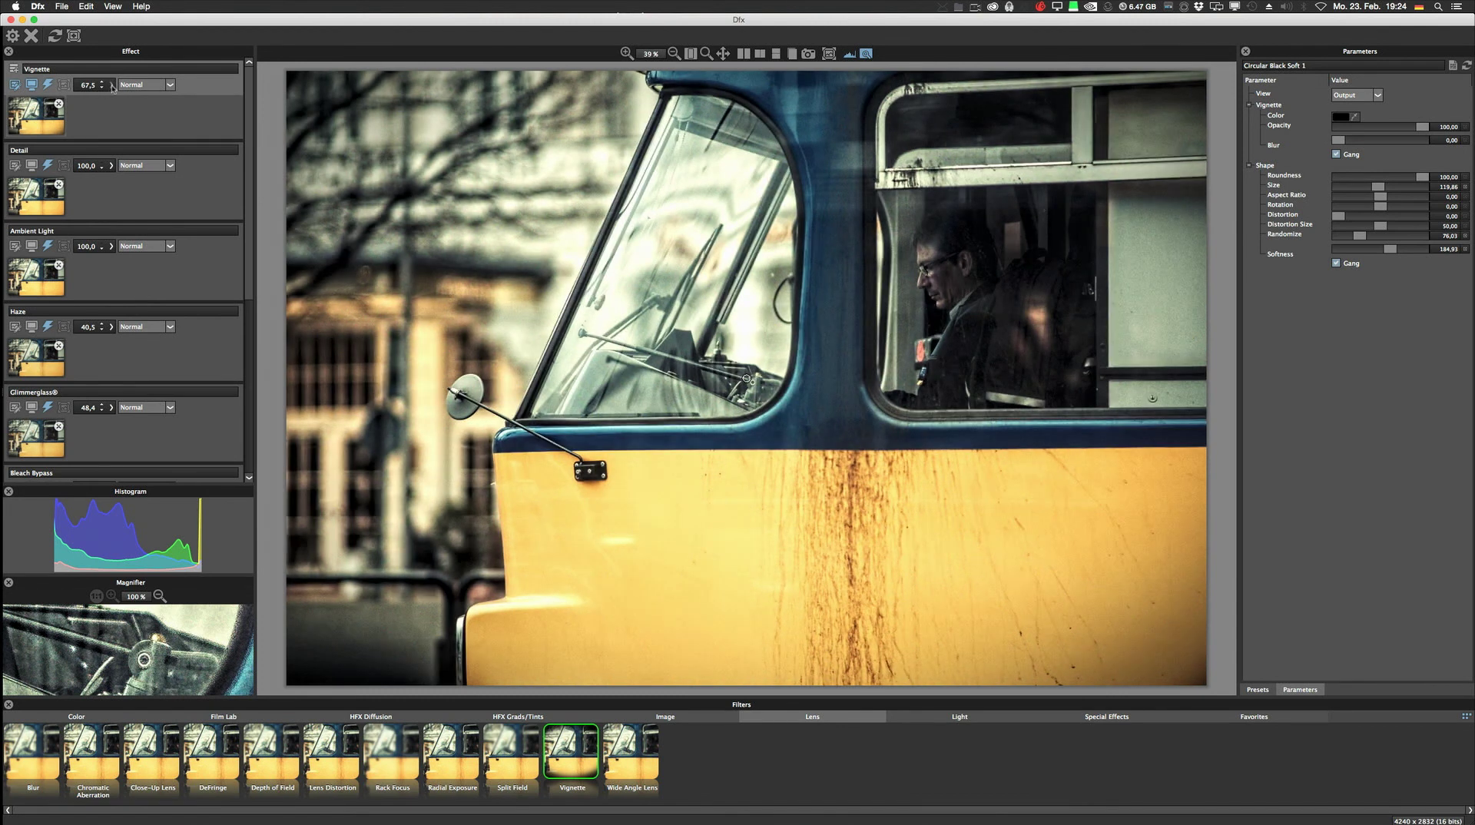
left_click(113, 87)
left_click_drag(97, 99, 249, 149)
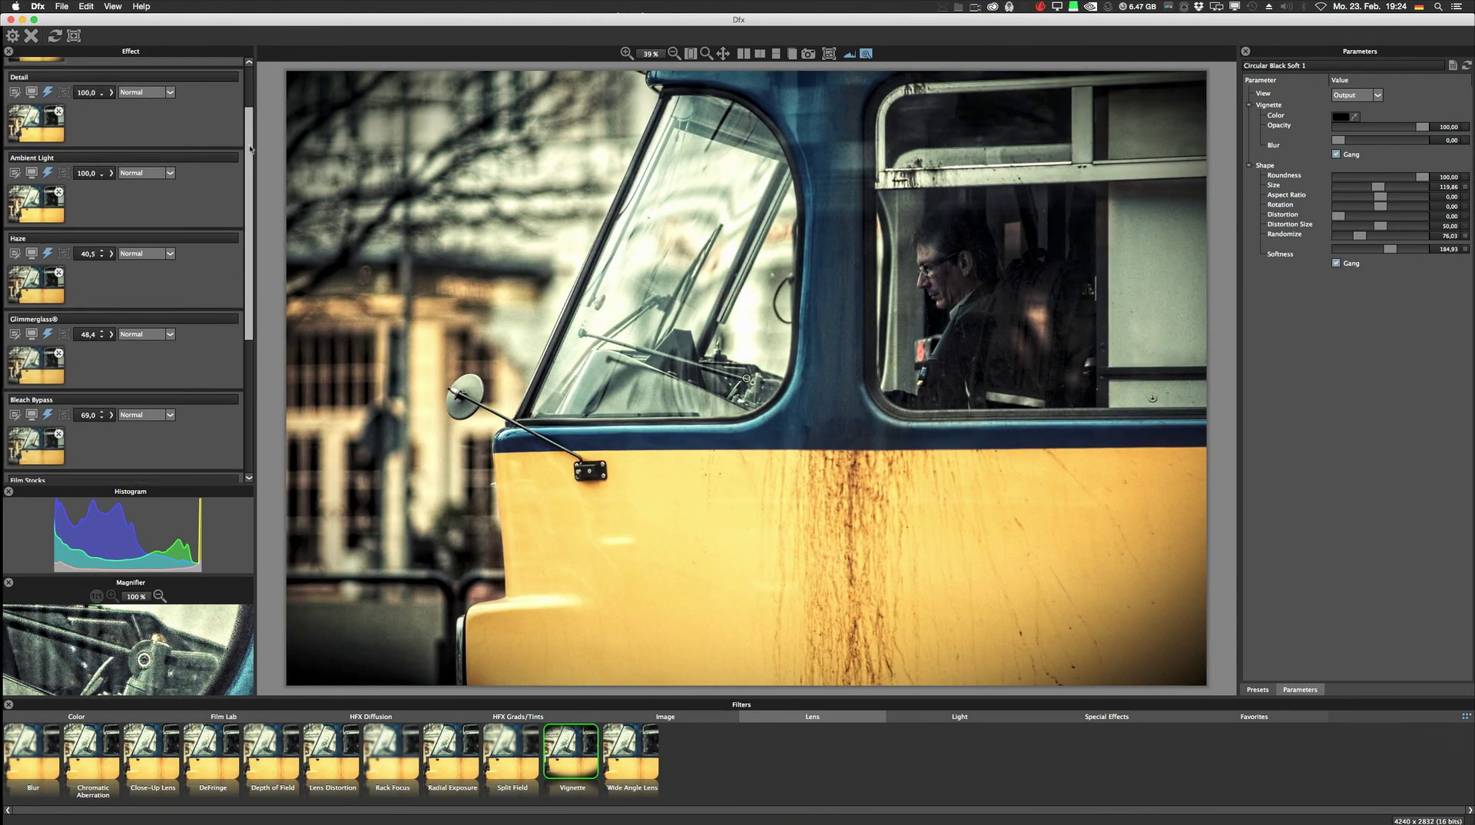
- Set the layer opacities to 67.5 for Glimmerglass, 36.5 for Bleach Bypass and 69 for Film Stocks
scroll(63, 98, "down", 5)
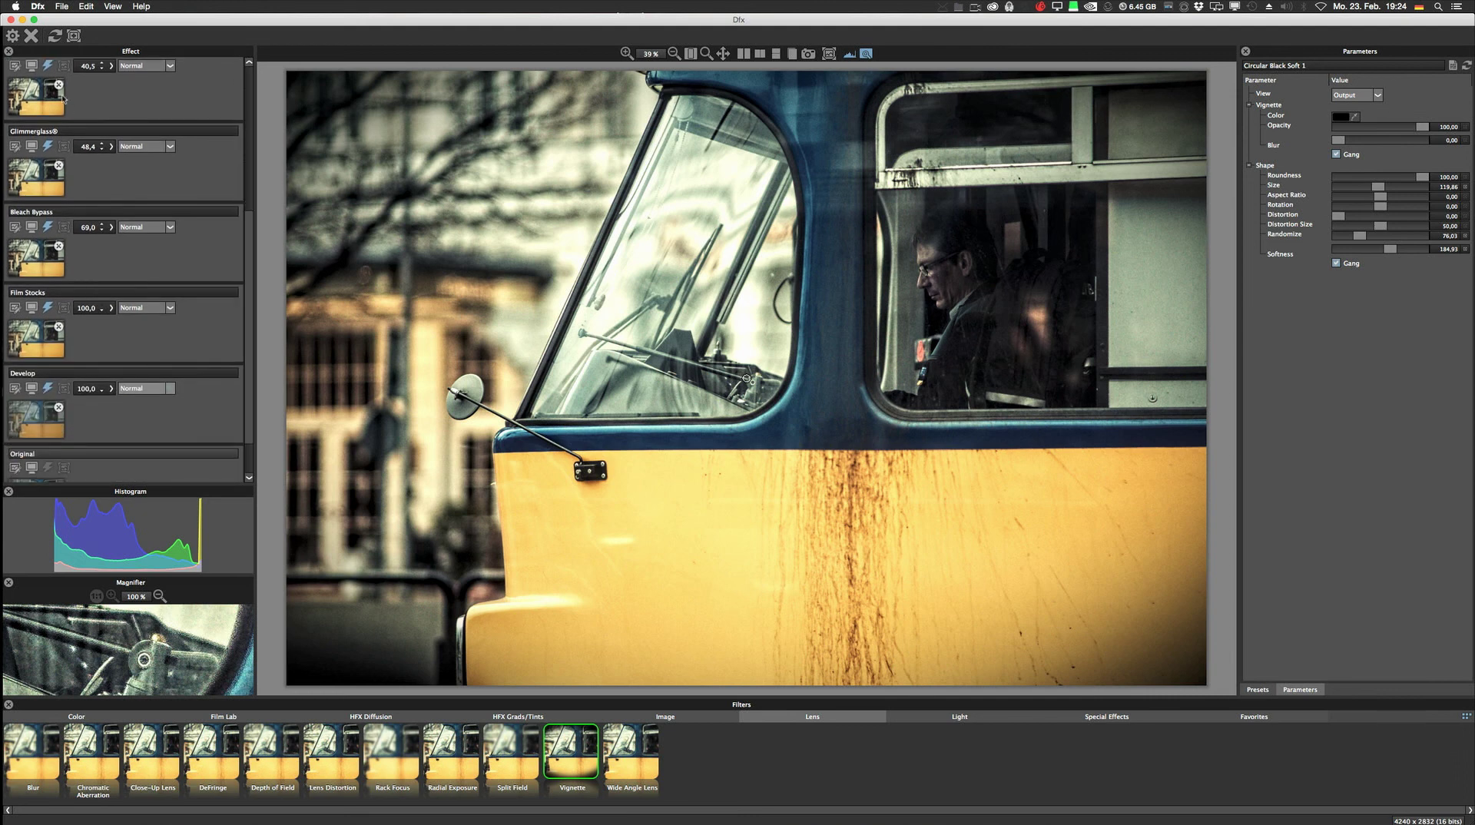
left_click(112, 146)
left_click_drag(91, 158, 107, 159)
left_click(111, 226)
left_click(86, 239)
left_click(112, 226)
left_click_drag(87, 239, 81, 240)
- Adjust the Develop layer while viewing the Vignette layer's output, setting Contrast to about 38, Vibrance to about 75 and Saturation to about -52
scroll(123, 307, "down", 3)
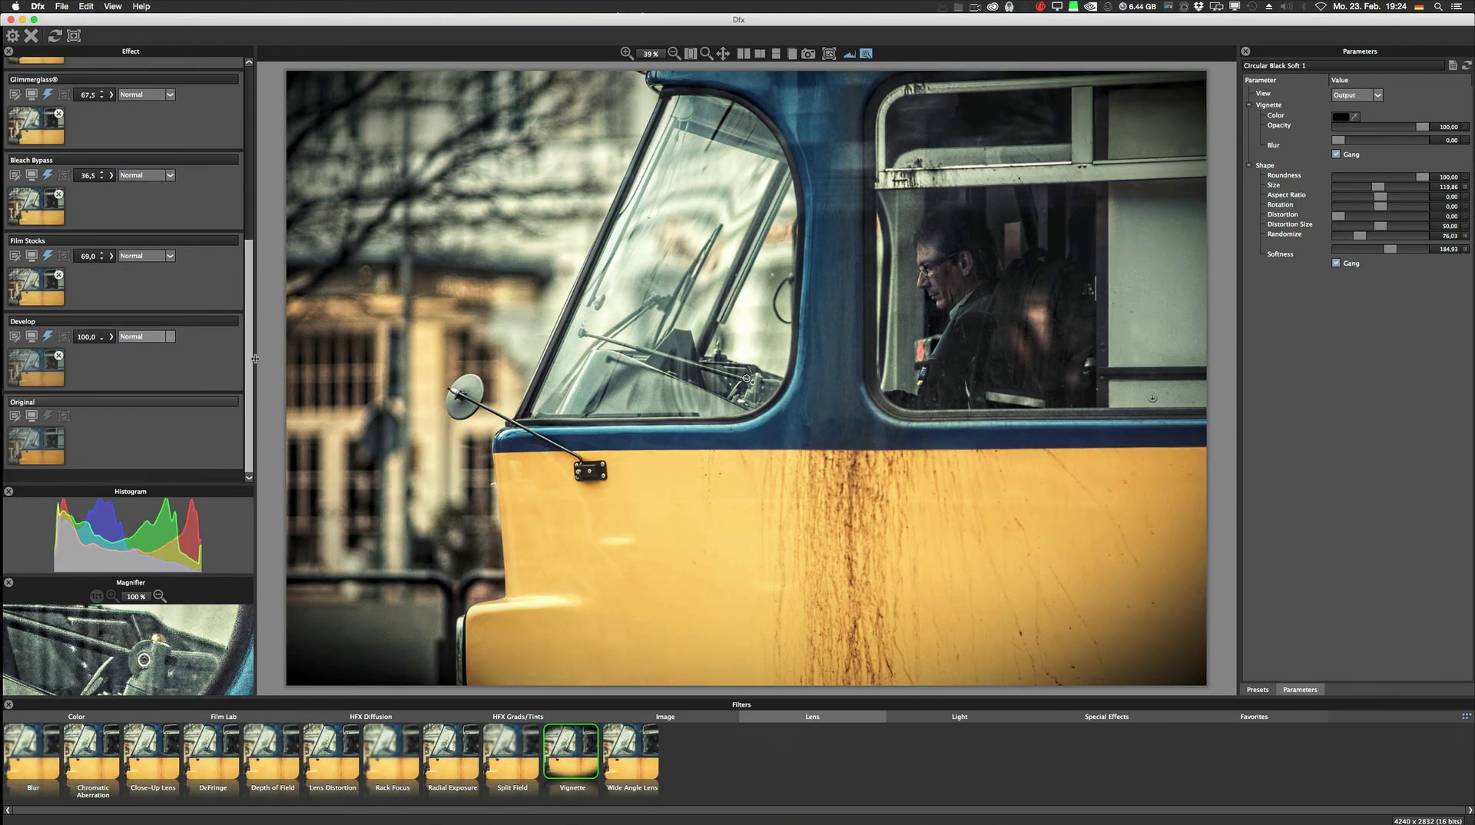
left_click(52, 376)
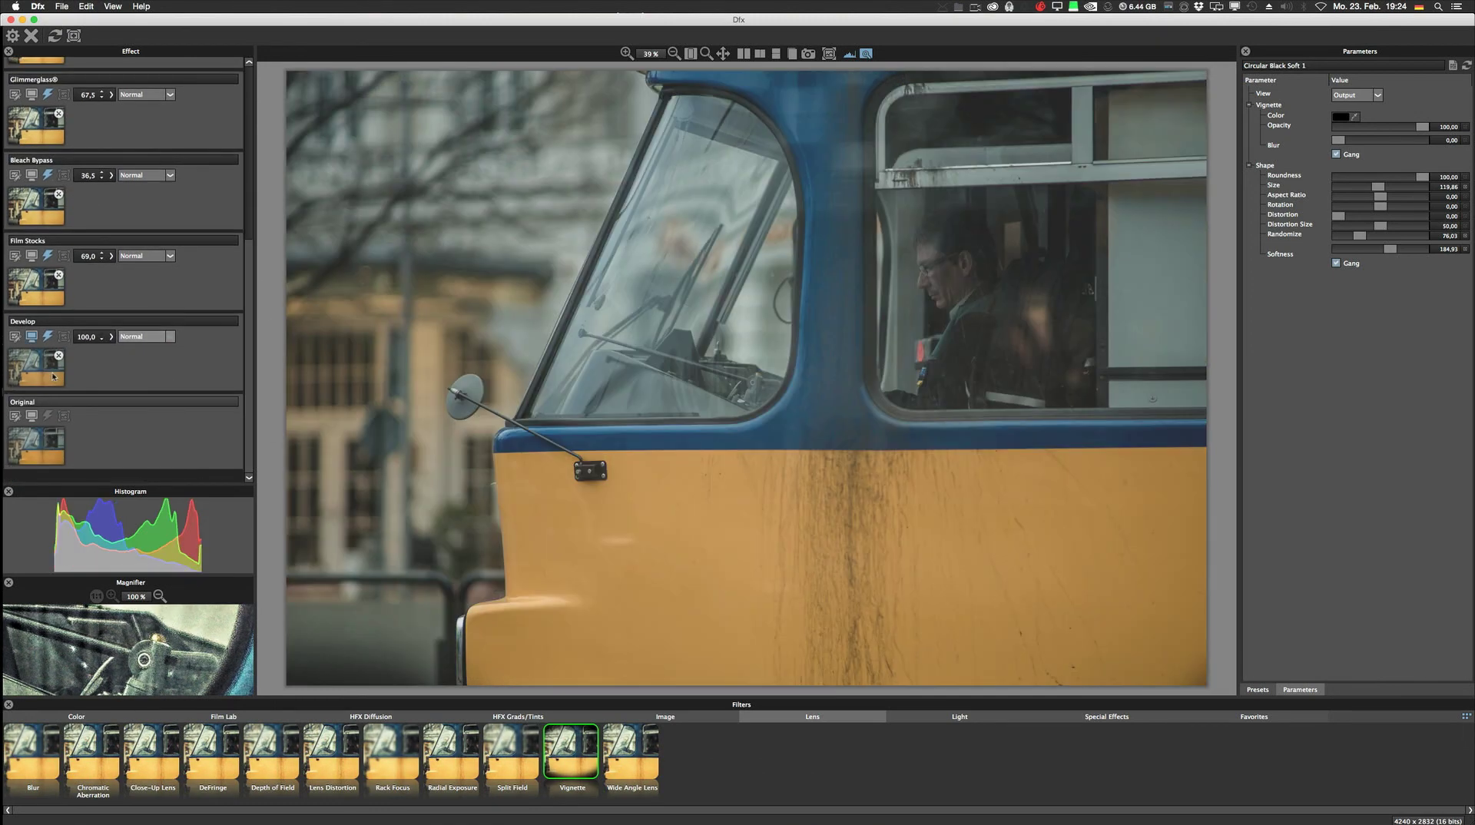
left_click(16, 335)
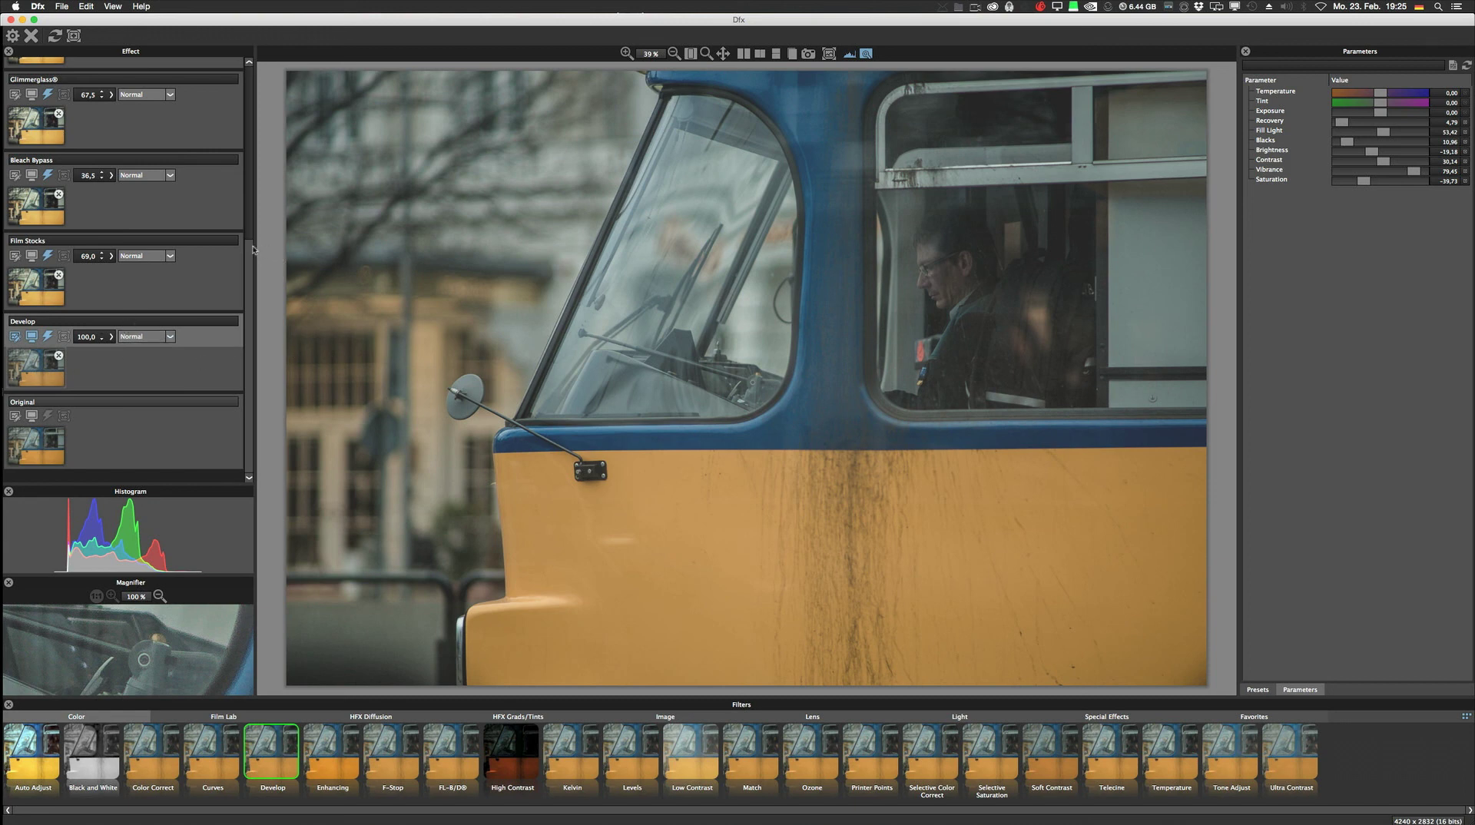
left_click_drag(252, 251, 167, 28)
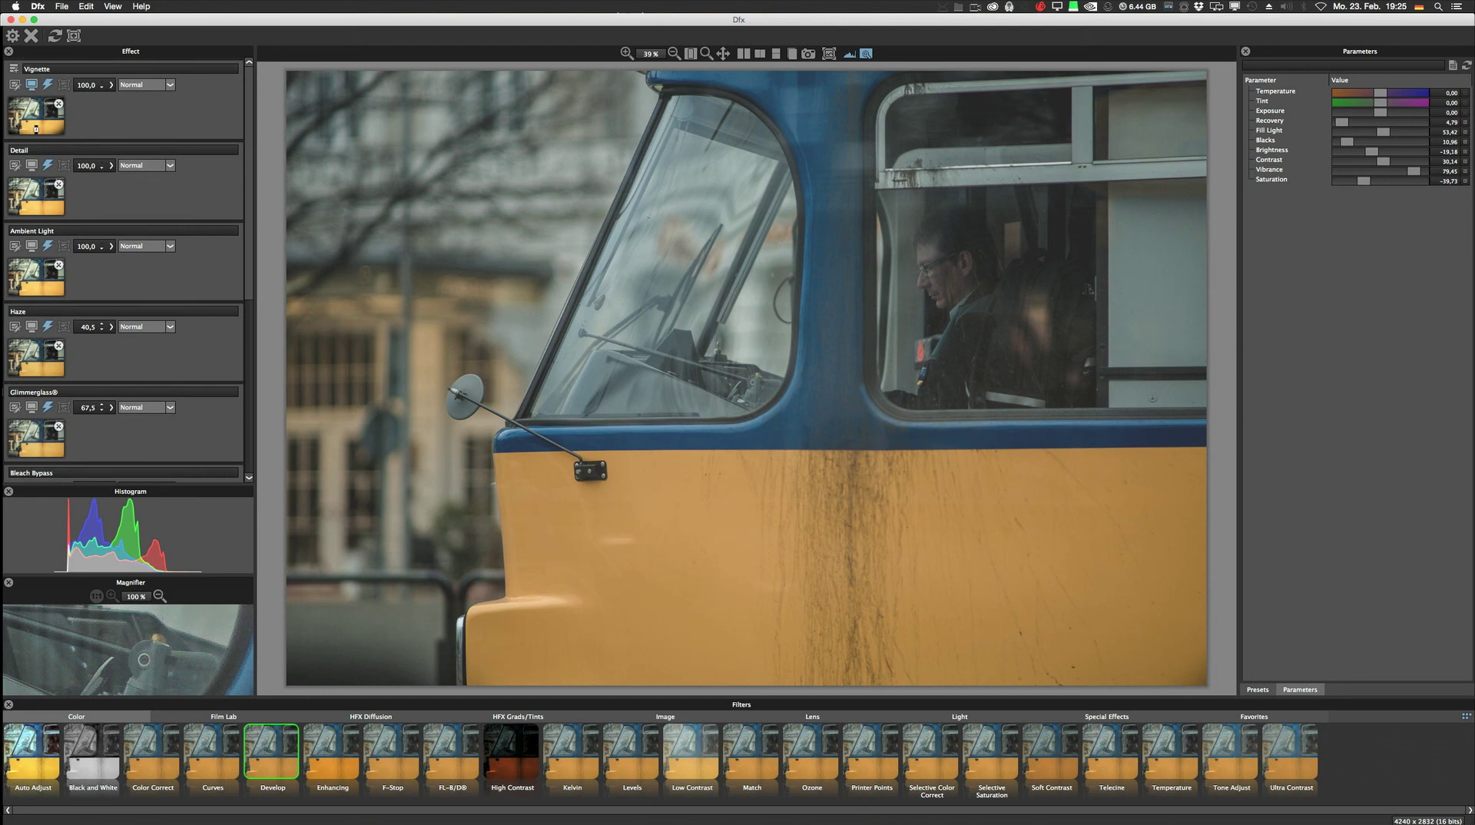
left_click(35, 128)
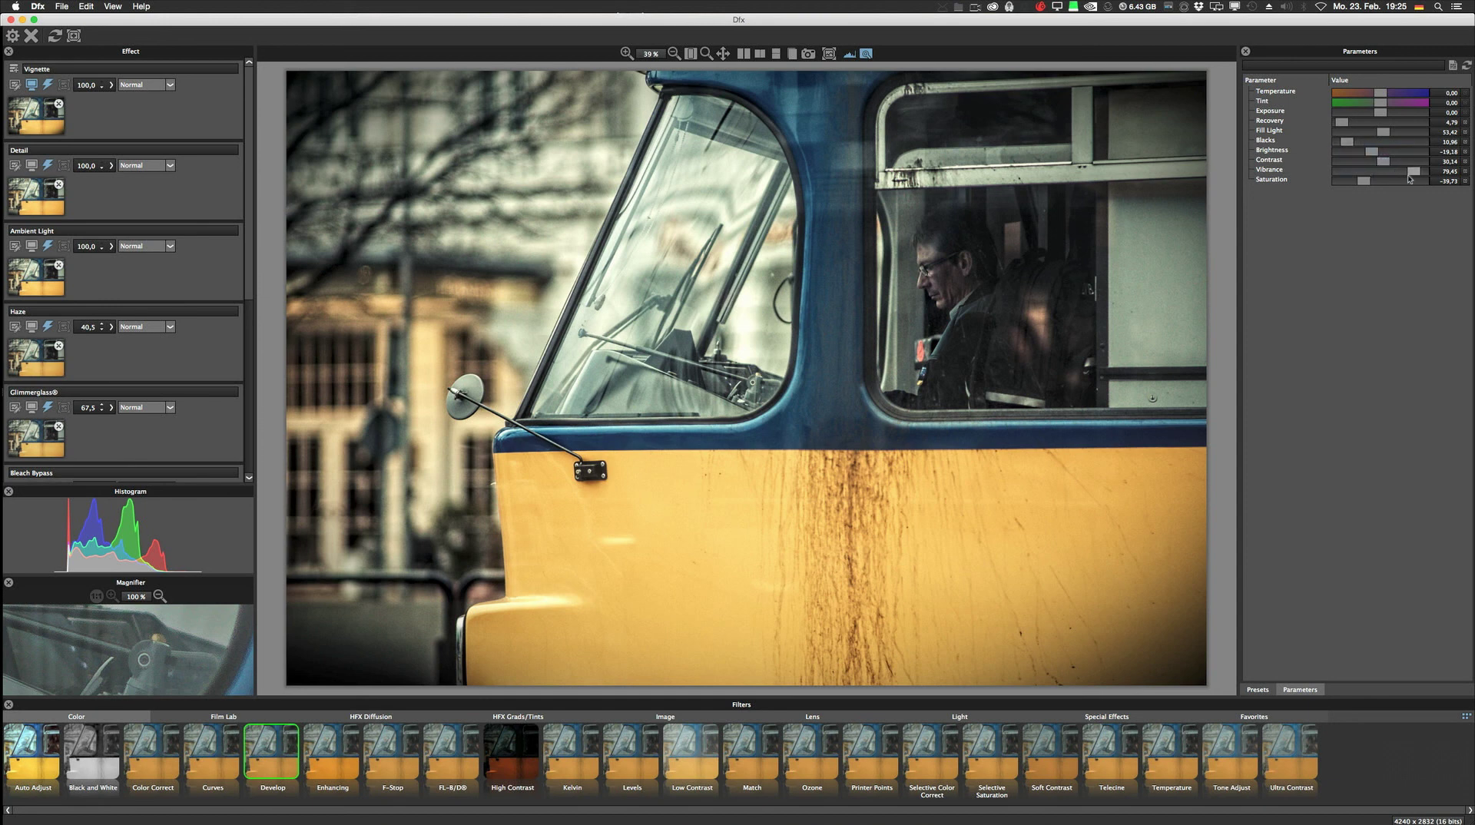
mouse_move(1413, 174)
left_mouse_down()
mouse_move(1347, 181)
mouse_move(1398, 162)
left_mouse_up()
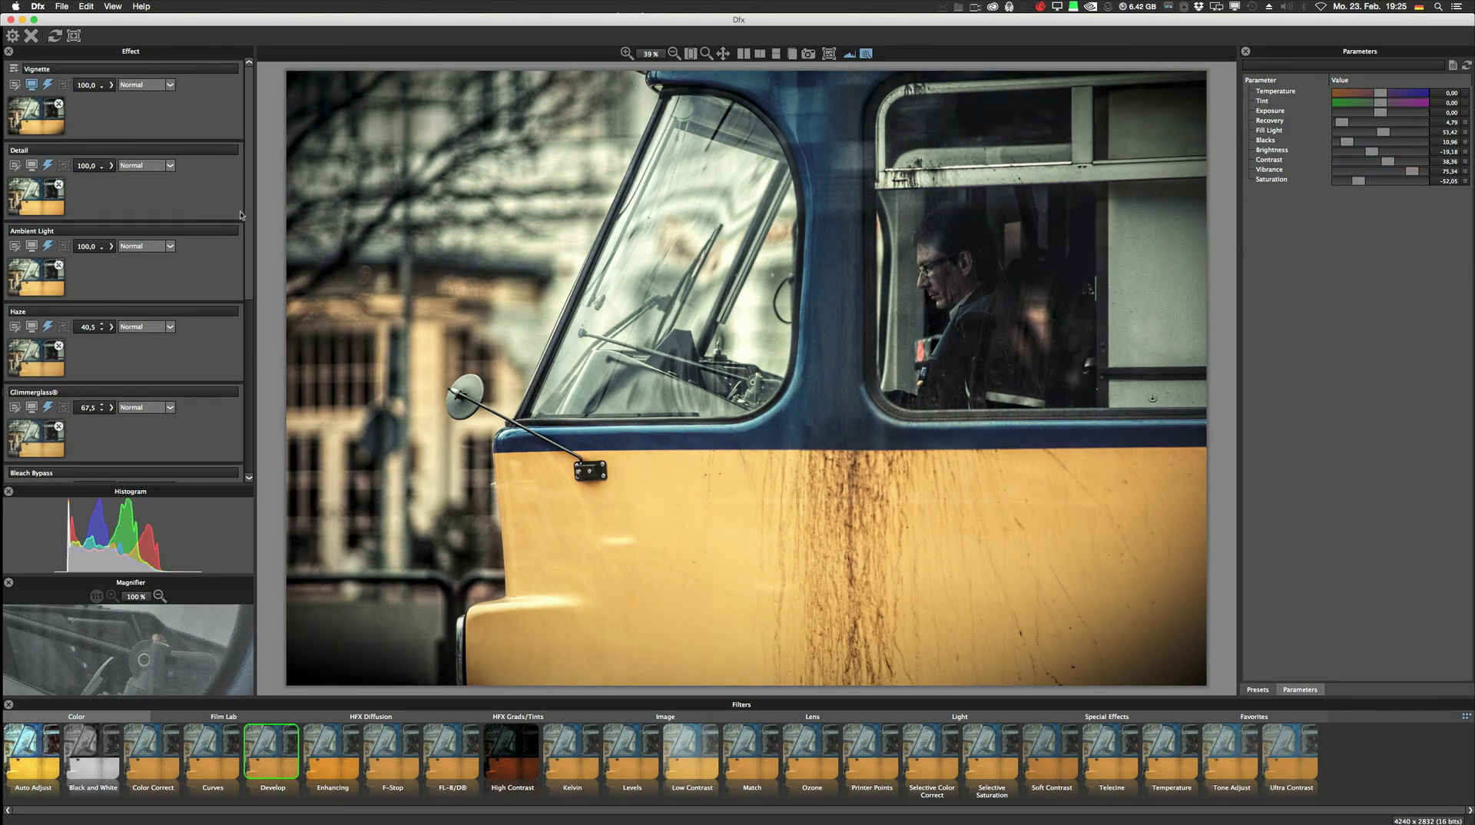
- Add a Curves layer at the top of the stack and lift its RGB shadows with points at 21.8/31.4 and 12.7/24.3
scroll(192, 115, "up", 3)
left_click(15, 69)
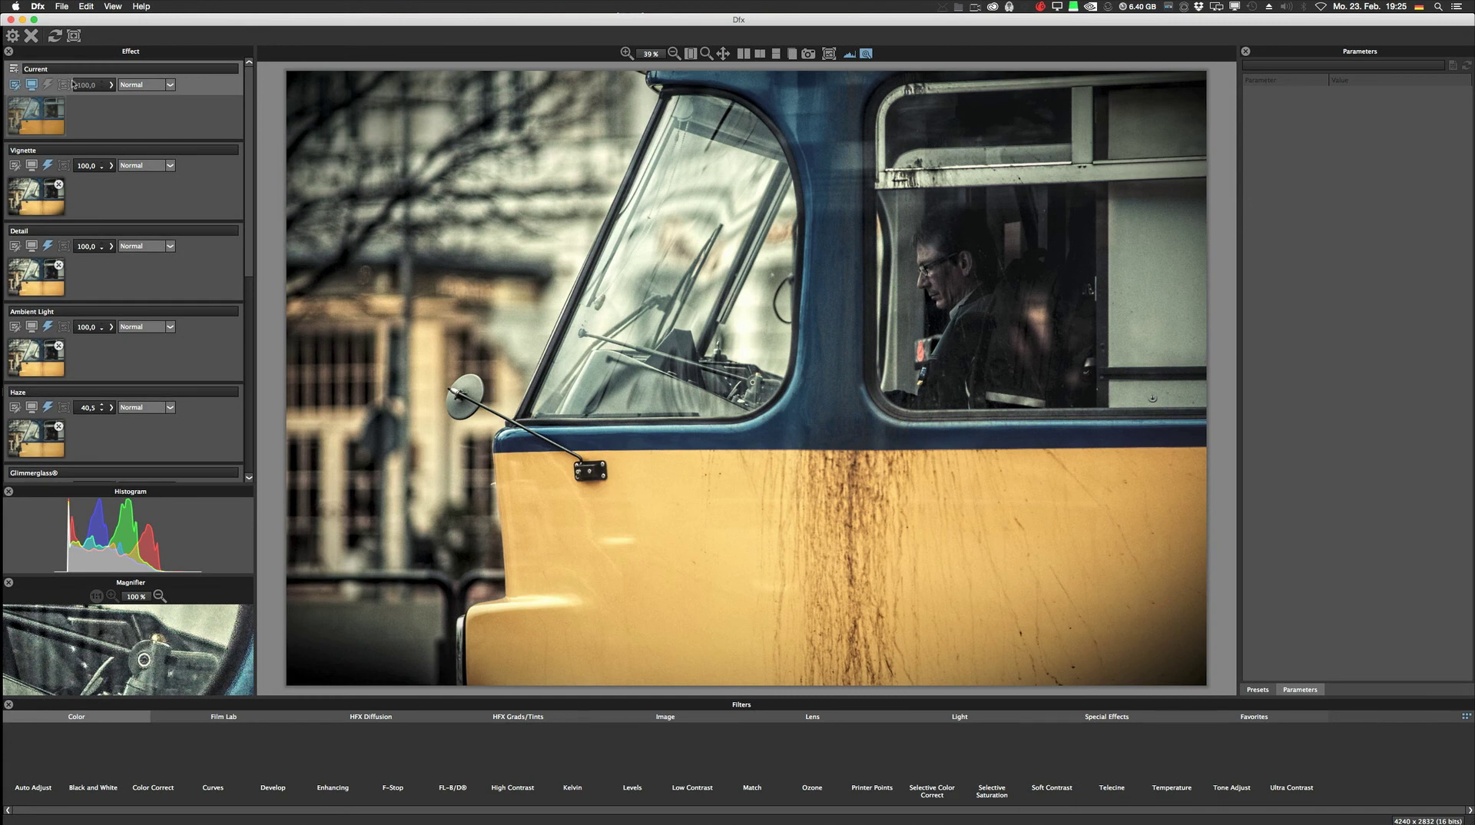
left_click(162, 719)
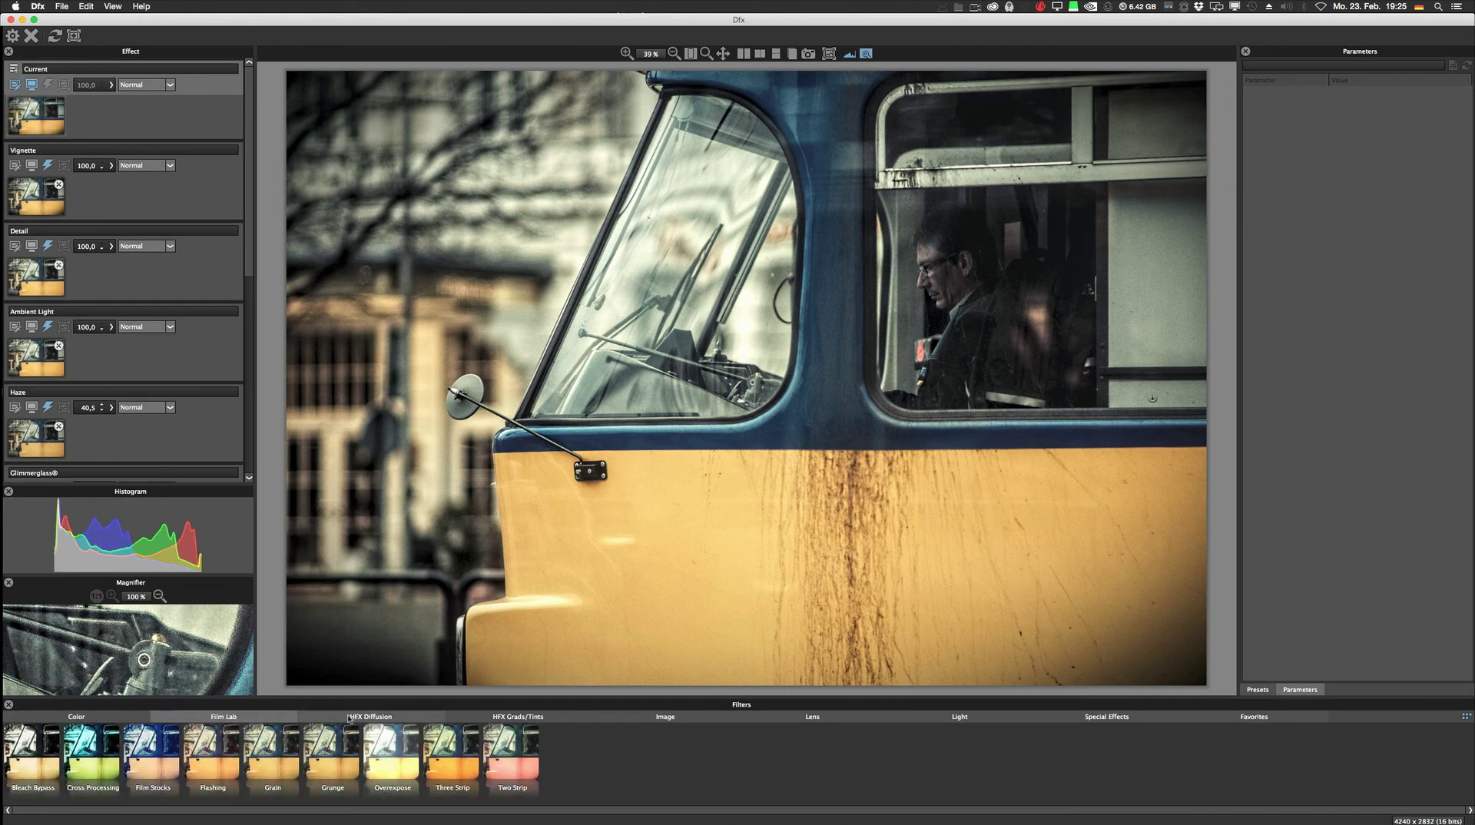
left_click(119, 722)
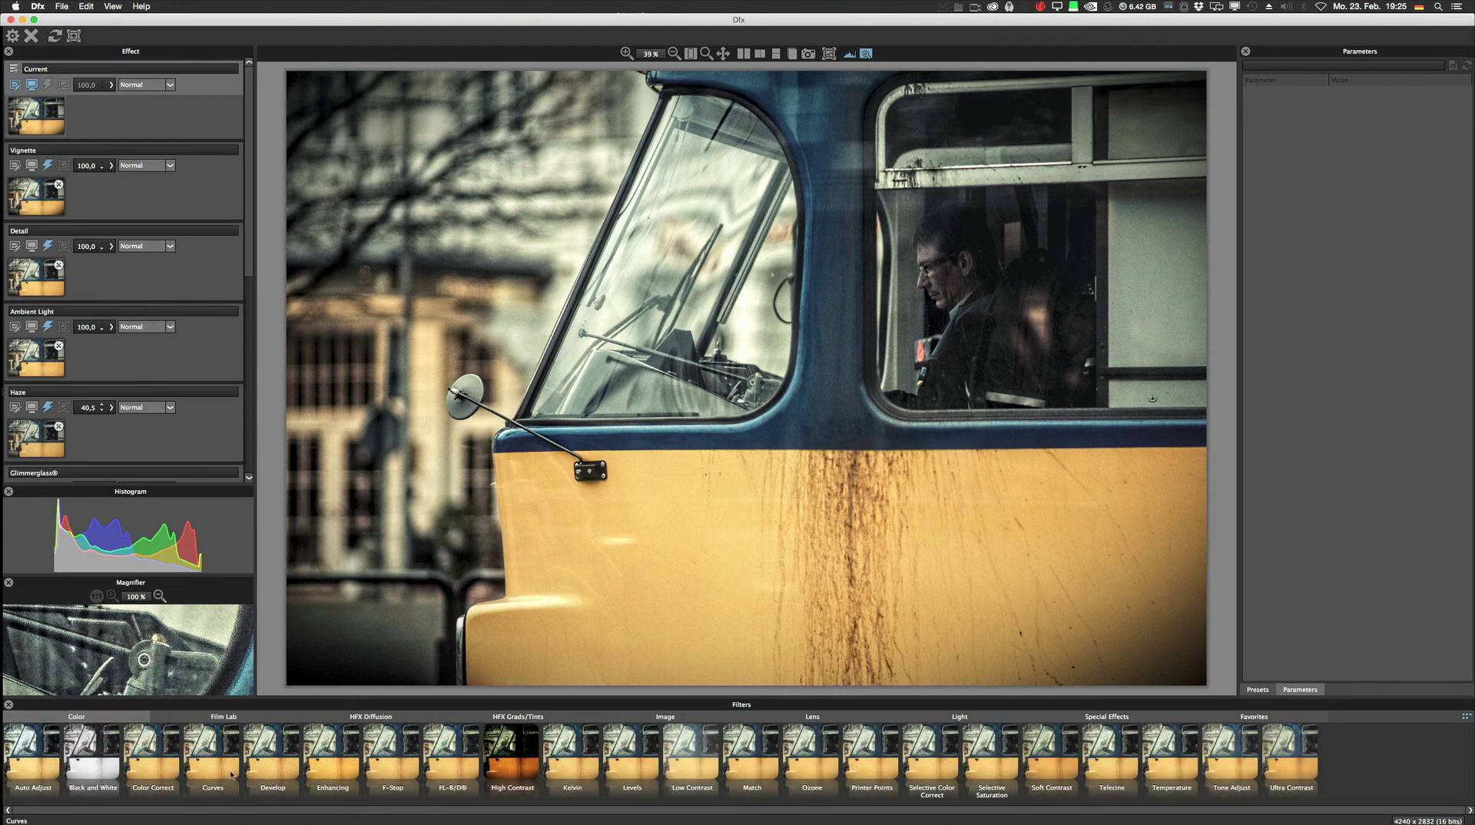
left_click(211, 757)
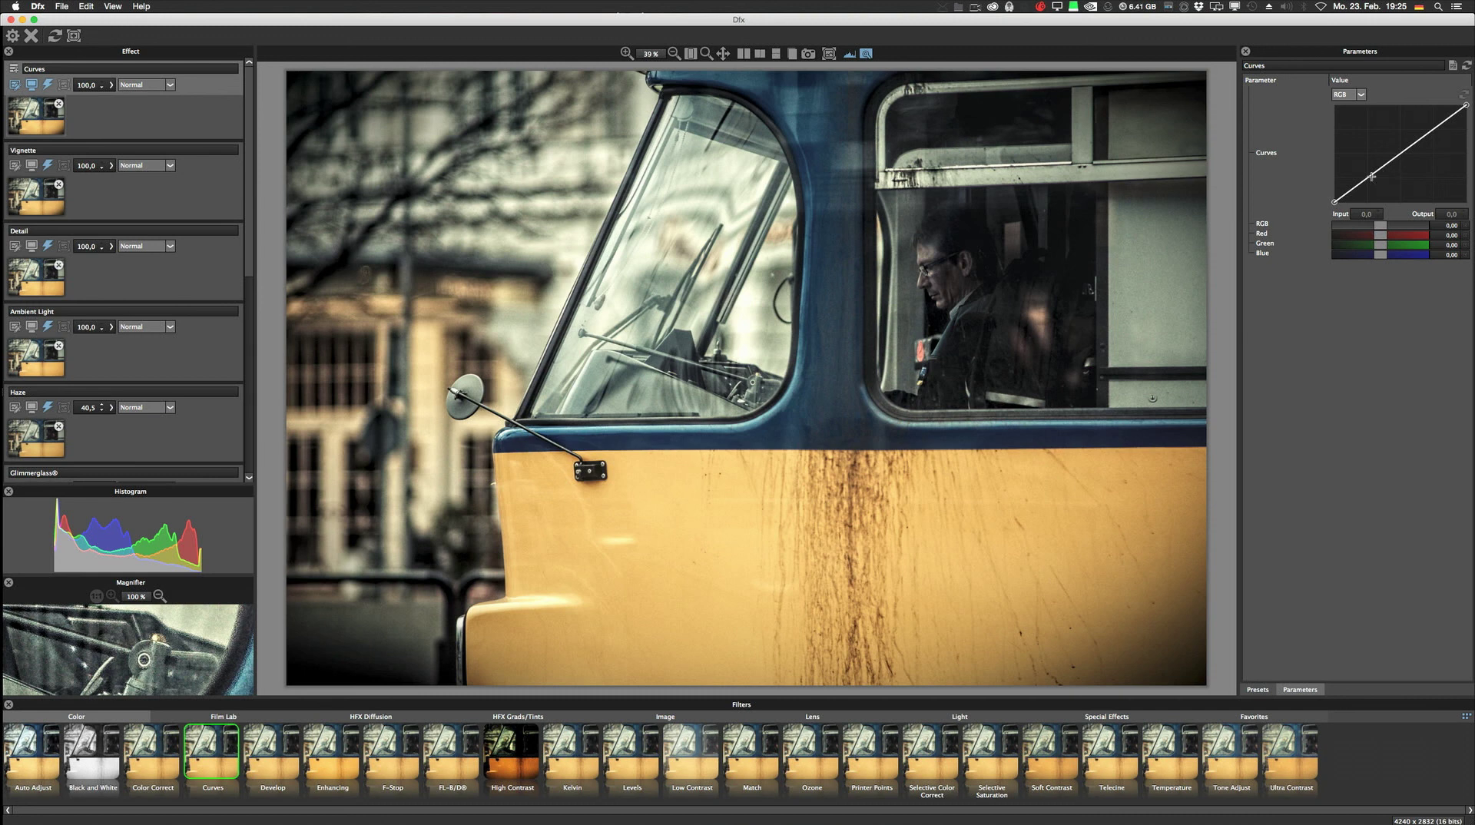
left_click_drag(1370, 176, 1363, 172)
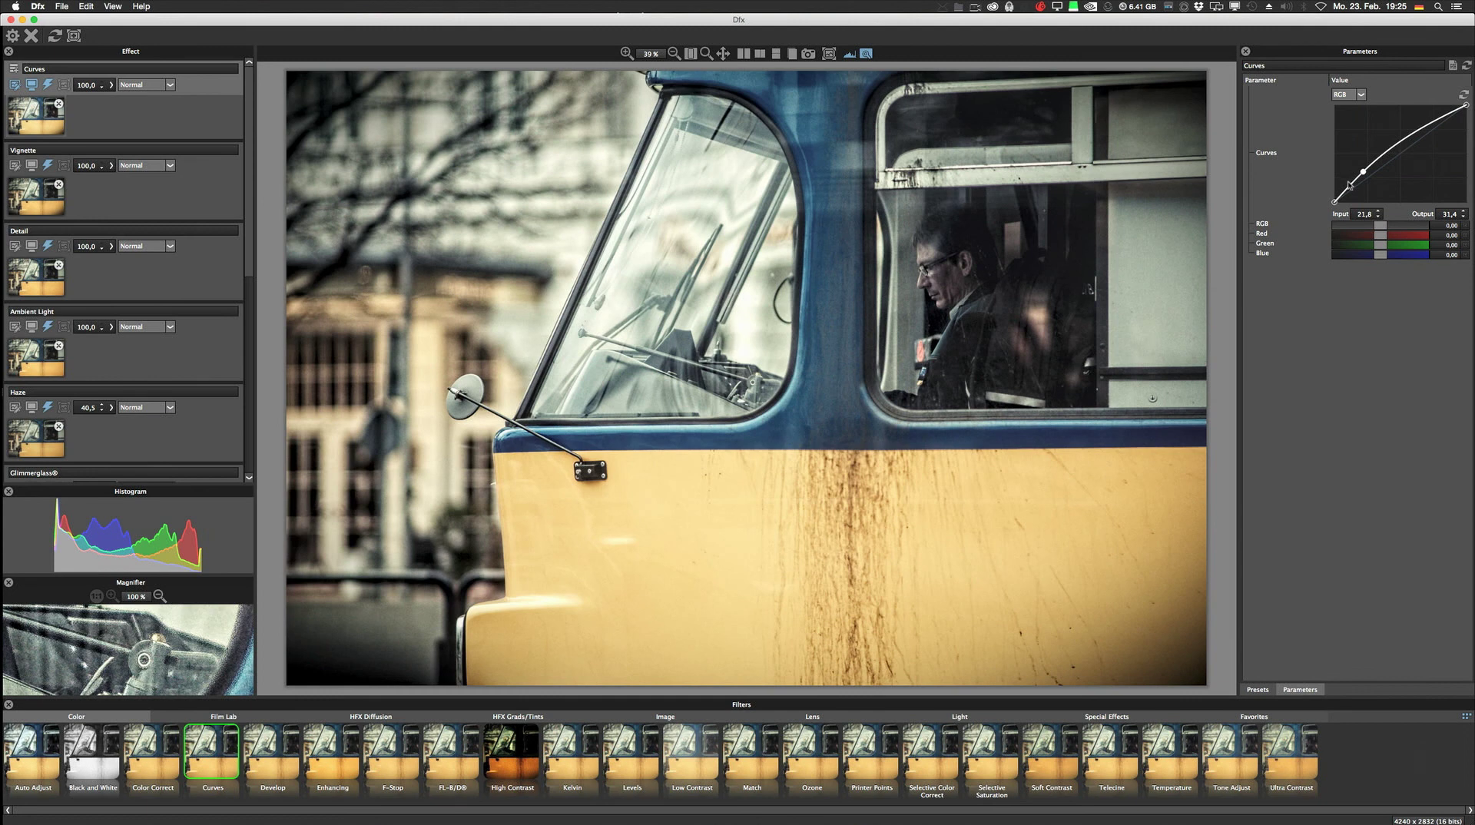
left_click_drag(1349, 186, 1351, 177)
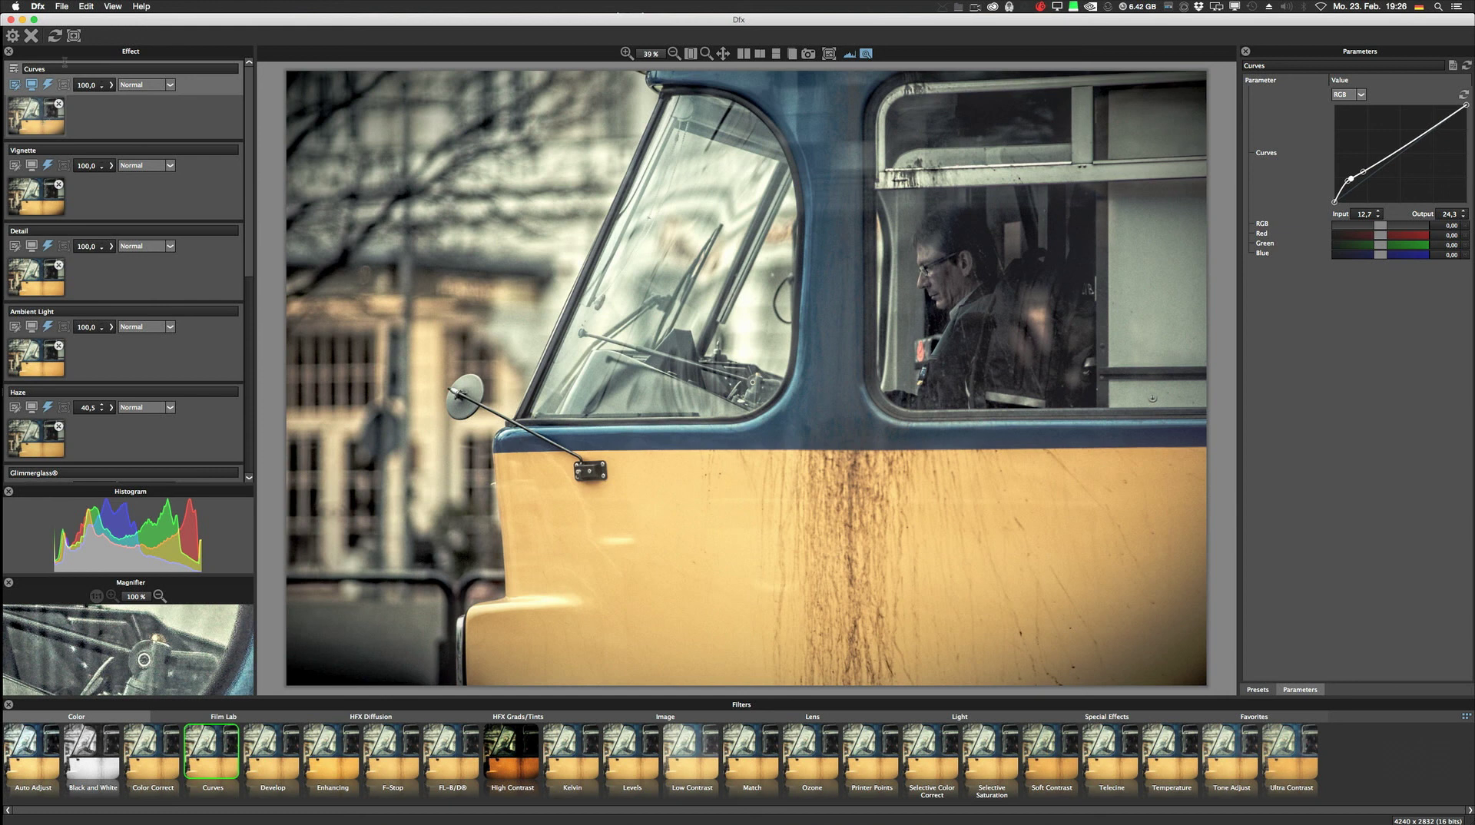
- Add a Paint mask to the Curves layer and brush over the driver with an enlarged brush, softness 88 and opacity 57
left_click(74, 36)
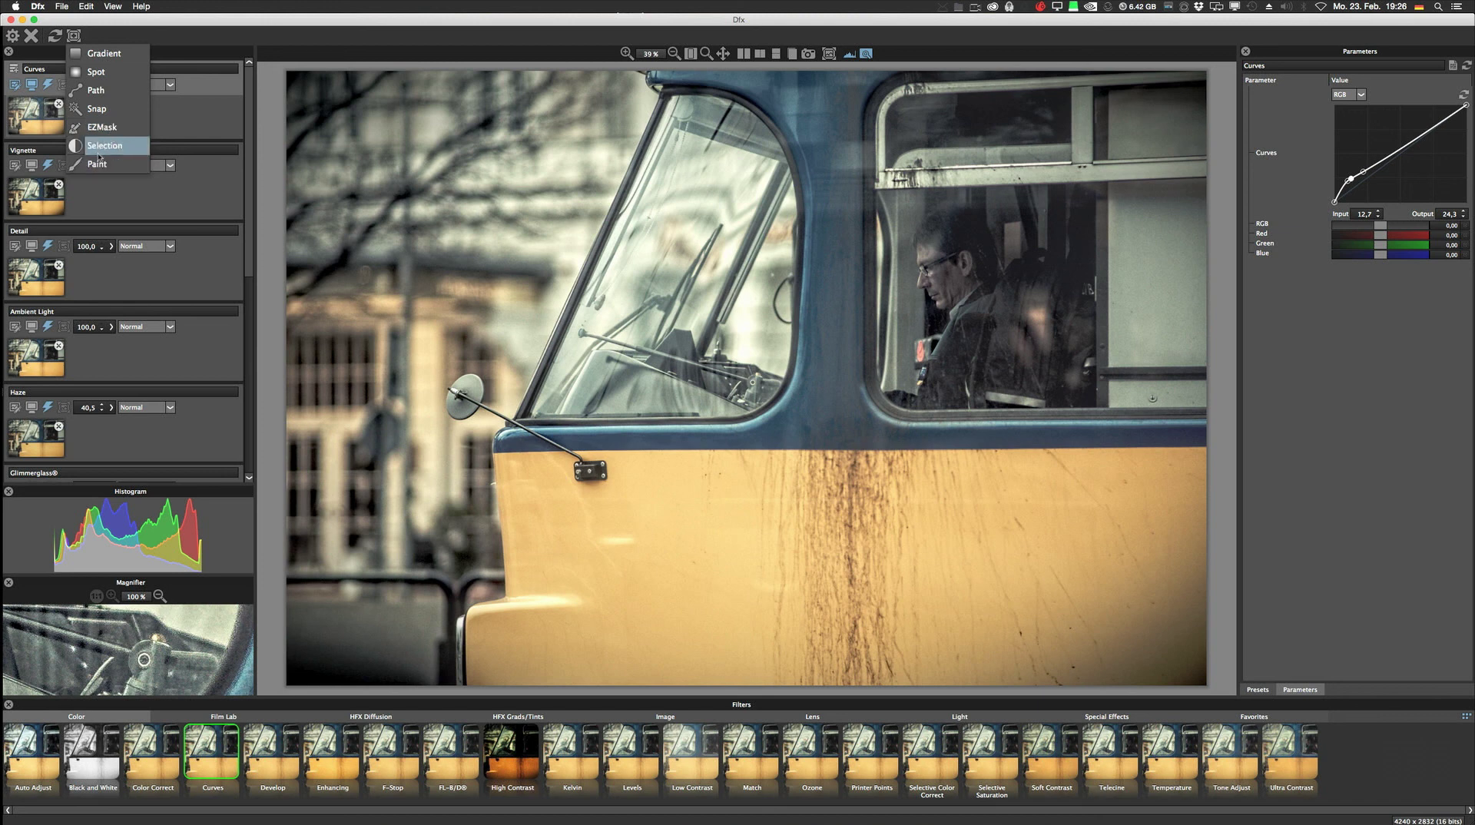
left_click(117, 170)
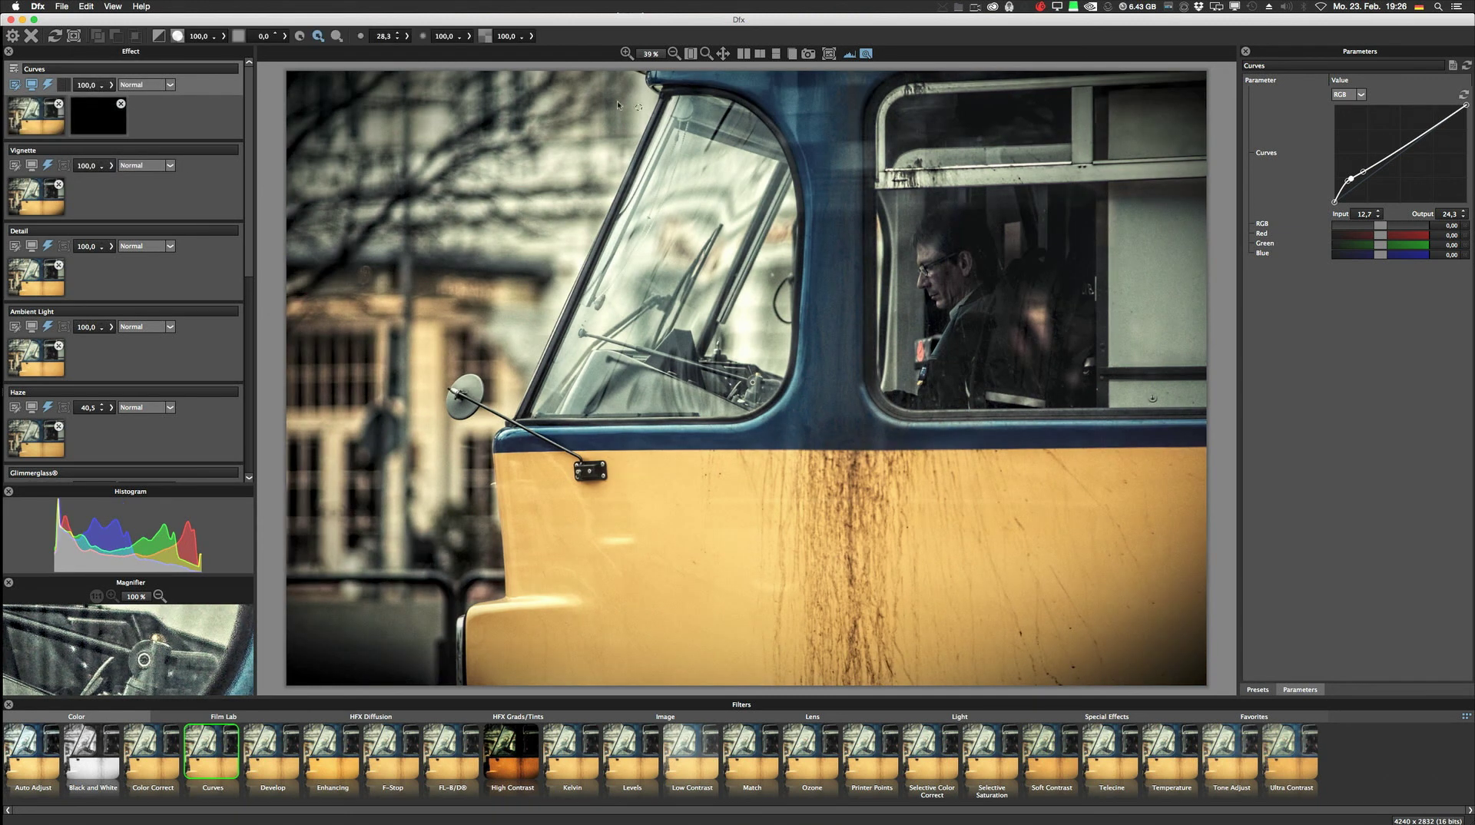
left_click(483, 39)
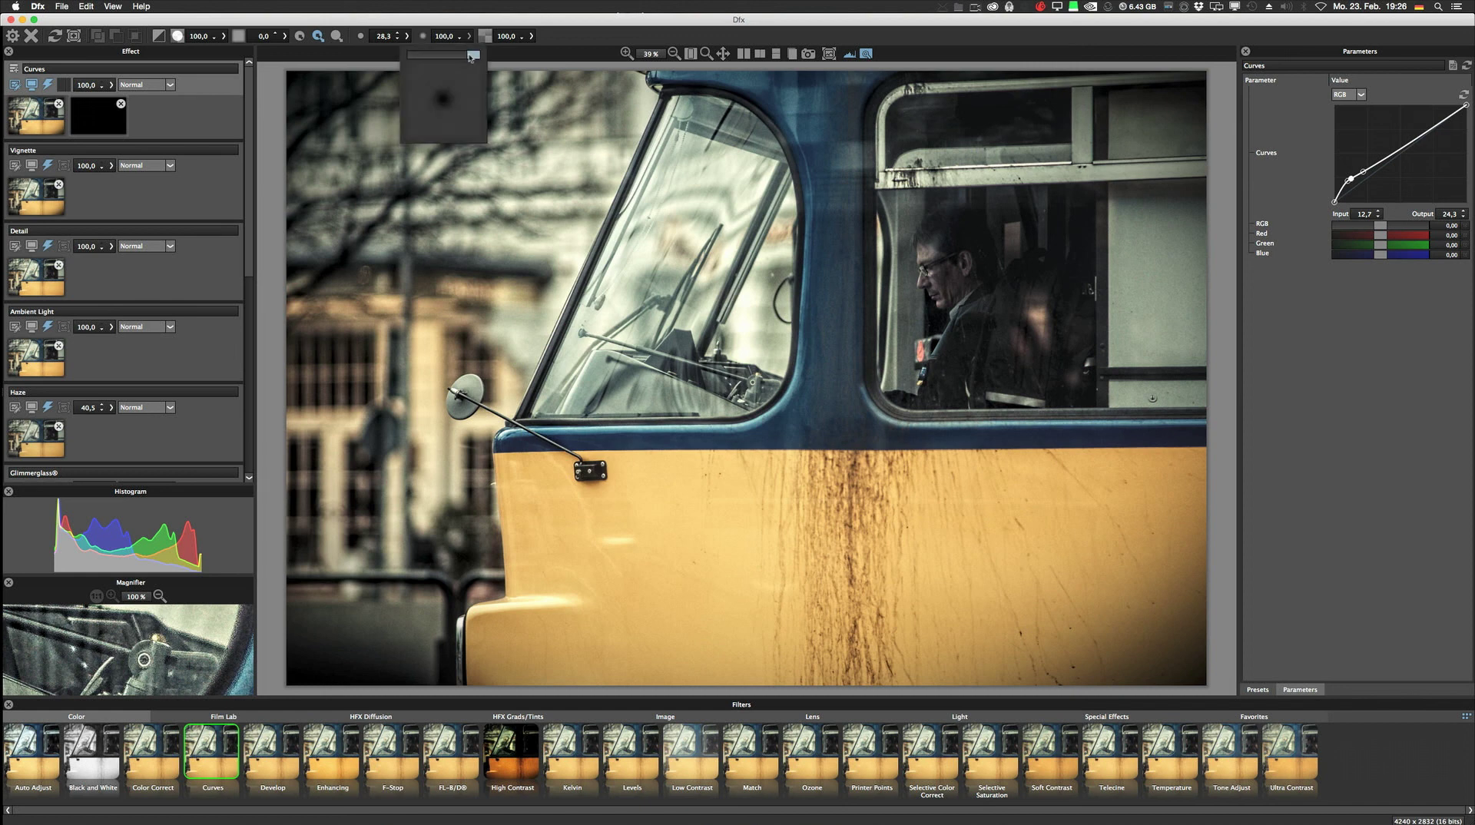
left_click(406, 40)
left_click_drag(353, 58, 359, 57)
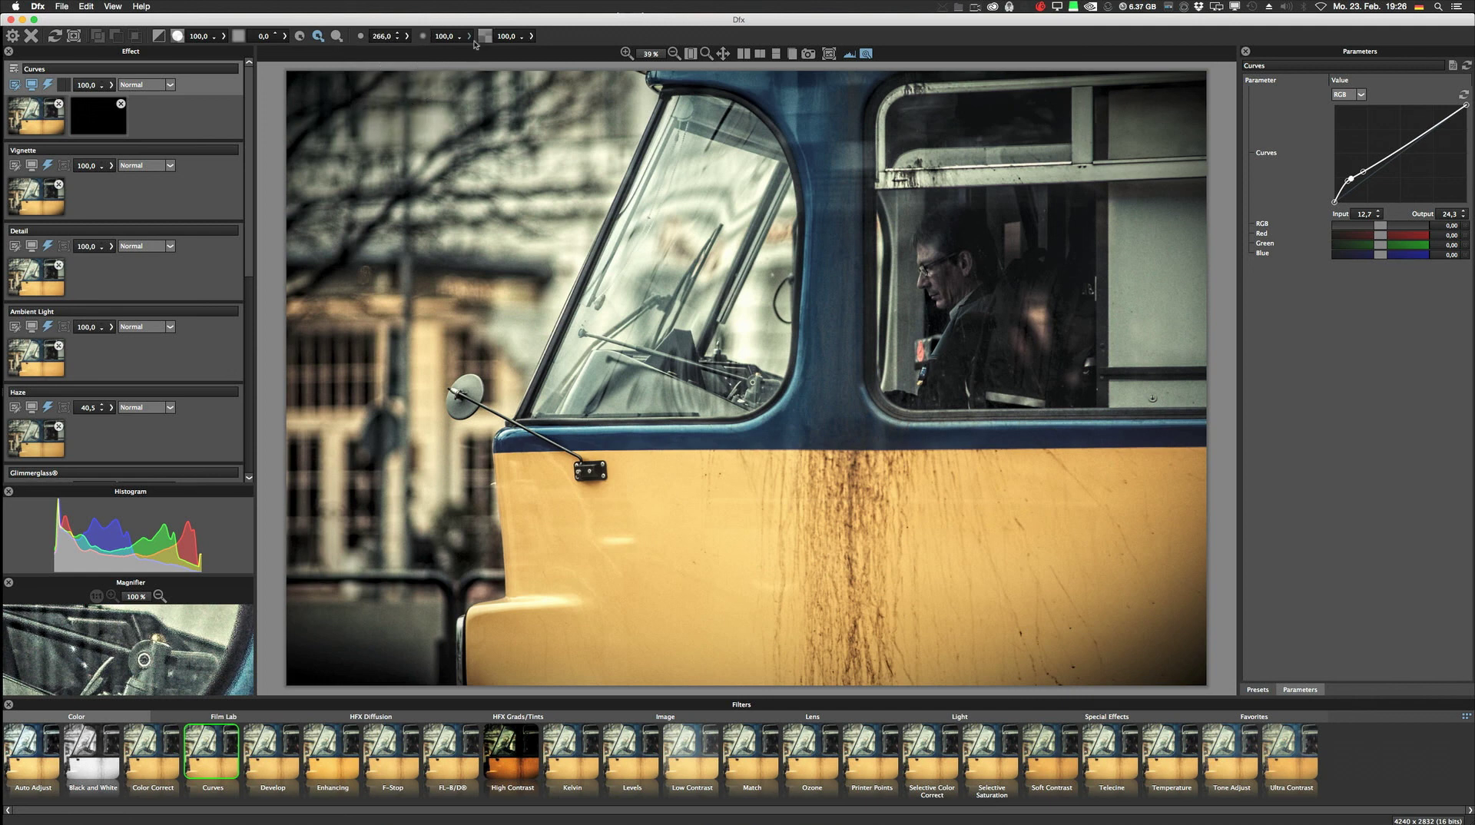
left_click_drag(472, 40, 511, 57)
left_click_drag(407, 36, 394, 60)
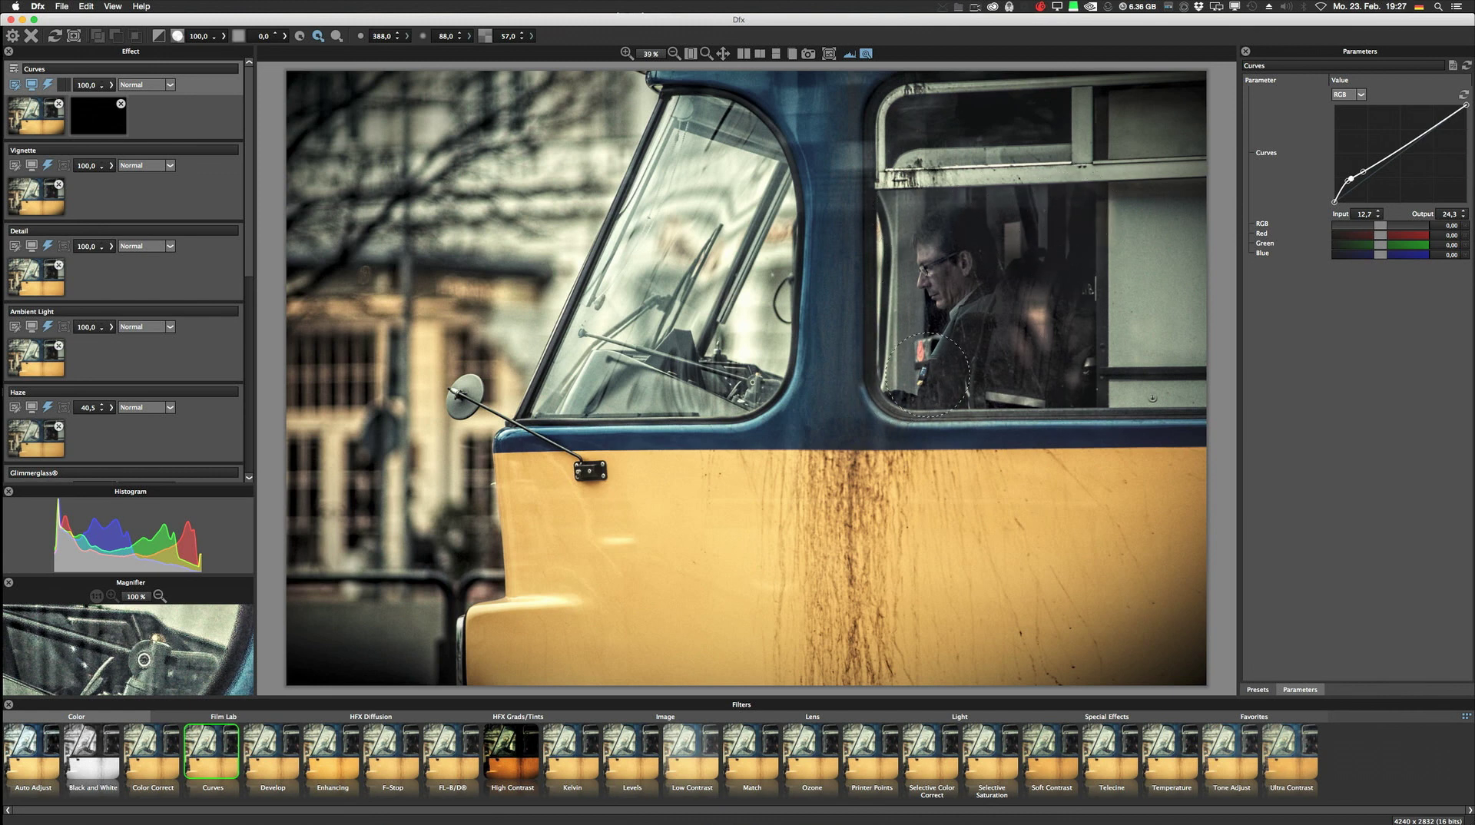
mouse_move(974, 321)
left_mouse_down()
mouse_move(1037, 337)
mouse_move(1014, 346)
mouse_move(1029, 376)
mouse_move(998, 353)
left_mouse_up()
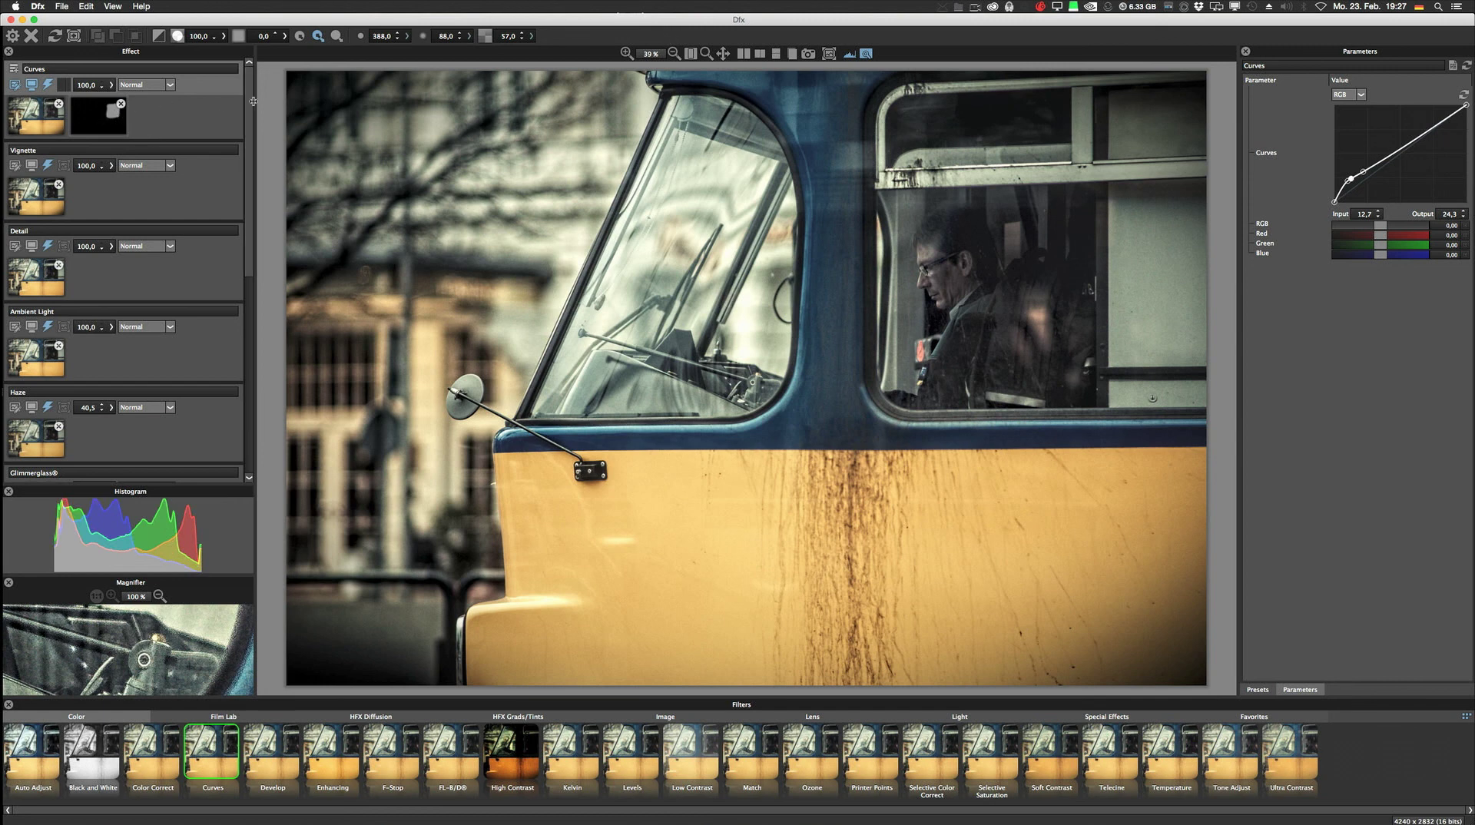
- Fine-tune the Film Stocks layer's opacity and return to the Curves layer at the top of the stack, leaving mask painting
left_click_drag(258, 237, 256, 236)
scroll(246, 237, "down", 5)
scroll(256, 236, "up", 5)
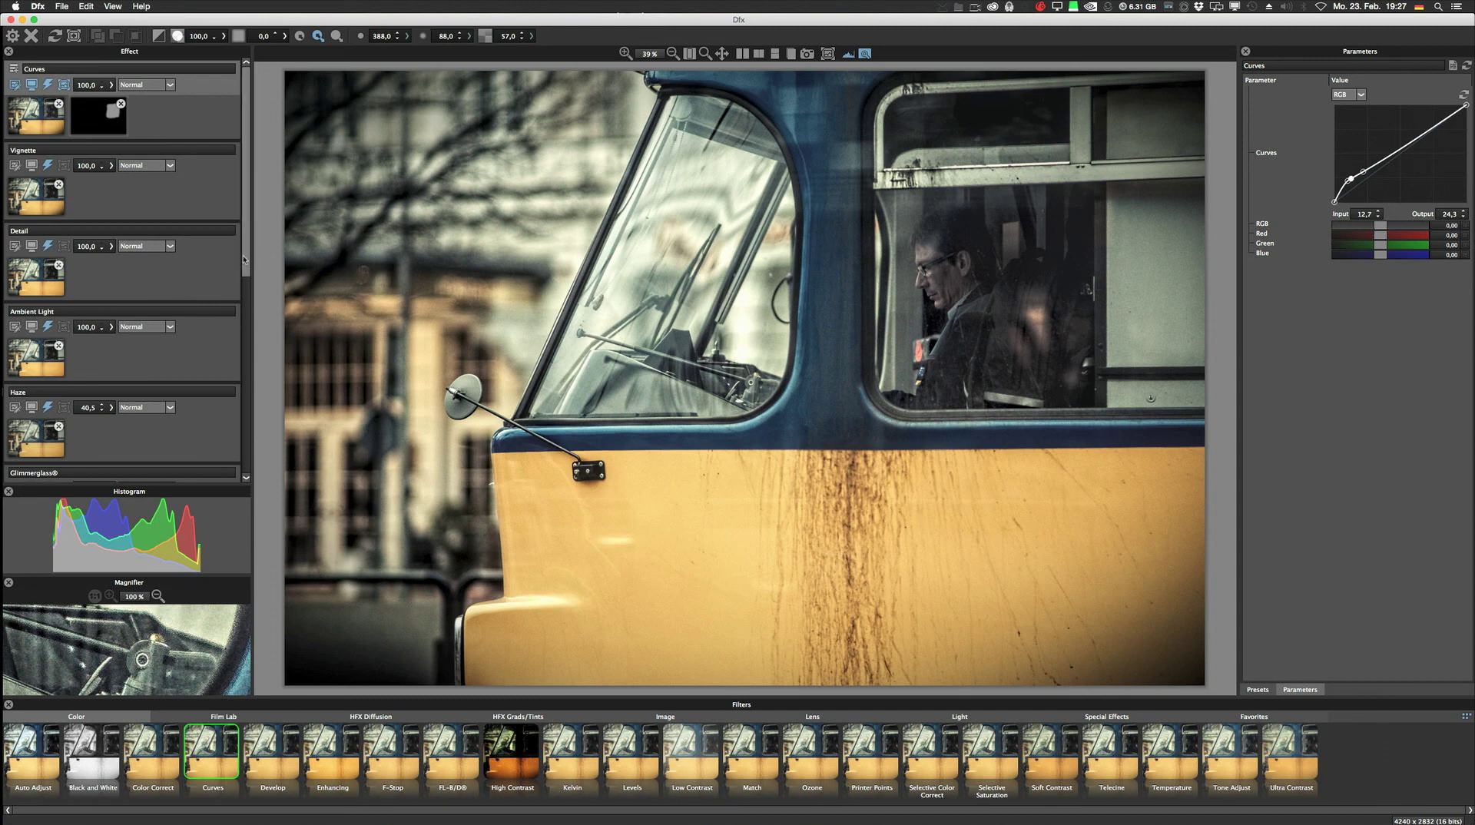
scroll(240, 256, "down", 10)
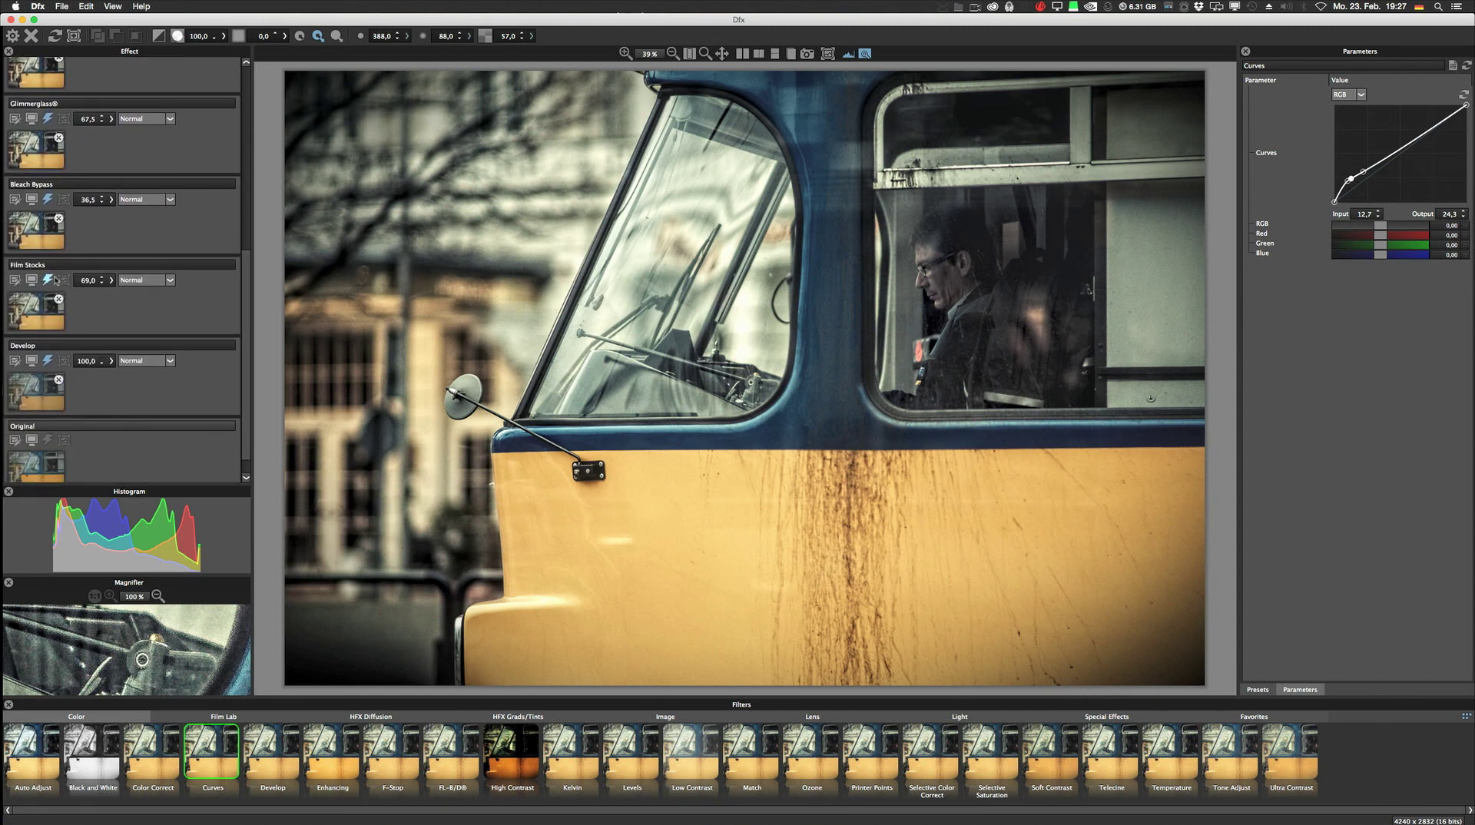
left_click(112, 280)
left_click(97, 295)
left_click(244, 156)
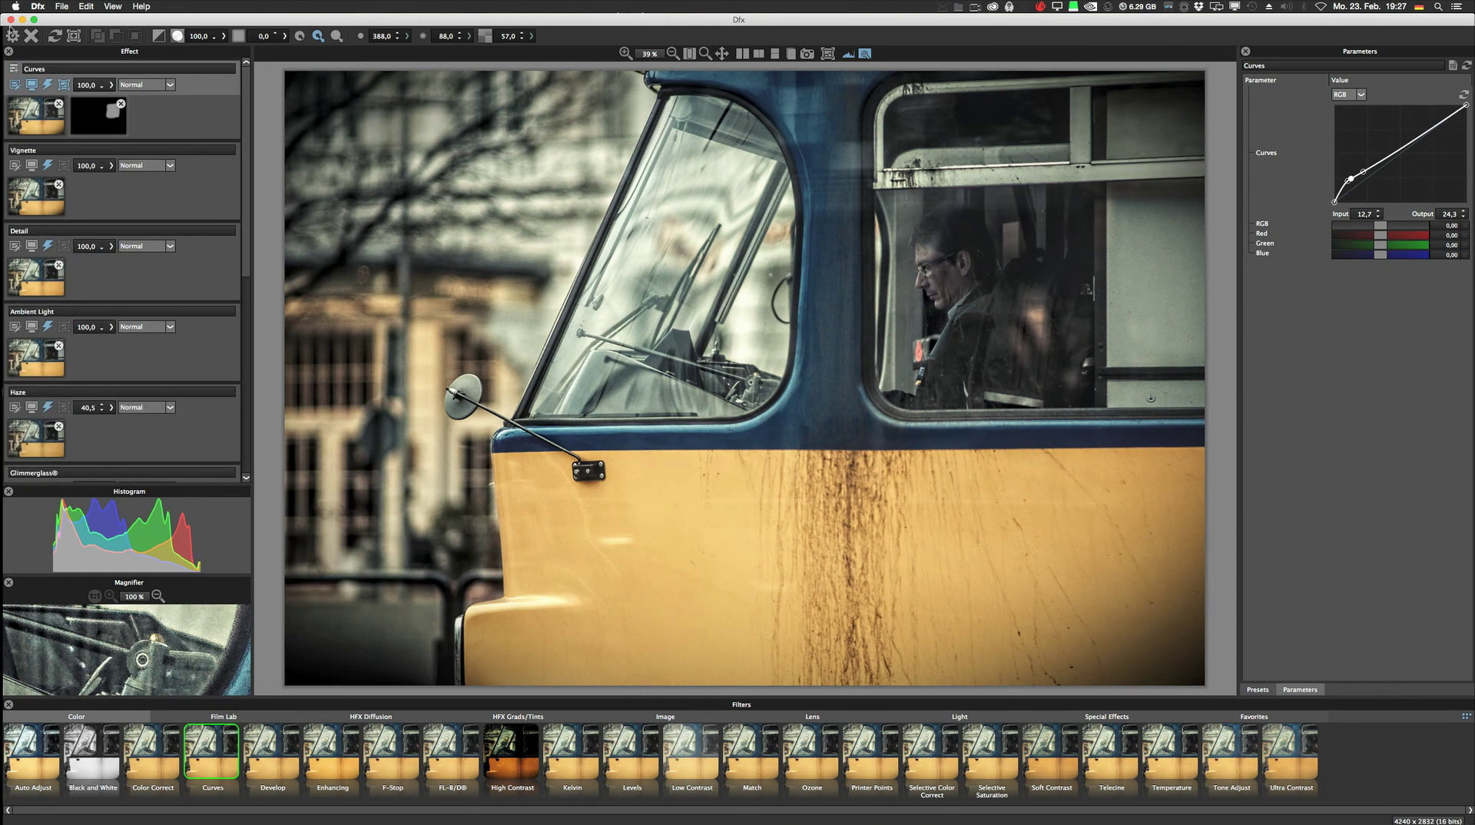
left_click(27, 102)
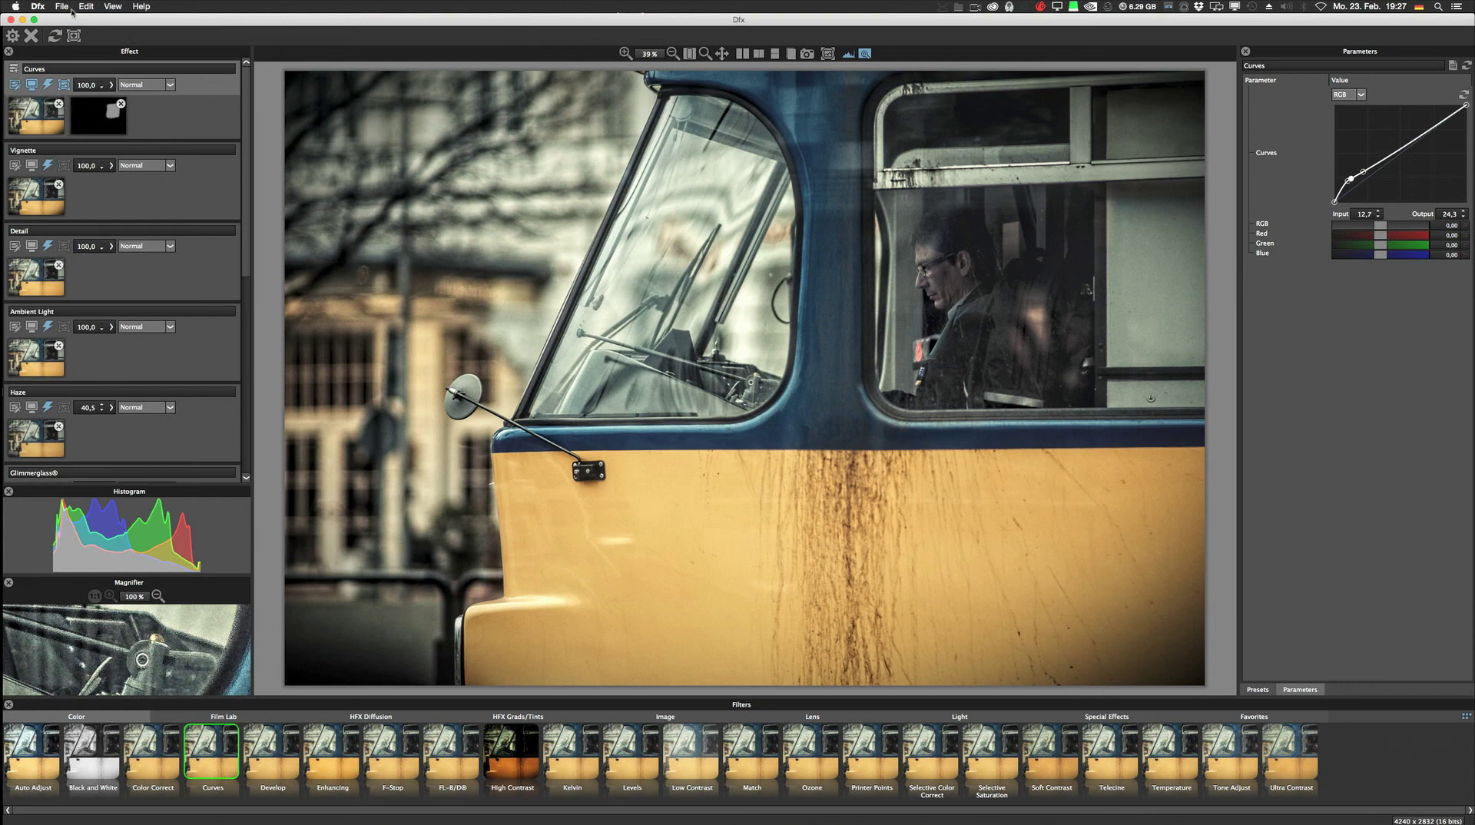
- Save the effect stack as a setup named "quick grade 03" in the TiffenDfx4 folder
left_click(60, 7)
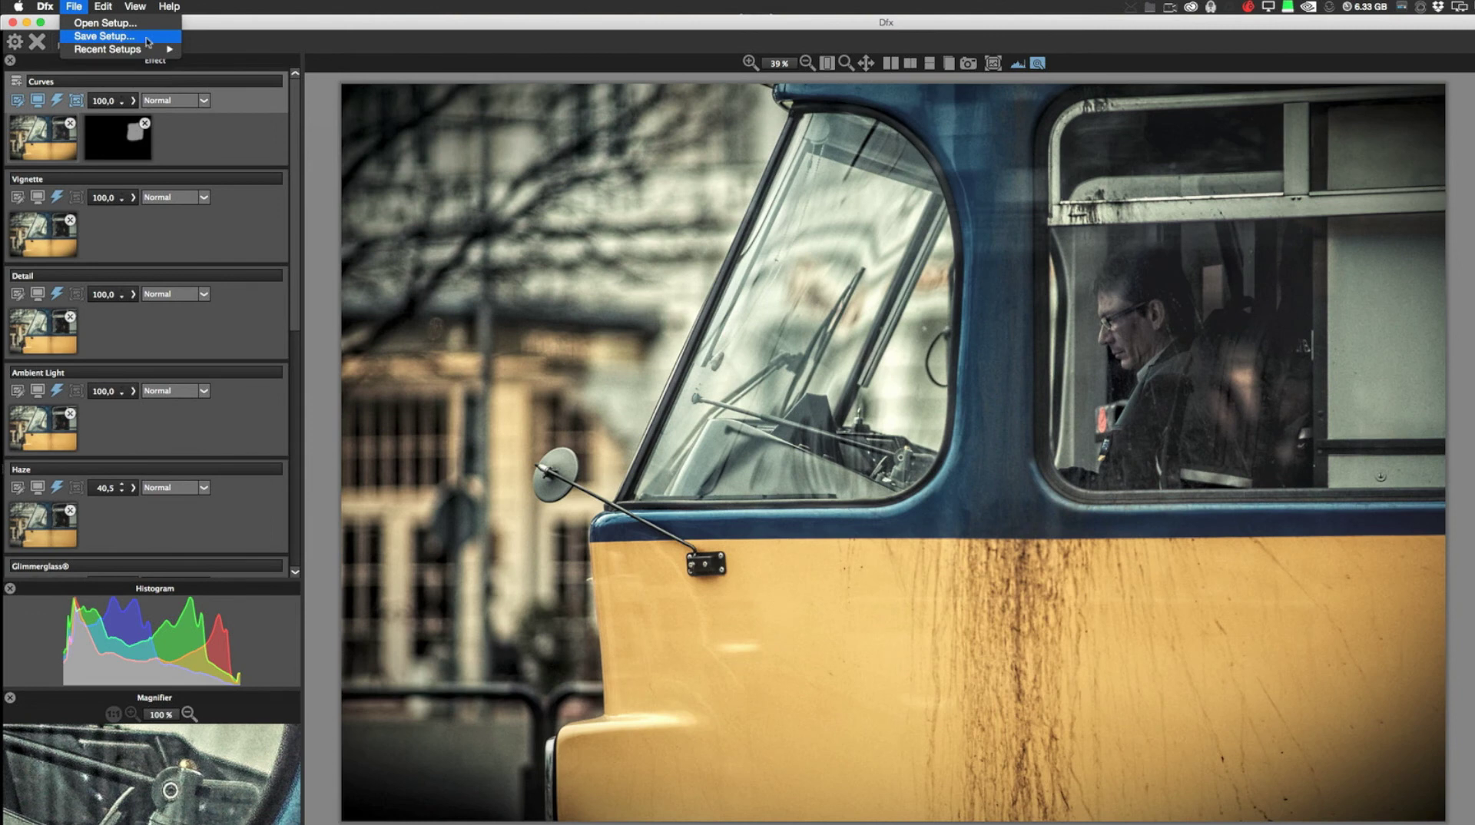
mouse_move(143, 49)
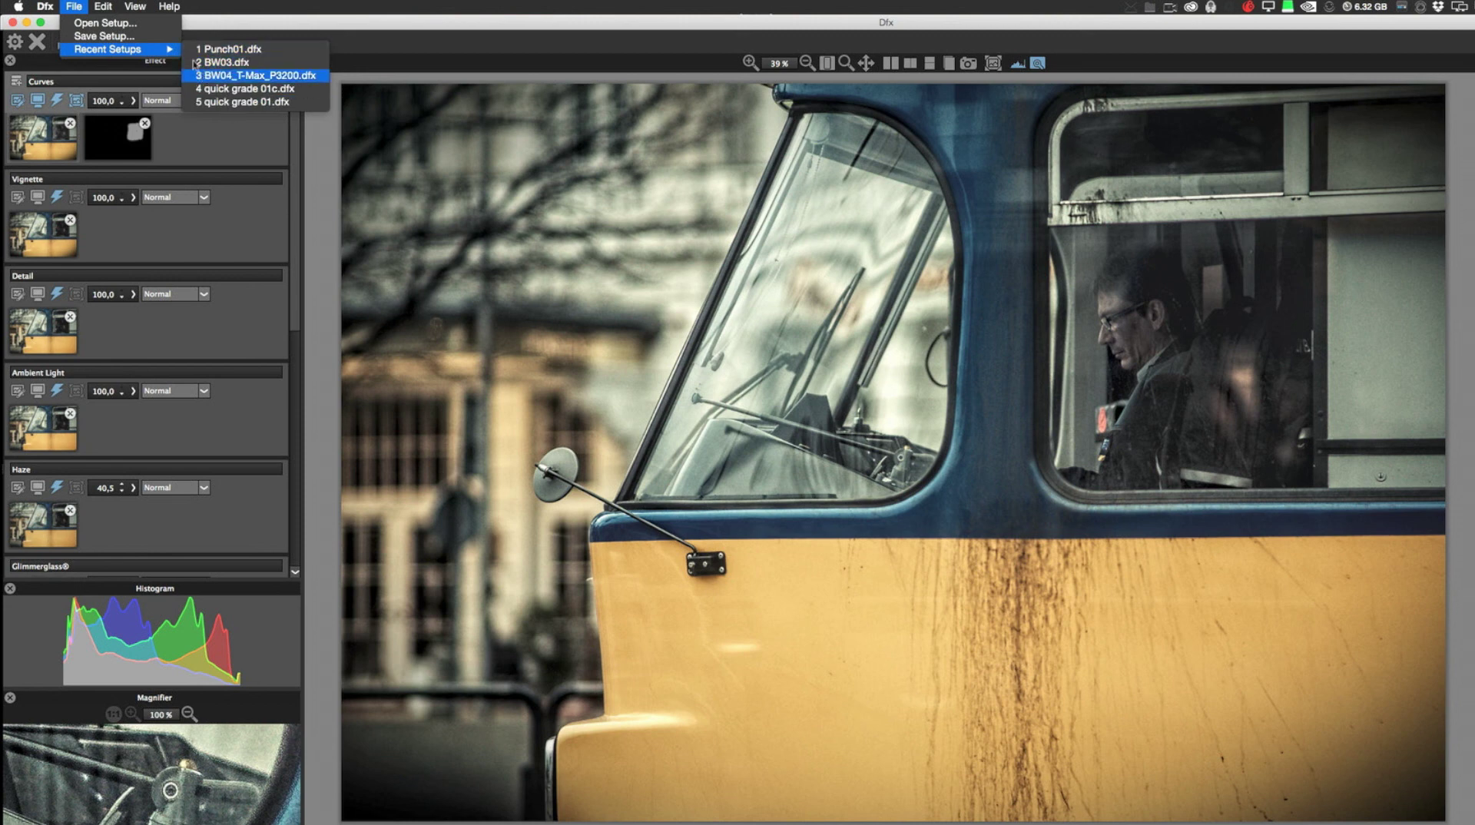
left_click(132, 38)
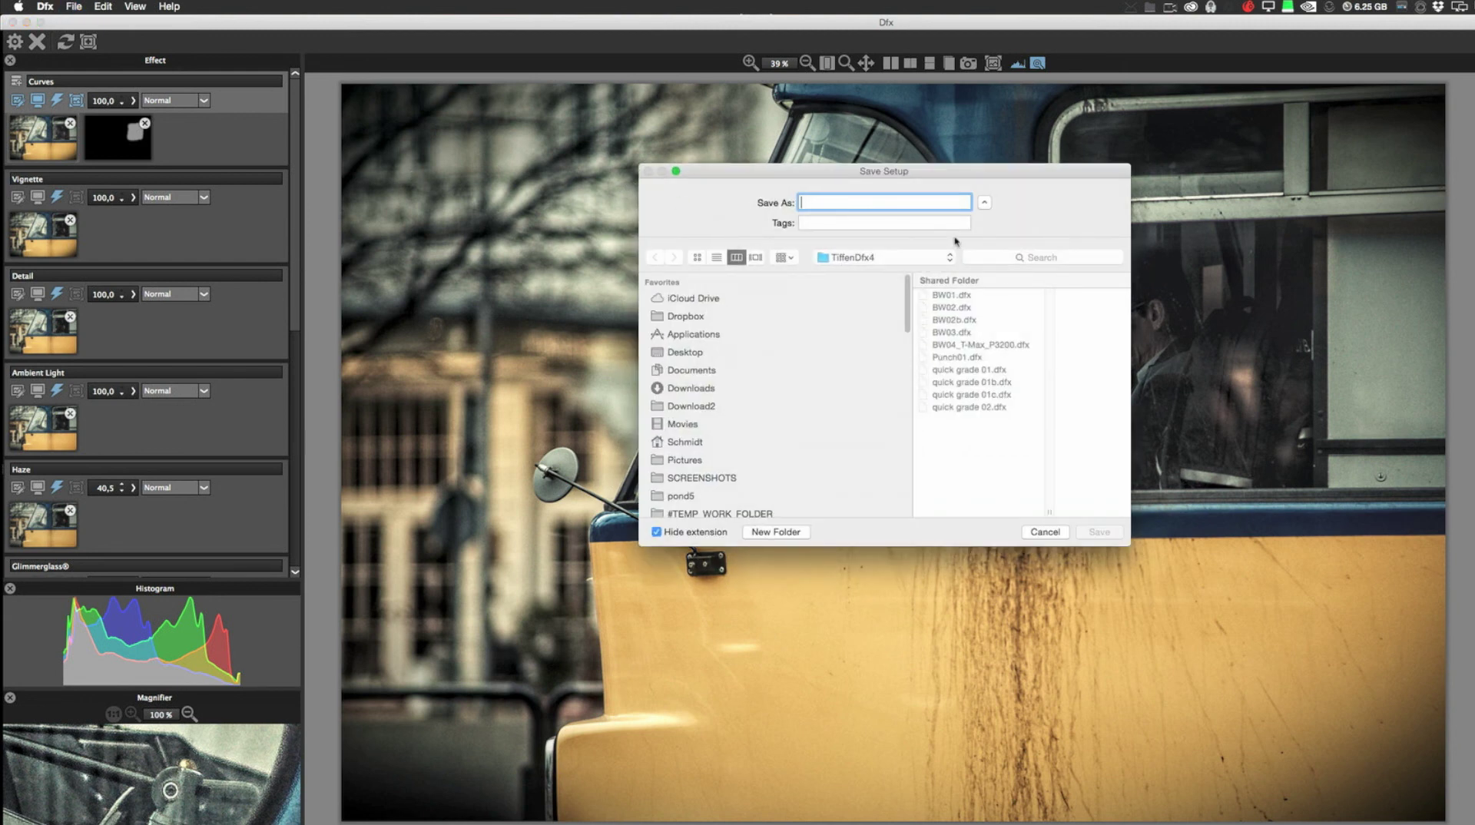
type("Pol")
key("BackSpace")
key("BackSpace")
key("BackSpace")
left_click(969, 407)
left_click(862, 202)
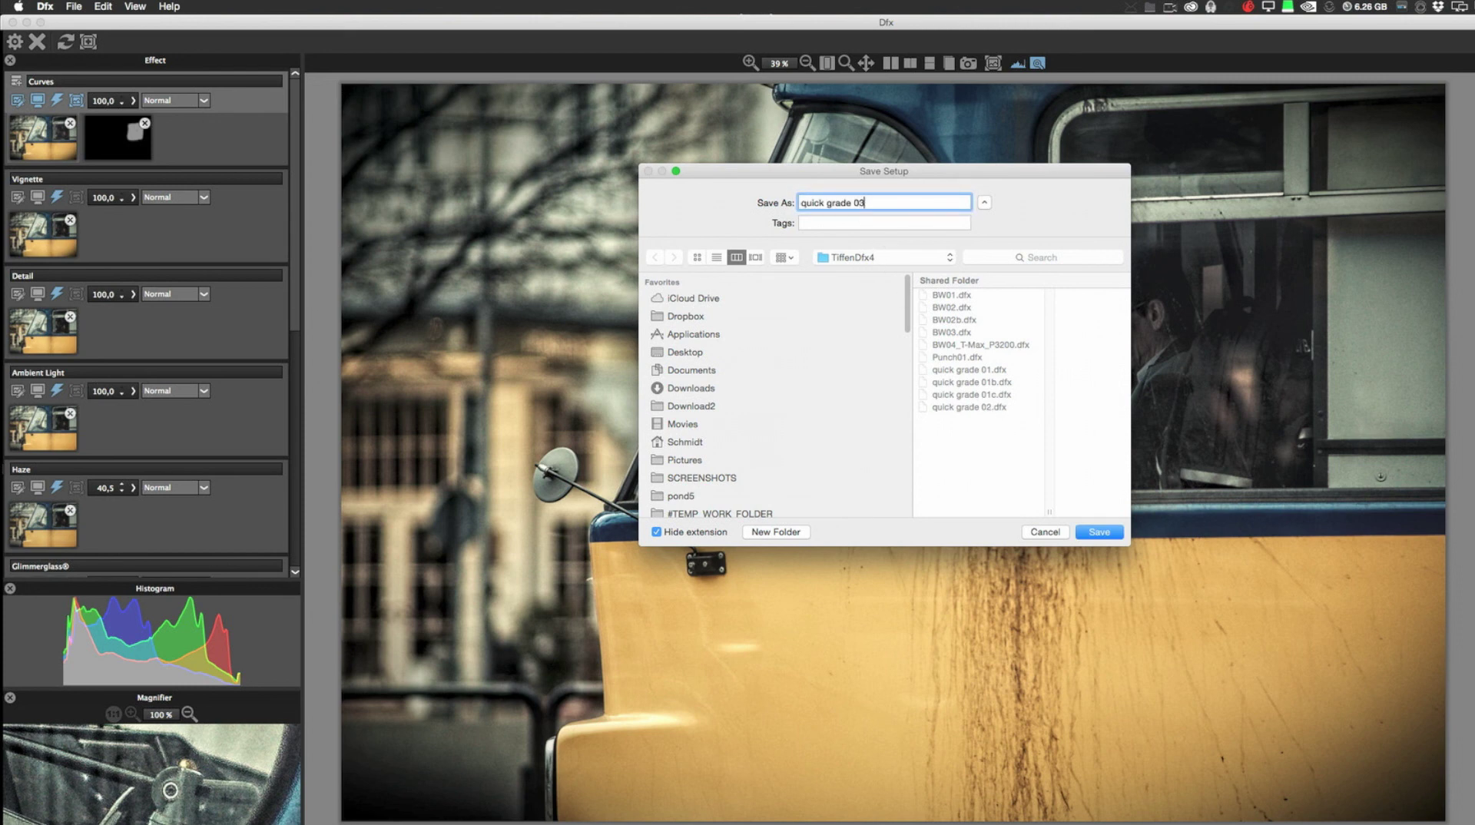
type("3")
key("Return")
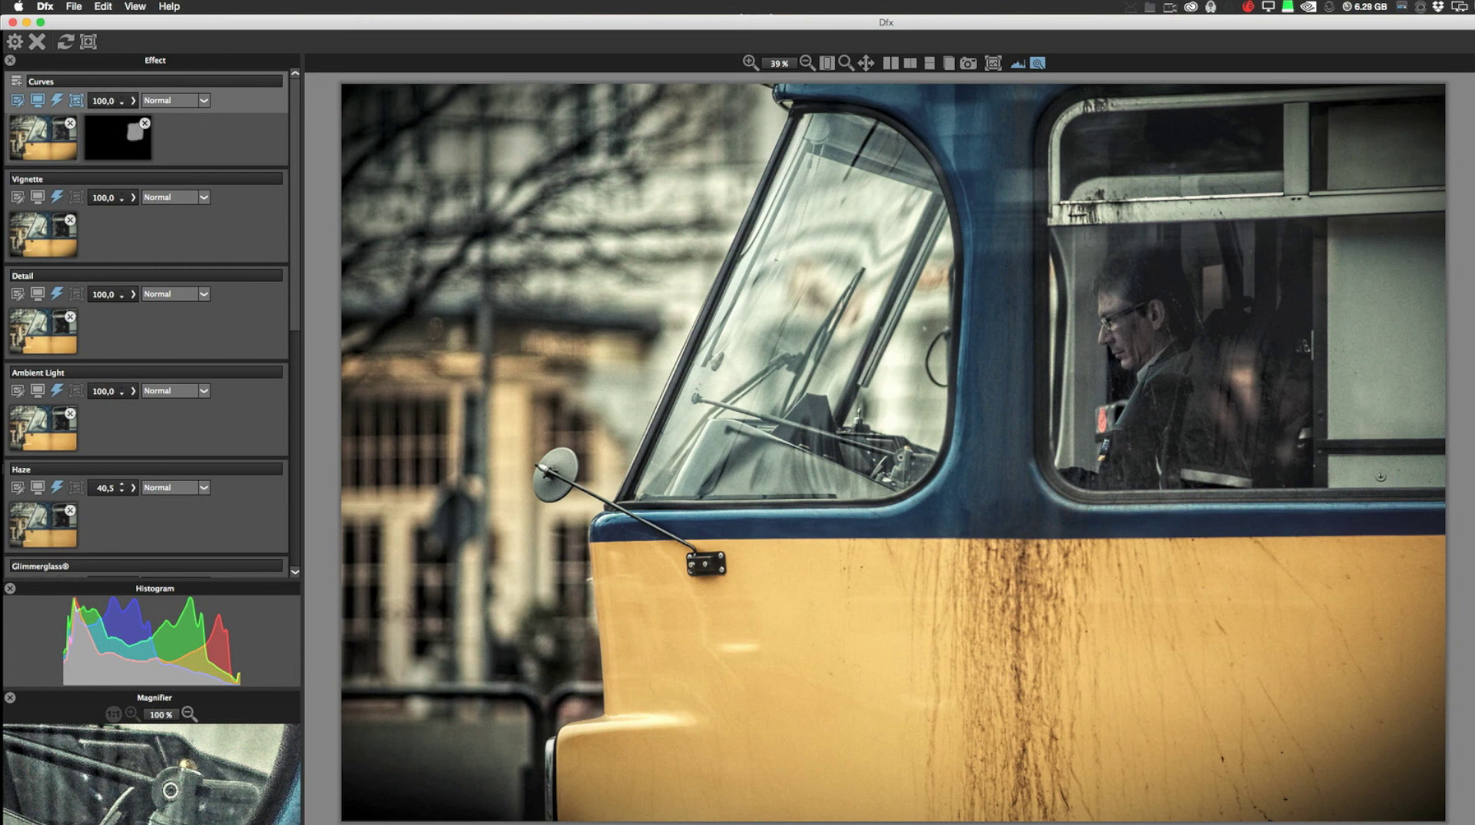
- Load the recently used setup Punch01.dfx onto the tram photo
left_click(75, 6)
mouse_move(108, 51)
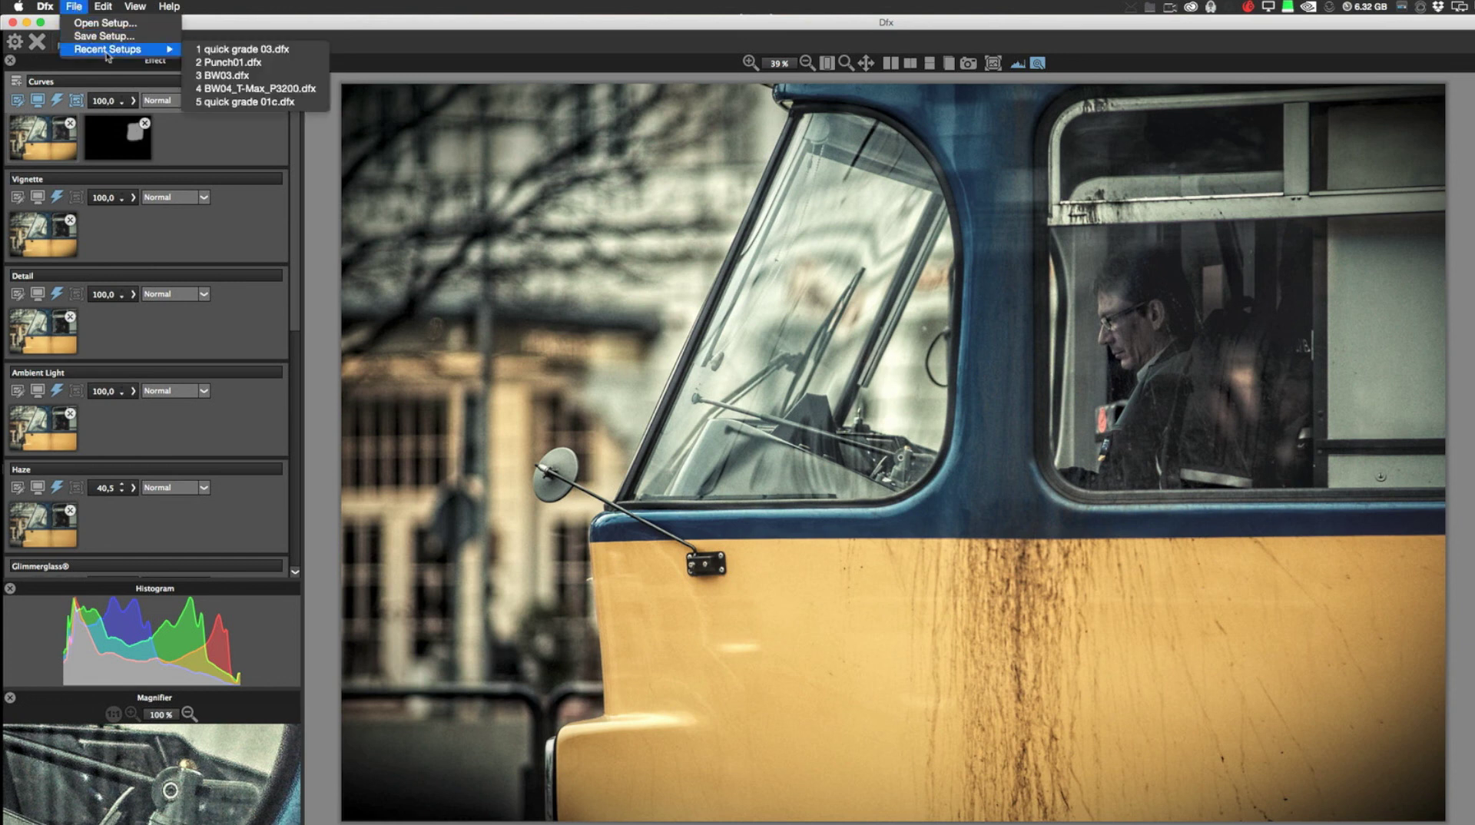
left_click(254, 63)
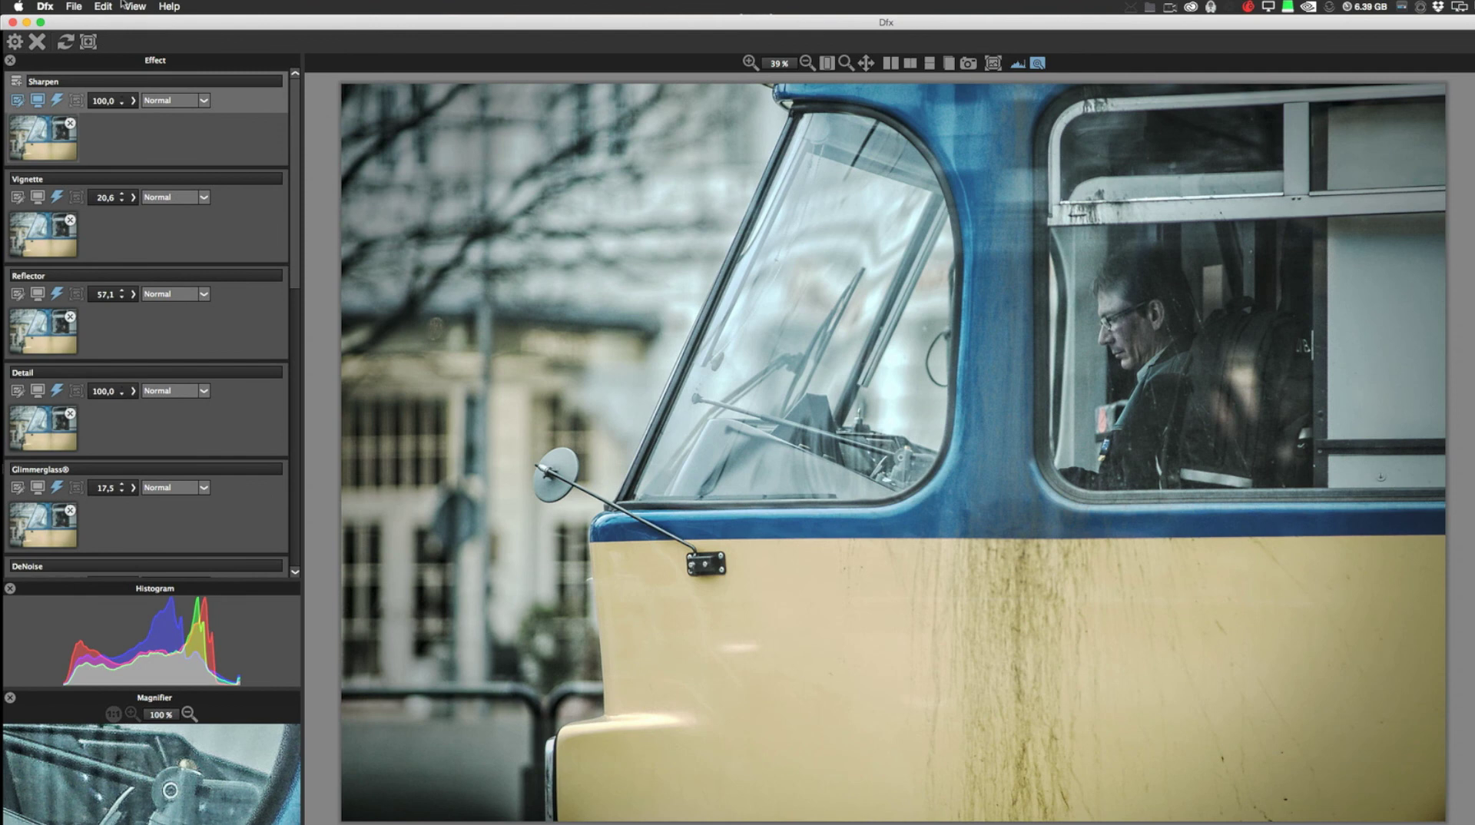
- Replace the loaded setup with the recent black-and-white setup BW04_T-Max_P3200.dfx
left_click(101, 7)
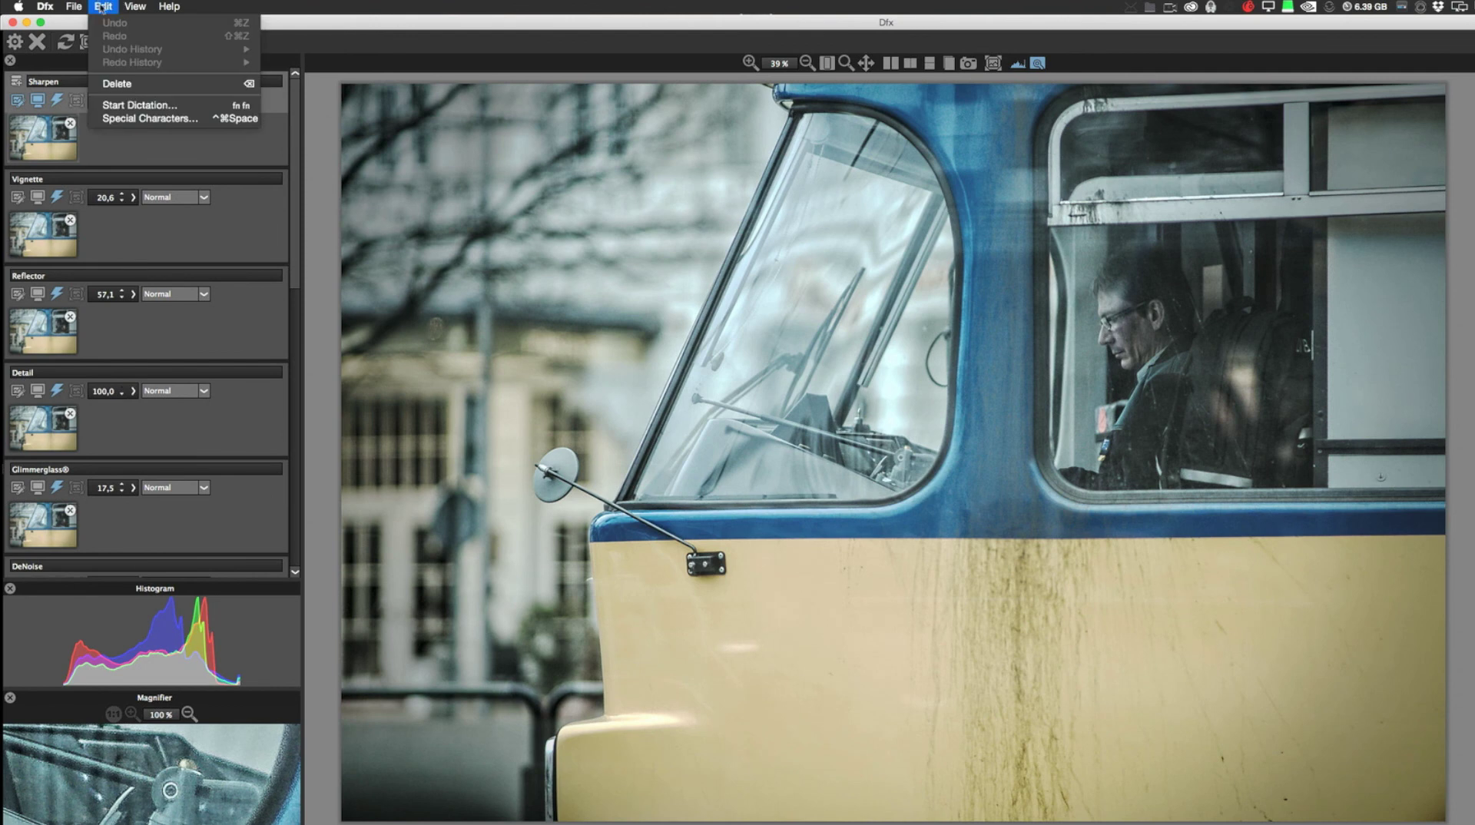
left_click(73, 6)
mouse_move(117, 51)
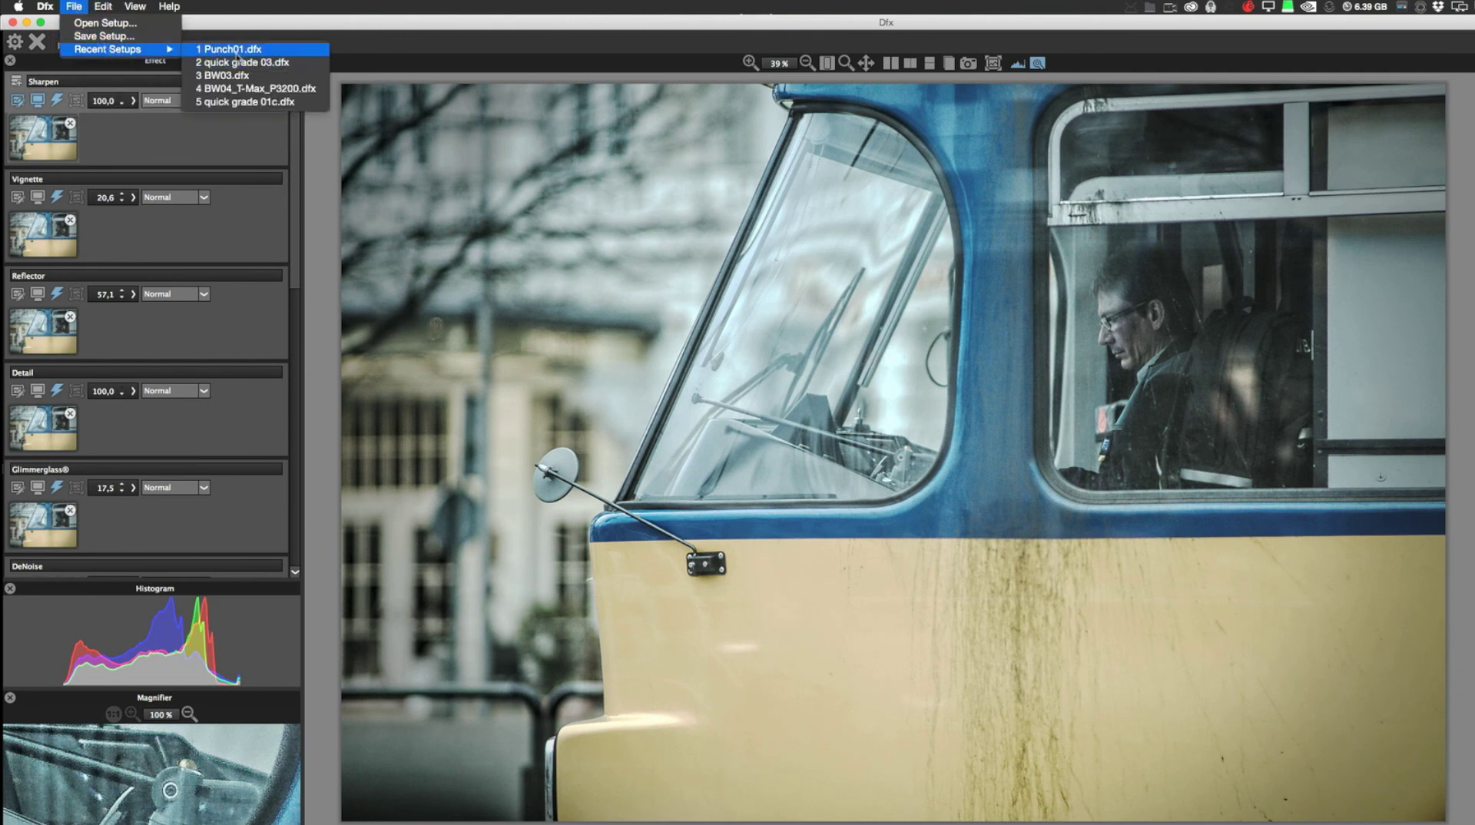
left_click(264, 89)
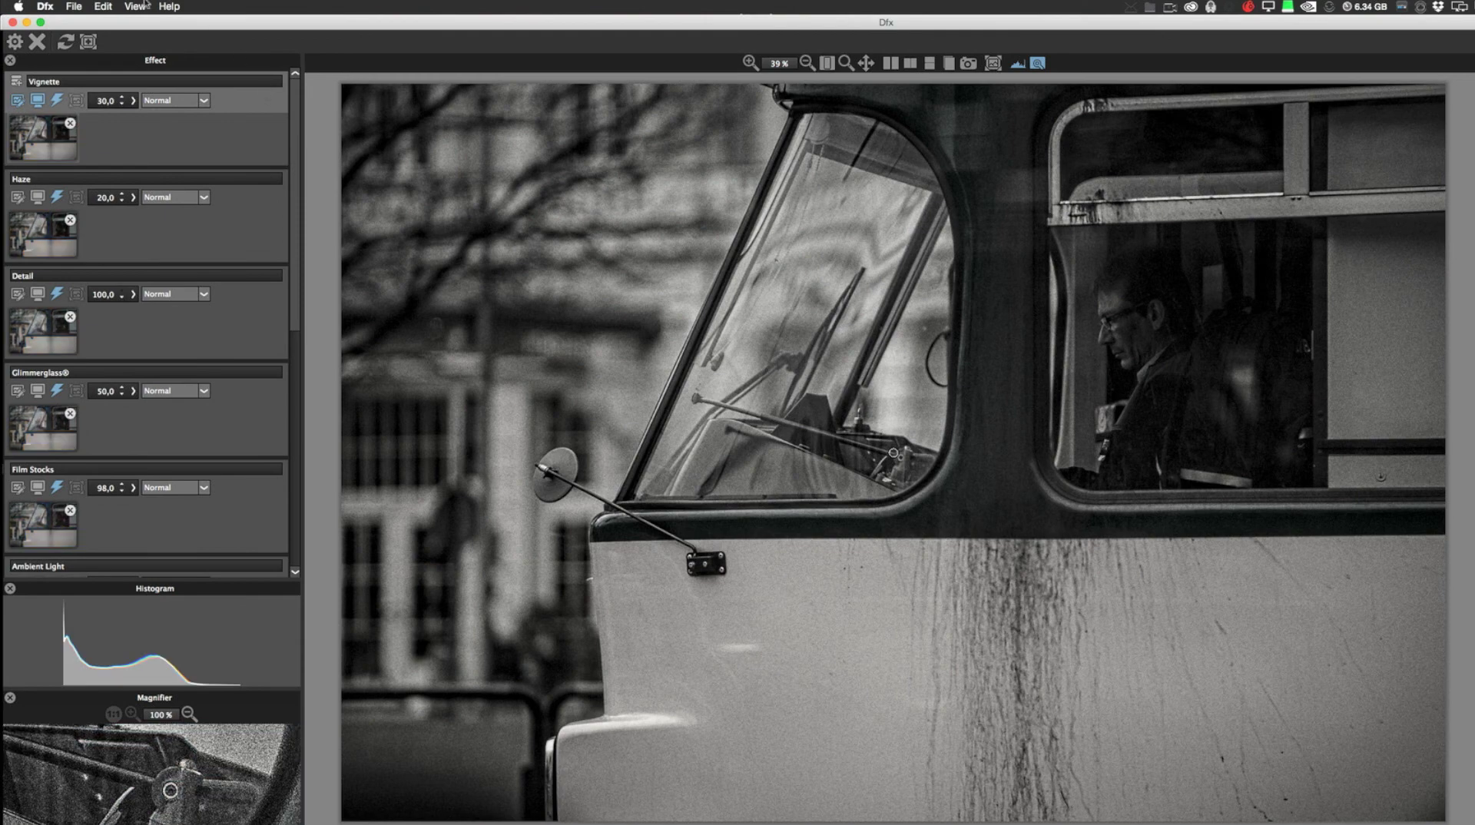
left_click(101, 6)
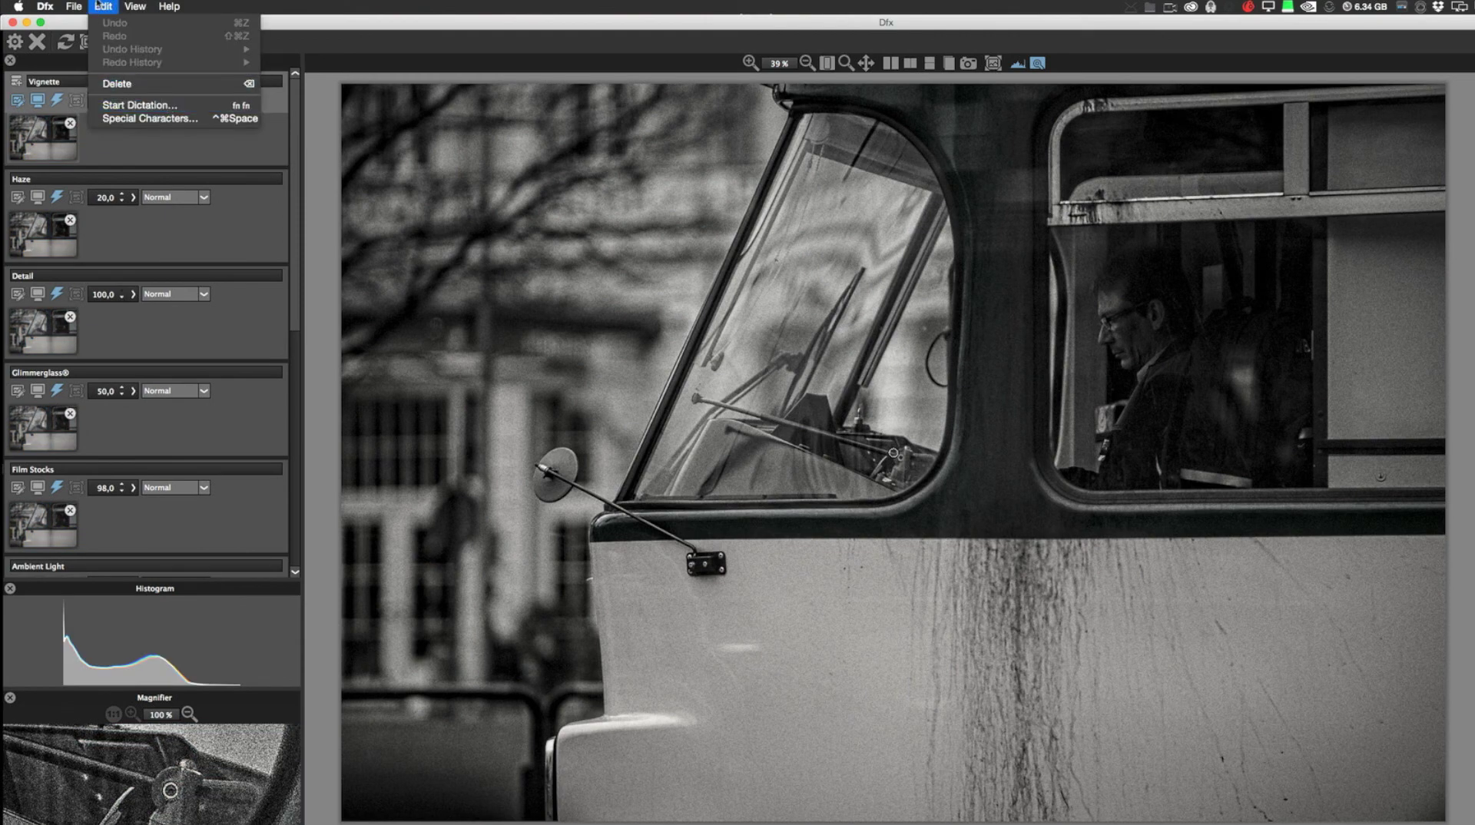
left_click(98, 6)
left_click(74, 6)
mouse_move(119, 49)
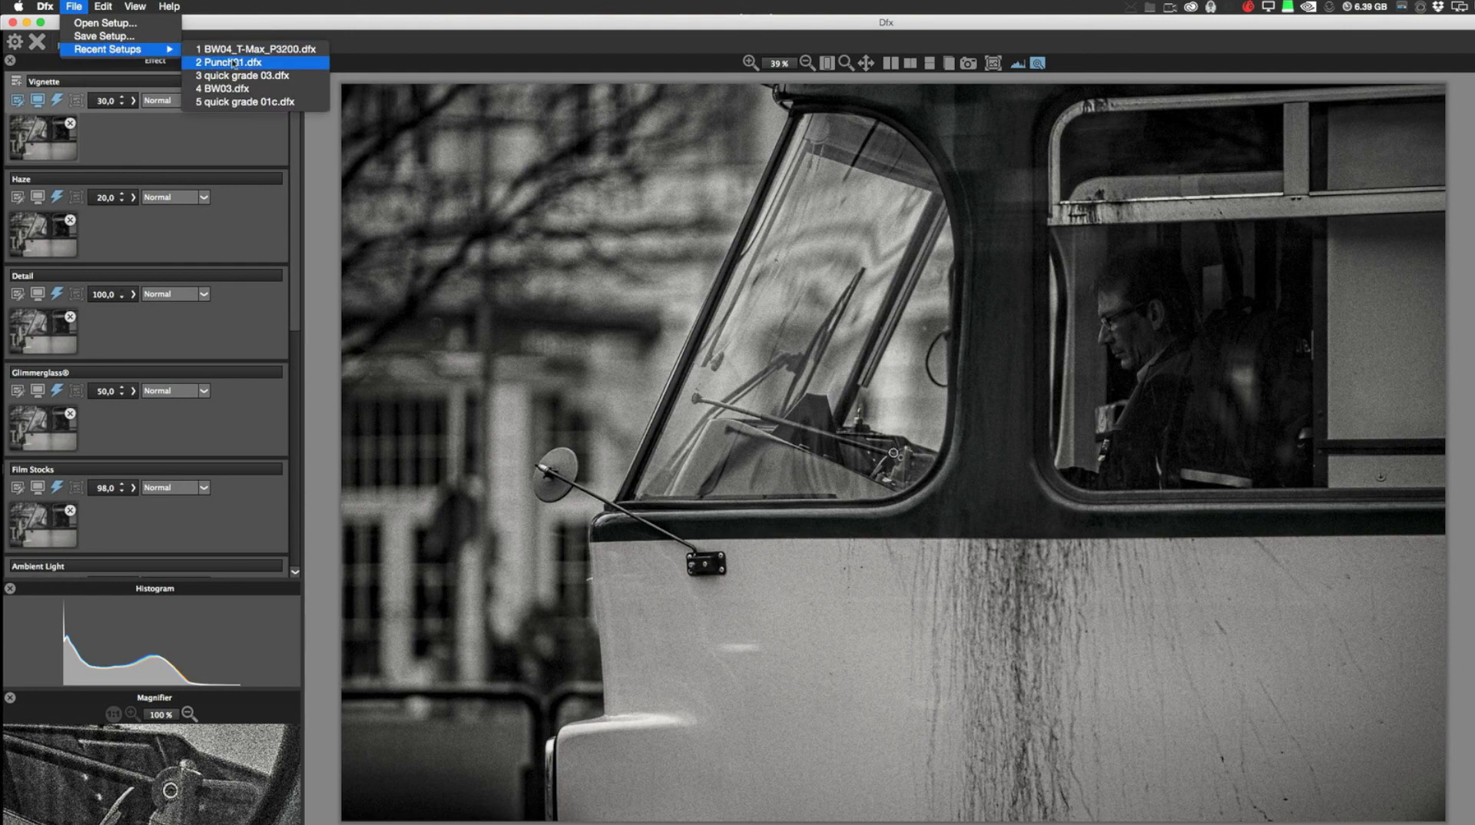
left_click(275, 50)
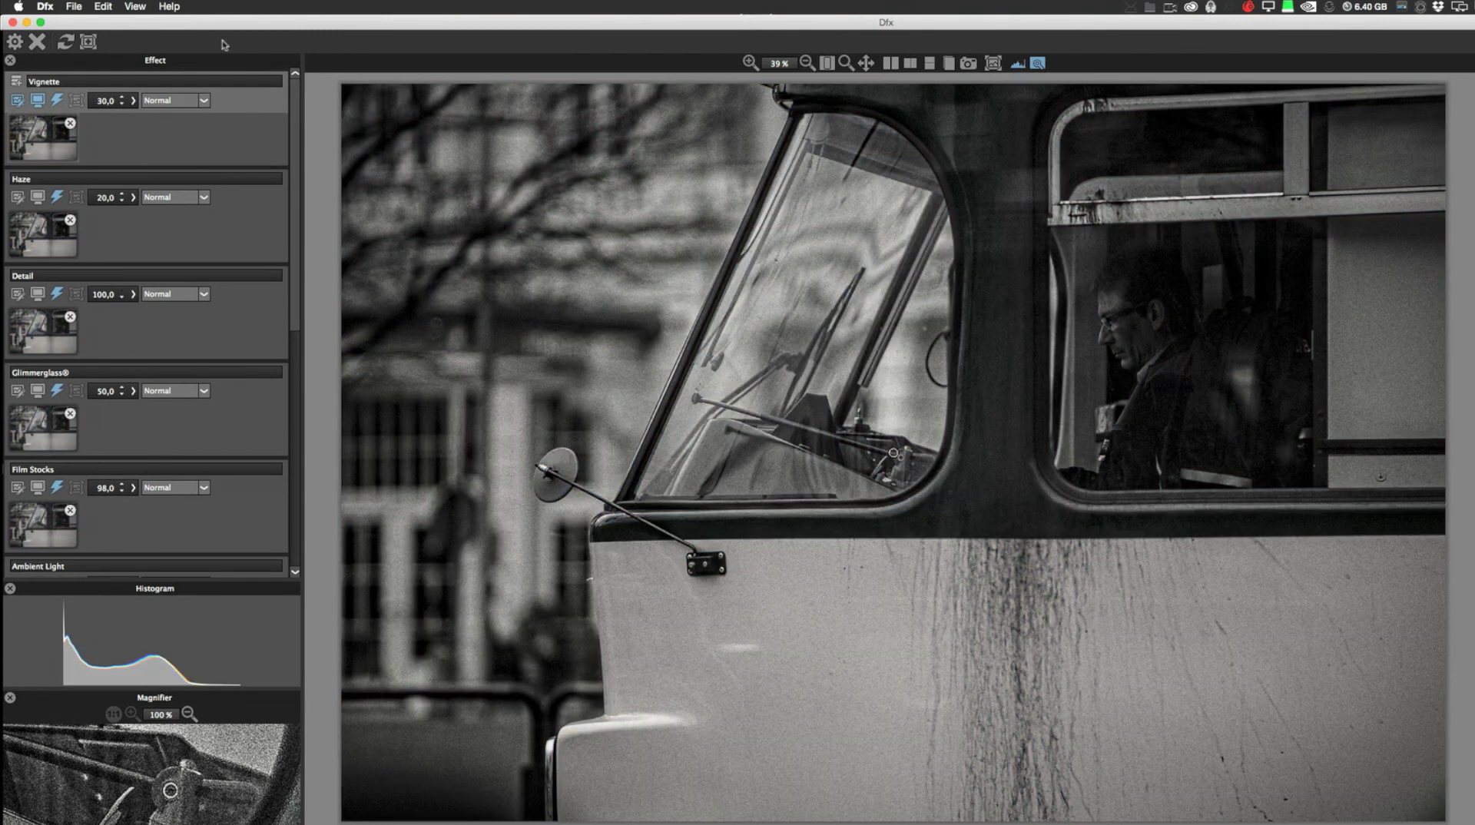
- Load the recent setup quick grade 03.dfx onto the tram photo and apply the effect stack to return to Lightroom
left_click(103, 7)
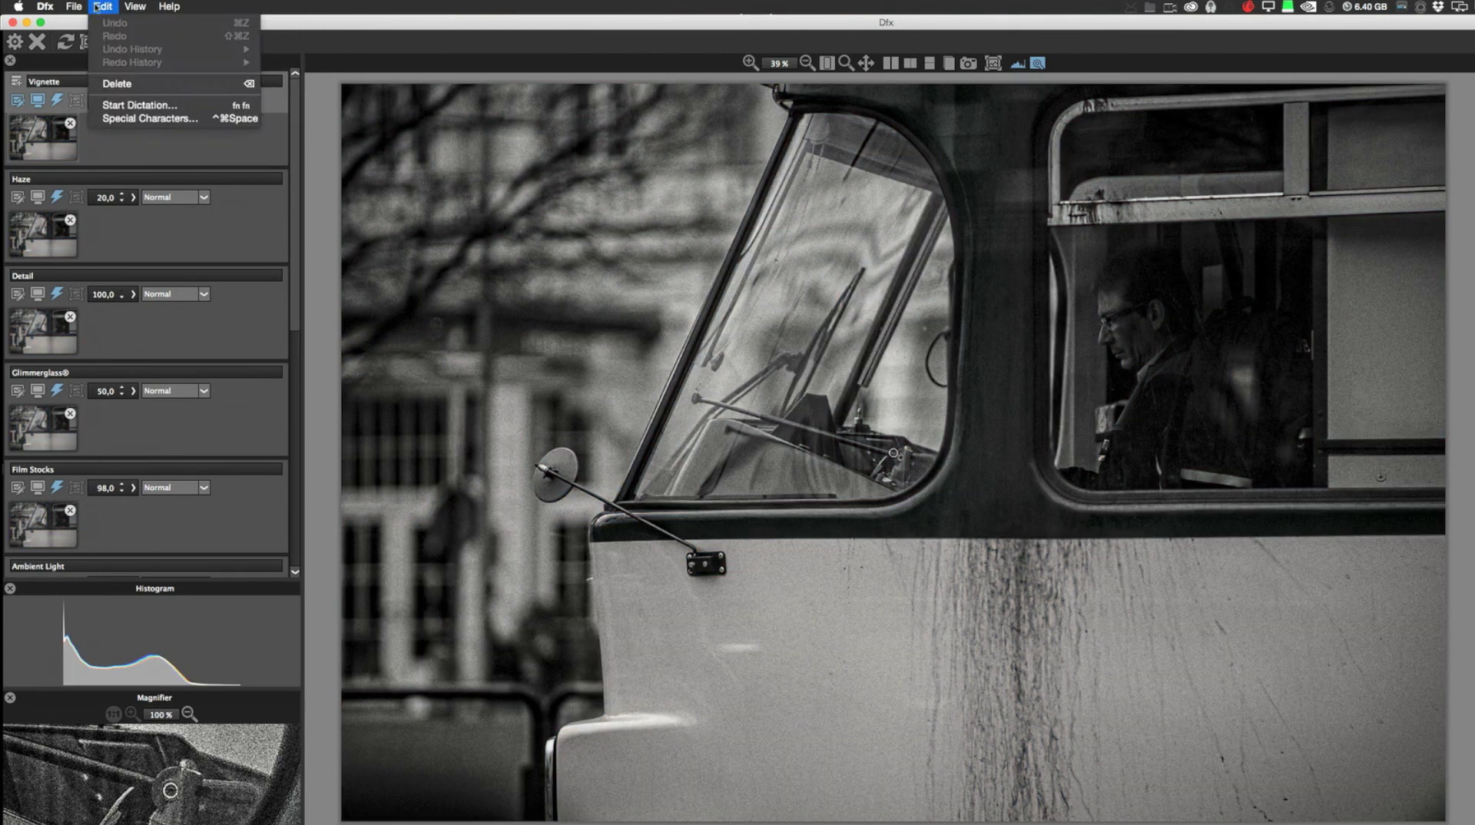
mouse_move(74, 6)
mouse_move(115, 49)
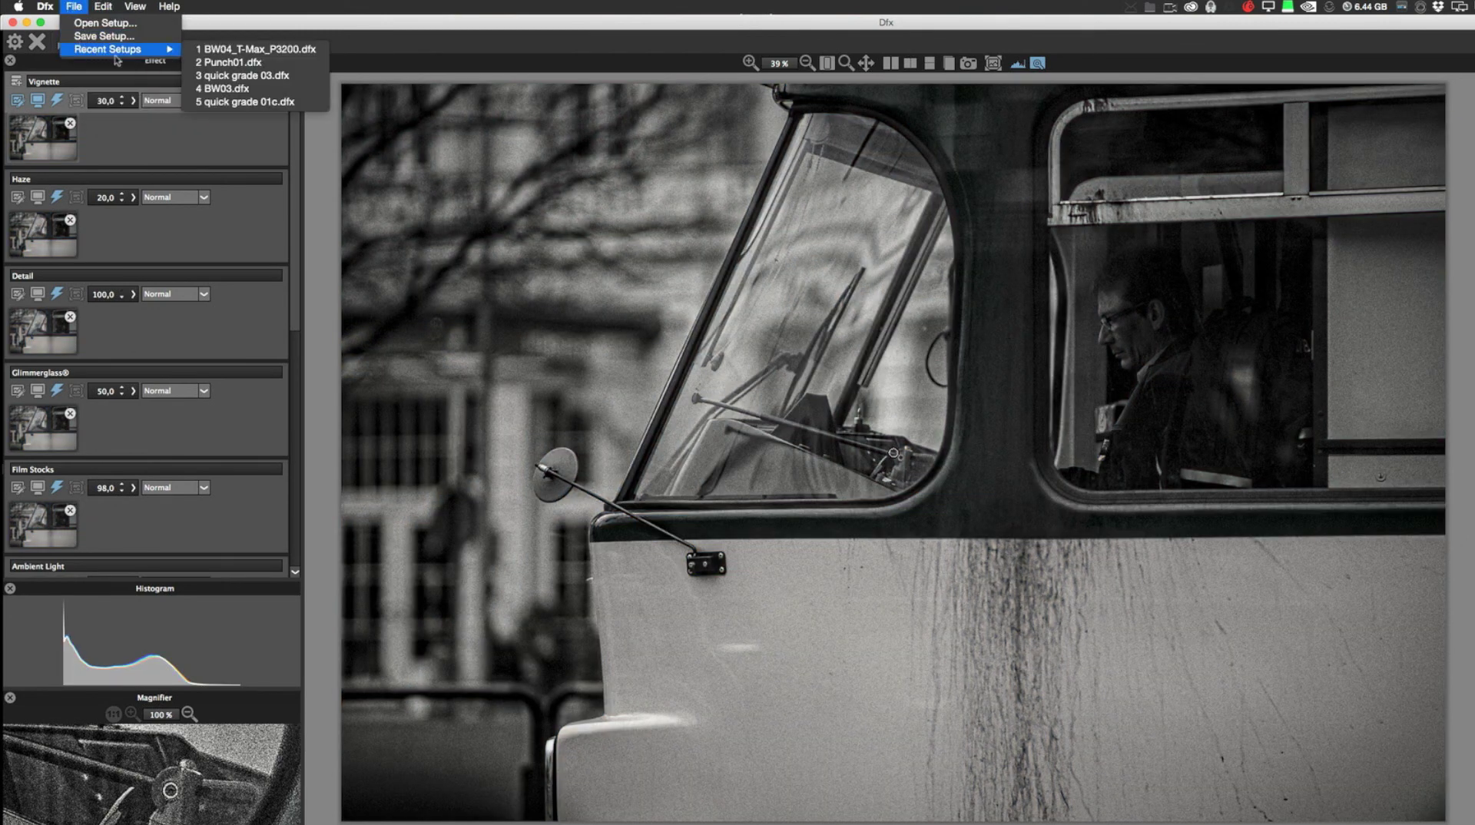
left_click(288, 75)
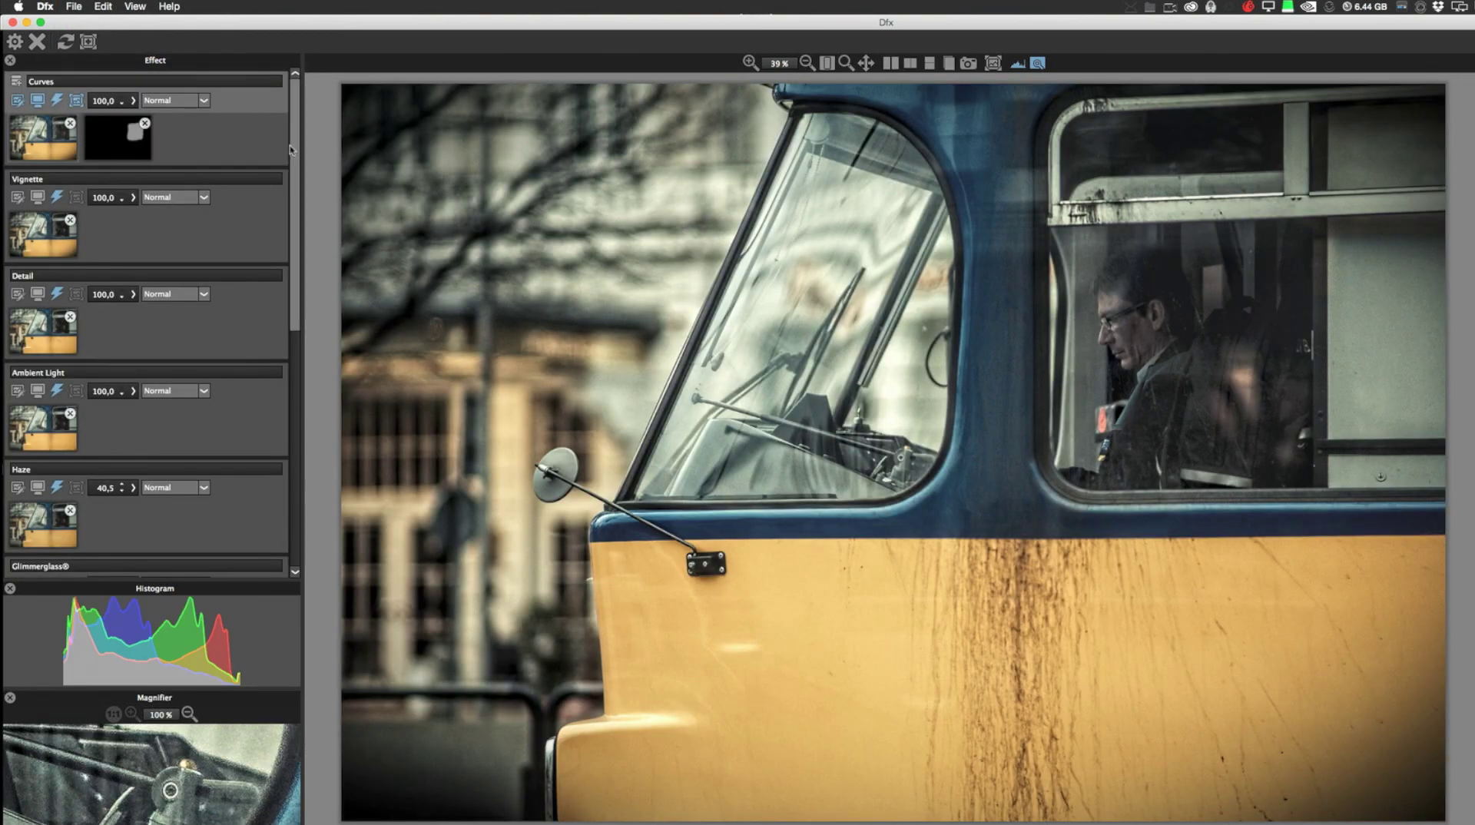
scroll(276, 374, "down", 6)
scroll(277, 373, "up", 6)
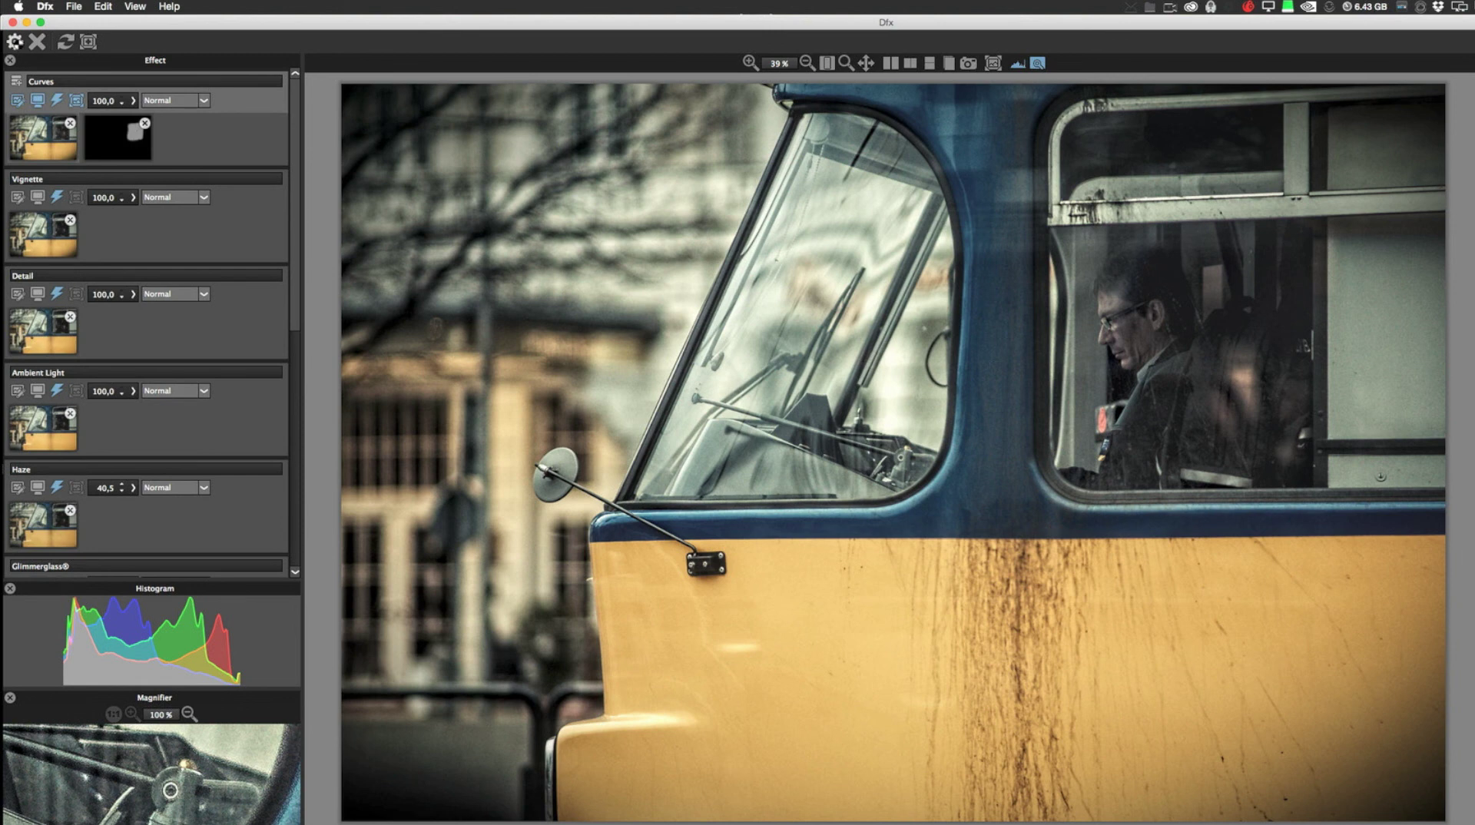
left_click(16, 42)
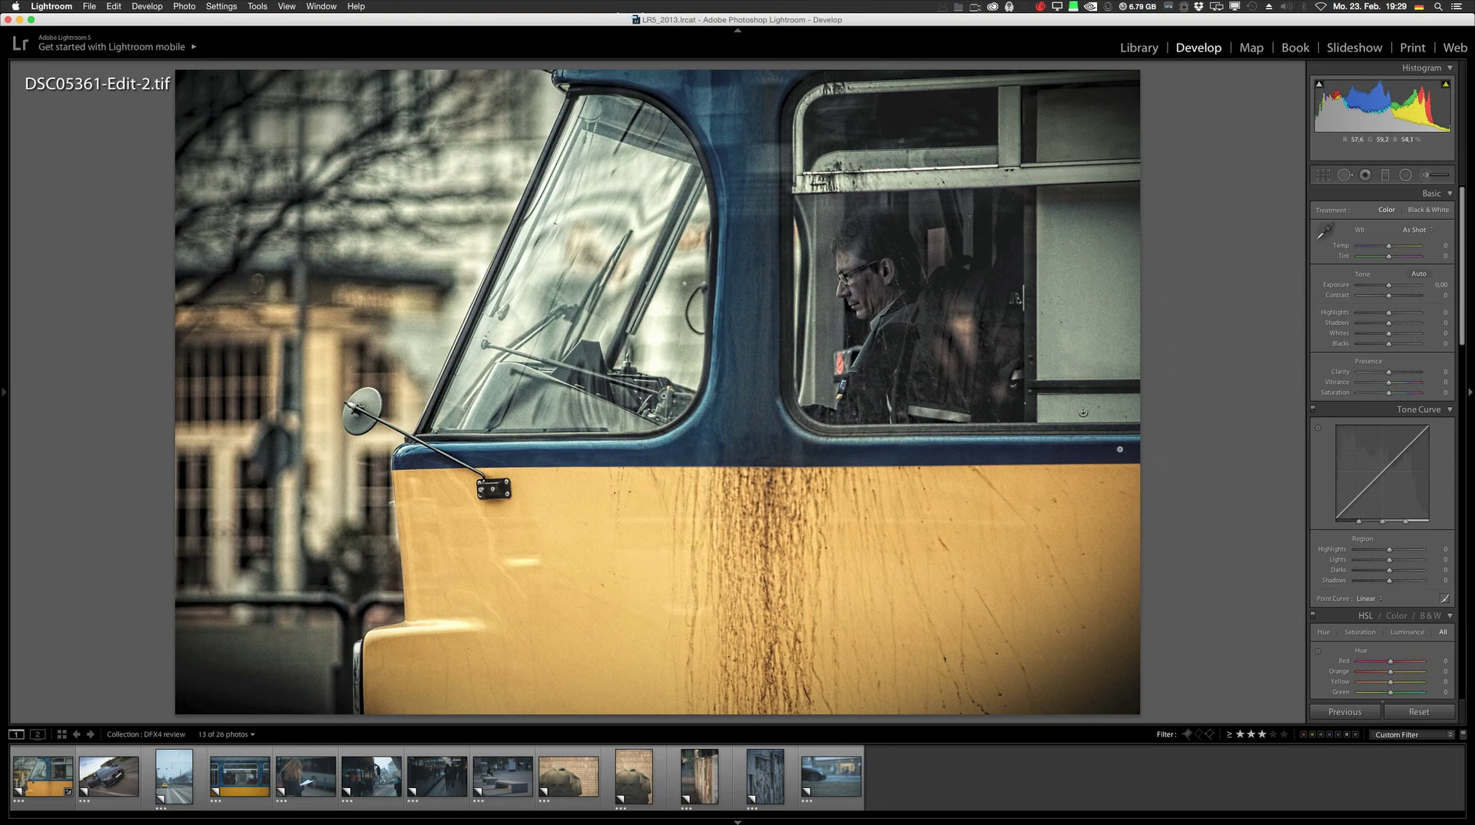
- Set noise reduction to luminance 9, contrast 15 and color 10, and the post-crop vignetting amount to +11
left_click_drag(1466, 319, 1453, 545)
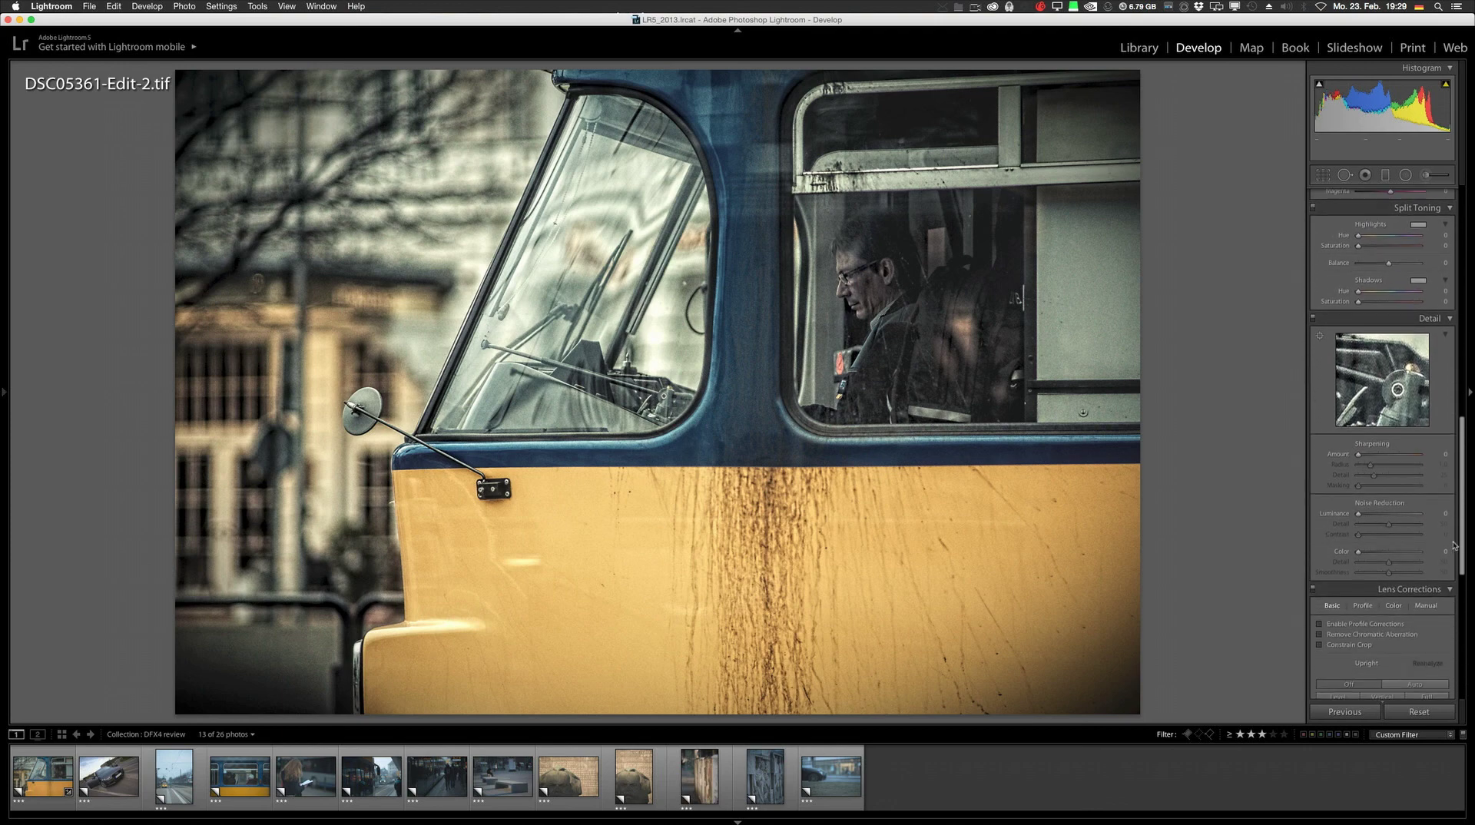
left_click_drag(1358, 514, 1367, 552)
scroll(1375, 561, "down", 5)
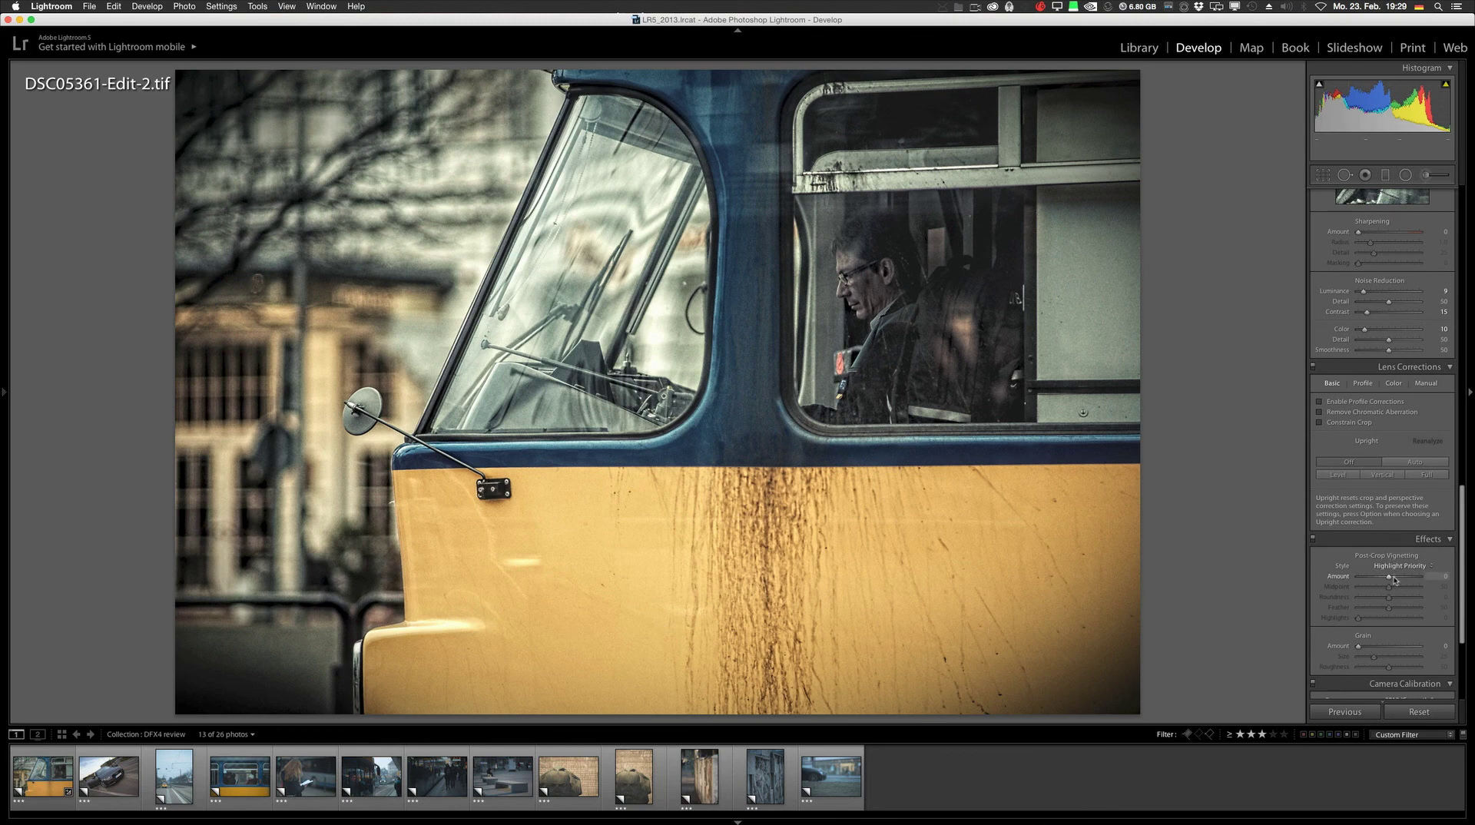
left_click(1395, 577)
left_click_drag(1395, 578, 1392, 576)
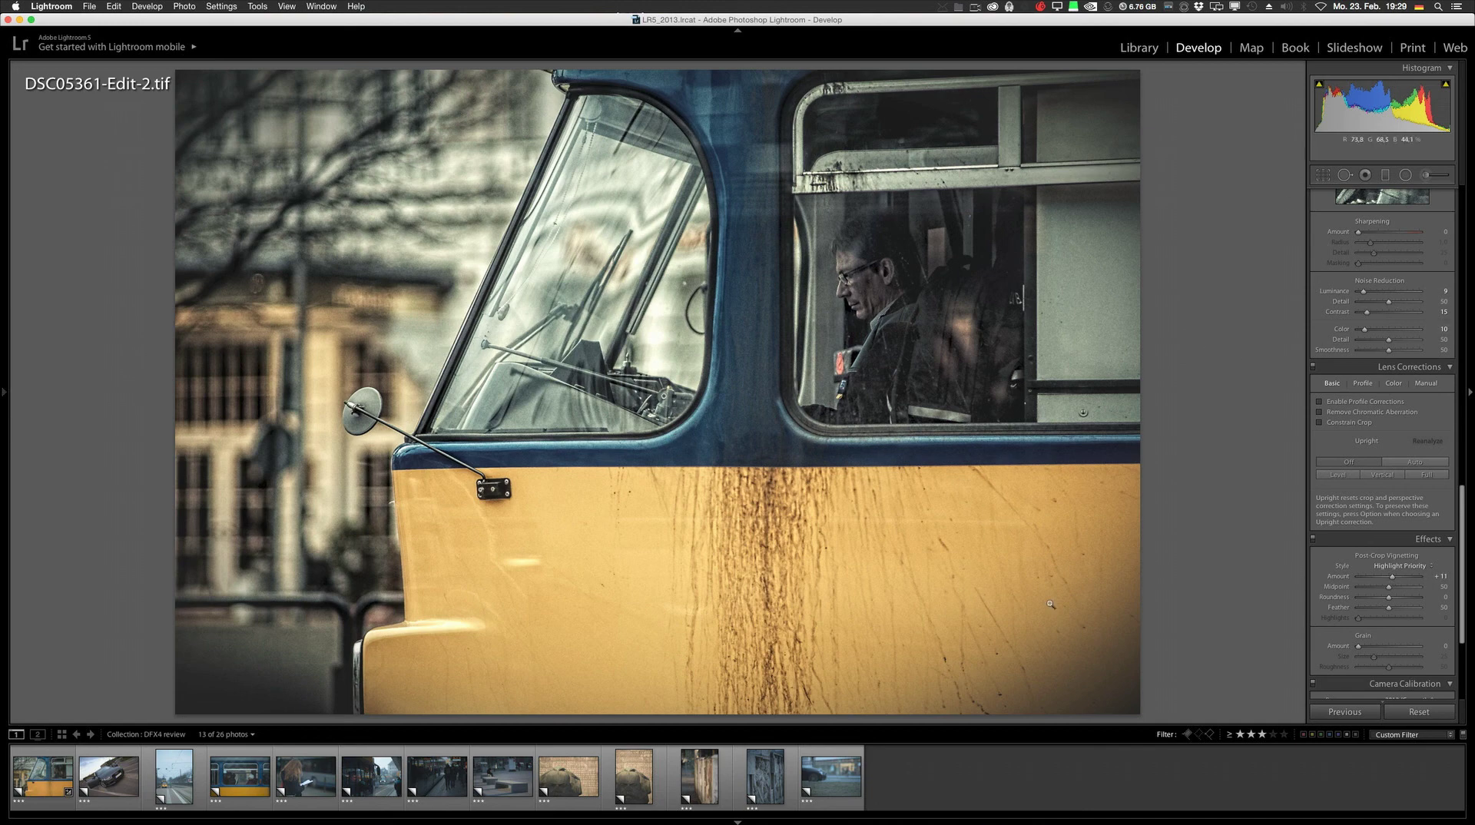
scroll(1462, 619, "up", 10)
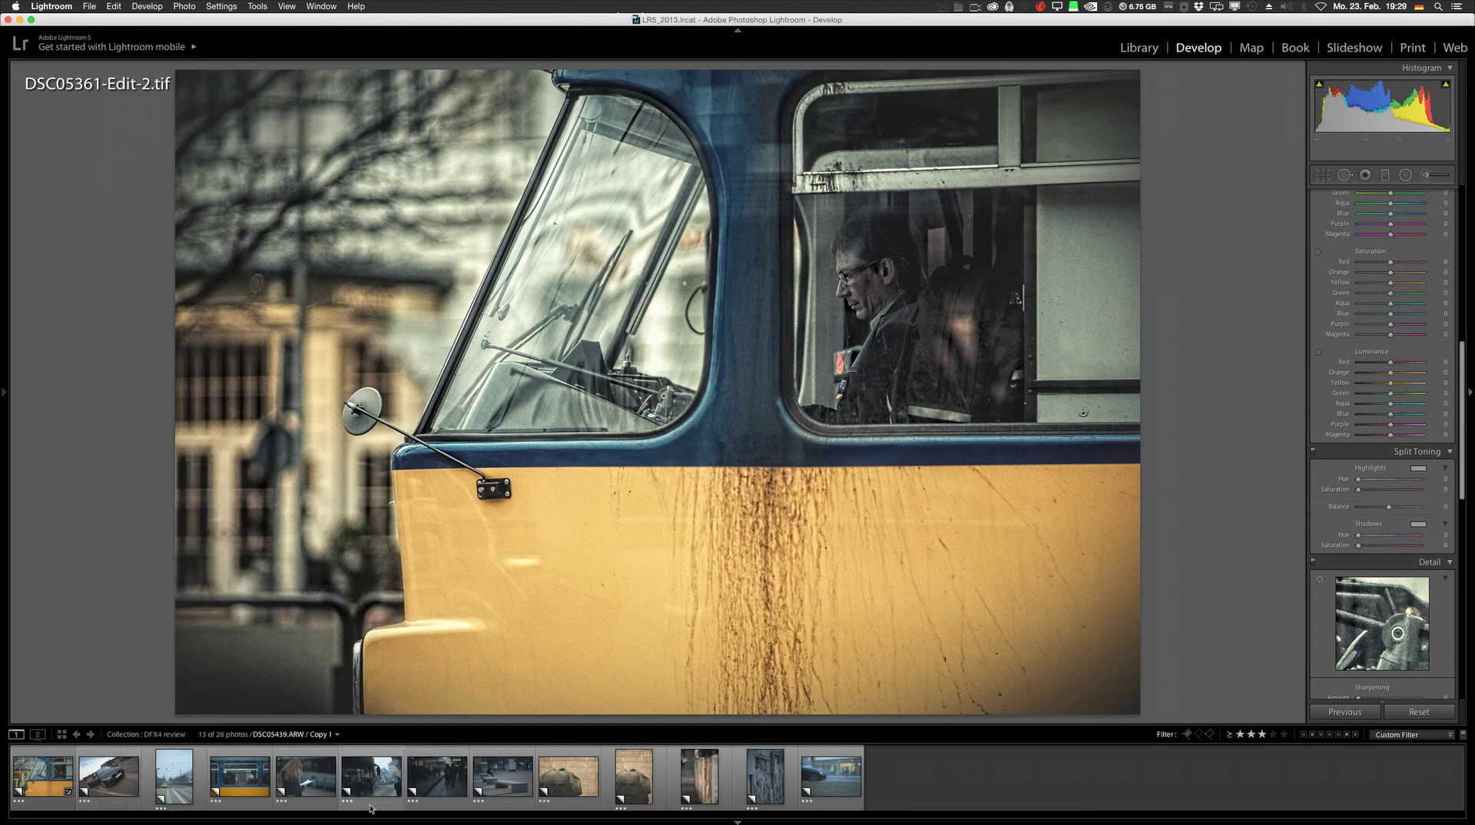
- Turn off the star-rating filter and give DSC05361-Edit-2.tif a rating of 4
right_click(40, 777)
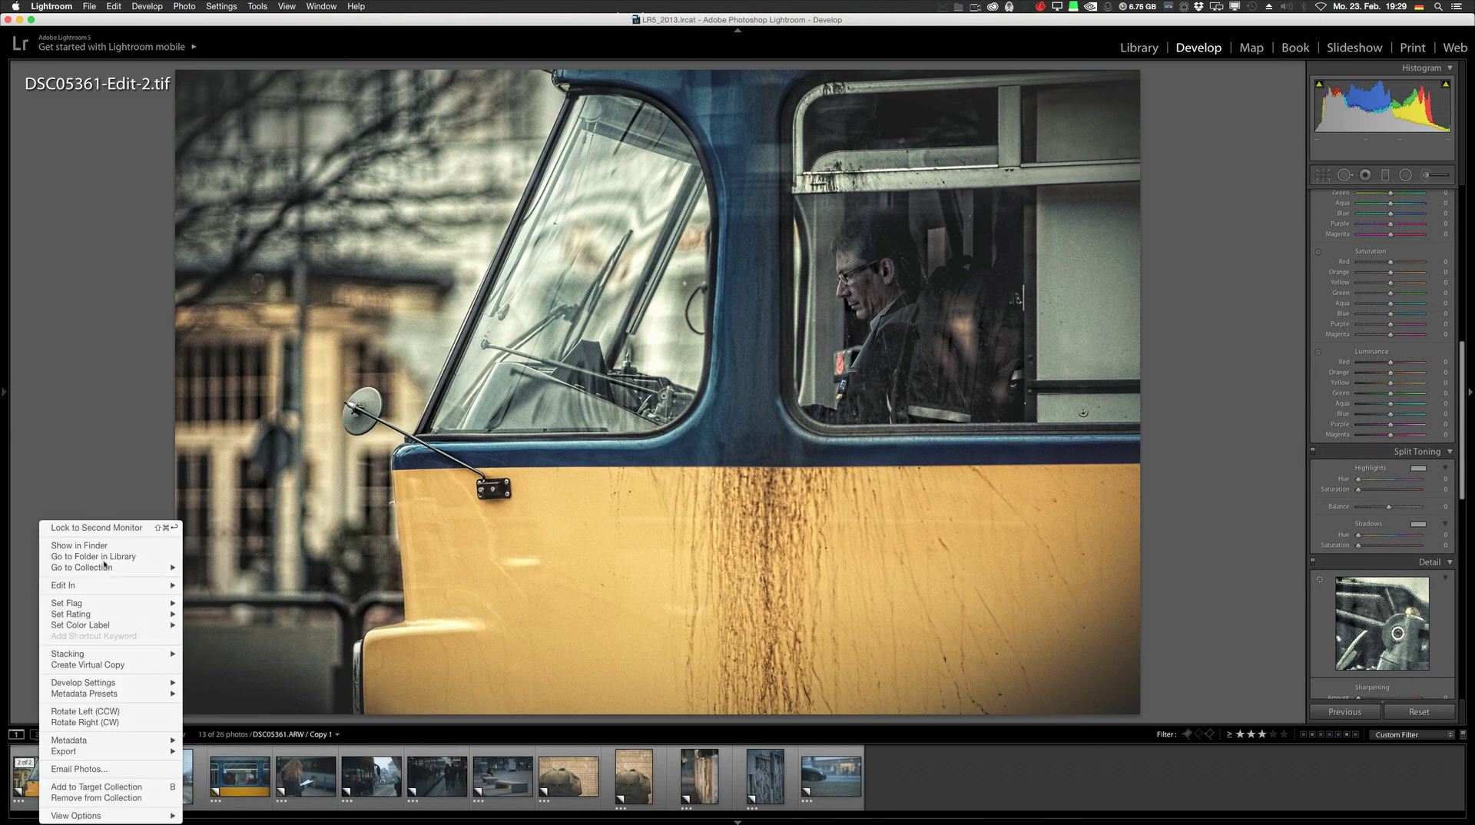
left_click(1302, 774)
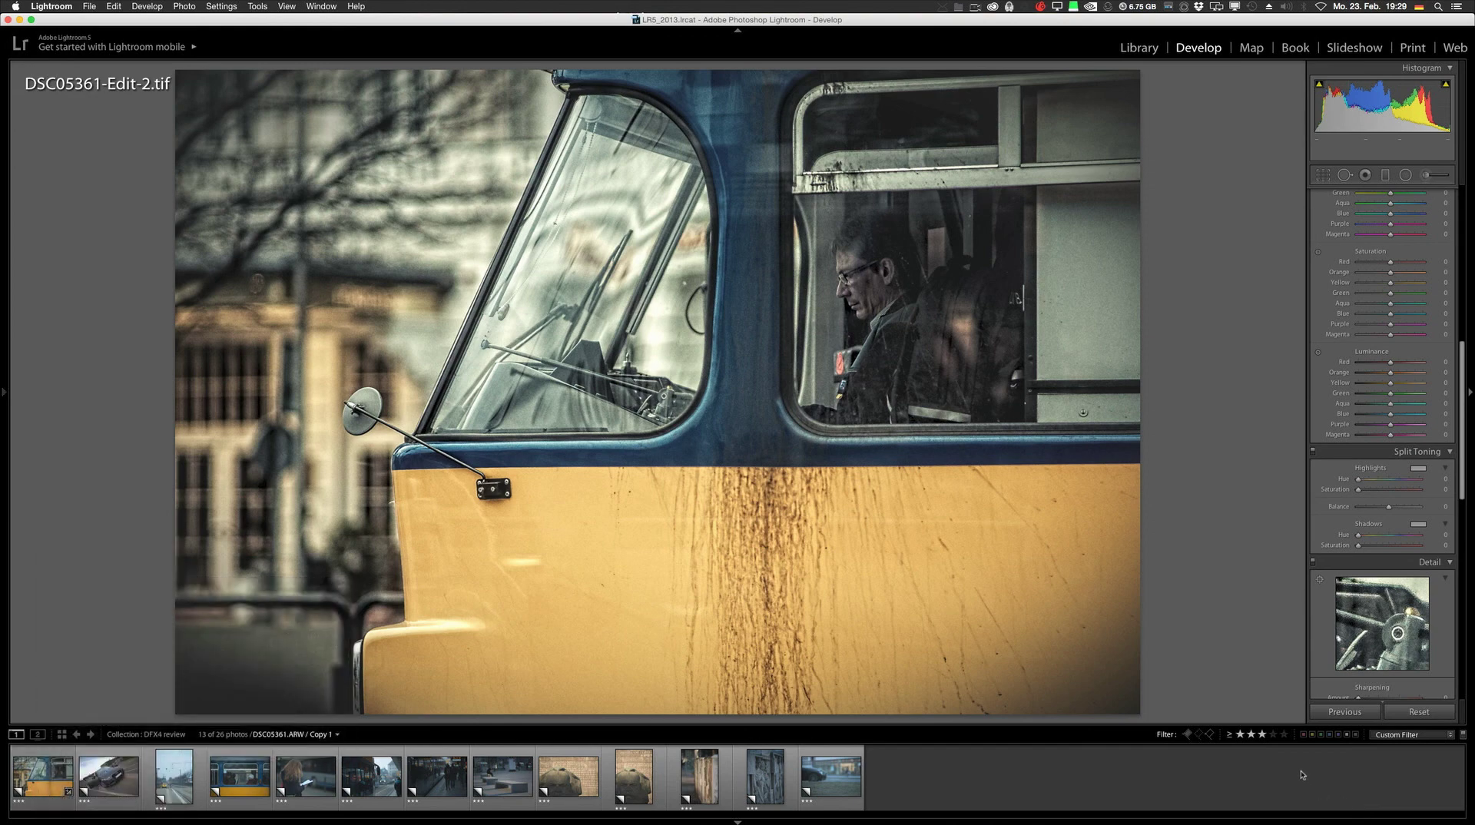
left_click(1239, 735)
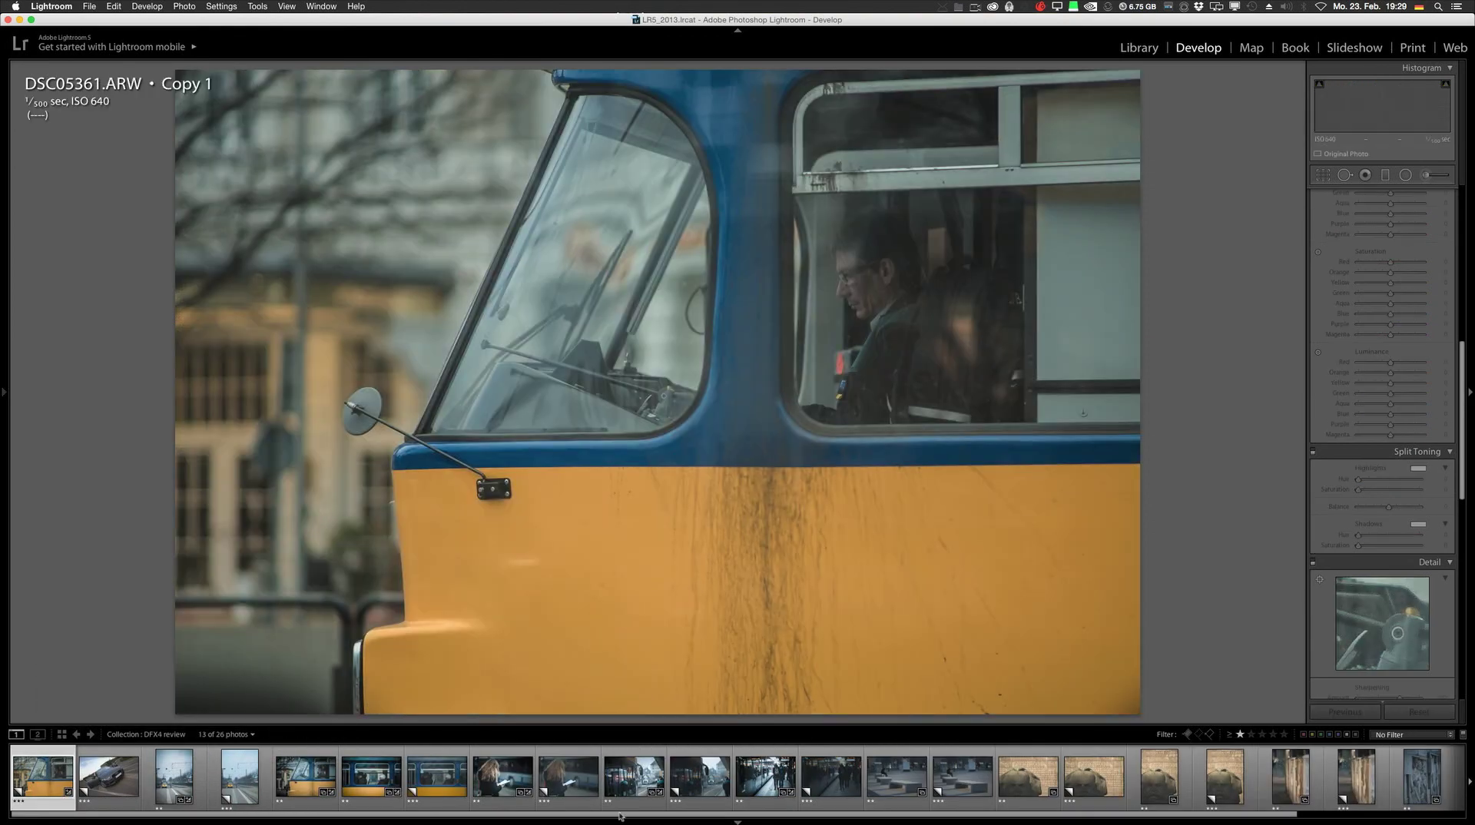
left_click(44, 781)
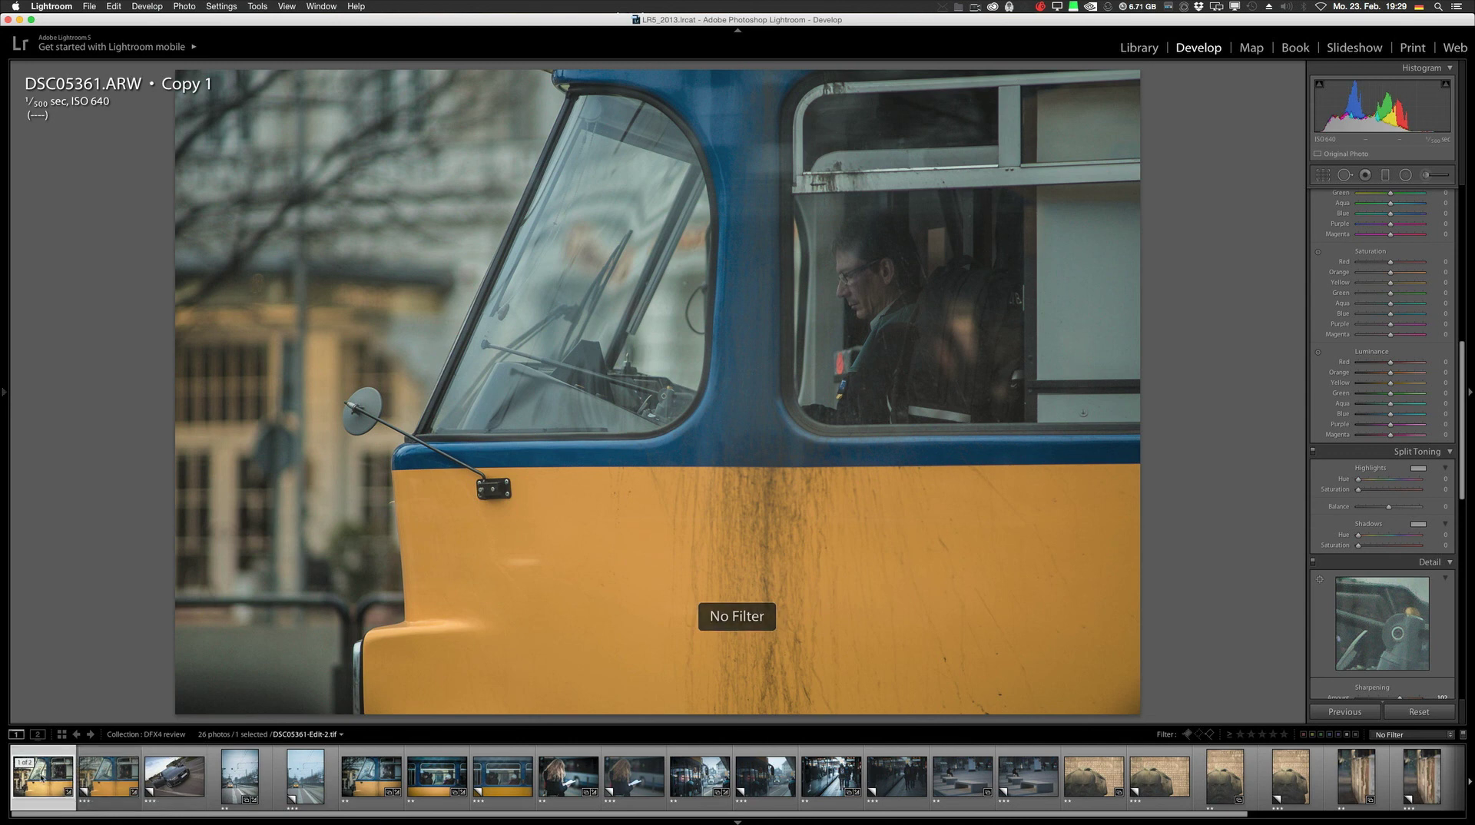
key("4")
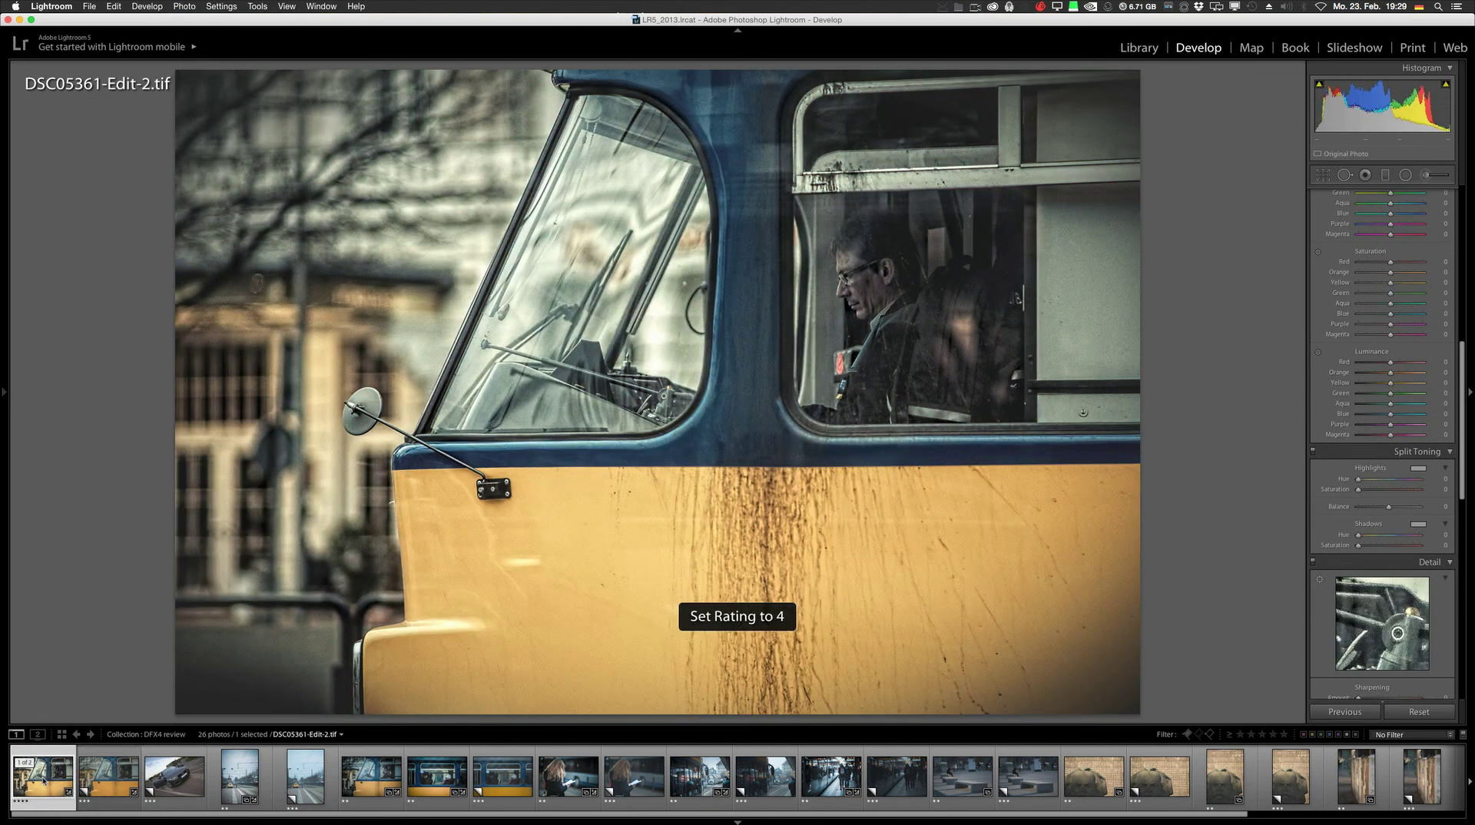
- Send DSC05361-Edit-2.tif to Dfx v4.0 for editing with the Edit Original option
right_click(33, 788)
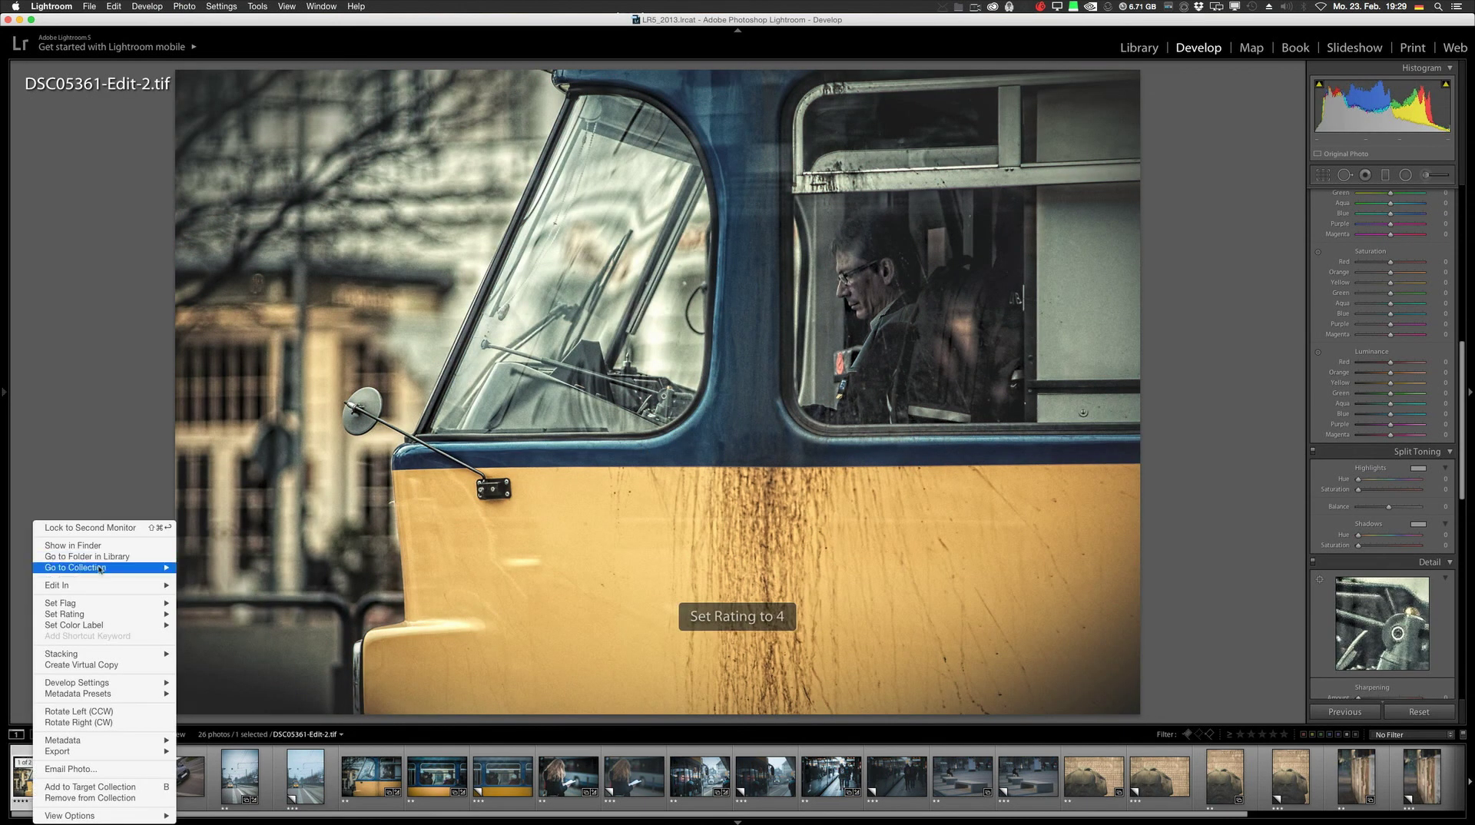
mouse_move(99, 585)
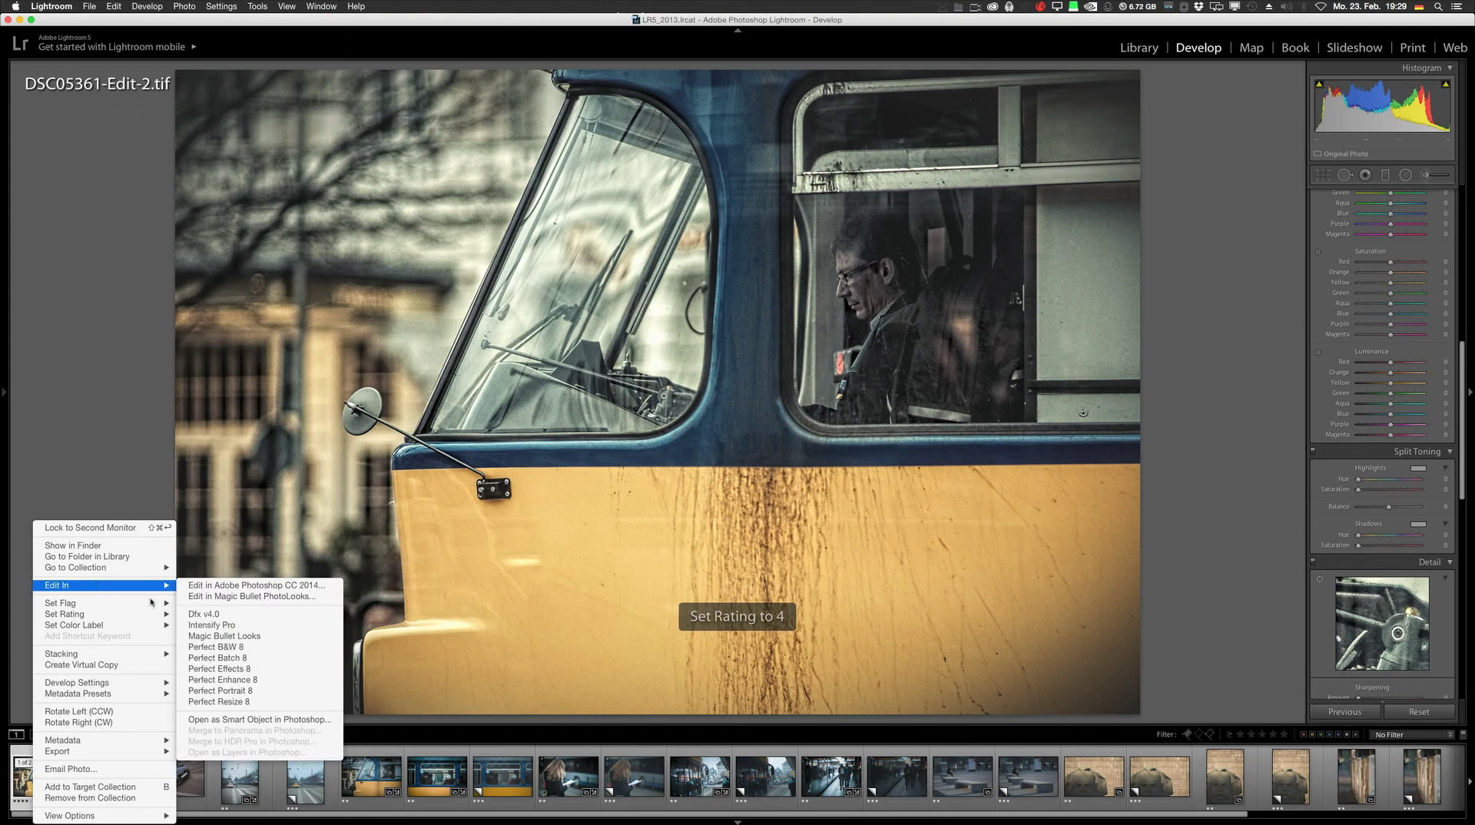
left_click(215, 614)
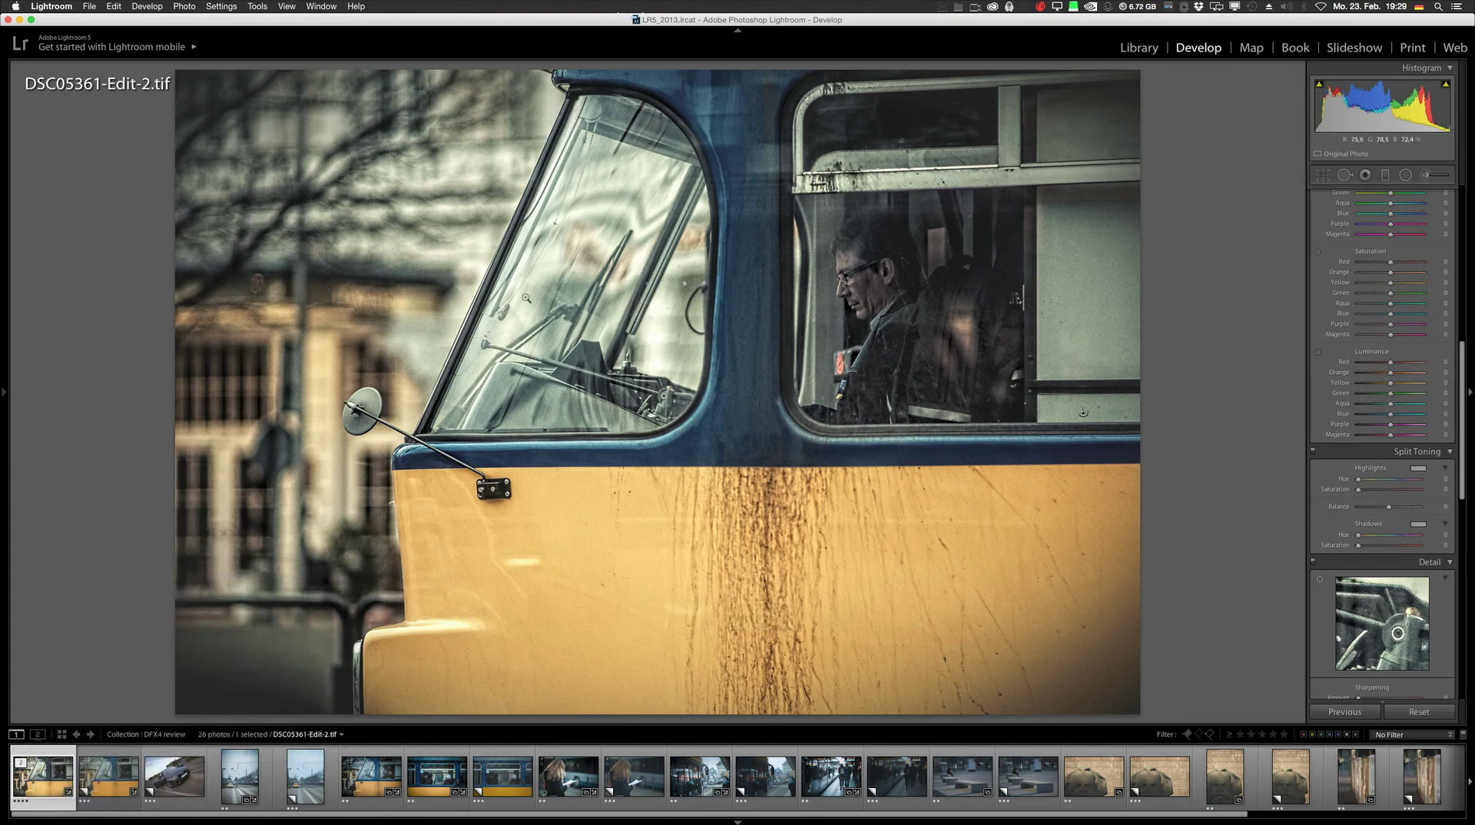
left_click(663, 274)
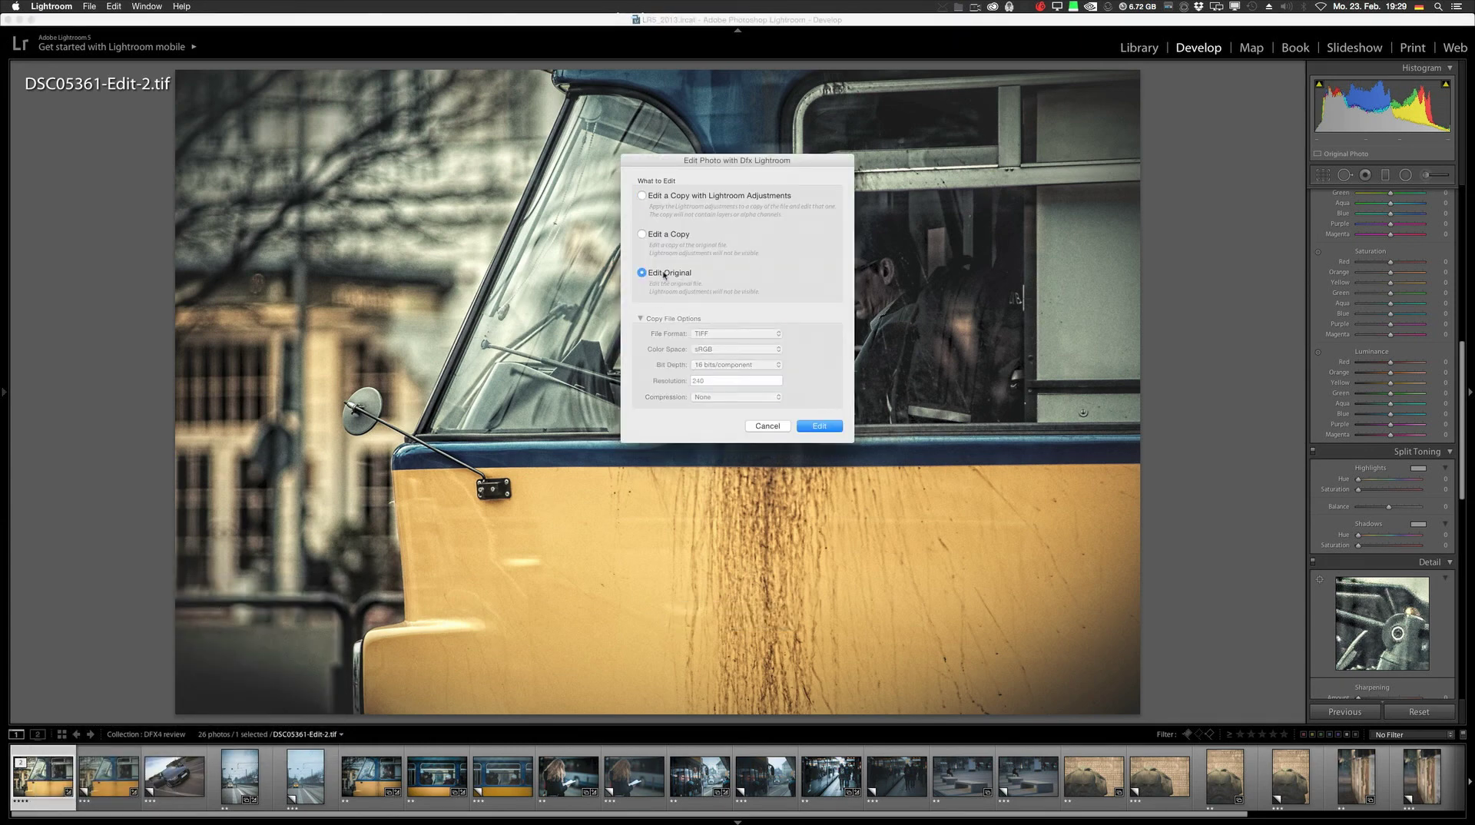
left_click(802, 425)
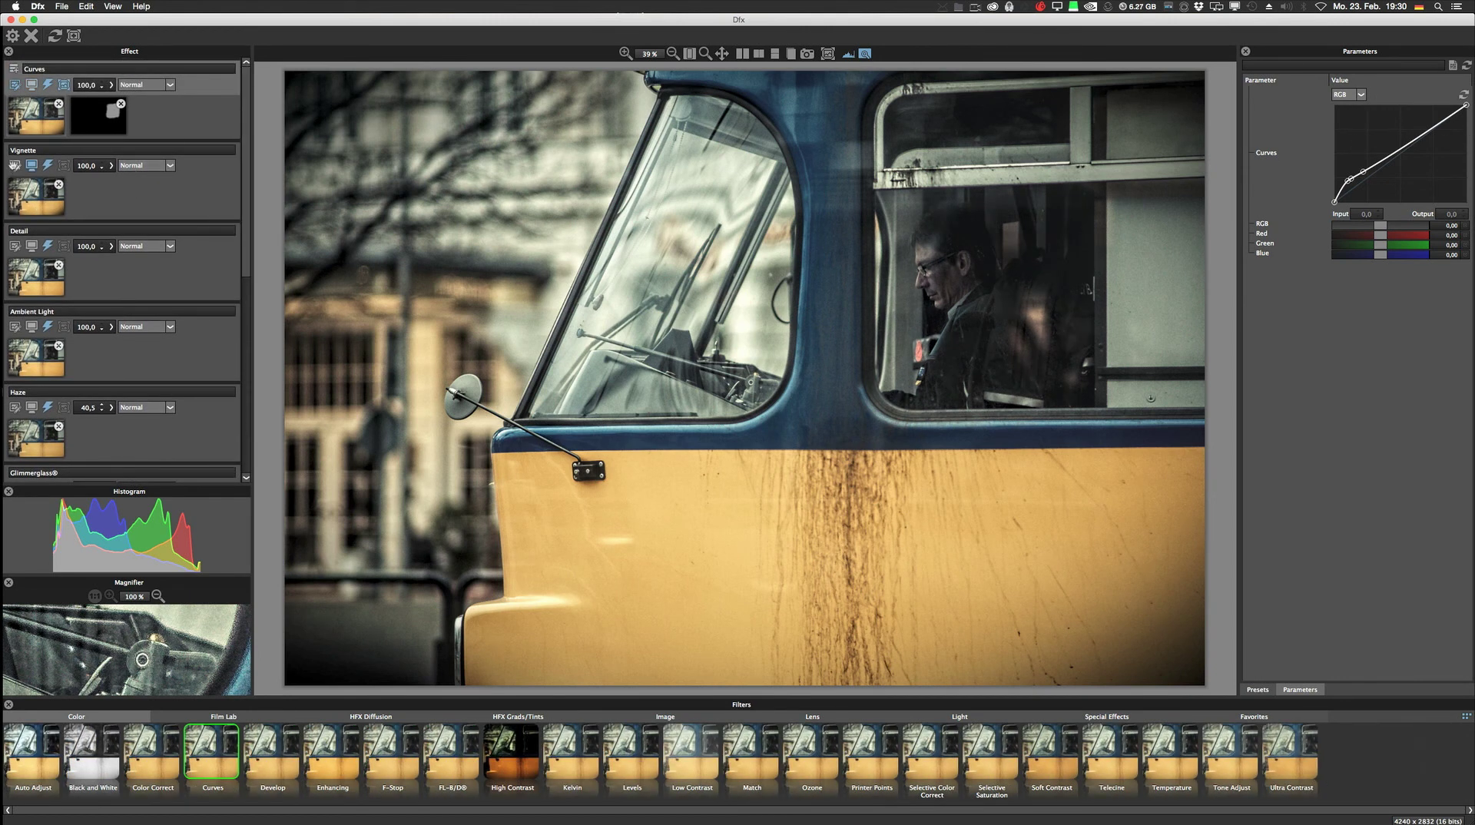
- Adjust the Vignette layer to opacity 54.11, size 85.62, randomize 129.43 and softness 213.70
left_click(15, 166)
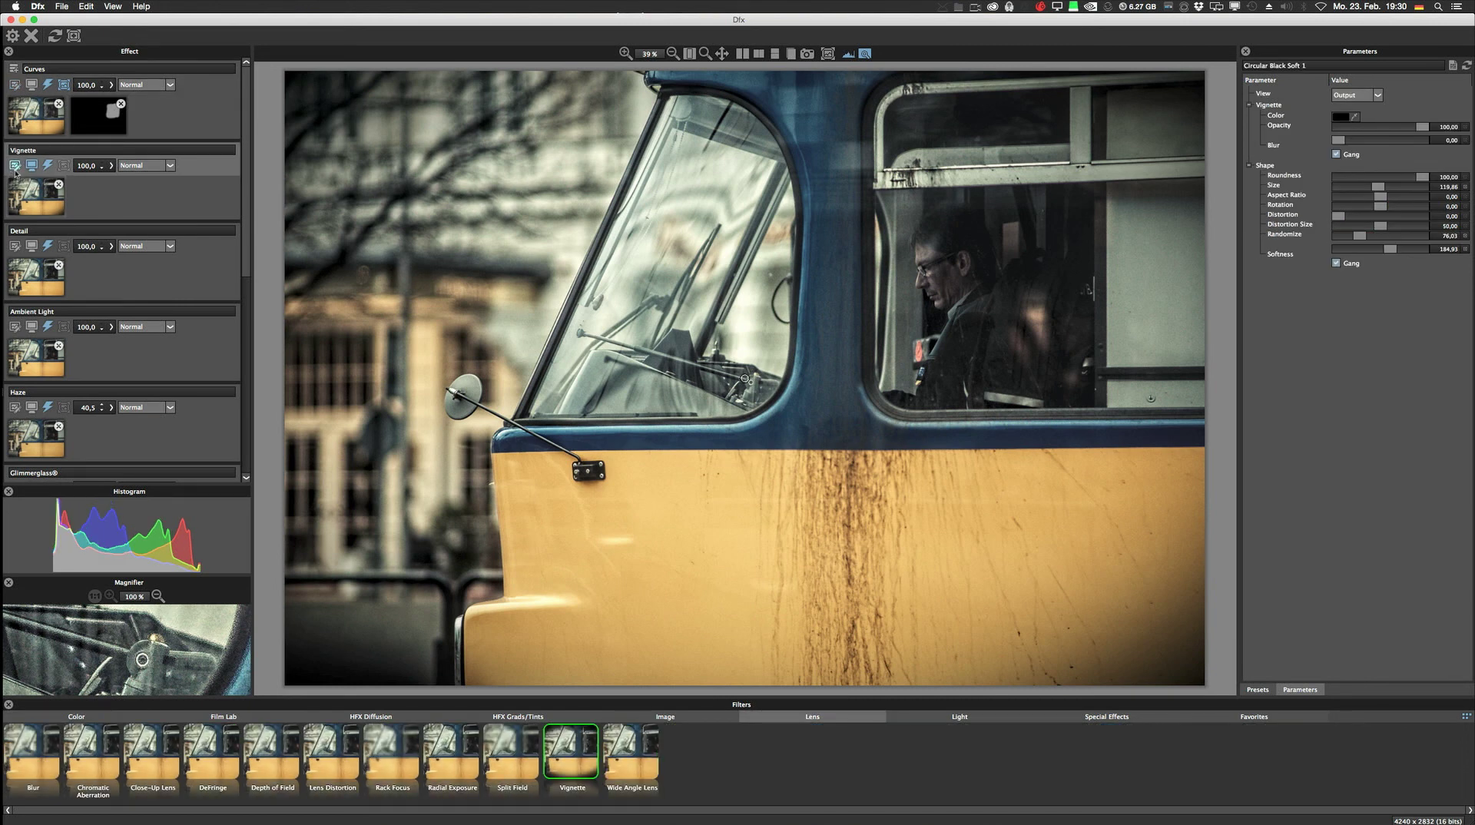
left_click_drag(1420, 126, 1410, 126)
left_click_drag(1386, 191, 1383, 187)
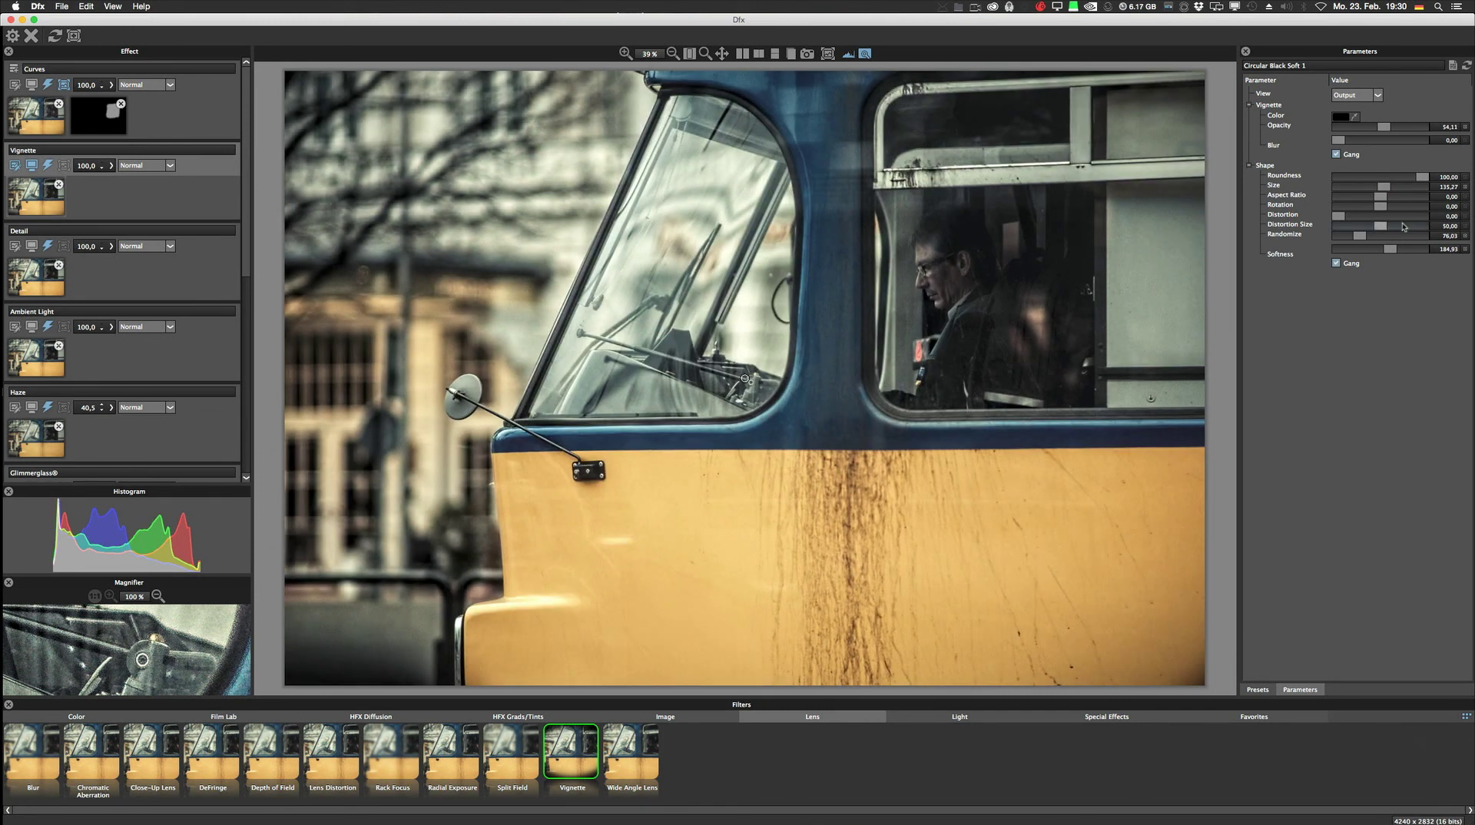
left_click_drag(1396, 253, 1399, 250)
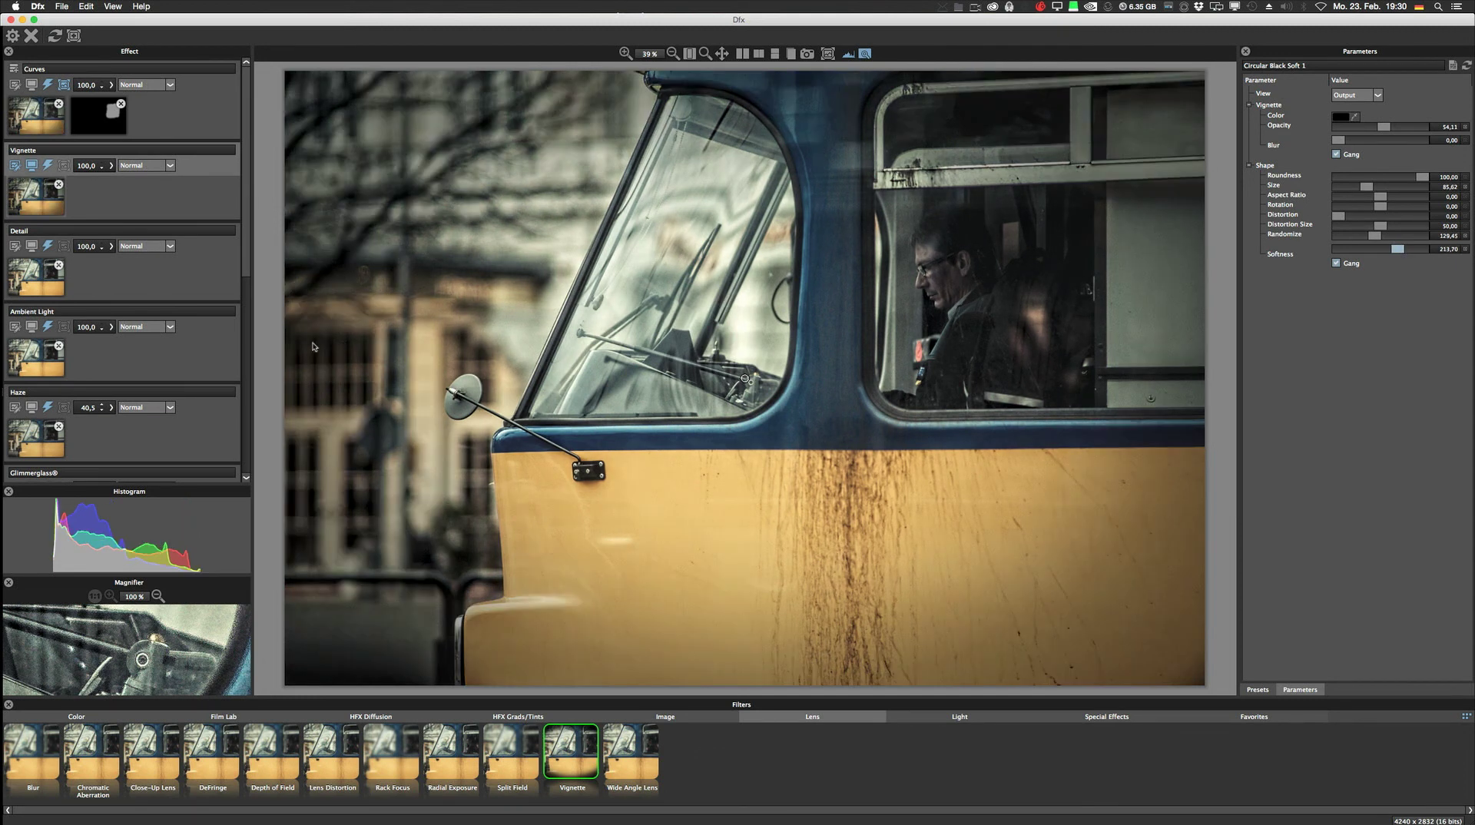
- Set the vignette size of the Film Stocks layer to 0 and render the effect stack onto the photo
scroll(146, 355, "down", 3)
scroll(25, 380, "down", 2)
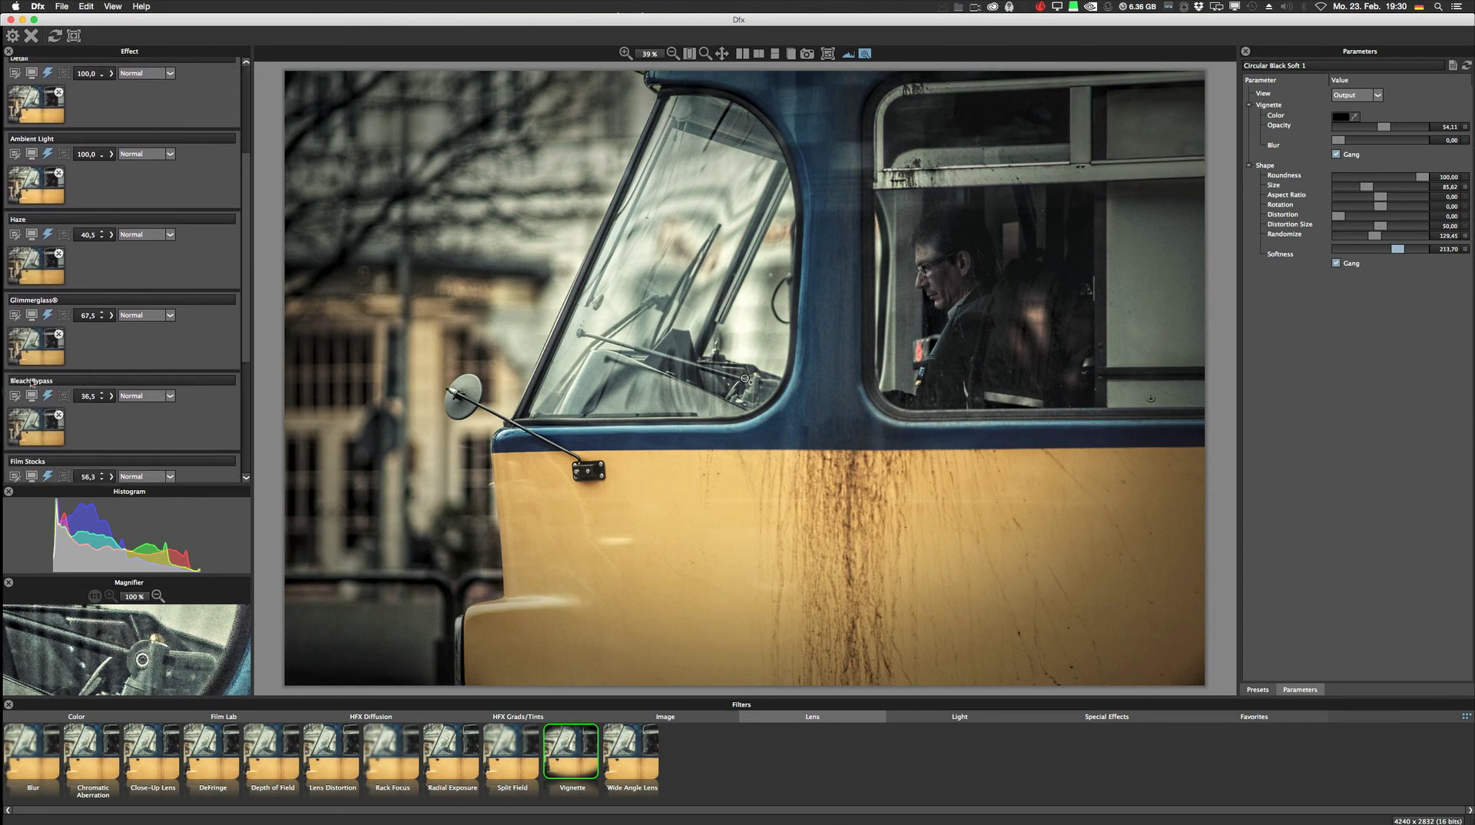
scroll(34, 384, "down", 2)
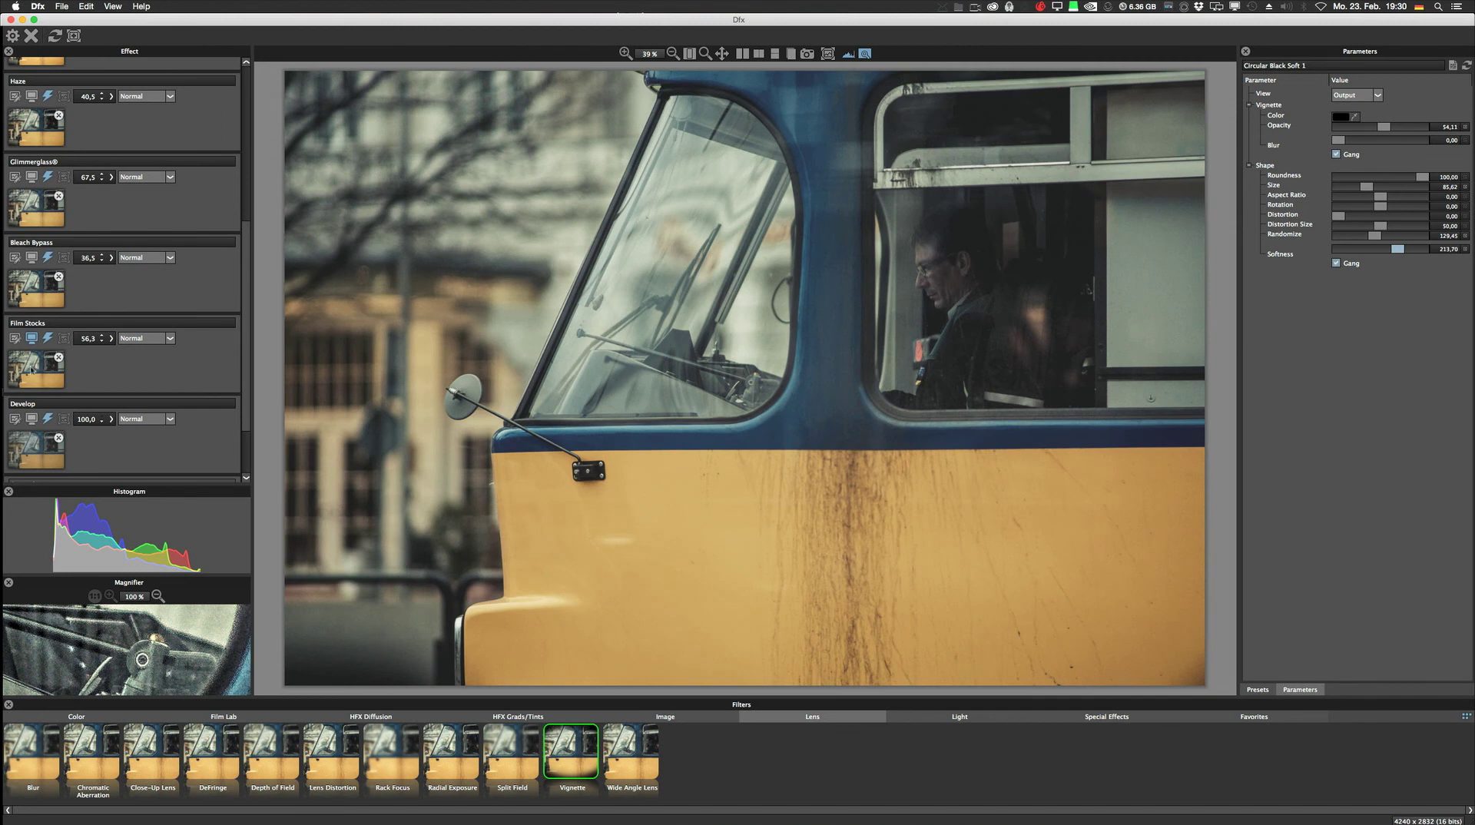
left_click(15, 338)
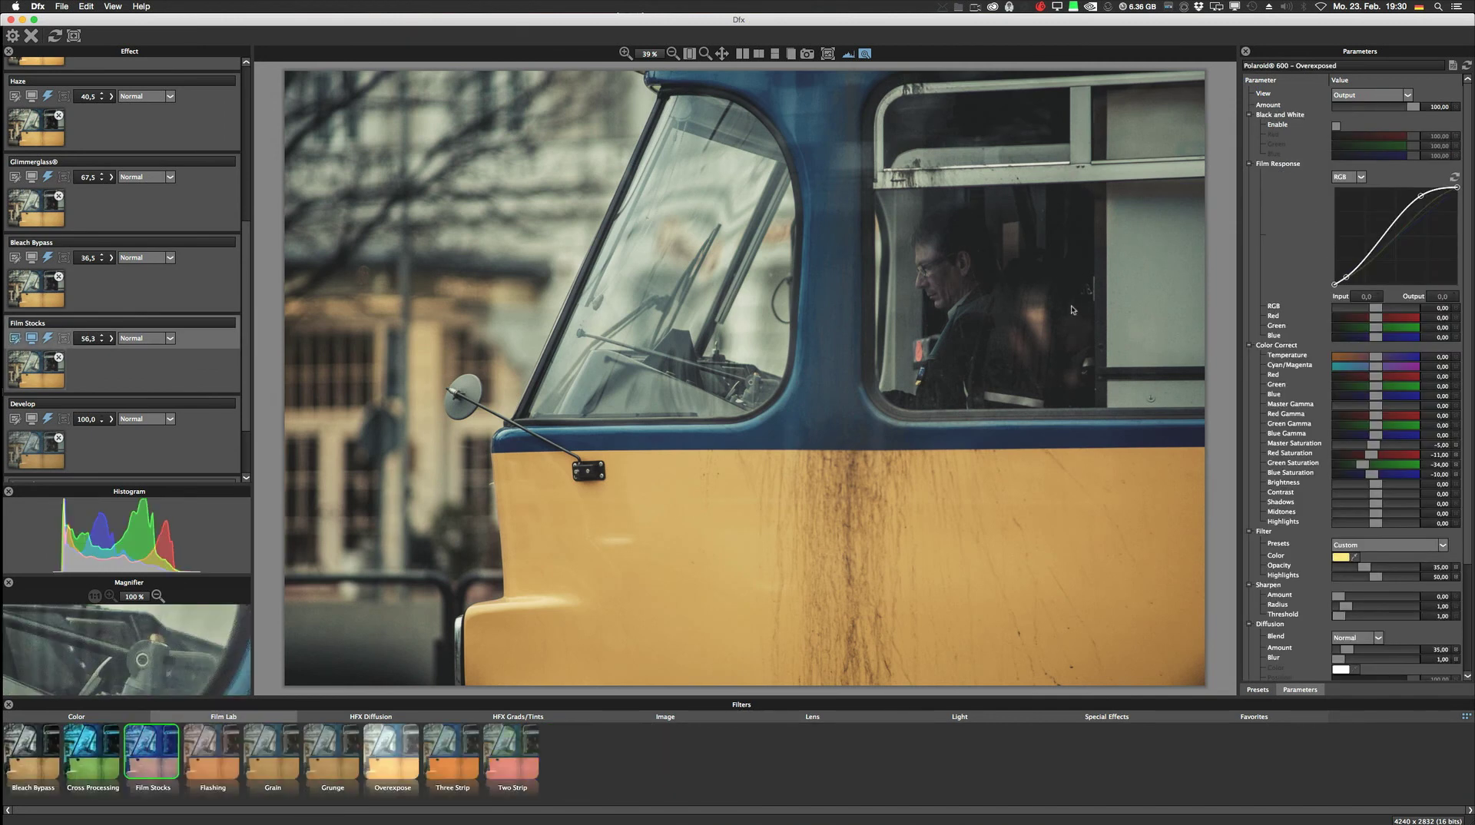
scroll(1399, 269, "down", 3)
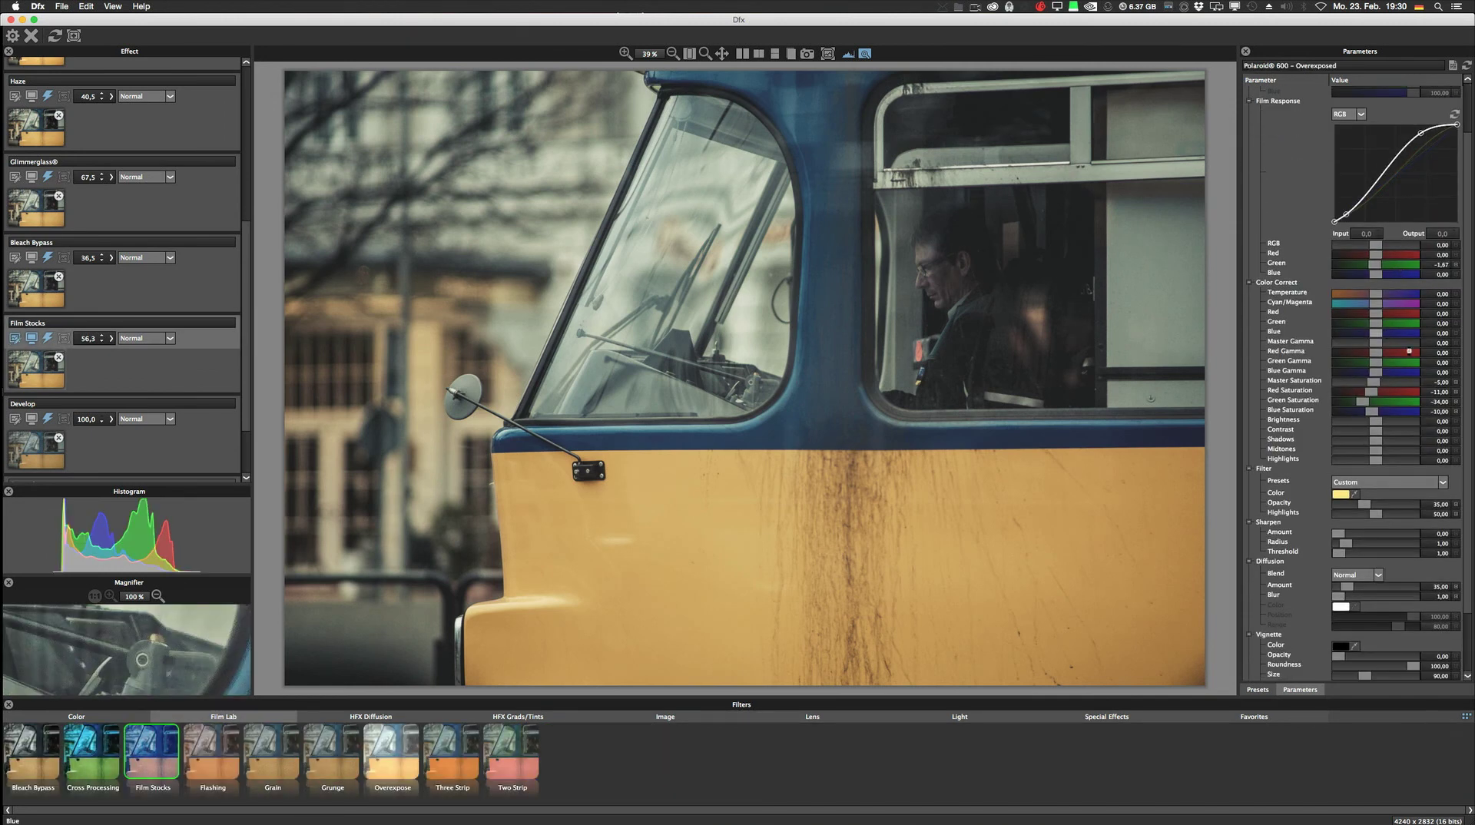
scroll(1386, 633, "down", 8)
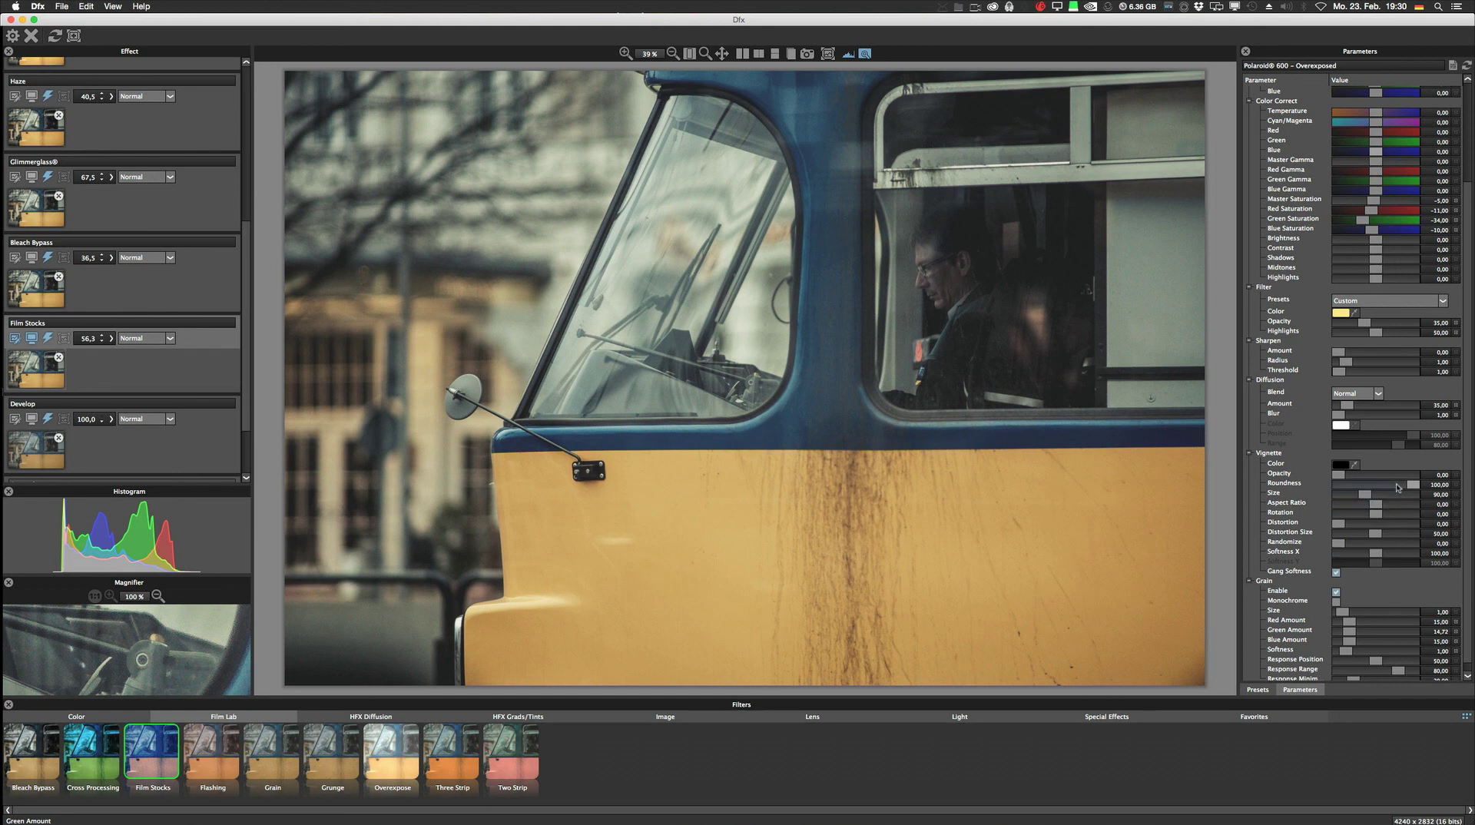
left_click_drag(1364, 496, 1330, 499)
left_click(12, 36)
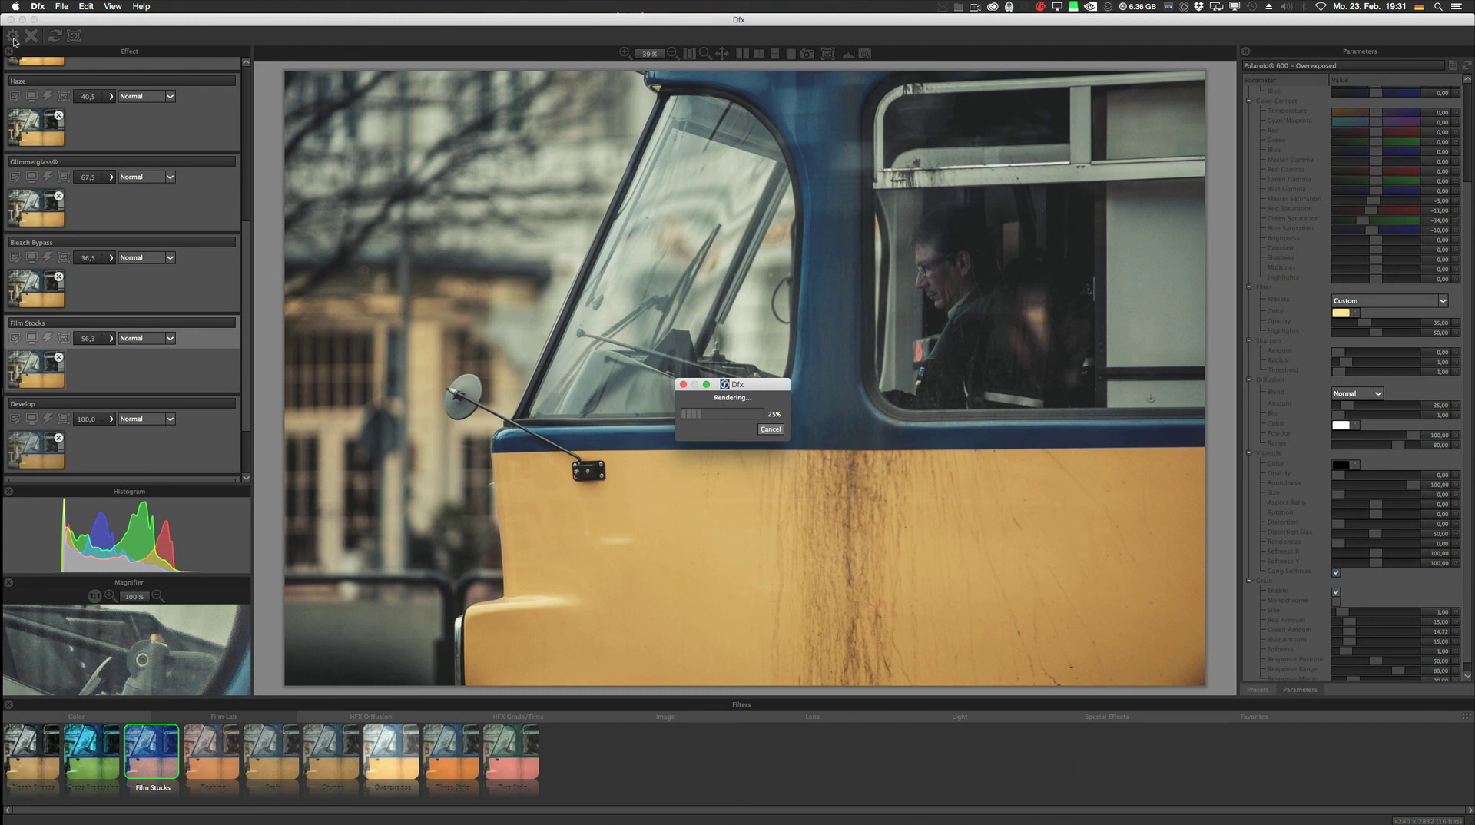